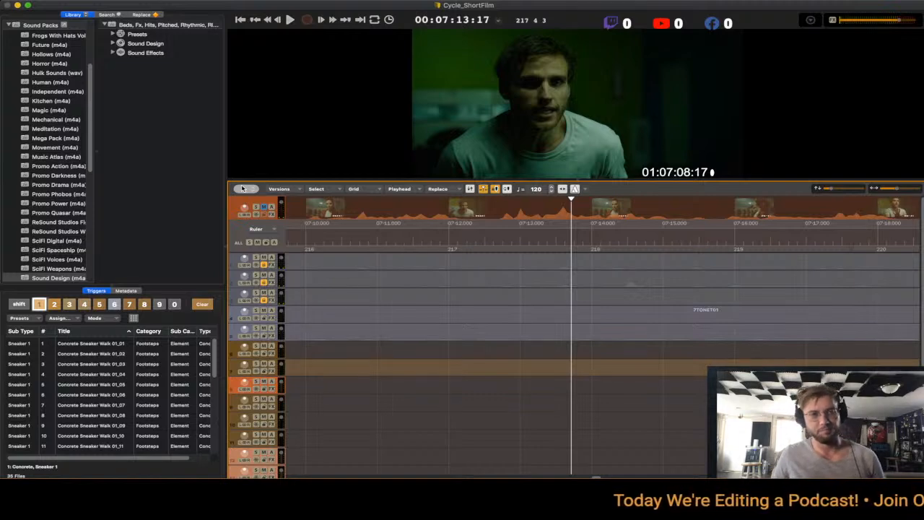
- Step through and play the cut from the man to the woman around 07:13 to find the moment needing sound
key("Left")
key("Right")
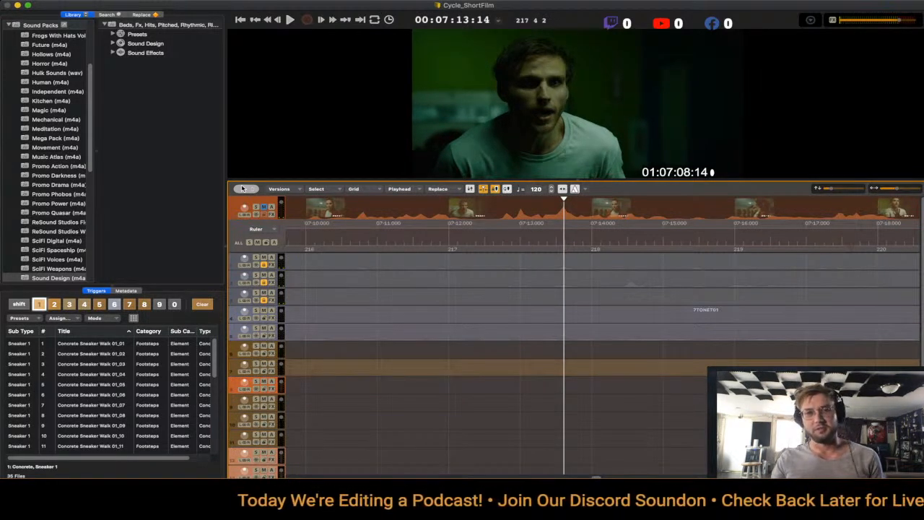
key("Left")
key("Right")
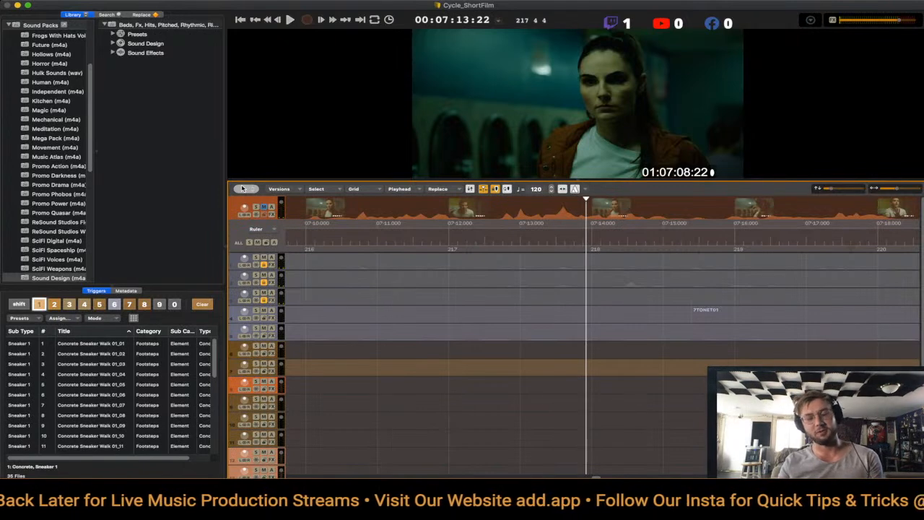
key("space")
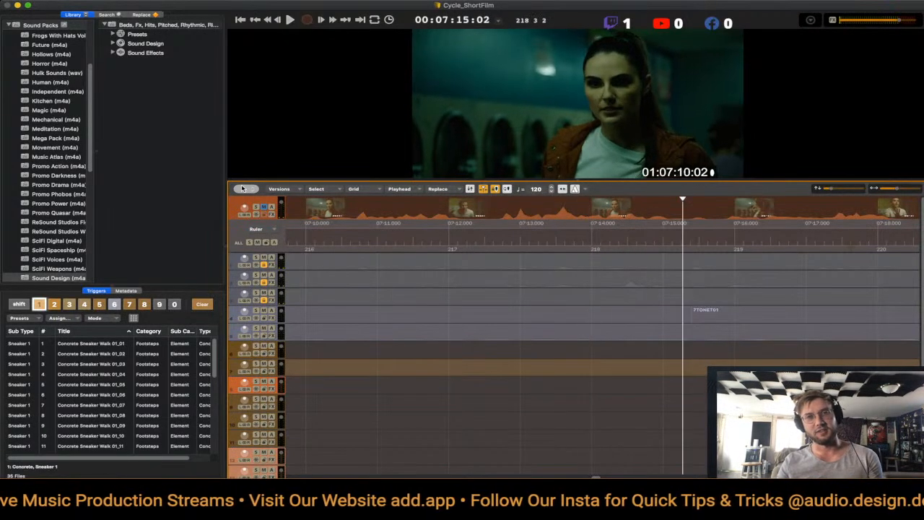
key("space")
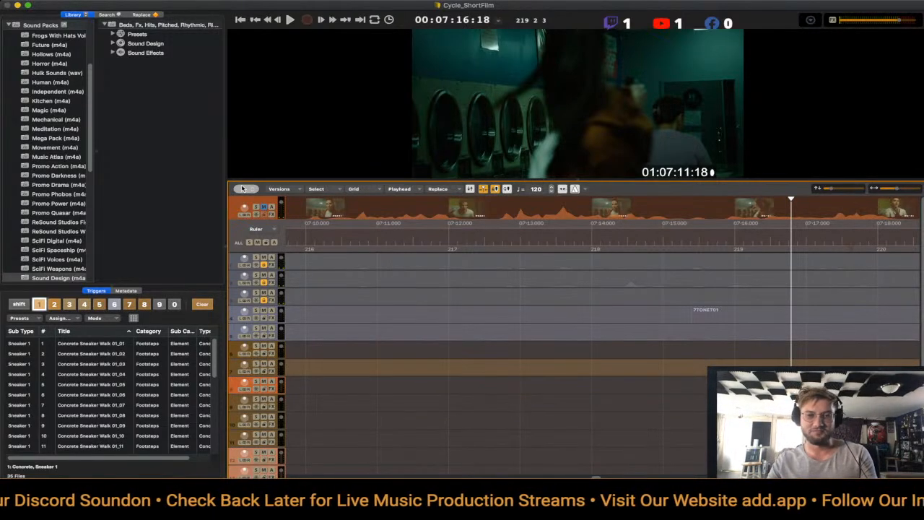
- Replay the laundromat shots between about 07:07 and 07:16, up to where the woman turns with the gun
scroll(242, 188, "right", 4)
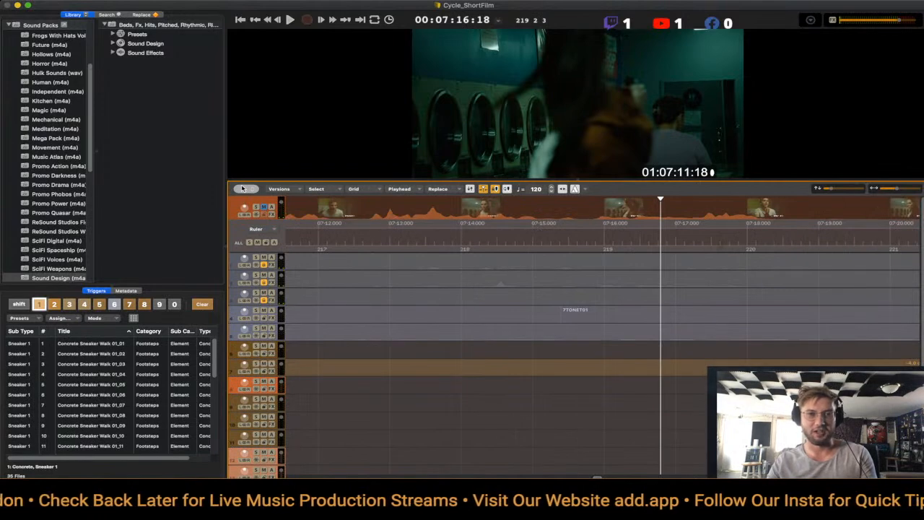
key("Left")
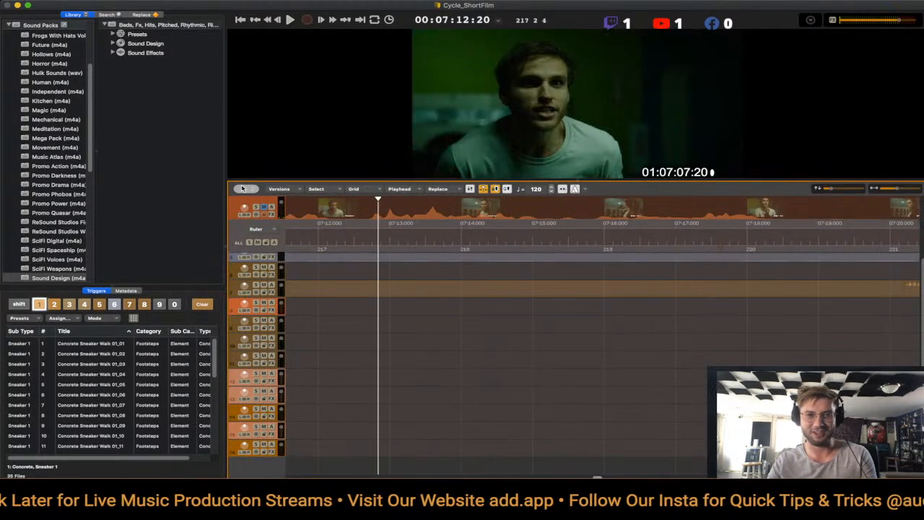
scroll(242, 189, "left", 10)
scroll(242, 188, "right", 6)
scroll(242, 188, "right", 3)
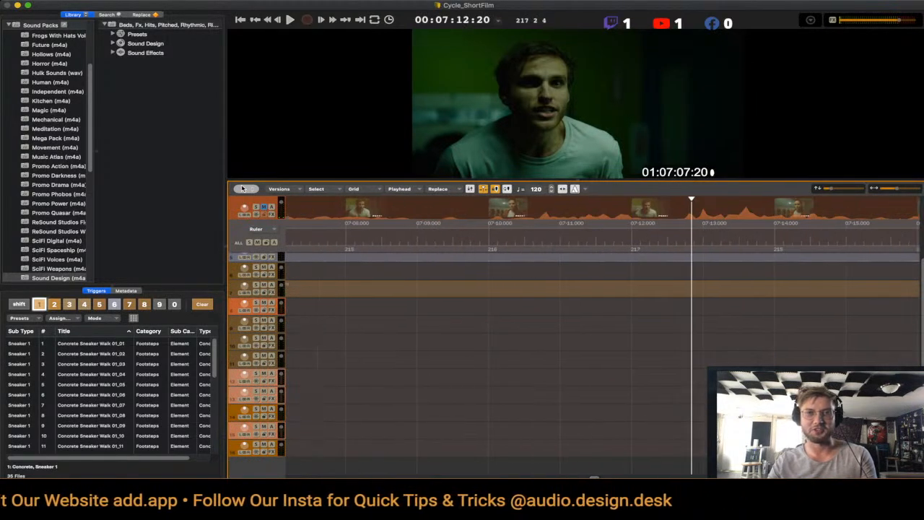
key("space")
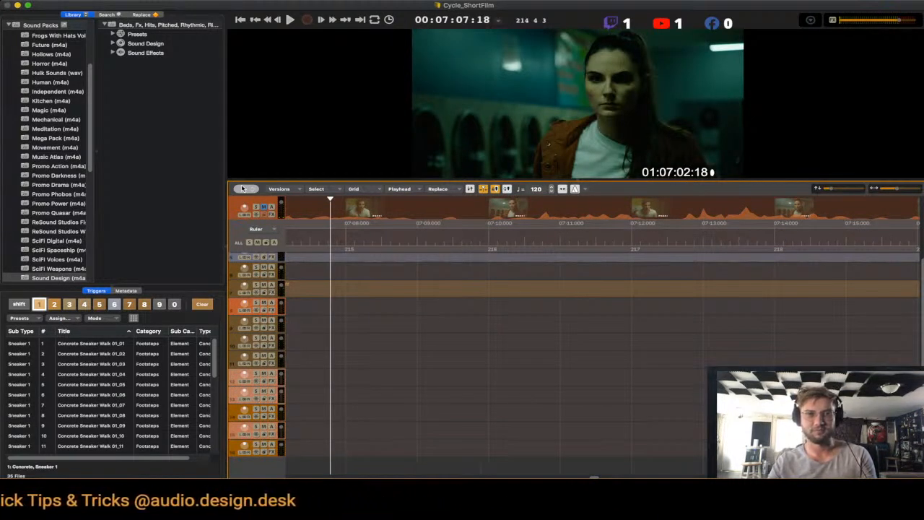
key("space")
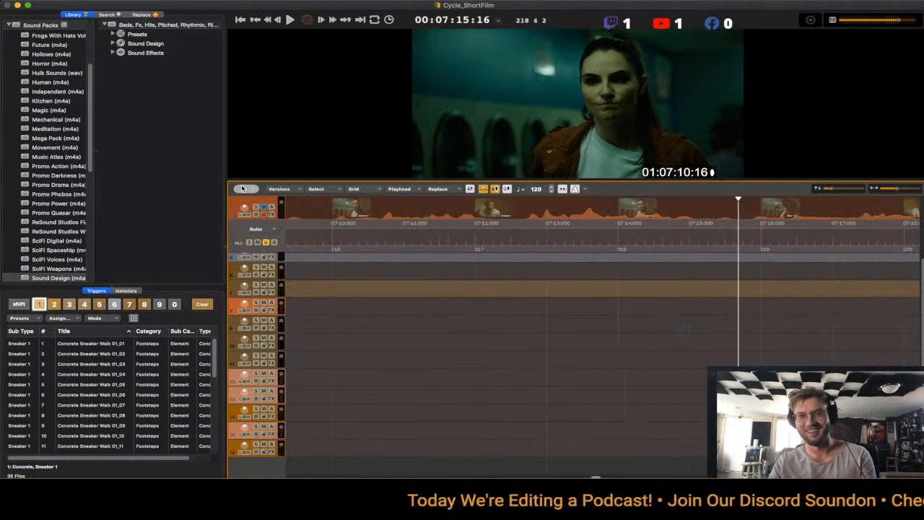
key("Left")
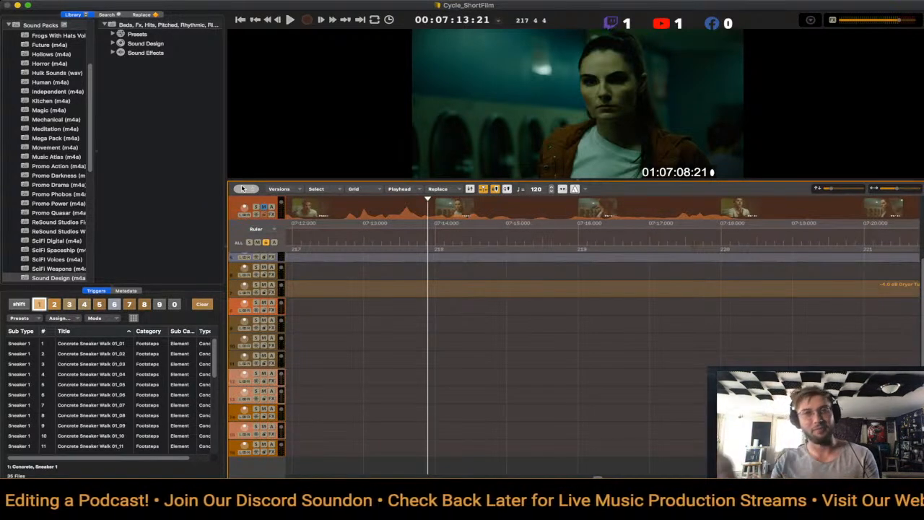
key("space")
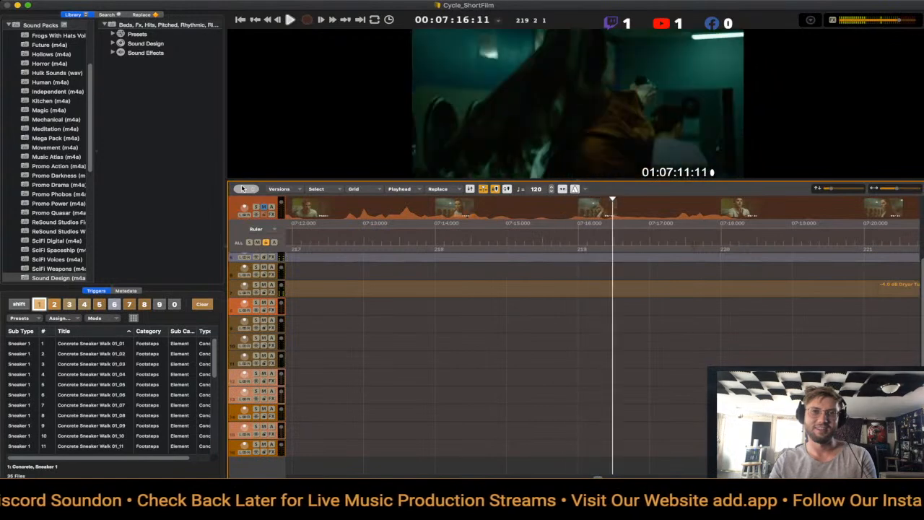
key("space")
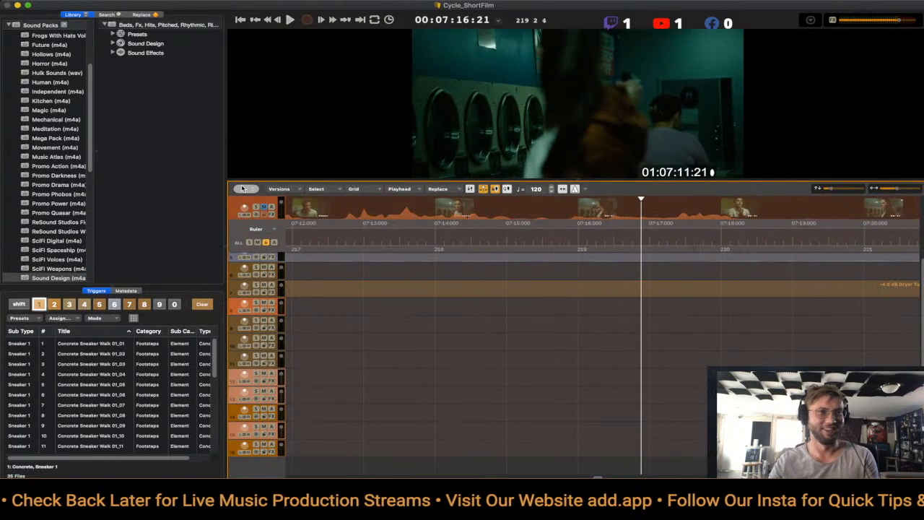
- Search the sound library for "pistol"
key("super+f")
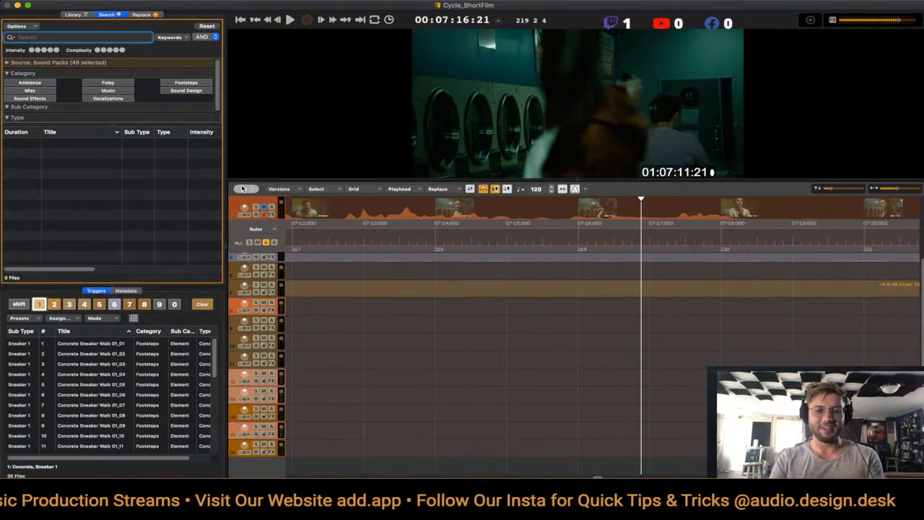
type("gun")
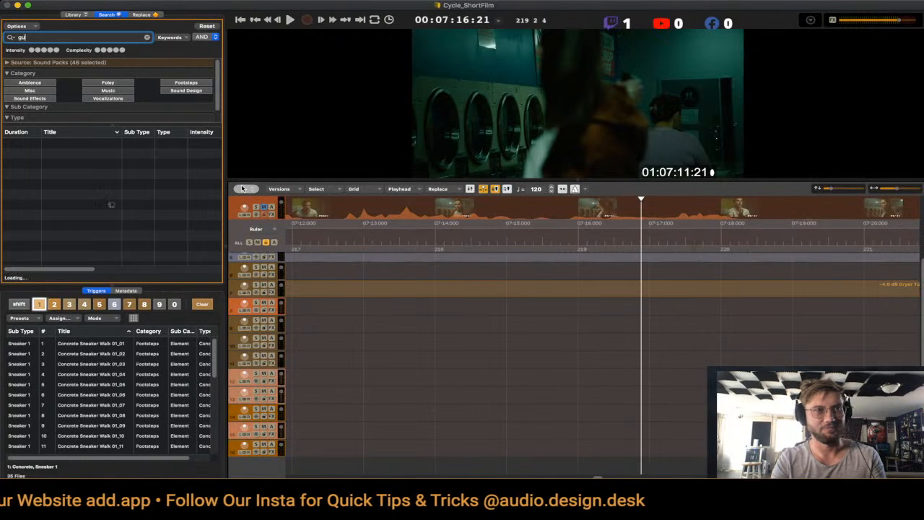
key("BackSpace")
key("BackSpace")
key("BackSpace")
type("pi")
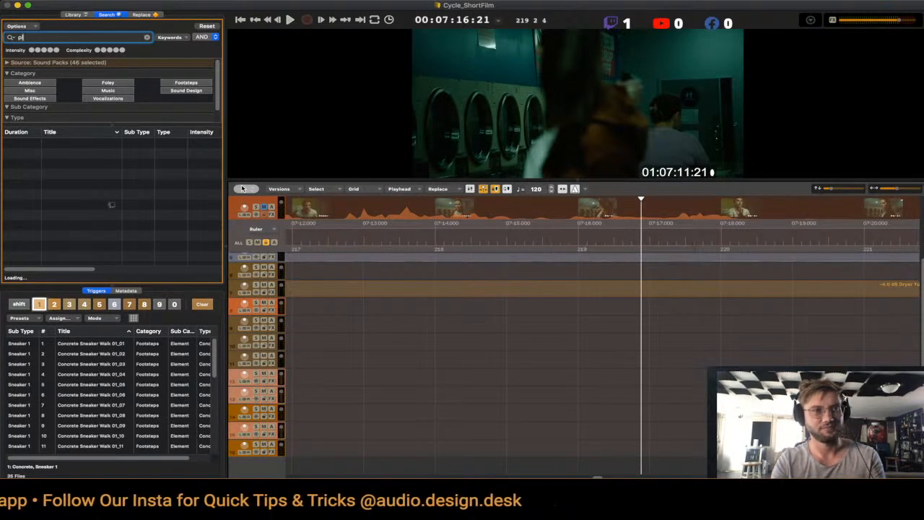
type("sto")
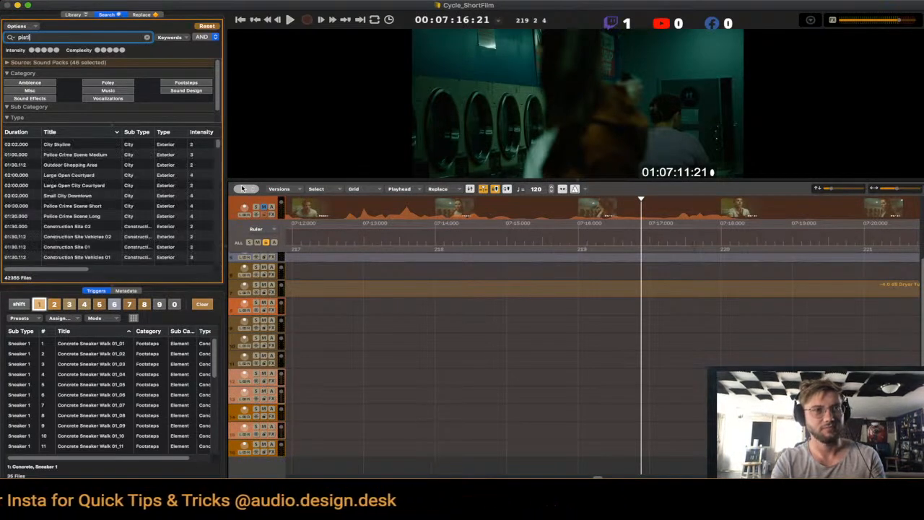
type("l")
key("Return")
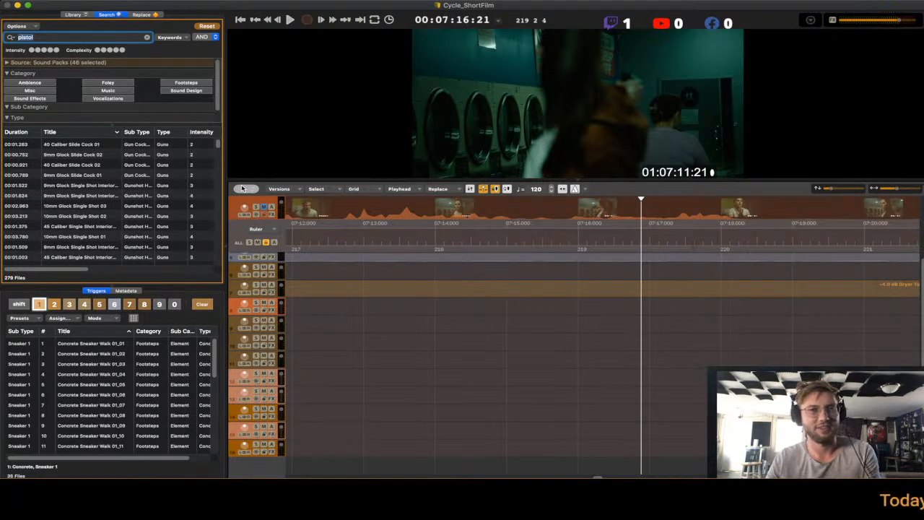
- Audition the first slide cock sounds in the pistol results, from 40 Caliber Slide Cock 01 to 9mm Glock Slide Cock 01
key("Down")
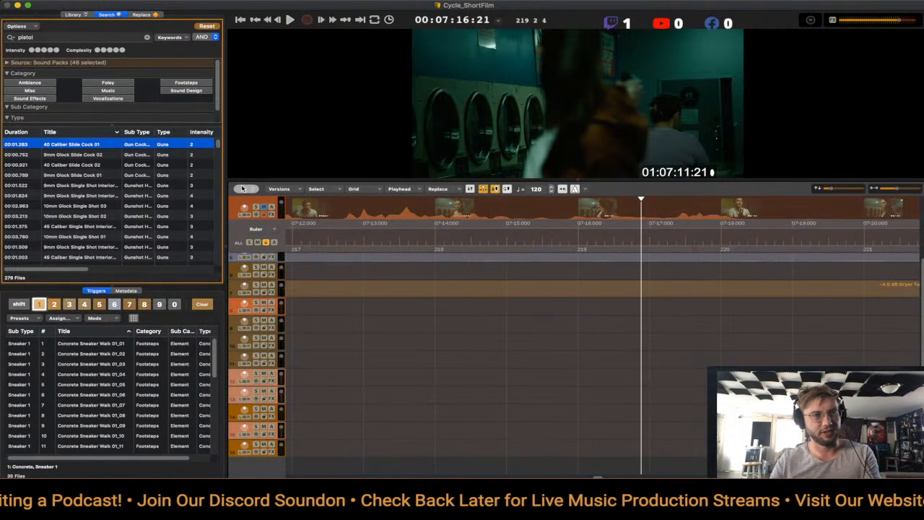
key("Down")
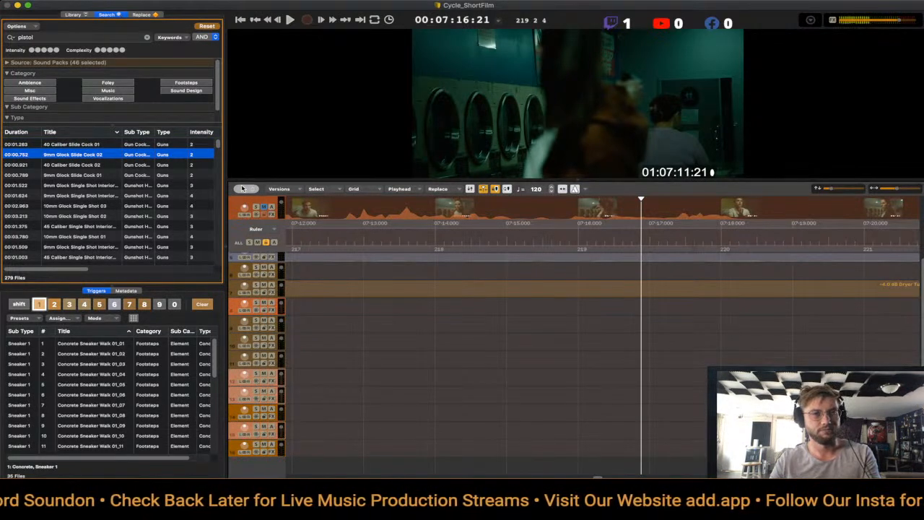
key("Down")
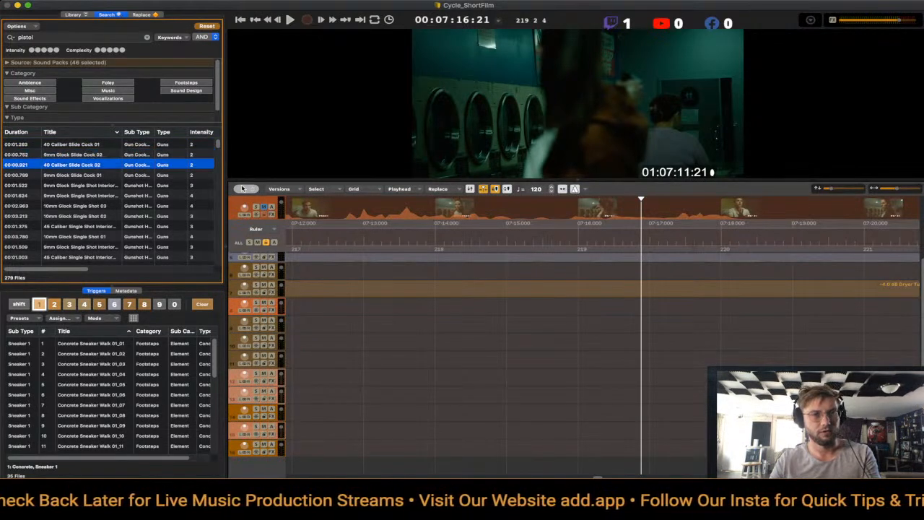
key("Up")
key("Up")
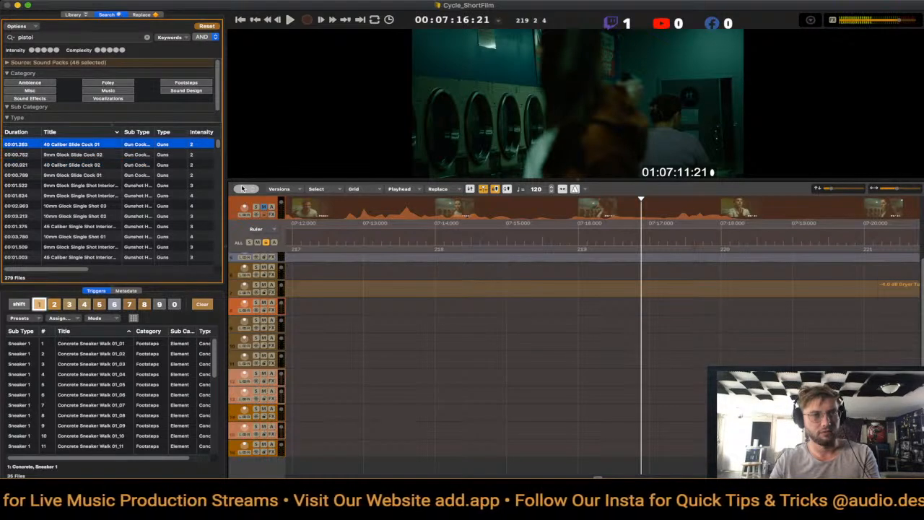
key("Down")
key("Down")
key("Down")
key("Down")
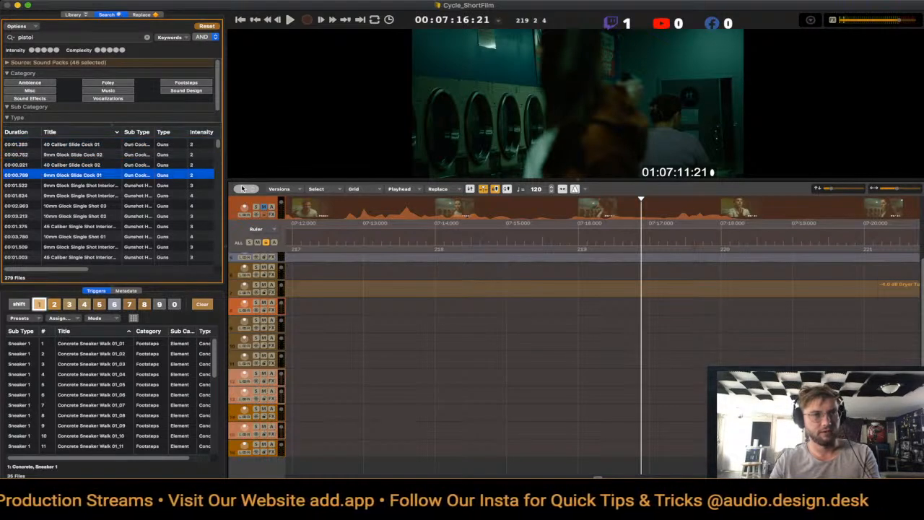
key("Down")
key("Up")
- Narrow the sound search to "pistol cock"
key("super+f")
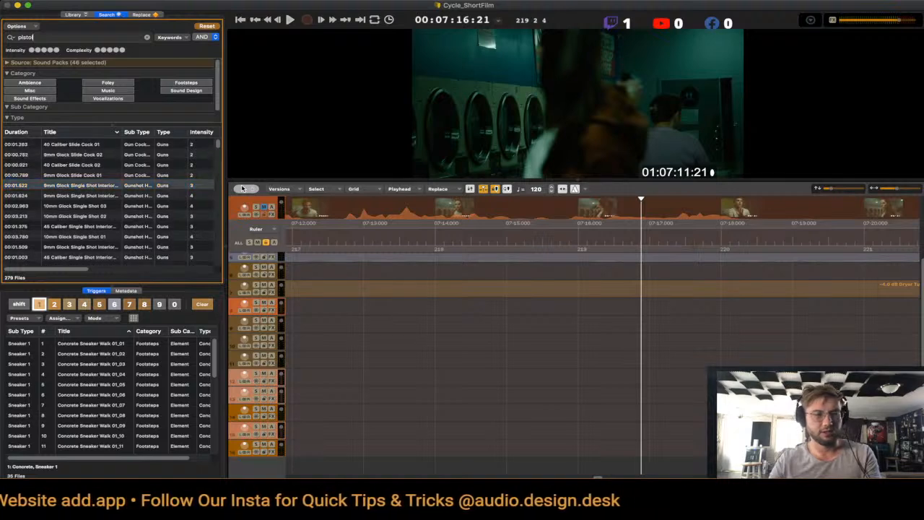
type("cock")
key("Return")
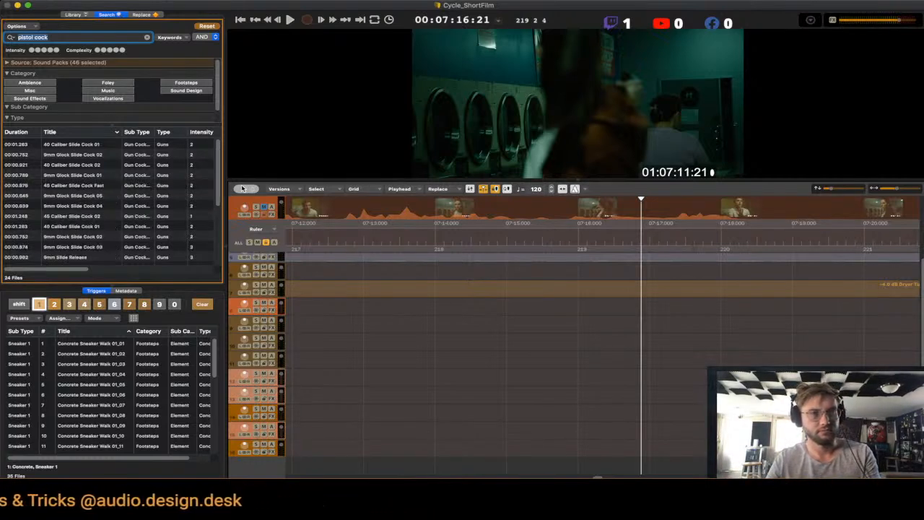
- Audition the pistol cock results between 45 Caliber Slide Cock Fast and the second 9mm Glock Slide Cock 02 entry
key("Up")
key("Down")
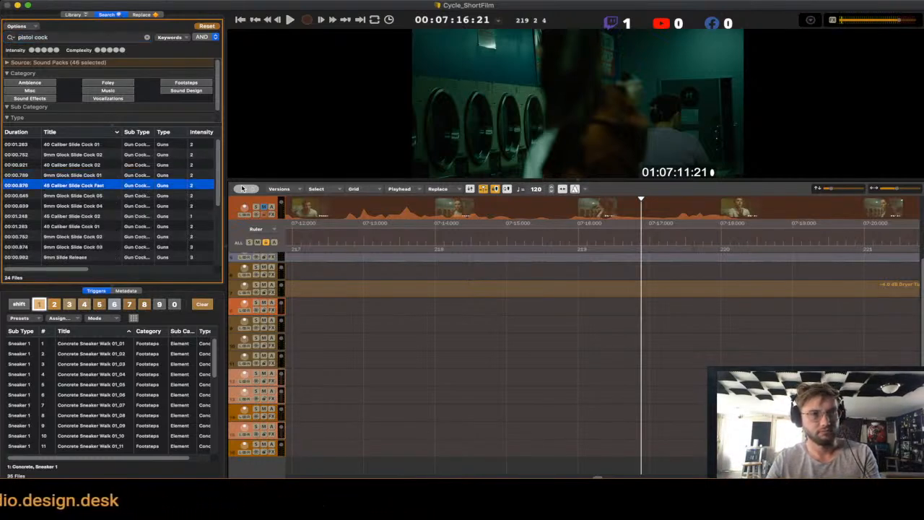
key("Down")
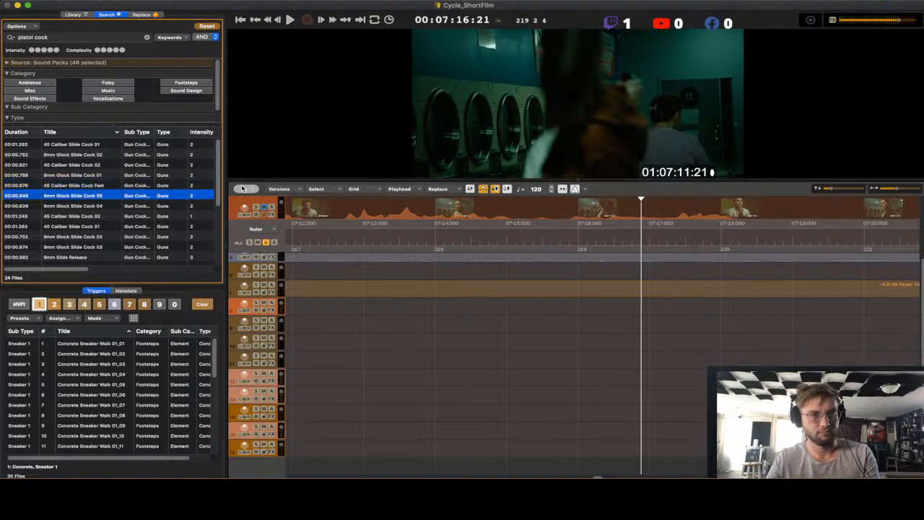
key("Down")
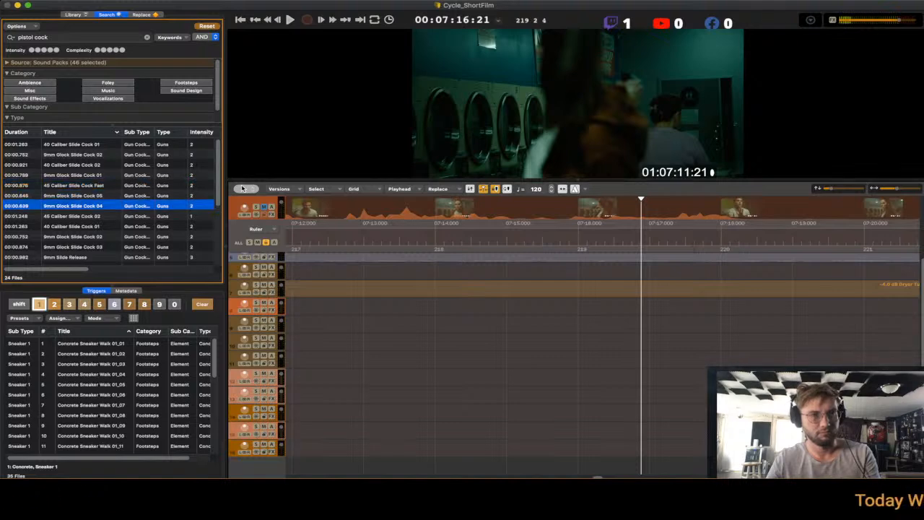
key("Up")
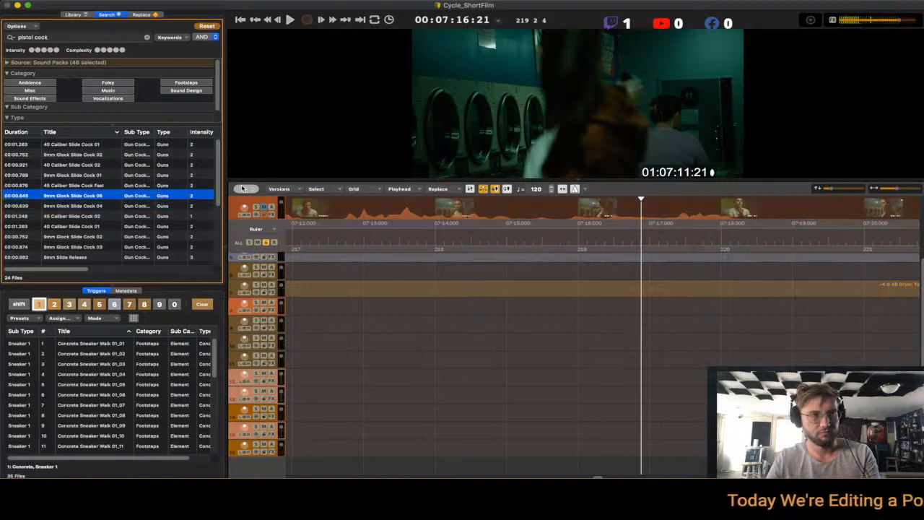
key("Down")
key("Down")
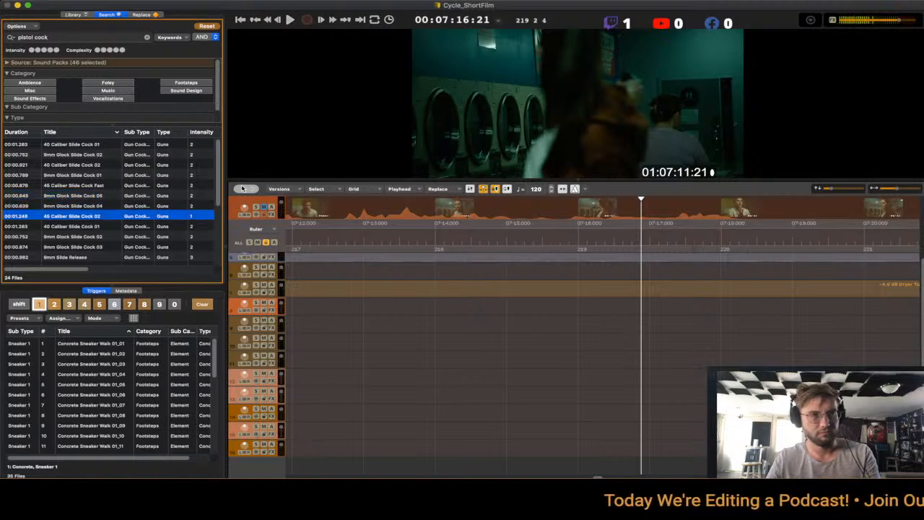
key("Down")
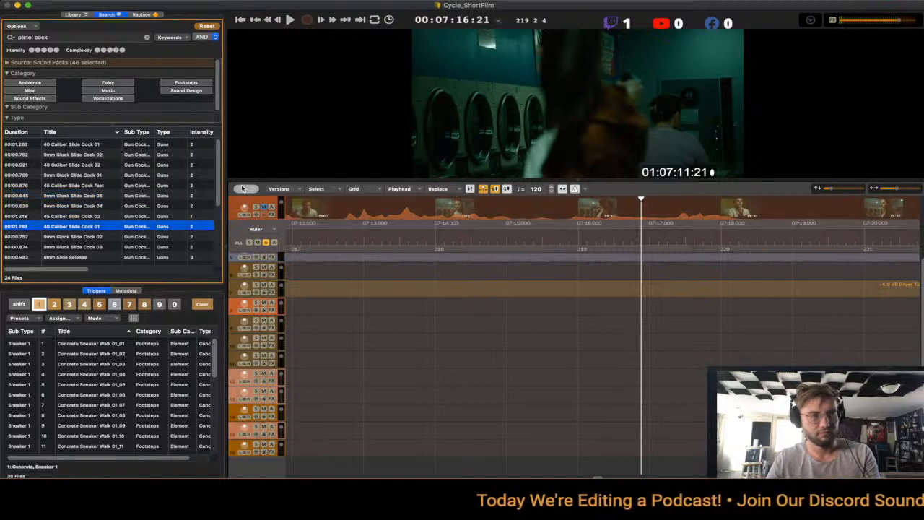
key("Down")
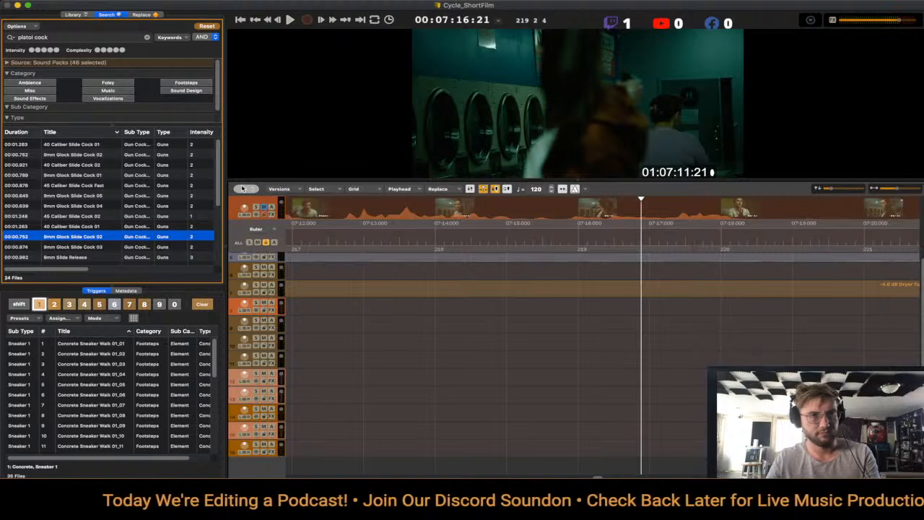
key("Up")
key("Up")
key("Up")
key("Up")
key("Up")
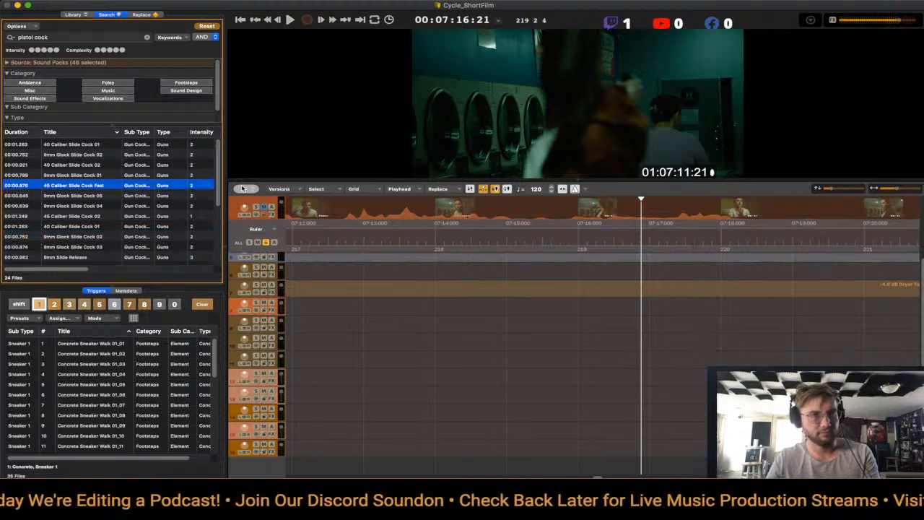
- Place the second-listed 9mm Glock Slide Cock 02 sound on the timeline, synced to 07:16:07 as the woman turns
key("Down")
key("Down")
key("Down")
key("Down")
key("Down")
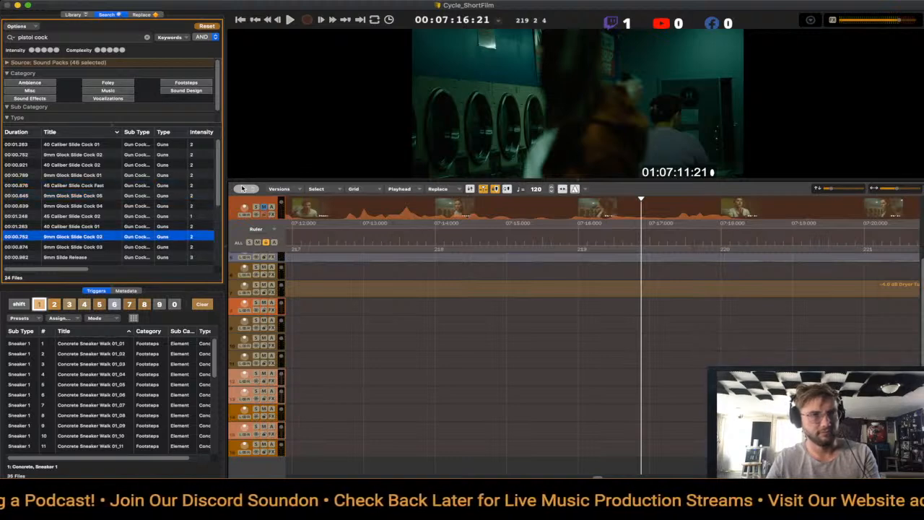
key("Left")
key("Left")
key("Left")
key("Left")
key("Left")
key("Left")
key("Left")
key("Left")
key("Left")
key("Left")
key("Left")
key("Left")
key("Left")
key("Left")
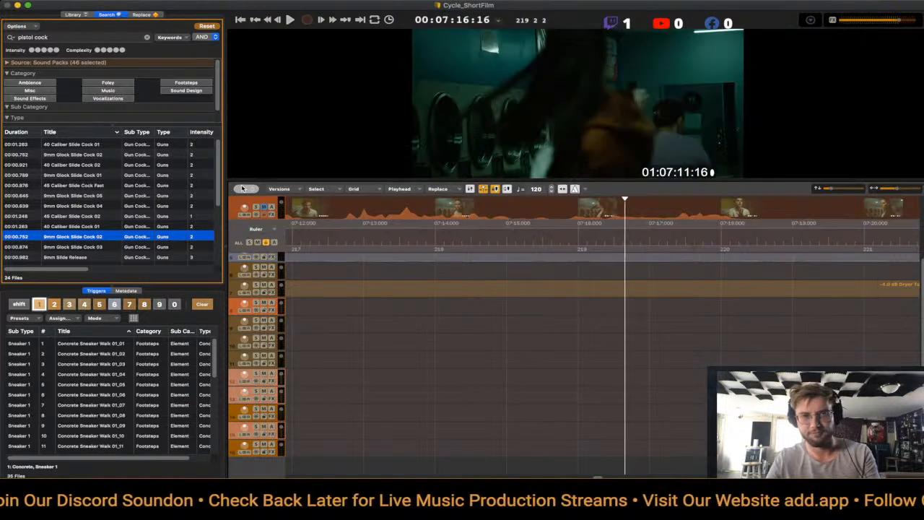
key("Return")
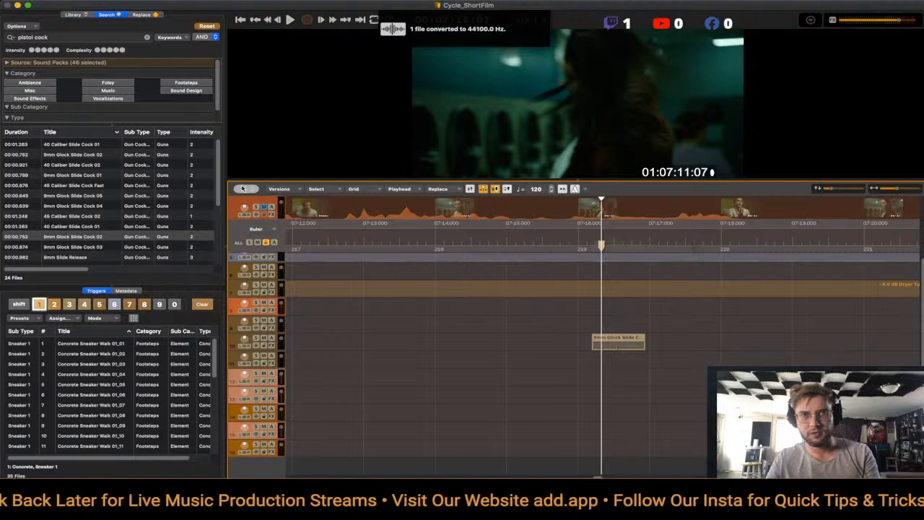
- Nudge the 9mm Glock Slide Cock 02 clip about two frames earlier against the woman's turn, checking the timing in playback
key("Down")
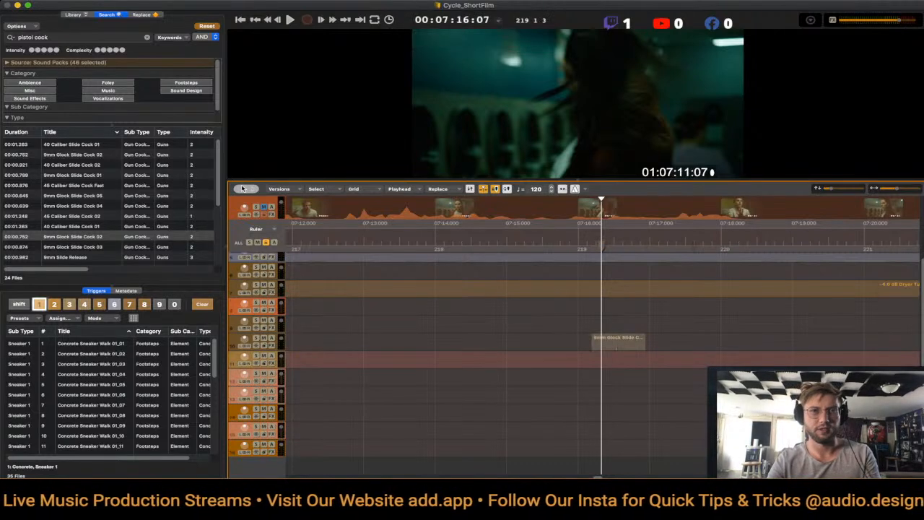
left_click(242, 188)
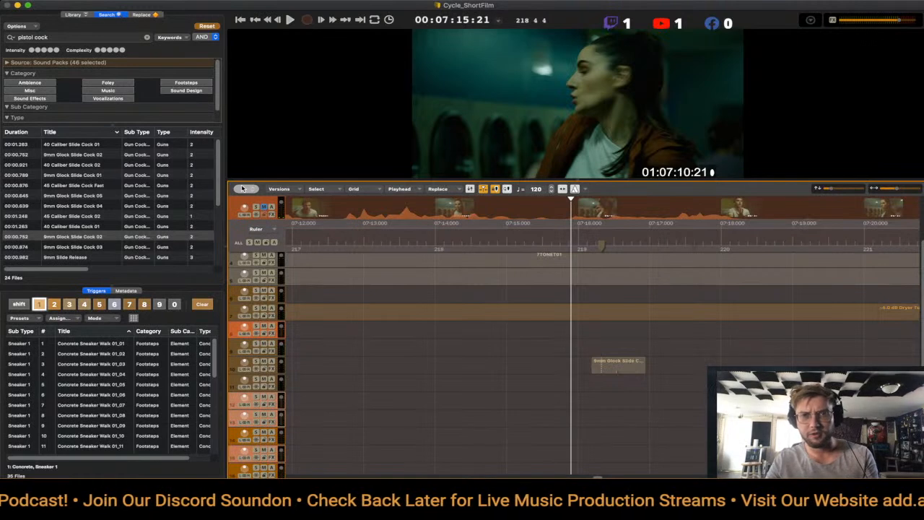
key("space")
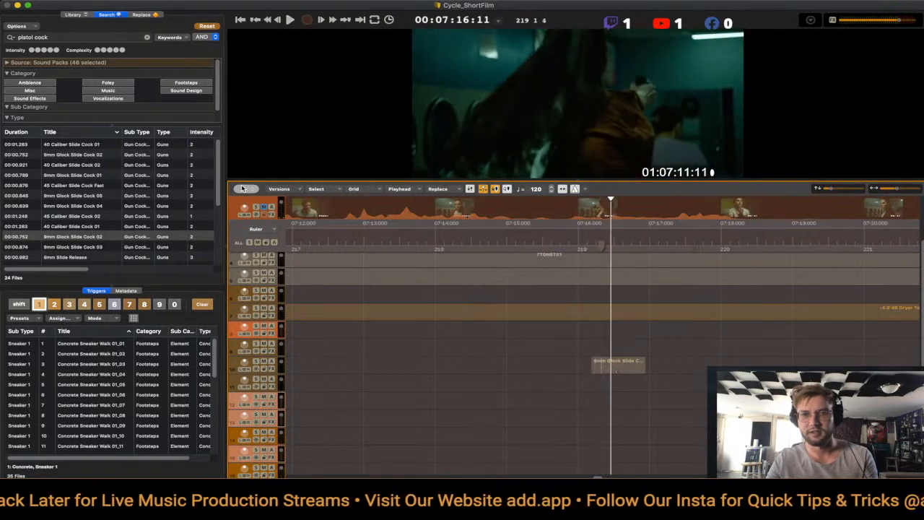
key("comma")
key("comma")
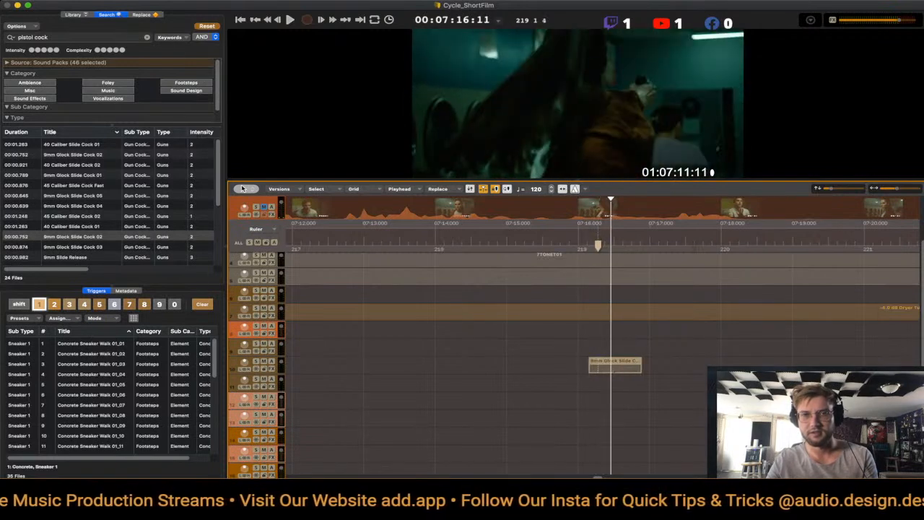
key("space")
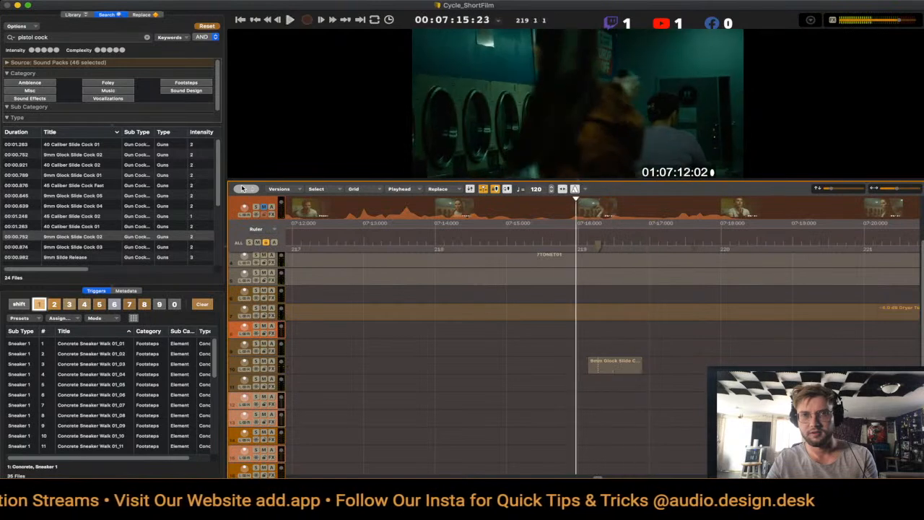
key("space")
key("comma")
key("comma")
key("space")
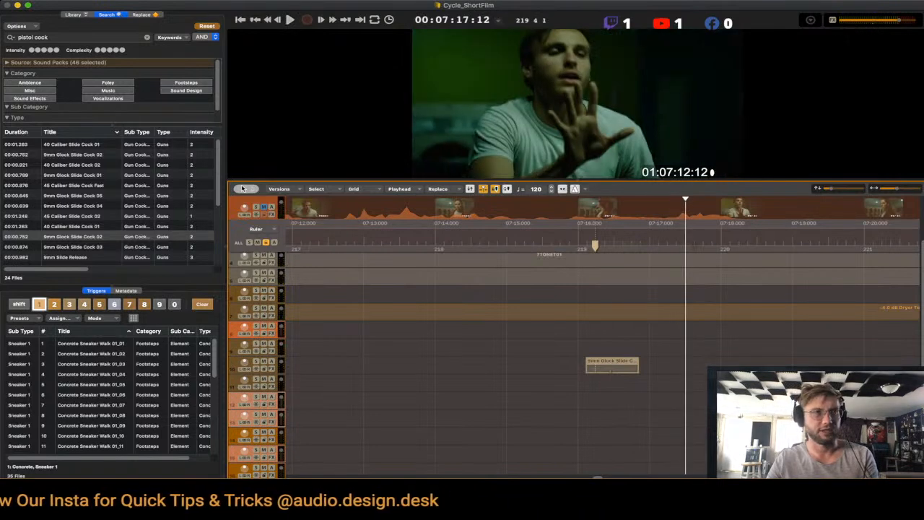
- Search the sound library for "handle gun"
key("super+f")
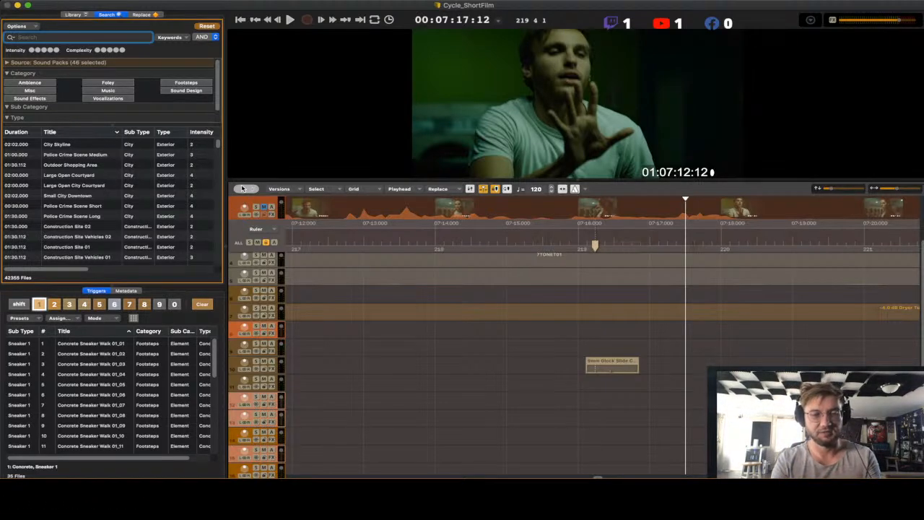
type("handle gun")
key("Return")
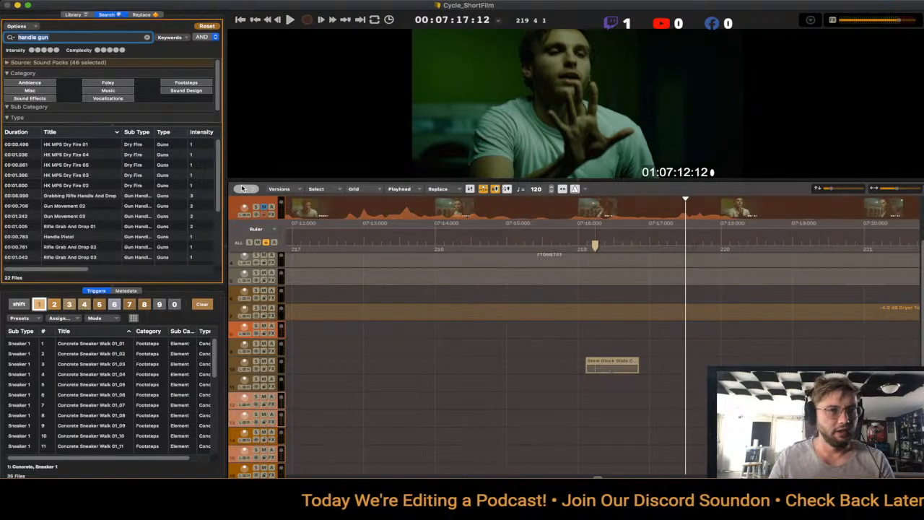
- Place the Grabbing Rifle Handle And Drop sound on the track below the Glock clip at about 07:16:03
key("Down")
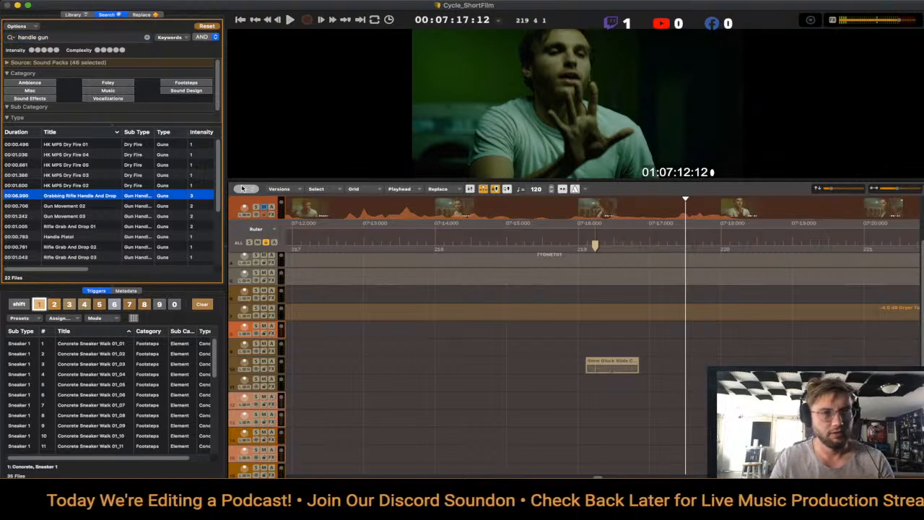
key("shift+Left")
key("shift+Right")
key("Left")
key("Left")
key("Left")
key("Left")
key("Left")
key("Left")
key("Return")
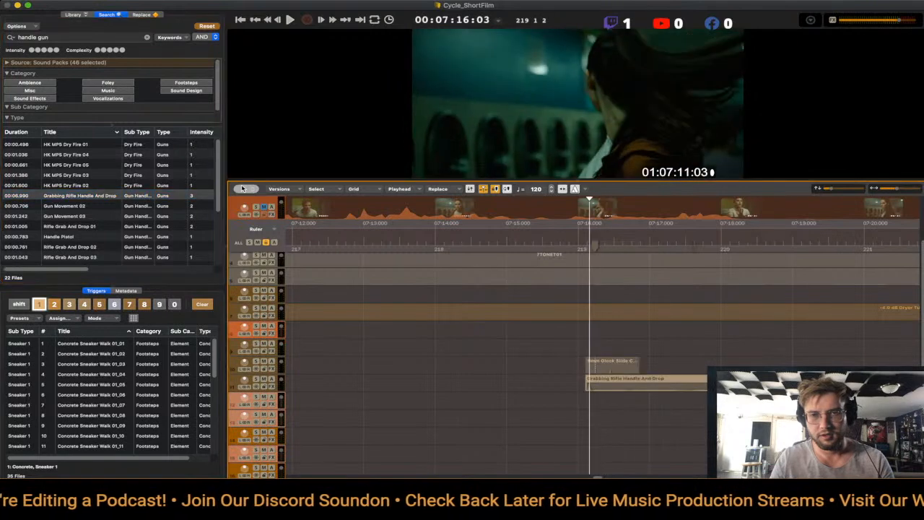
- Move the Grabbing Rifle Handle And Drop clip about half a second earlier and play it against the picture
left_click_drag(614, 383, 581, 383)
key("space")
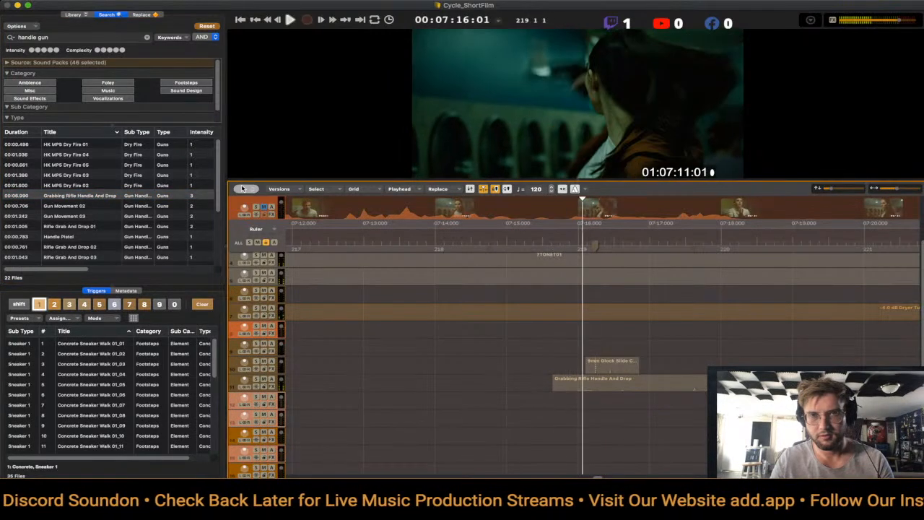
key("space")
key("space")
key("Down")
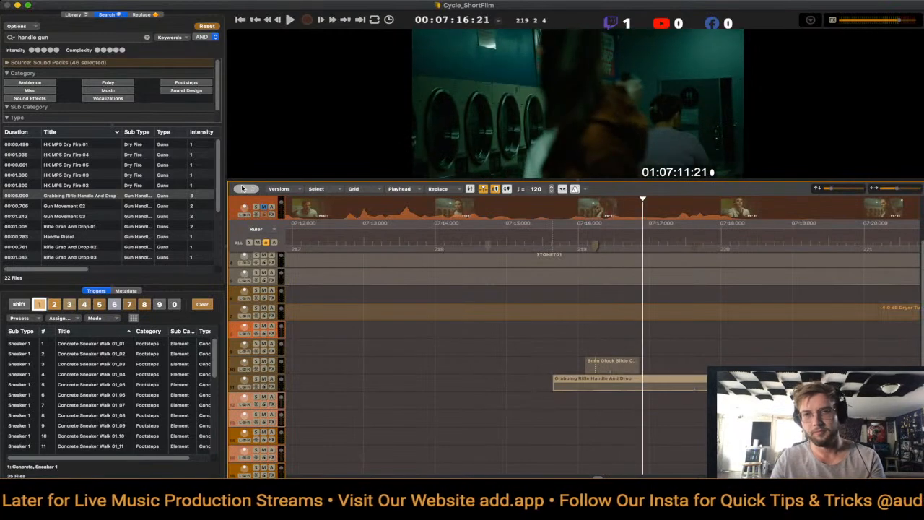
key("space")
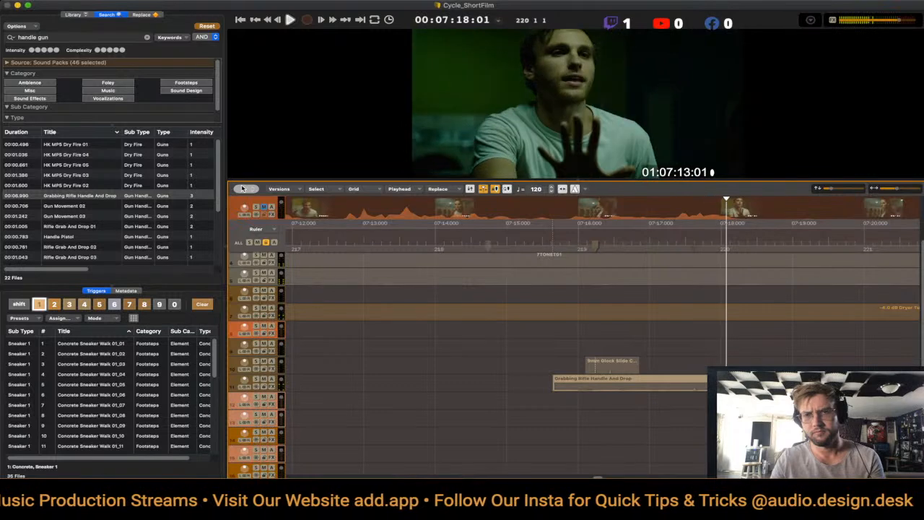
key("space")
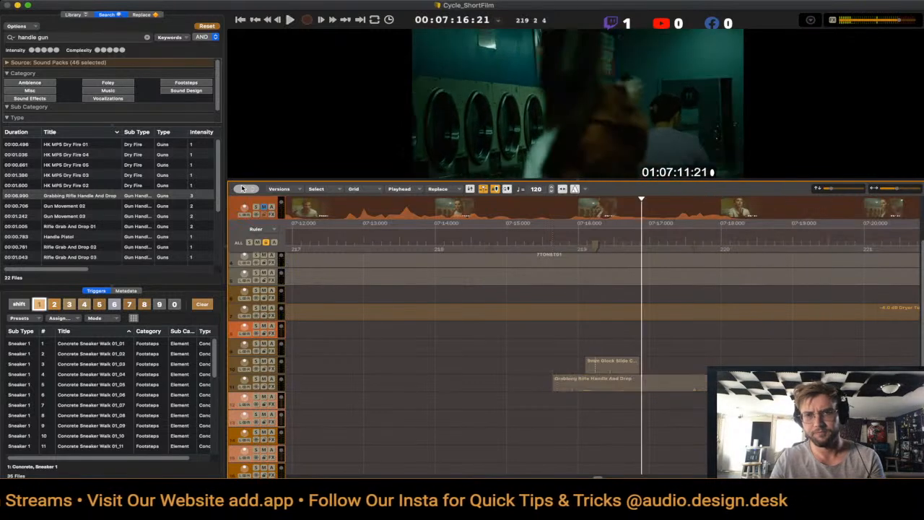
- Split the Grabbing Rifle Handle And Drop clip at 07:16:21, delete the part after the cut, and play back the result
key("super+b")
key("Delete")
key("Left")
key("space")
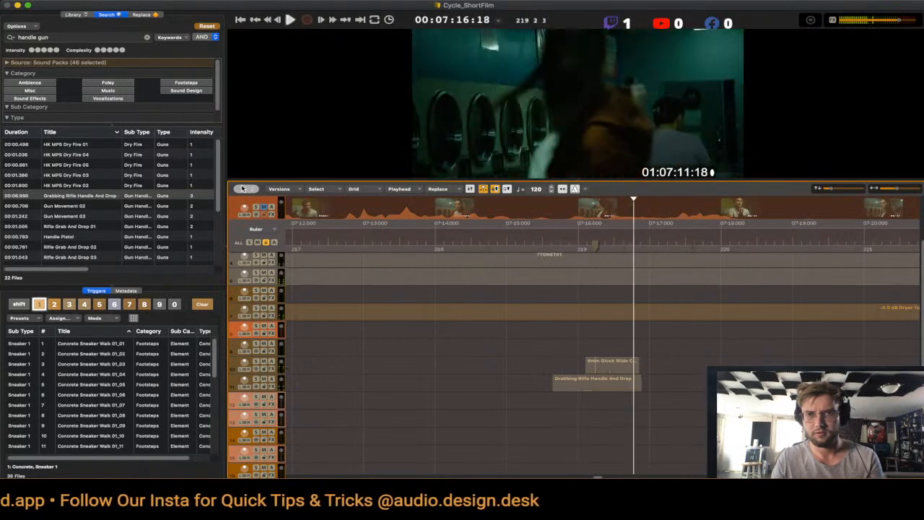
- Trim the end of the rifle handling clip back to about 07:16:11 and check it in playback
key("alt+Left")
key("alt+Left")
key("alt+Left")
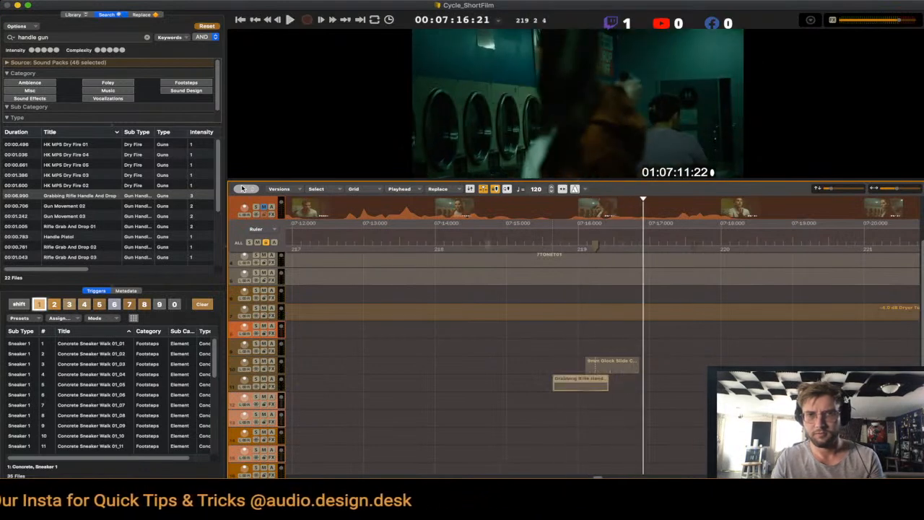
key("Left")
key("space")
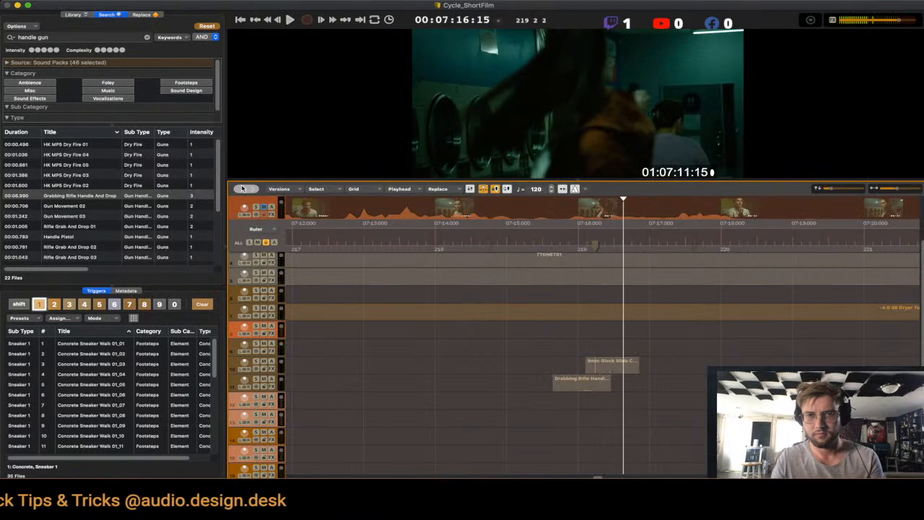
- Shift the rifle handling clip slightly later and lower its volume to -6.0 dB, checking the balance in playback
key("space")
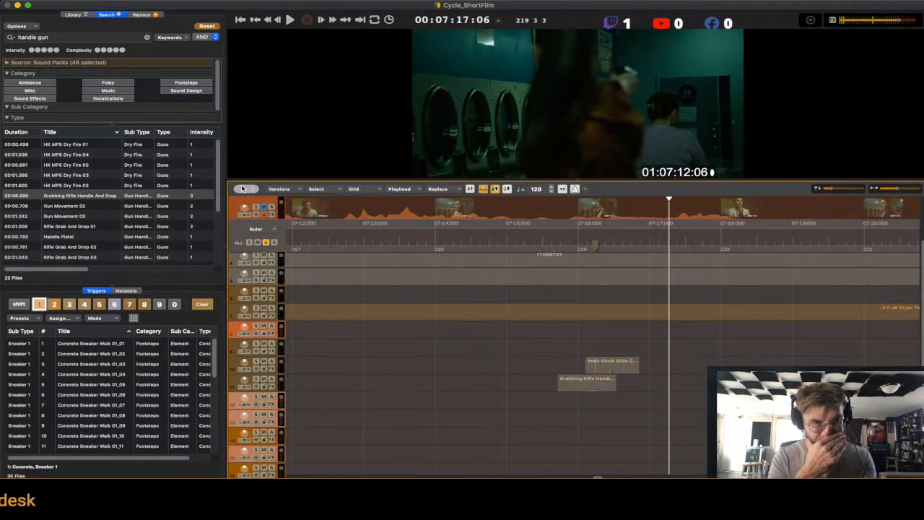
key("Tab")
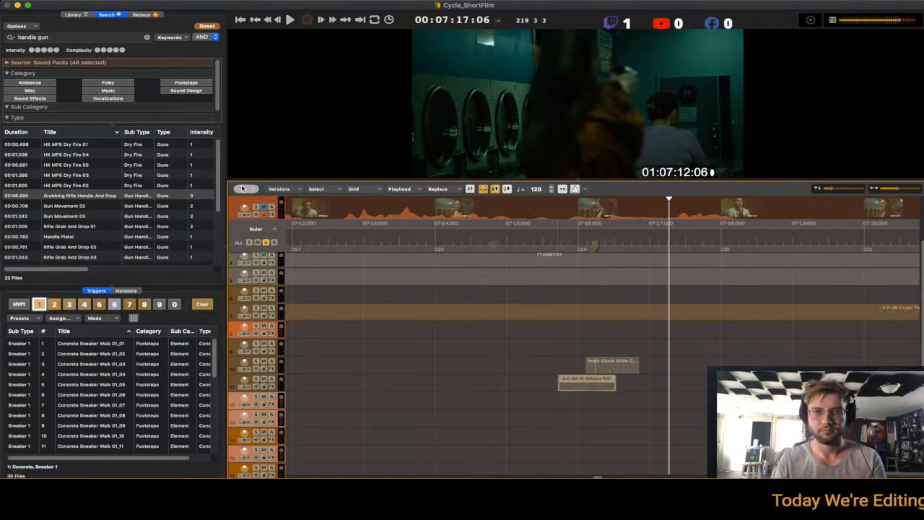
key("space")
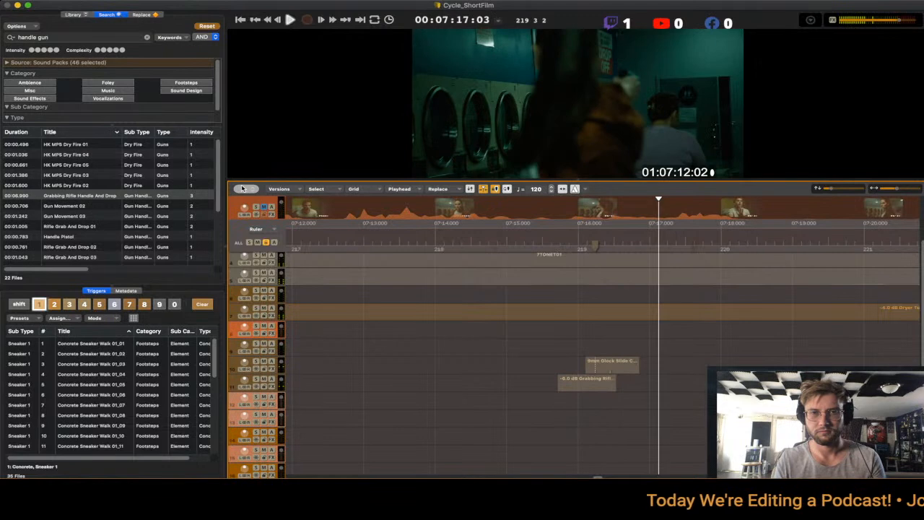
key("space")
key("space")
key("space")
- Nudge the 9mm Glock Slide Cock 02 clip about one frame earlier and lower the rifle handling clip to -10.0 dB
key("Tab")
key("Tab")
key("space")
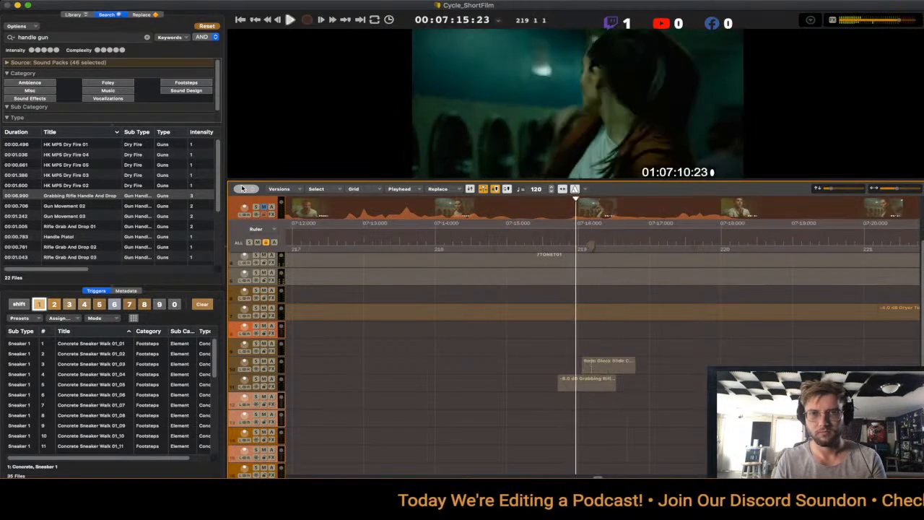
key("ctrl+shift+Down")
key("ctrl+shift+Down")
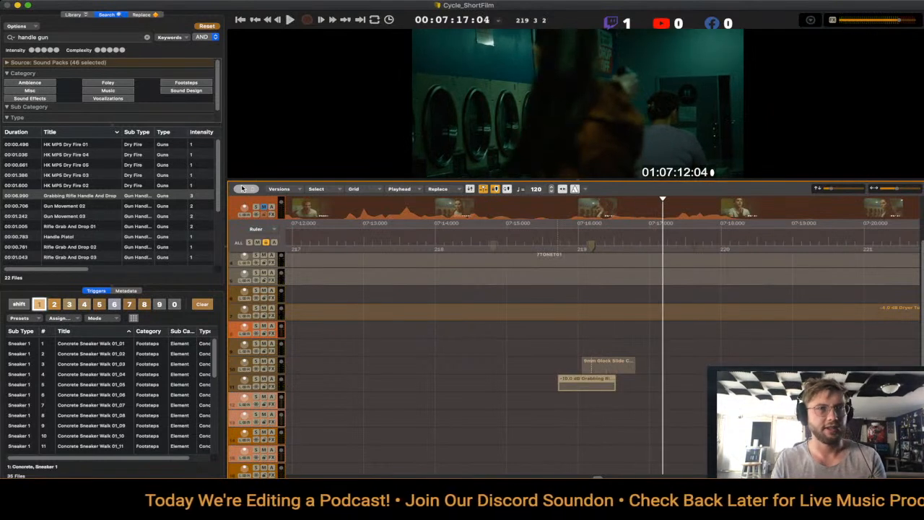
- Search the sound library for "jacket"
key("super+f")
type("jacket")
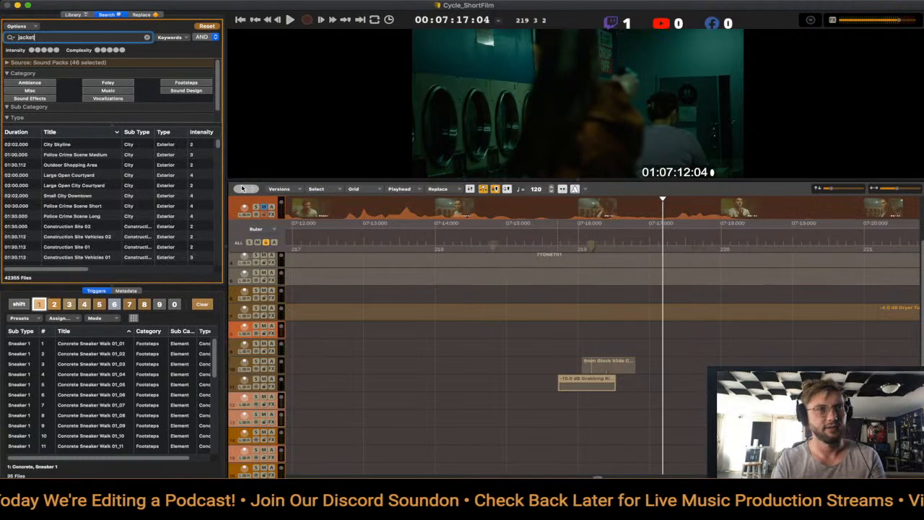
key("Return")
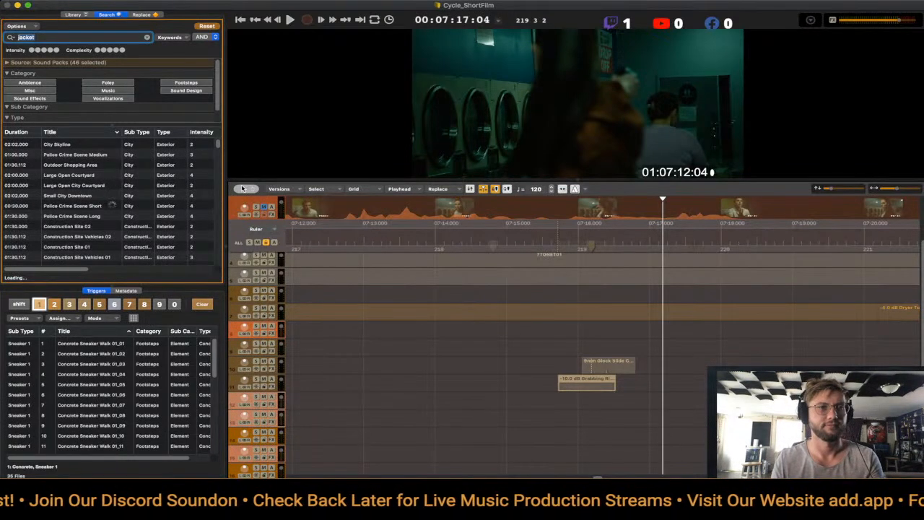
- Audition the jacket results from Leather Jacket 10 up to Cloth Rustle Fast
key("Tab")
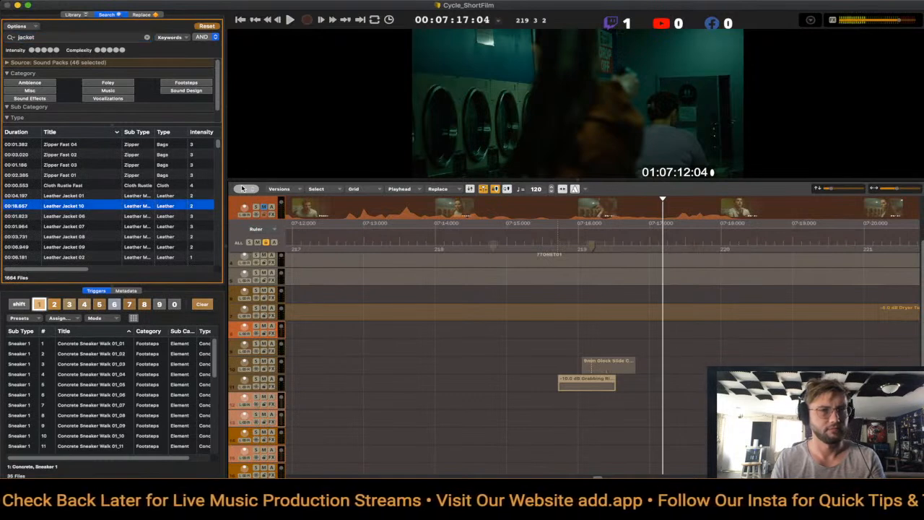
key("Up")
key("Up")
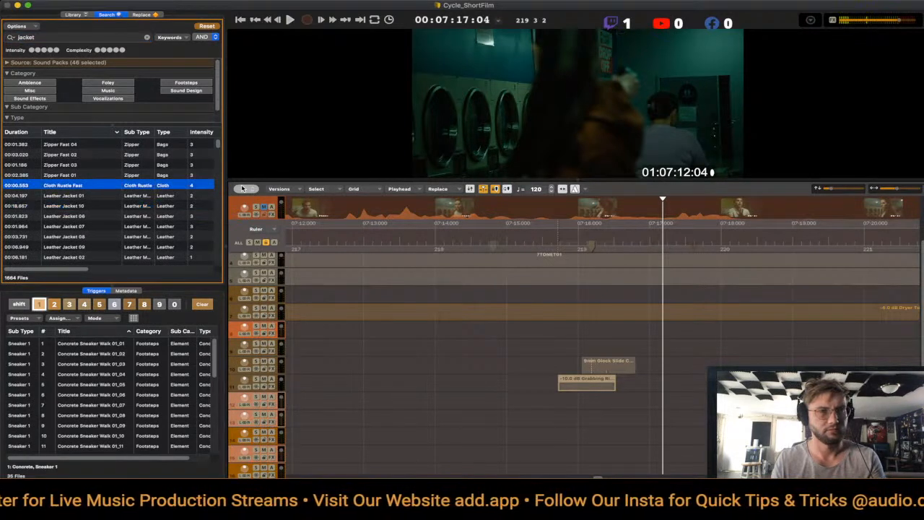
key("space")
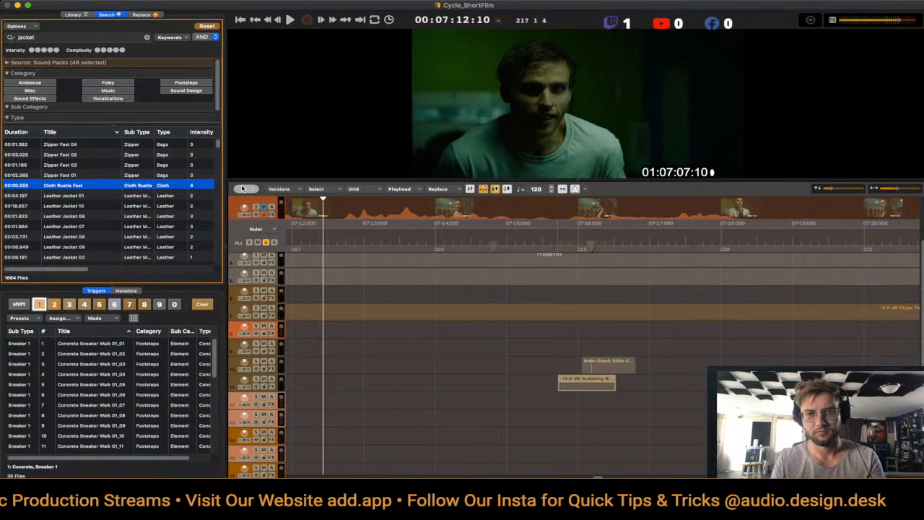
- Try out the Cloth Rustle Fast sound below the gun-handling clips at the woman's turn, and remove it
key("Return")
key("alt+Right")
key("alt+Right")
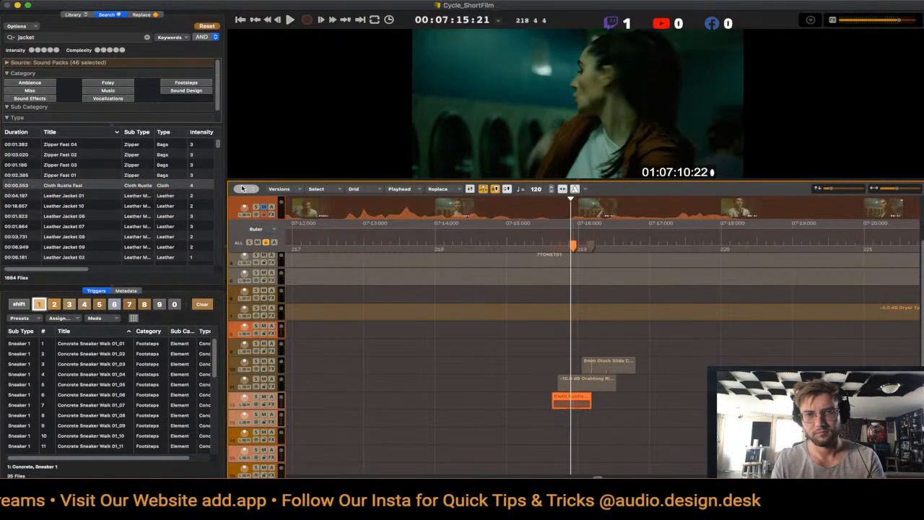
key("space")
key("space")
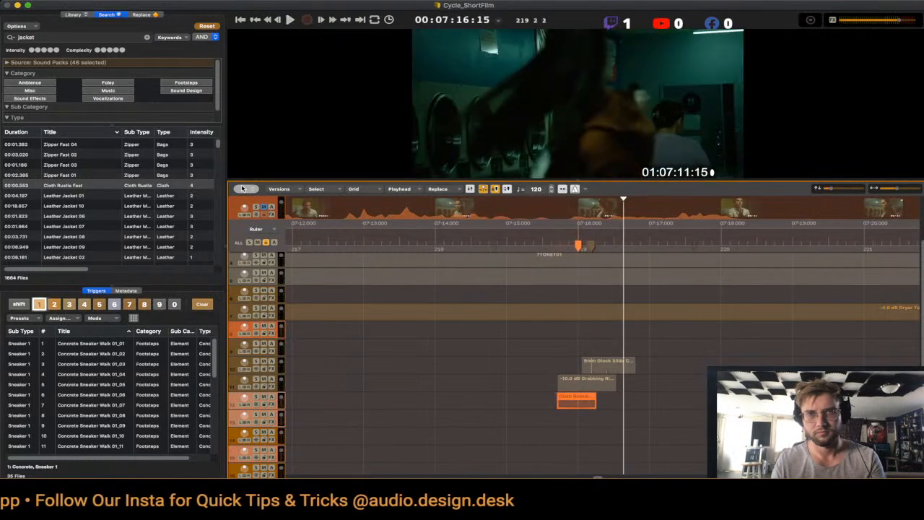
key("Return")
key("space")
key("space")
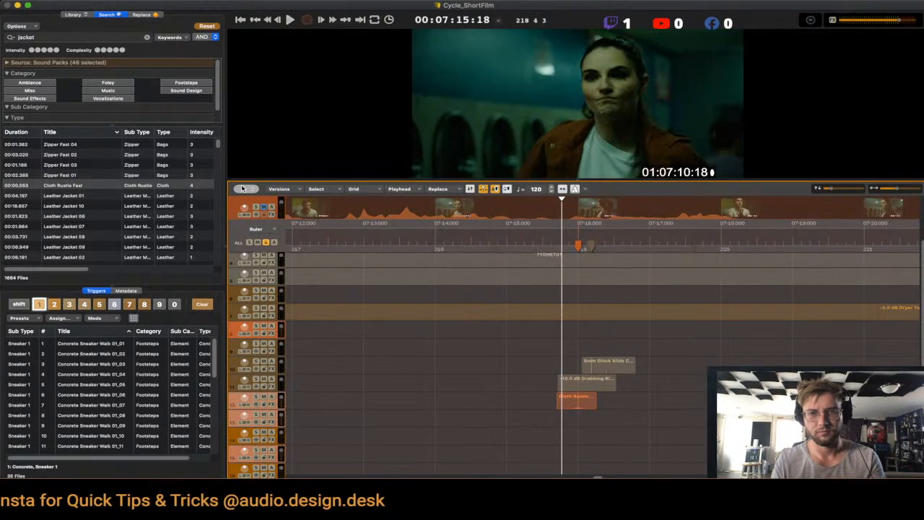
key("Delete")
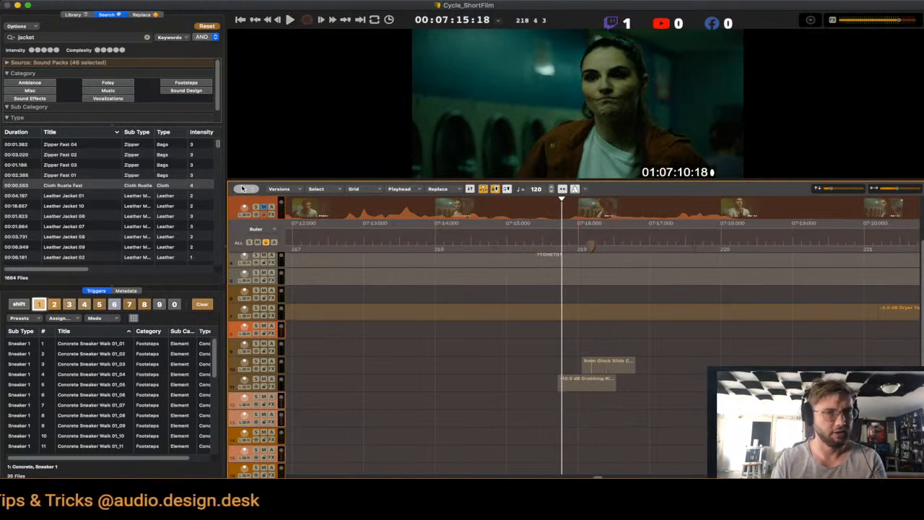
- Browse the jacket results for a better clothing movement sound and select Leather Jacket 06
key("Tab")
key("Down")
key("Down")
key("Down")
key("Down")
key("Down")
key("Down")
key("Down")
key("Down")
key("Down")
key("Down")
key("Down")
key("Down")
key("Down")
key("Down")
key("Down")
key("Down")
key("Down")
key("Down")
key("Down")
key("Down")
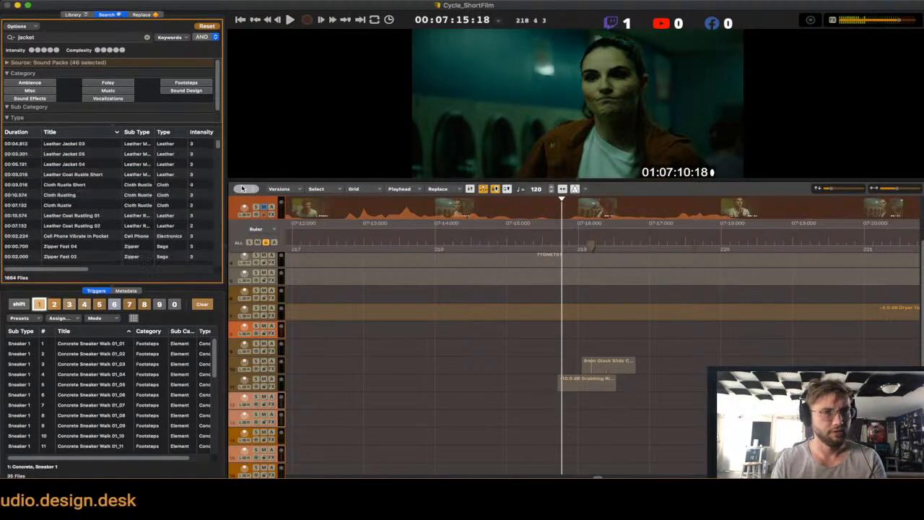
key("Down")
key("Down")
key("Down")
key("Down")
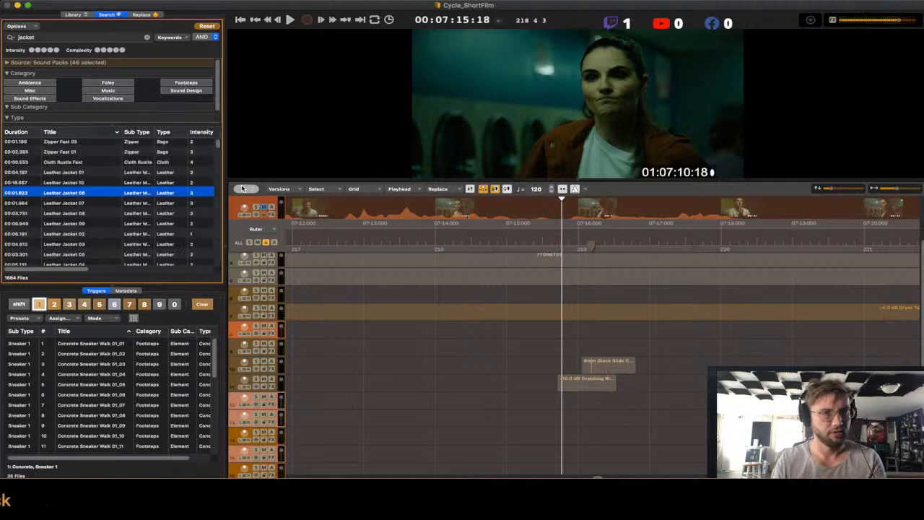
- Place the Leather Jacket 06 sound below the gun-handling clips at 07:15:23 and nudge it about four frames earlier
key("Left")
key("Left")
key("Left")
key("Left")
key("Left")
key("Left")
key("Left")
key("Left")
key("Right")
key("Right")
key("Right")
key("Right")
key("Right")
key("Right")
key("Right")
key("Right")
key("Right")
key("Right")
key("Right")
key("Right")
key("Right")
key("Right")
key("Right")
key("Right")
key("Right")
key("Right")
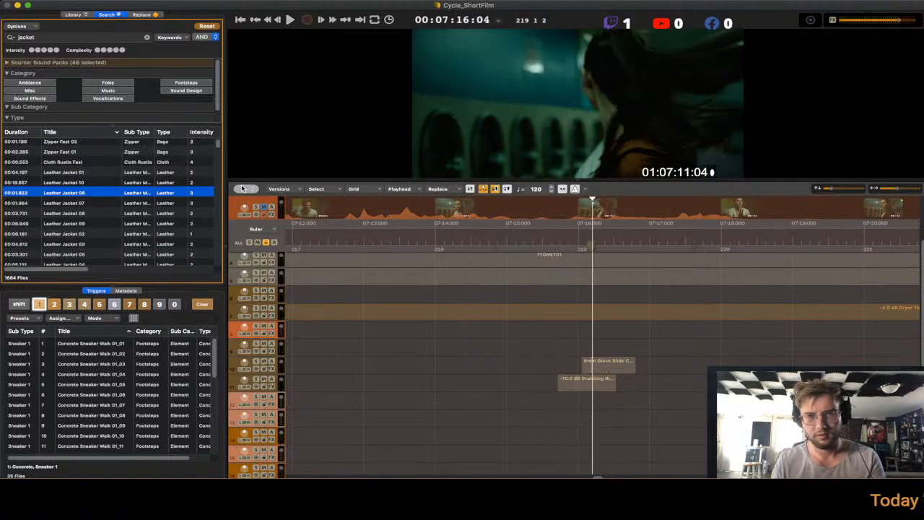
key("Left")
key("Left")
key("Left")
key("Left")
key("Left")
key("Return")
key("alt+Left")
key("alt+Left")
key("alt+Left")
key("alt+Left")
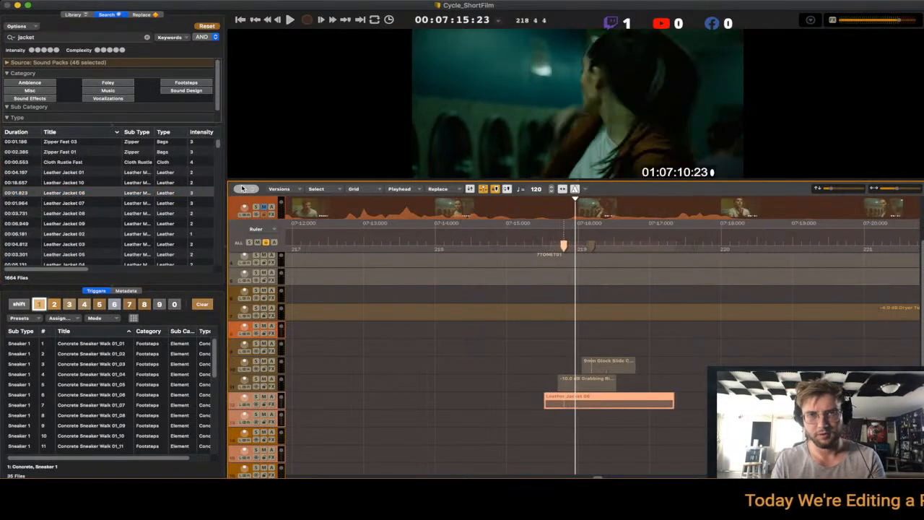
- Lower the Leather Jacket 06 clip's gain to -10 dB, checking it against the woman's turn
key("space")
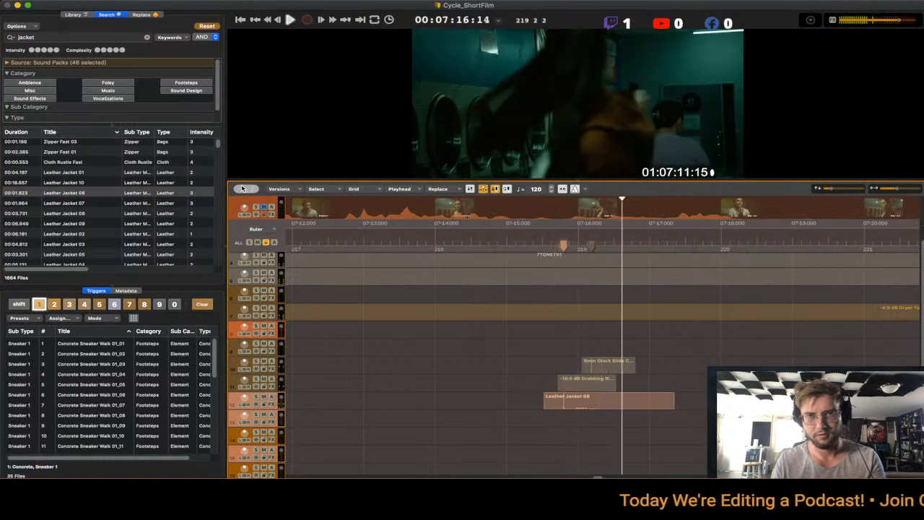
key("space")
key("alt+Down")
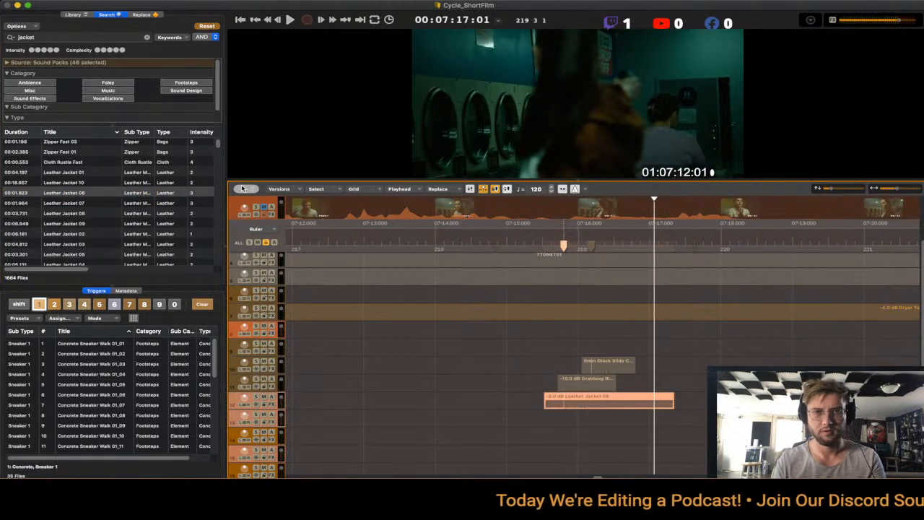
key("space")
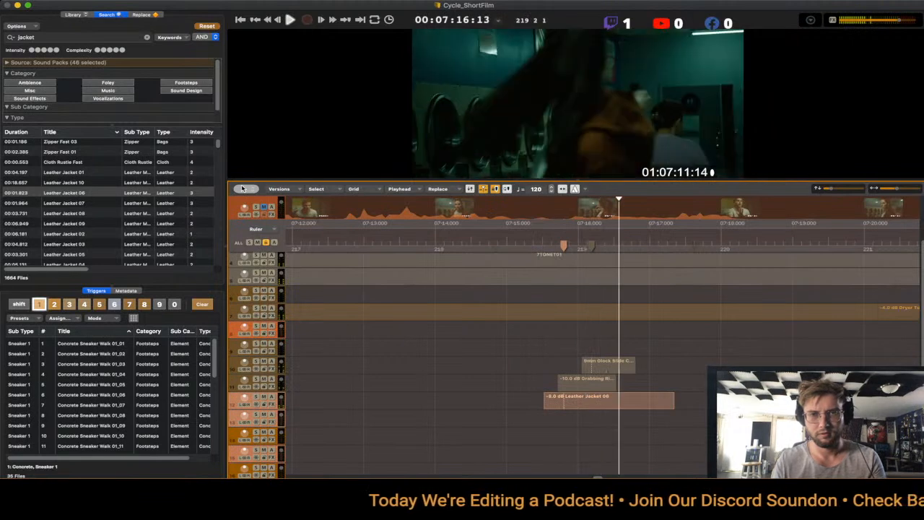
key("space")
key("alt+Down")
key("alt+Down")
key("space")
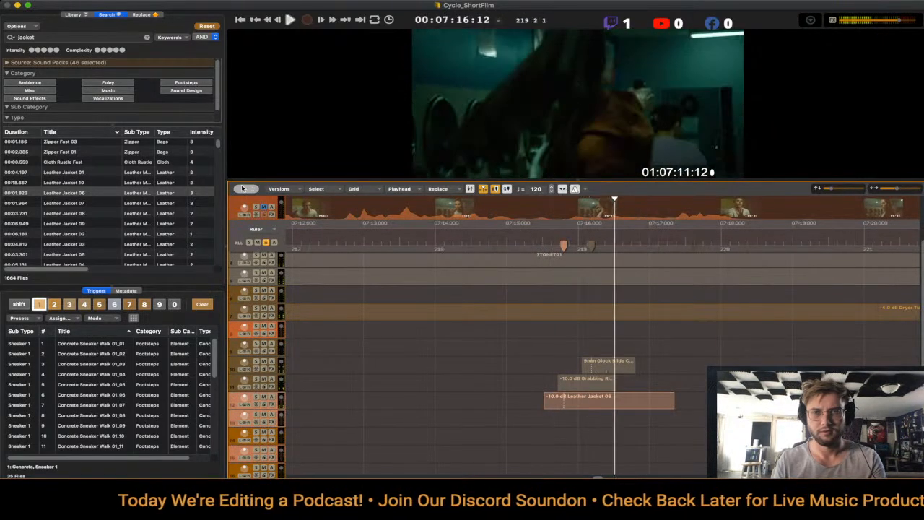
key("space")
- Raise the Grabbing Rifle clip's gain to -4 dB and lower the Leather Jacket 06 clip to -12 dB
key("Up")
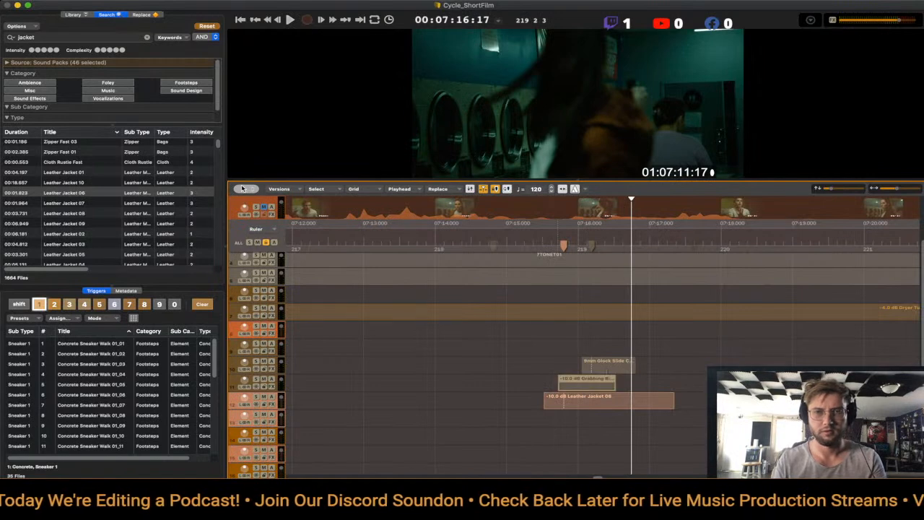
key("Down")
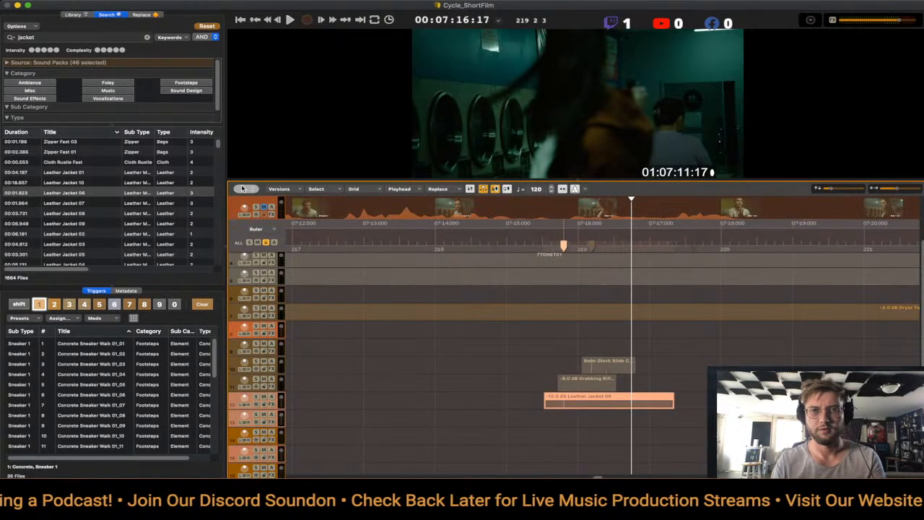
key("alt+Down")
key("space")
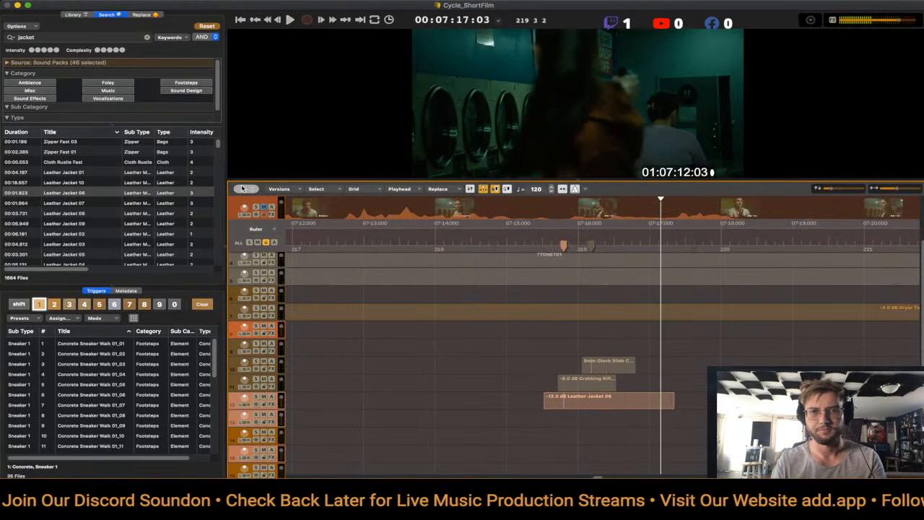
key("shift+Right")
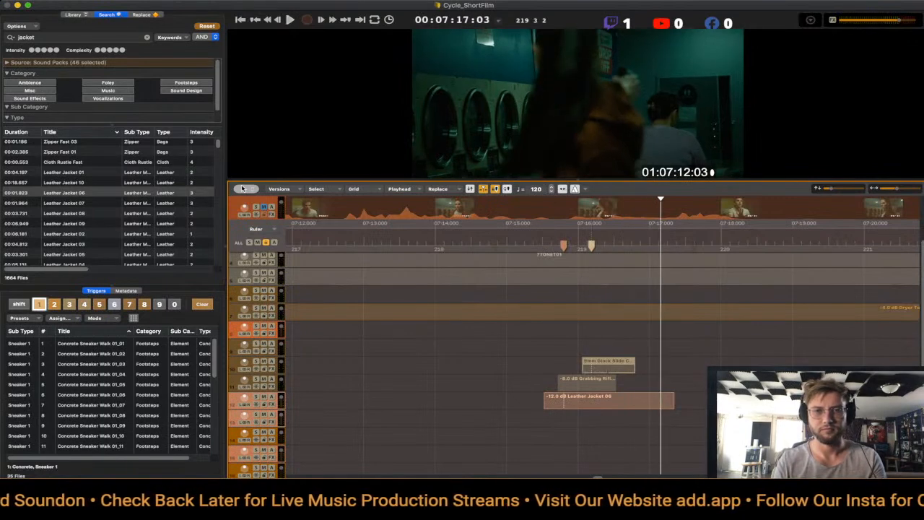
key("Down")
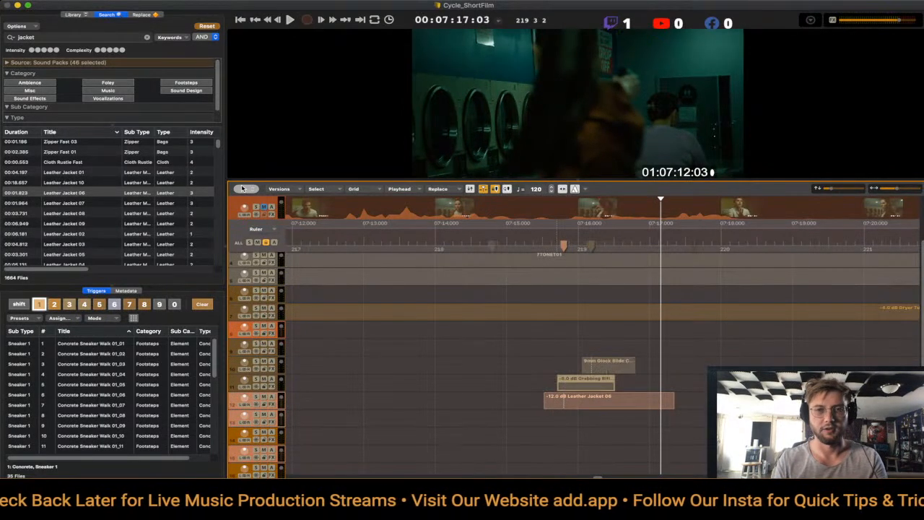
key("space")
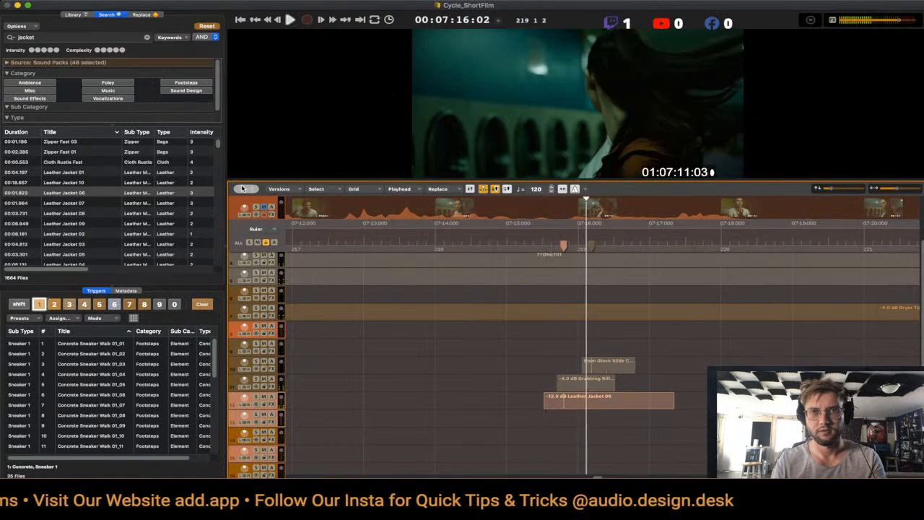
- Try the 9mm Glock Slide clip two frames earlier and play back the turn to judge its timing
key("comma")
key("comma")
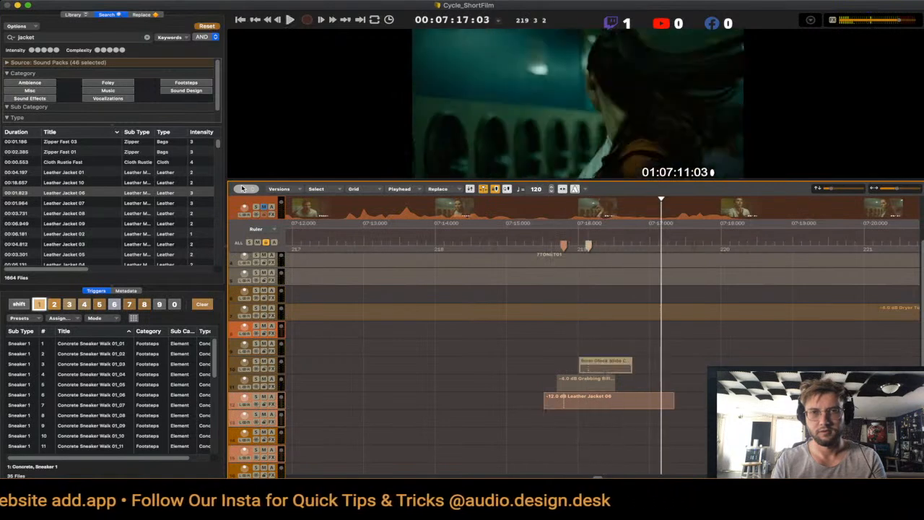
key("space")
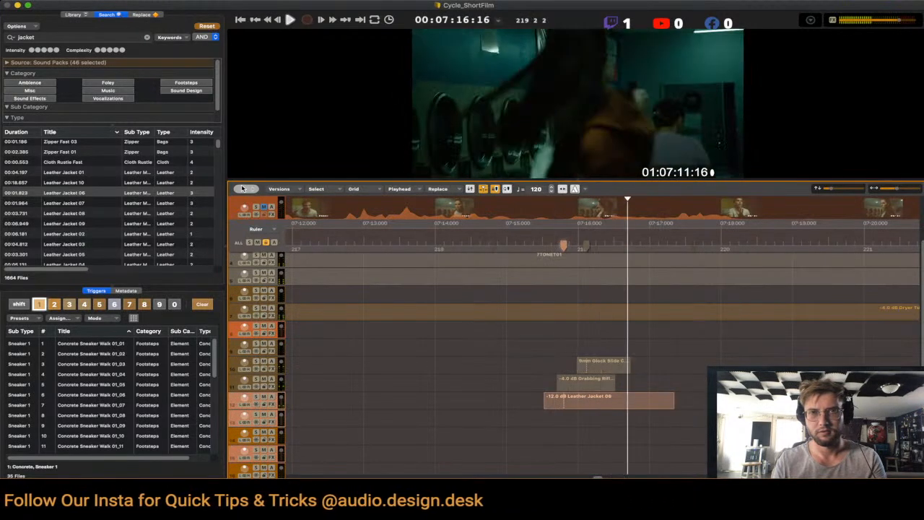
key("space")
key("space")
key("space")
key("space")
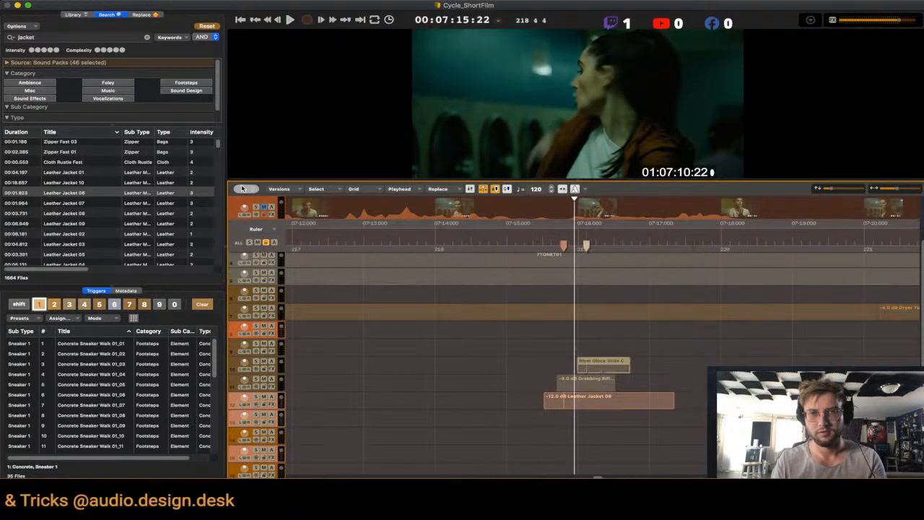
- Try the 9mm Glock Slide clip four frames later and play back the turn again
key("period")
key("period")
key("period")
key("period")
key("space")
key("space")
- Search the library for "pistol cock", audition the first results and select 9mm Glock Slide Cock 02
key("super+f")
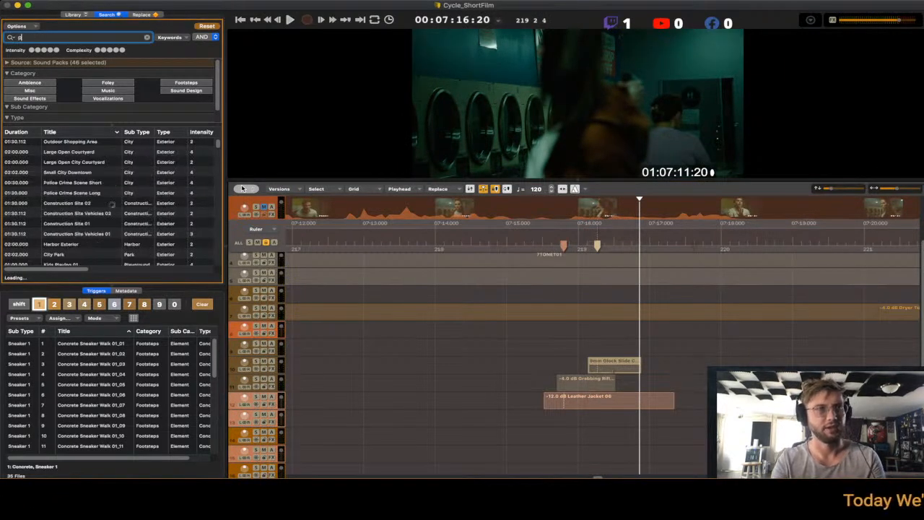
type("pistol cock")
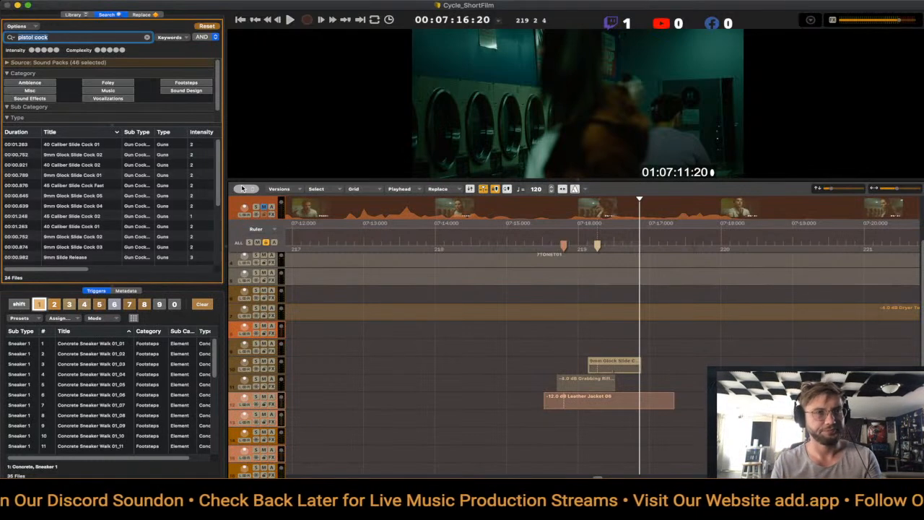
key("Down")
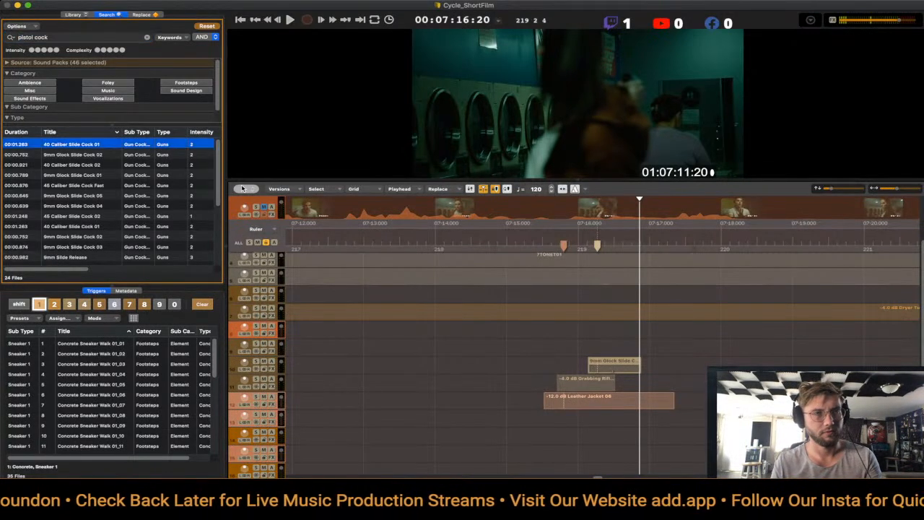
key("Down")
key("Down")
key("Down")
key("Up")
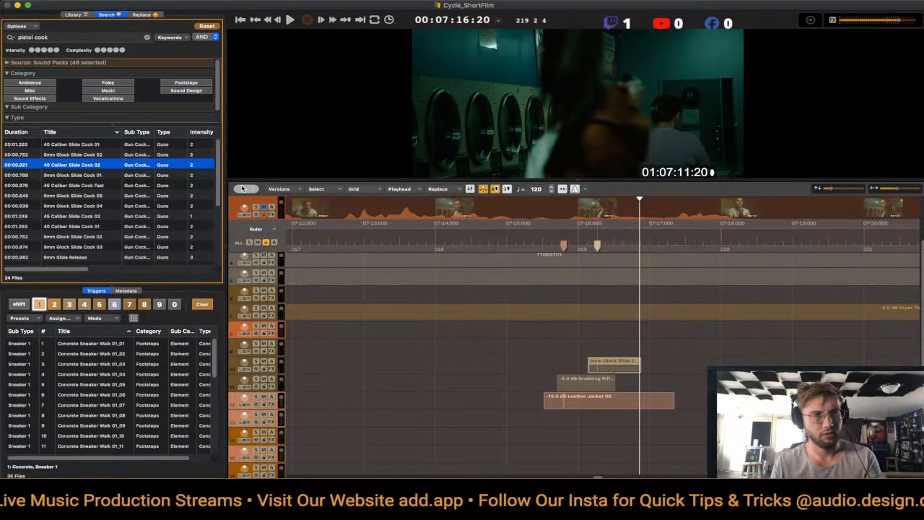
key("Up")
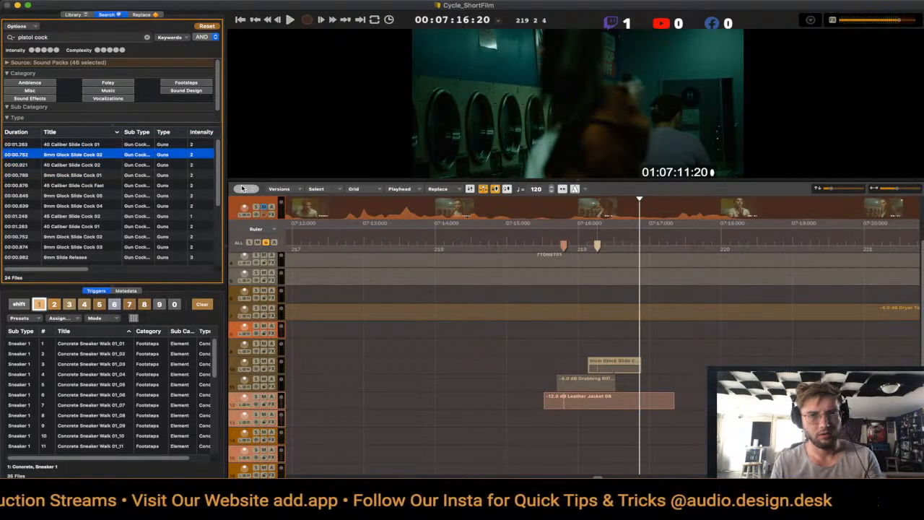
- Place 9mm Glock Slide Cock 02 at 07:16:04 to replace the earlier Glock slide clip, and check it against the turn
key("Left")
key("Left")
key("Left")
key("Left")
key("Left")
key("Right")
key("Right")
key("Return")
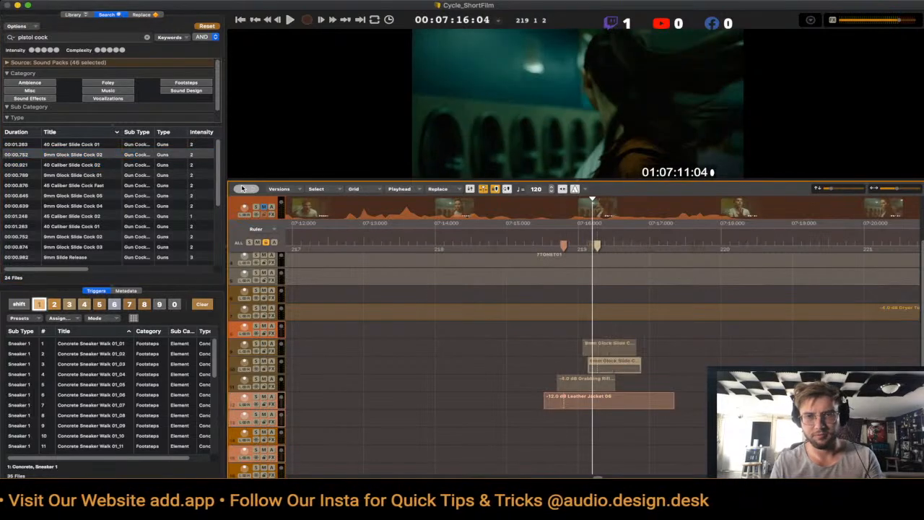
key("super+z")
key("space")
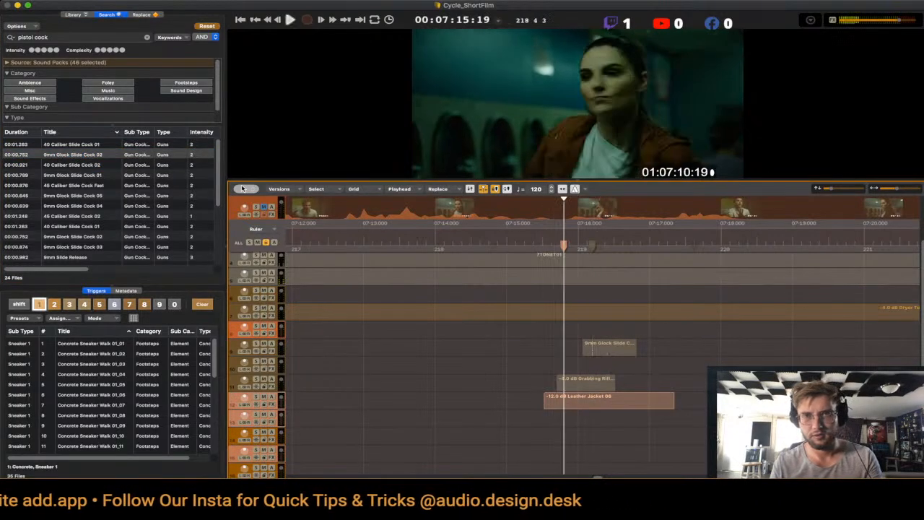
key("space")
key("space")
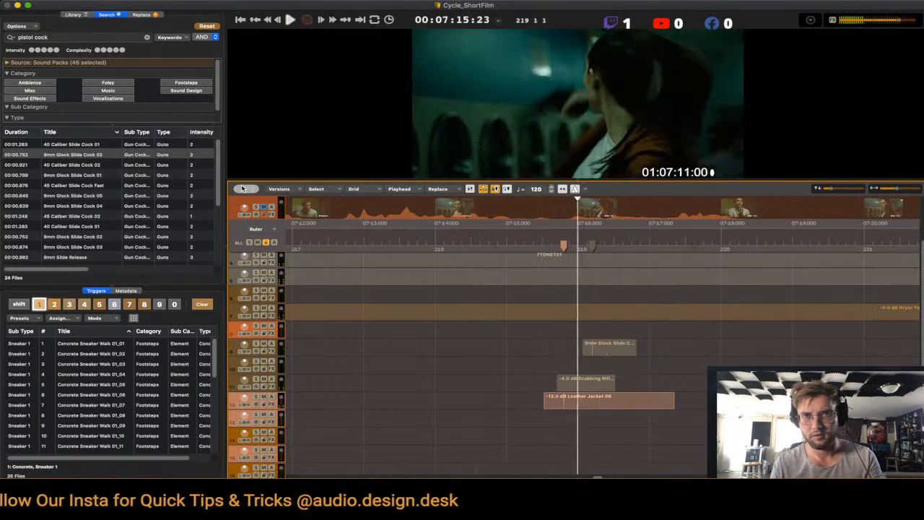
key("space")
key("space")
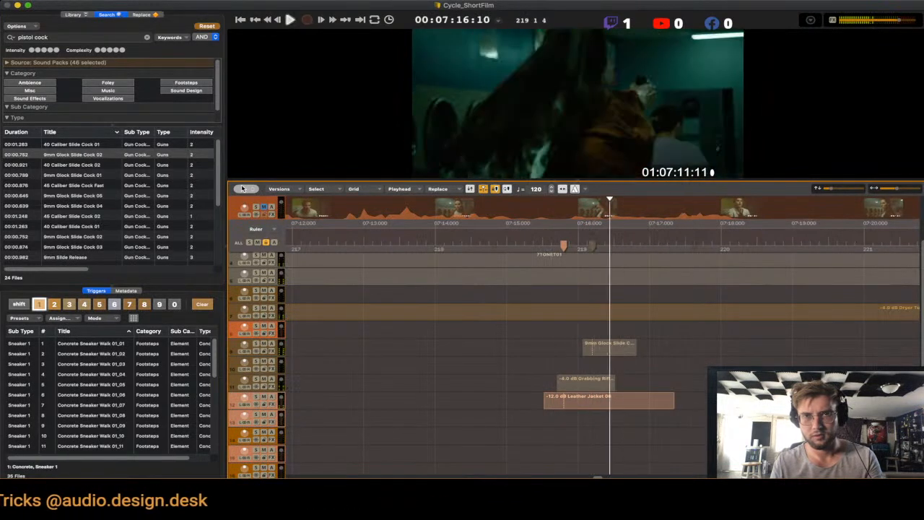
- Solo the Glock slide and Grabbing Rifle clips and play them back to examine their timing against the picture
key("m")
key("s")
key("space")
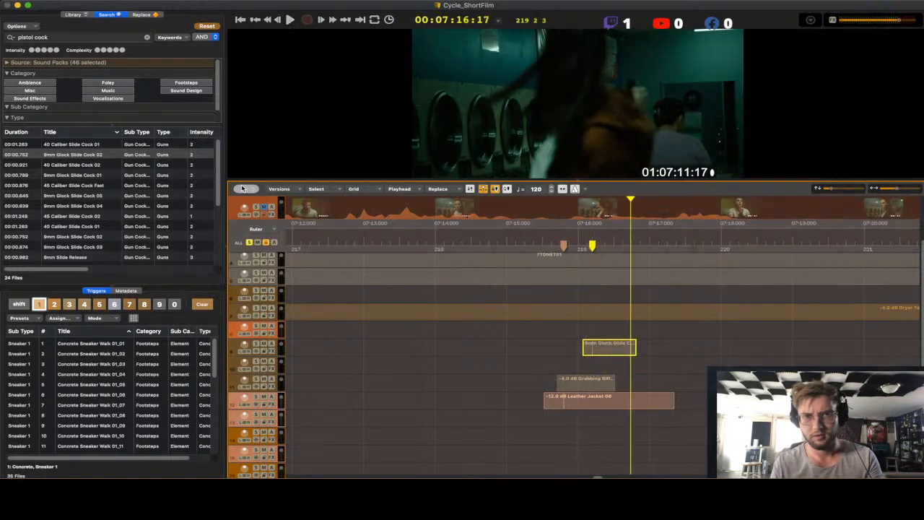
key("space")
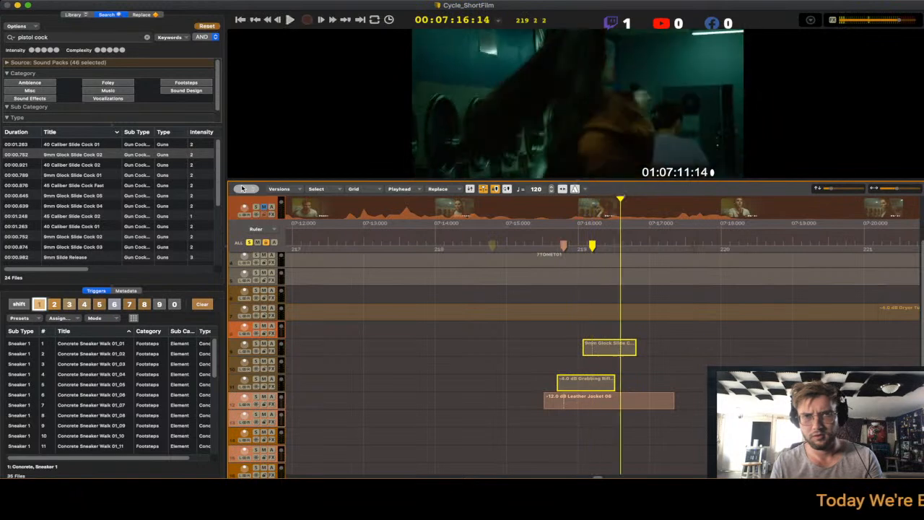
key("space")
key("space")
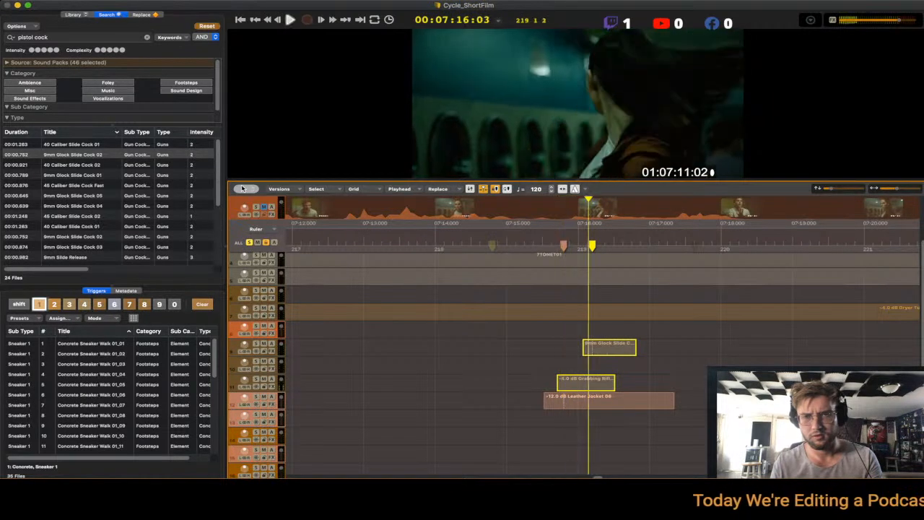
key("space")
key("space")
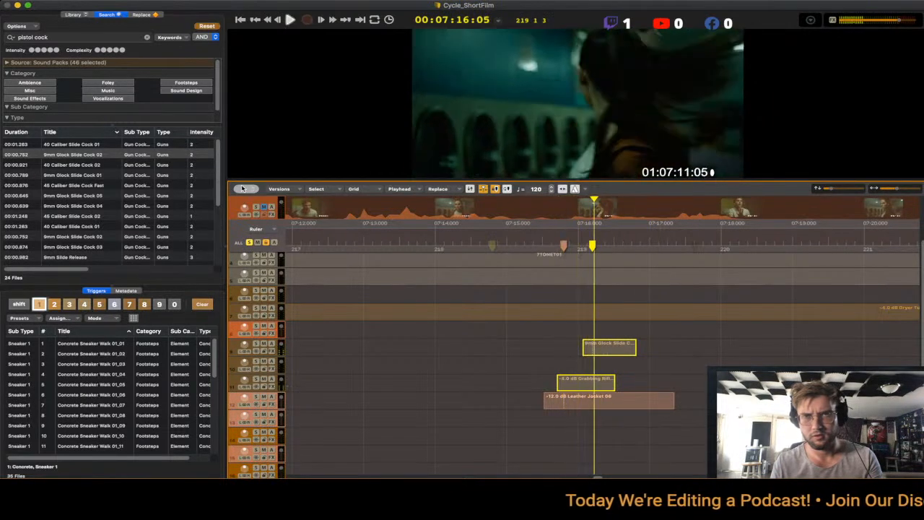
key("space")
- Nudge the 9mm Glock Slide Cock 02 clip three frames later and check the soloed gun sounds
key("period")
key("period")
key("period")
key("space")
key("space")
key("space")
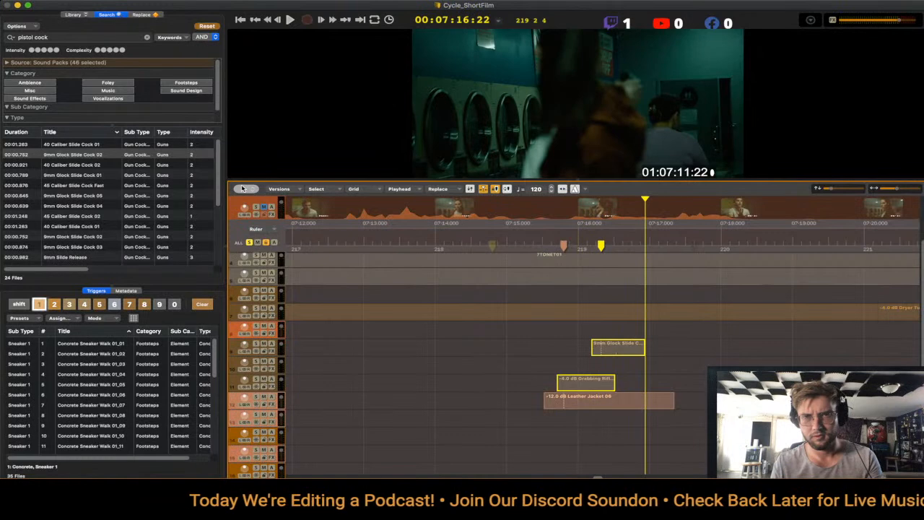
- Clear the solo on both gun clips and play the turn with all sounds from 07:15:12
left_click_drag(566, 321, 641, 383)
key("s")
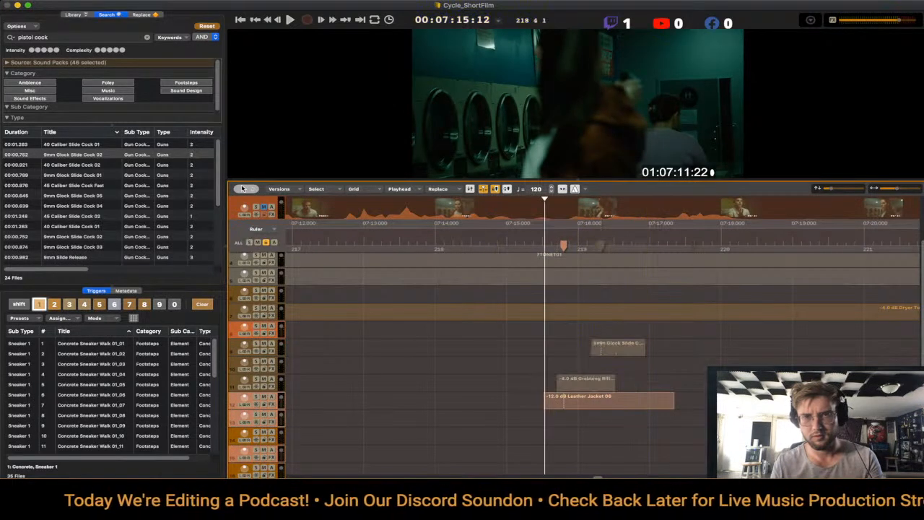
key("space")
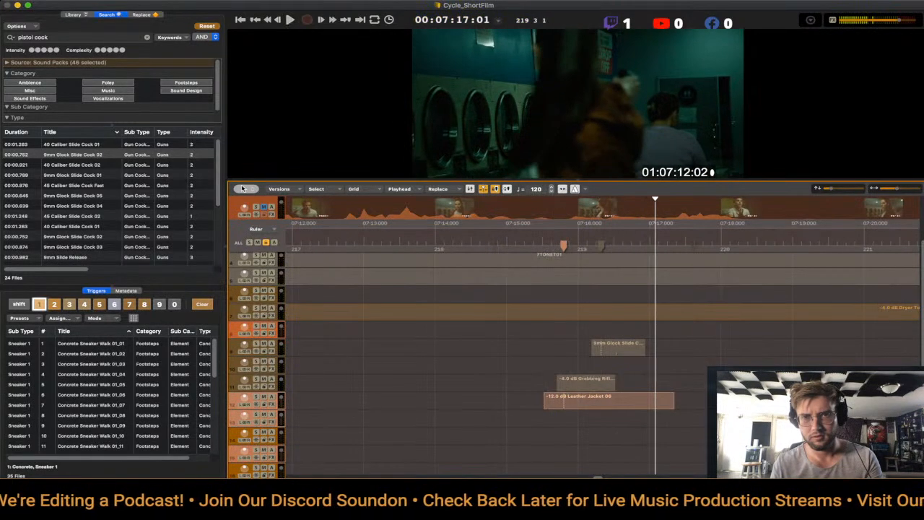
- Audition more pistol cock results down to 9mm Glock Slide Cock 05
key("Tab")
key("Down")
key("Down")
key("Down")
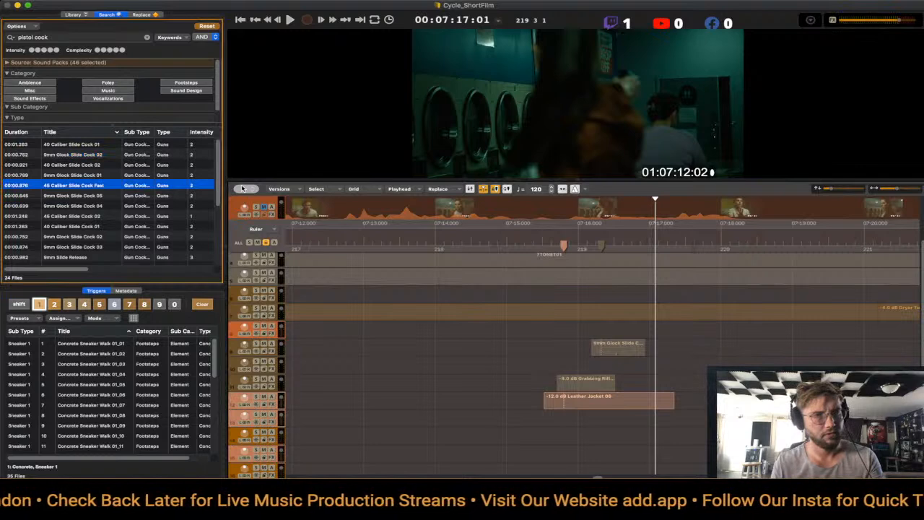
key("Down")
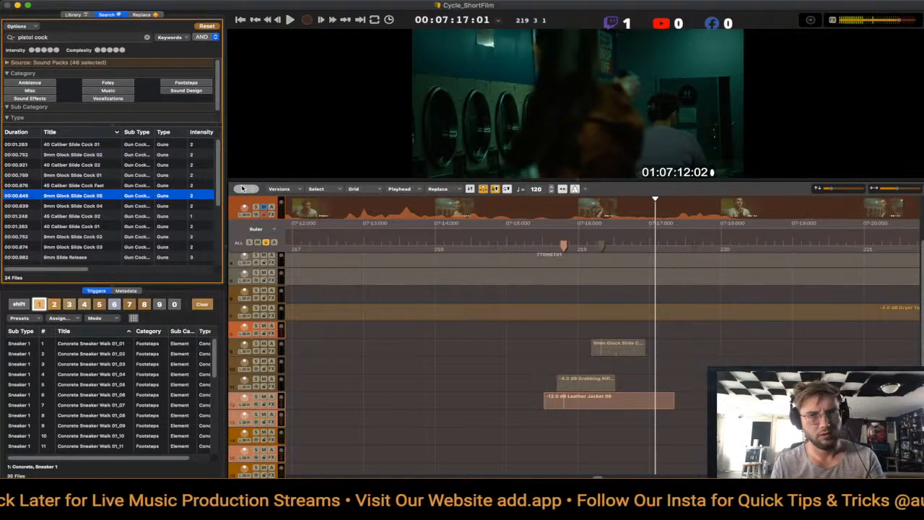
- Extend the end of the Grabbing Rifle clip to about 07:16:14, checking the playback
mouse_move(615, 384)
left_mouse_down()
mouse_move(637, 383)
mouse_move(629, 383)
left_mouse_up()
key("space")
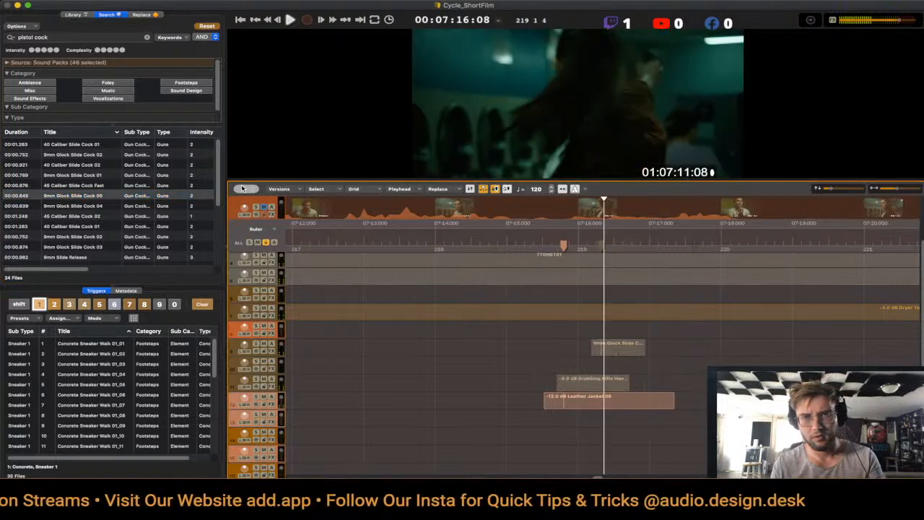
key("space")
key("space")
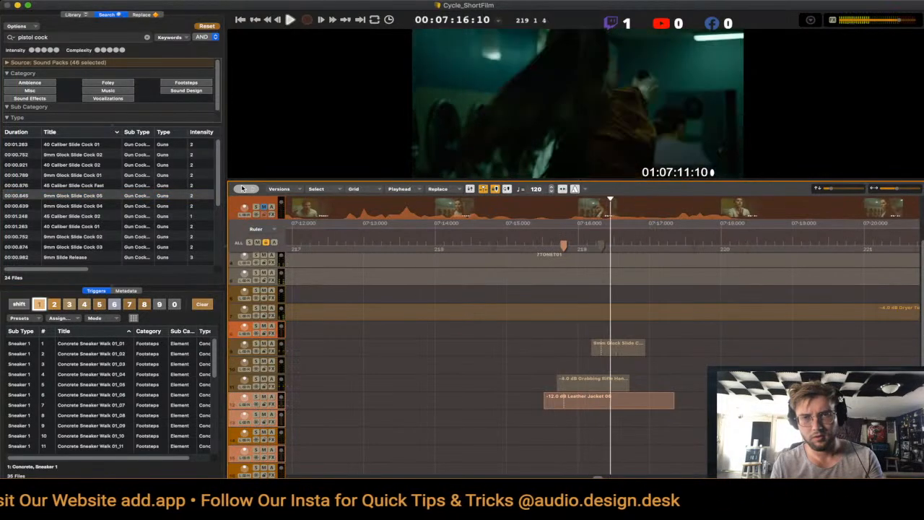
left_click_drag(629, 383, 620, 384)
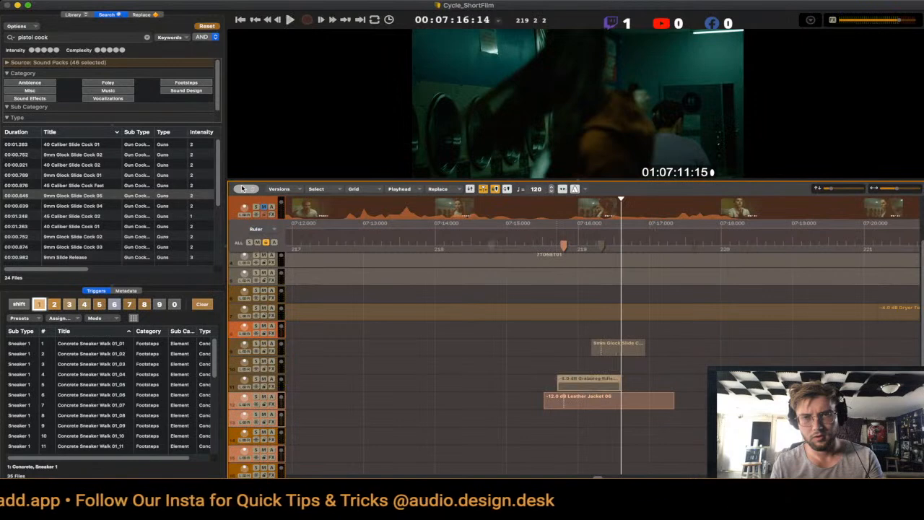
- Audition the pistol cock results from 9mm Glock Slide Cock 05 down to Handgun Cock 01
left_click(74, 196)
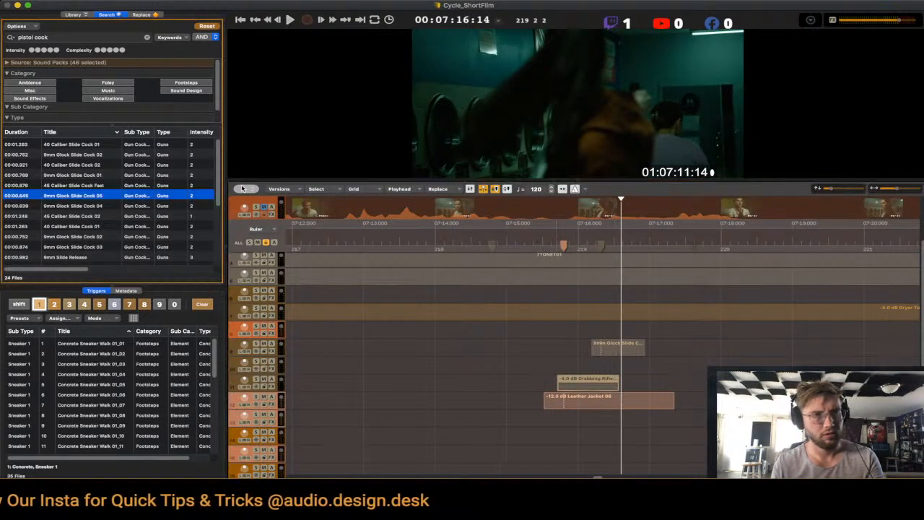
left_click(74, 236)
key("Down")
key("Down")
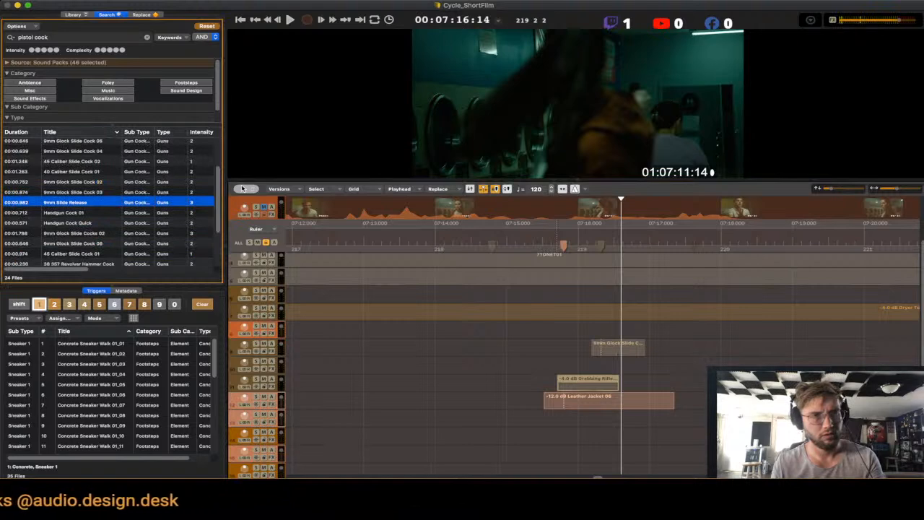
key("Down")
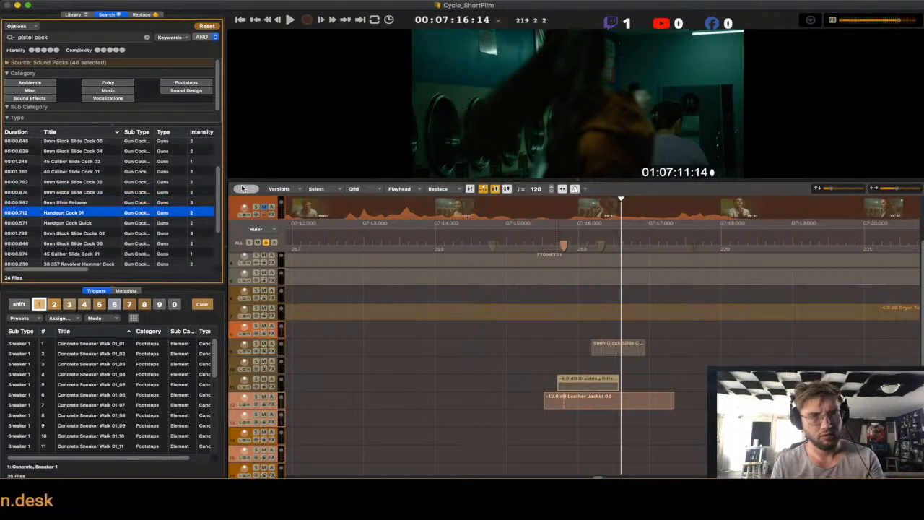
- Place the Handgun Cock 01 sound on the timeline at 07:16:11, layered under the 9mm Glock slide cock
key("Left")
key("Left")
key("Left")
key("Left")
key("Left")
key("Left")
key("Left")
key("Right")
key("Right")
key("Right")
key("Right")
key("Return")
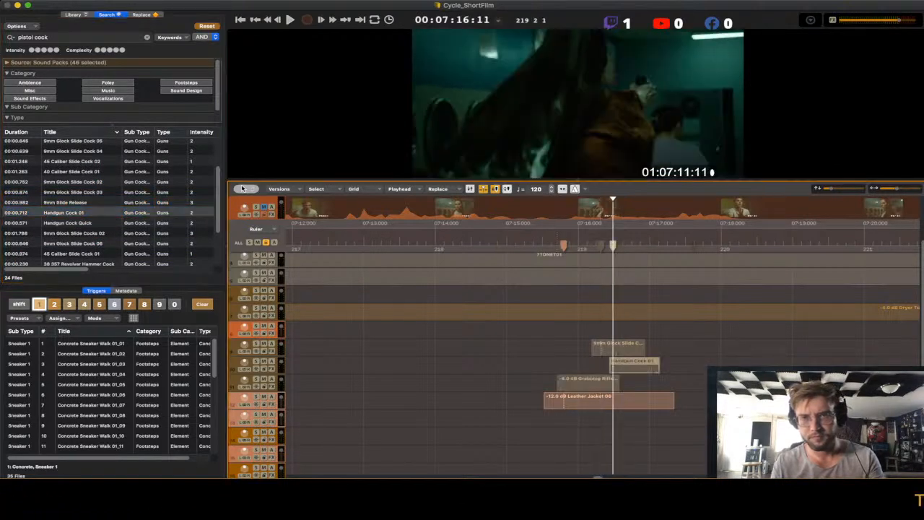
- Shorten the Handgun Cock 01 clip, shift it about four frames earlier and play the turn
key("ctrl+Left")
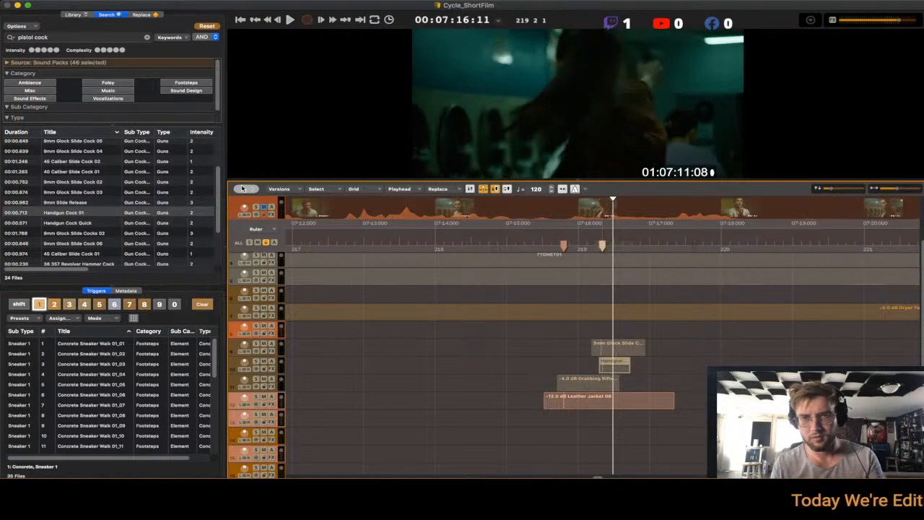
key("space")
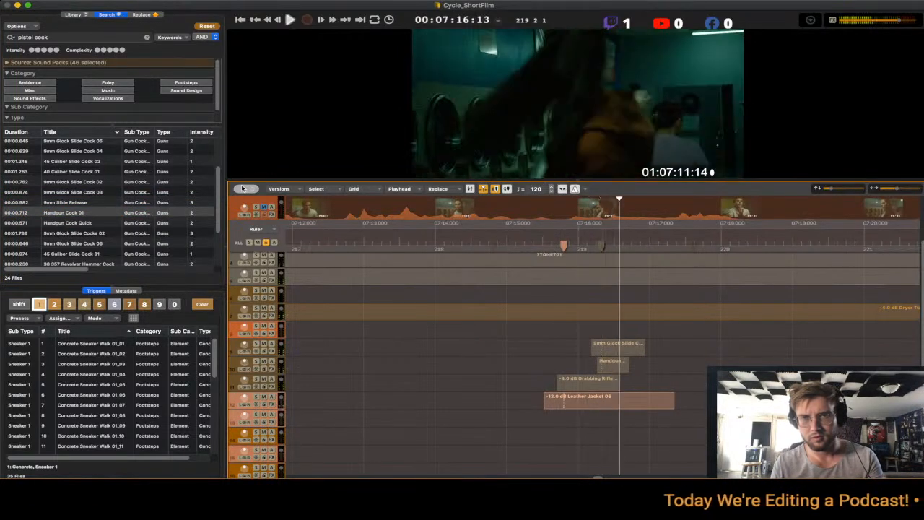
key("space")
key("space")
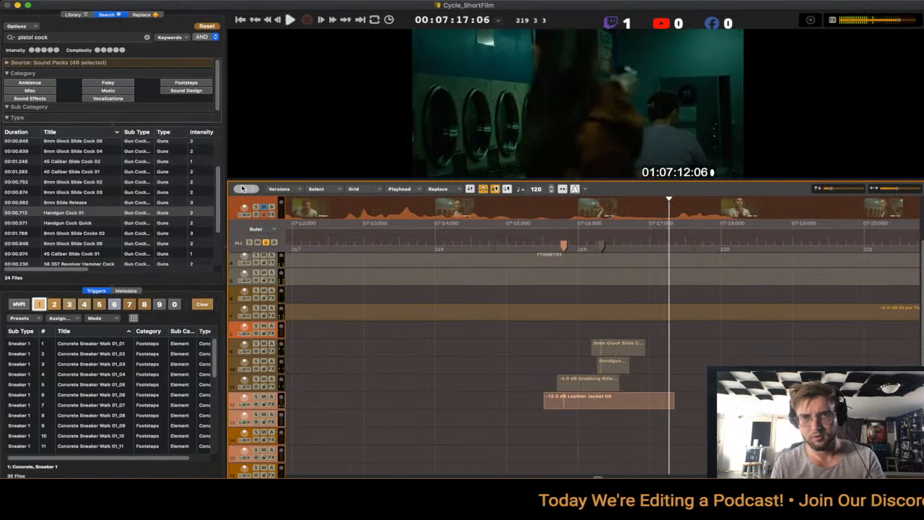
- Lower the 9mm Glock clip to -6.0 dB and the Handgun Cock 01 clip to -2.0 dB, checking the playback
key("space")
key("space")
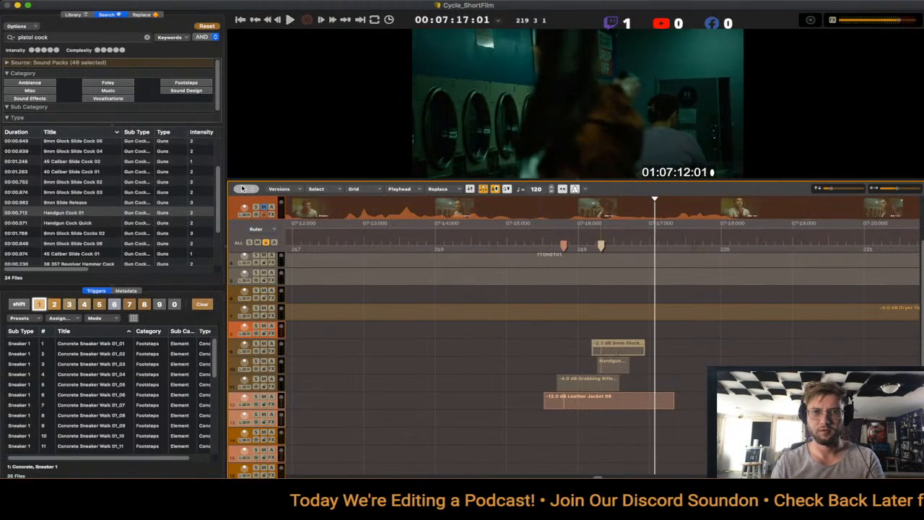
key("space")
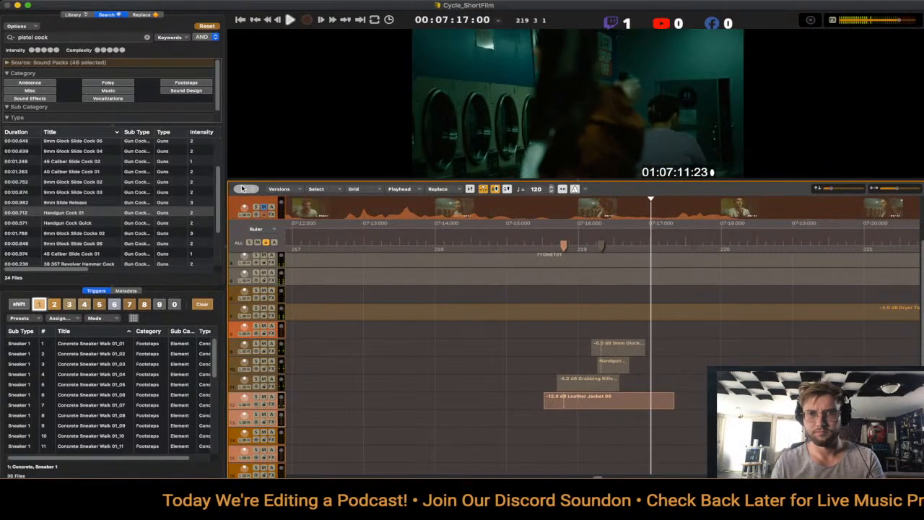
key("space")
key("space")
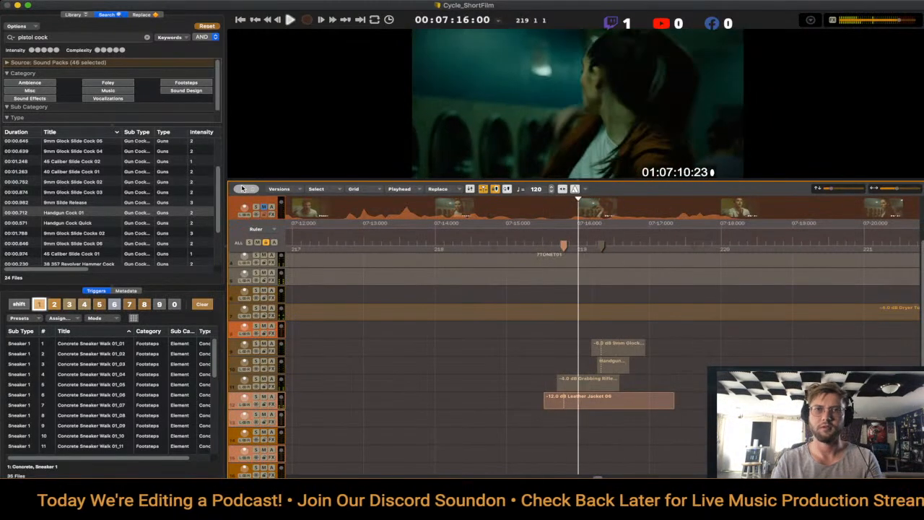
key("space")
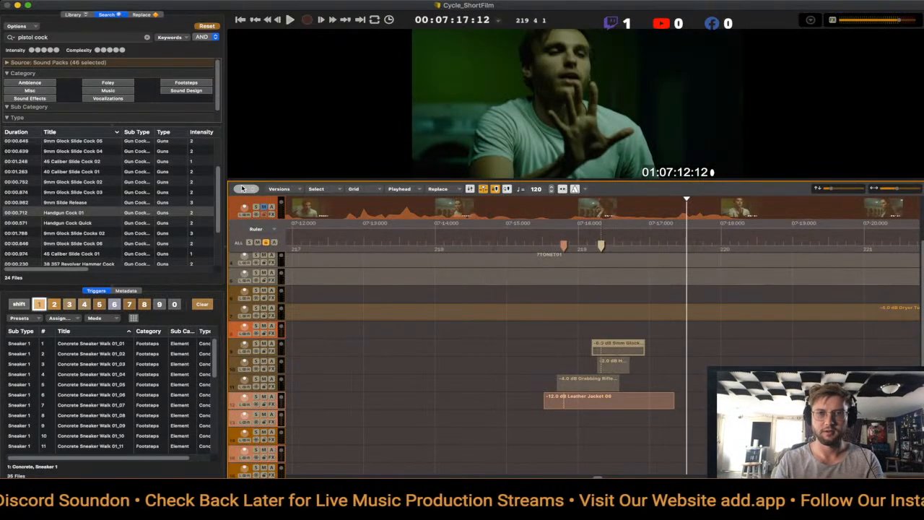
key("space")
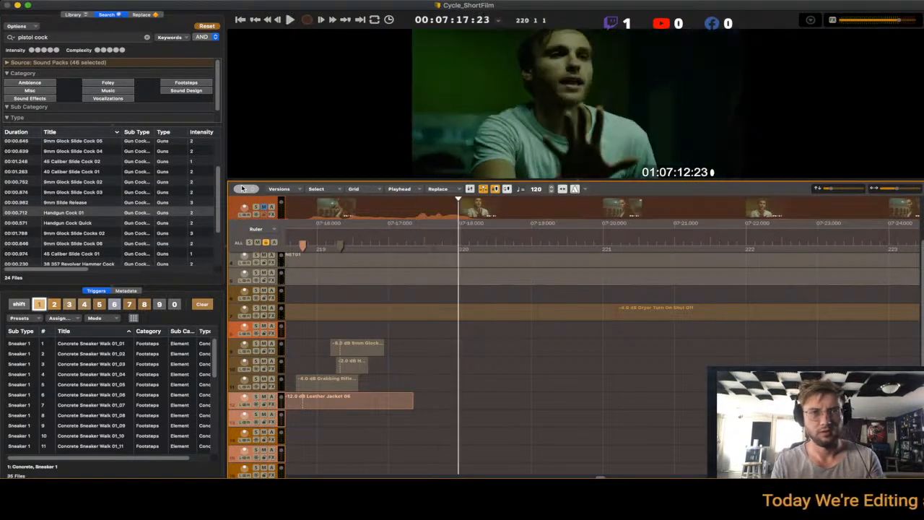
- Trigger two Concrete Sneaker footsteps during playback over the shot of the man with his hand raised
key("Left")
key("space")
key("1")
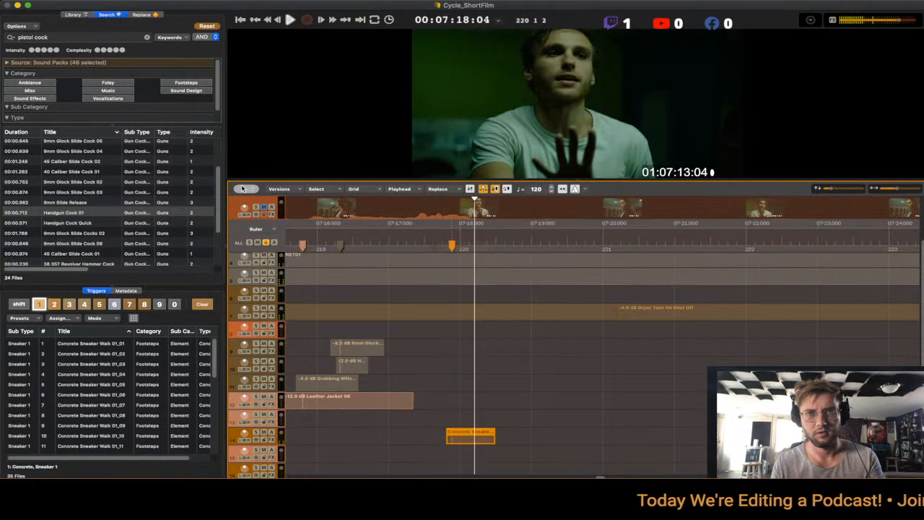
key("1")
- Nudge the first Concrete Sneaker footstep earlier to about 07:17:15 and check it in playback
key("Left")
key("Left")
key("Left")
key("Tab")
key("Left")
key("Left")
key("Left")
key("Left")
key("Left")
key("Left")
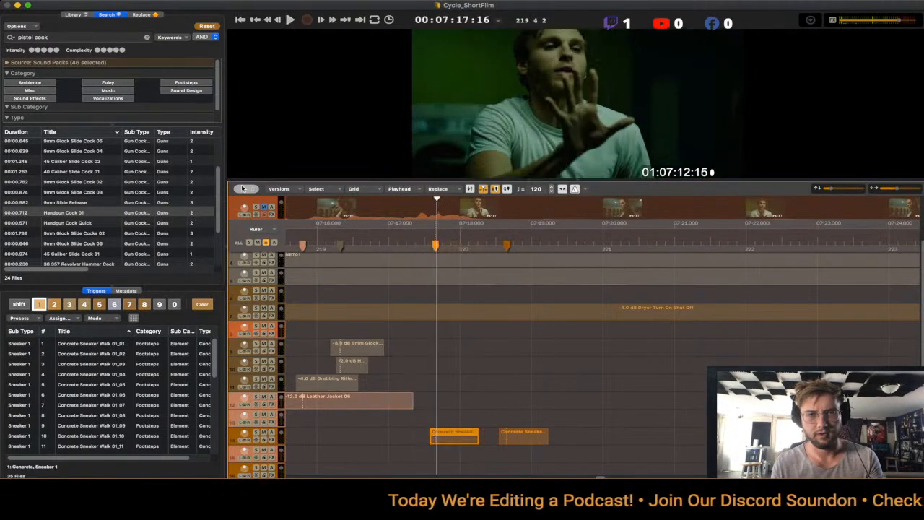
key("Left")
key("space")
key("space")
- Nudge the second Concrete Sneaker footstep about three frames earlier and play both steps
key("Right")
key("Right")
key("Right")
key("Right")
key("Right")
key("Right")
key("Tab")
key("Left")
key("Left")
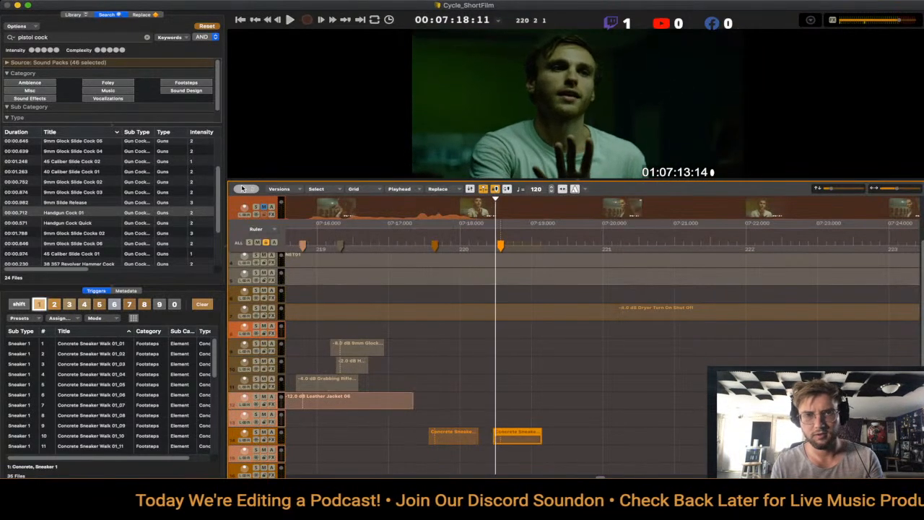
key("Left")
key("space")
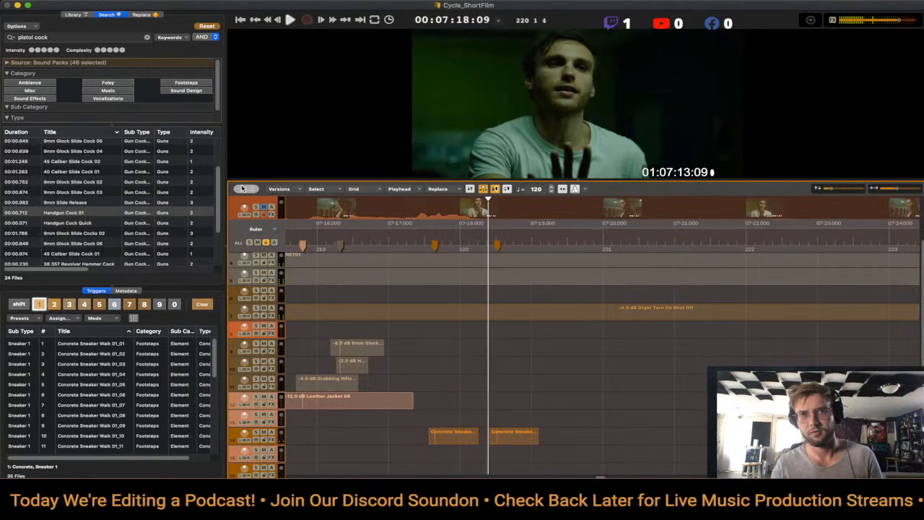
key("space")
key("Left")
key("Left")
key("space")
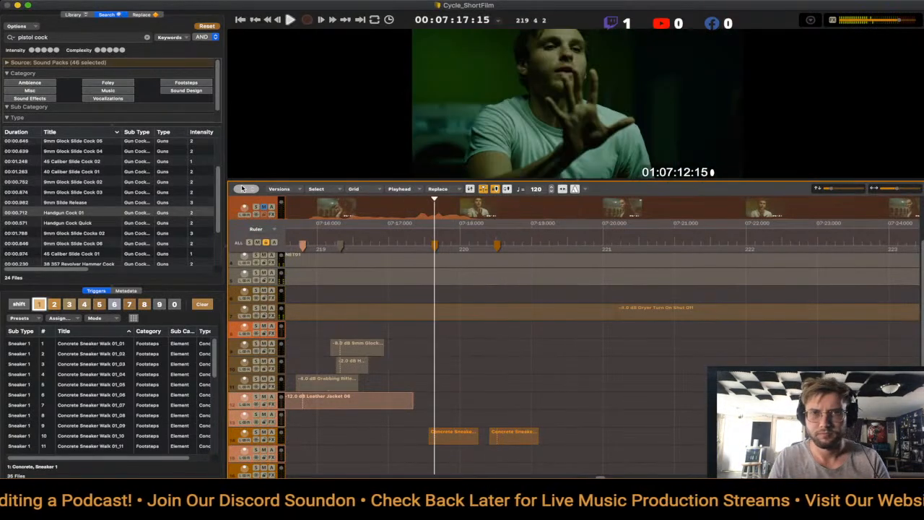
- Shift the second Concrete Sneaker footstep another two frames earlier and replay from 07:17:12
key("s")
key("alt+Left")
key("Escape")
key("Left")
key("space")
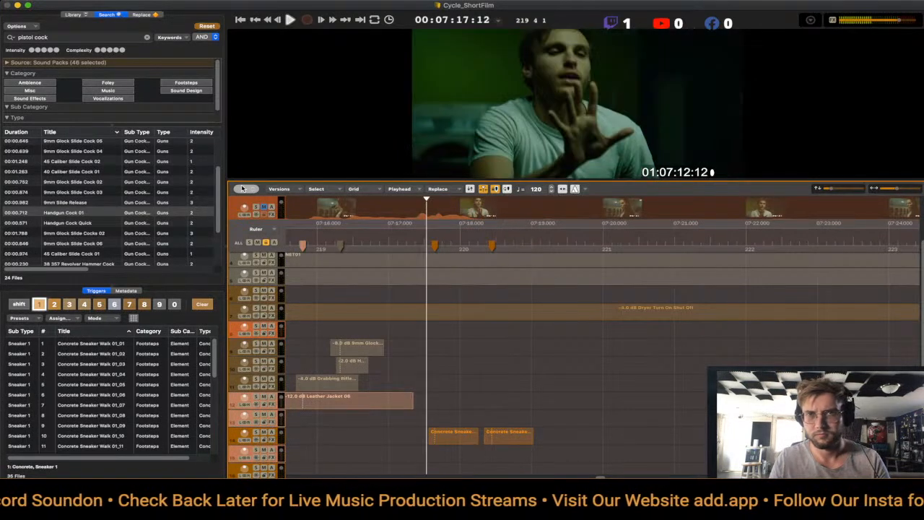
- Lower the second Concrete Sneaker footstep to -4.0 dB and replay both steps
key("space")
key("s")
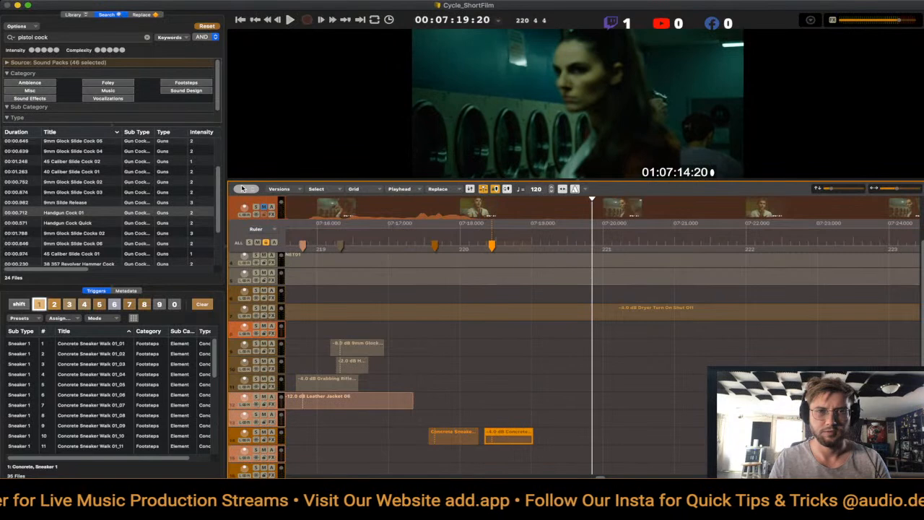
key("Escape")
key("Left")
key("space")
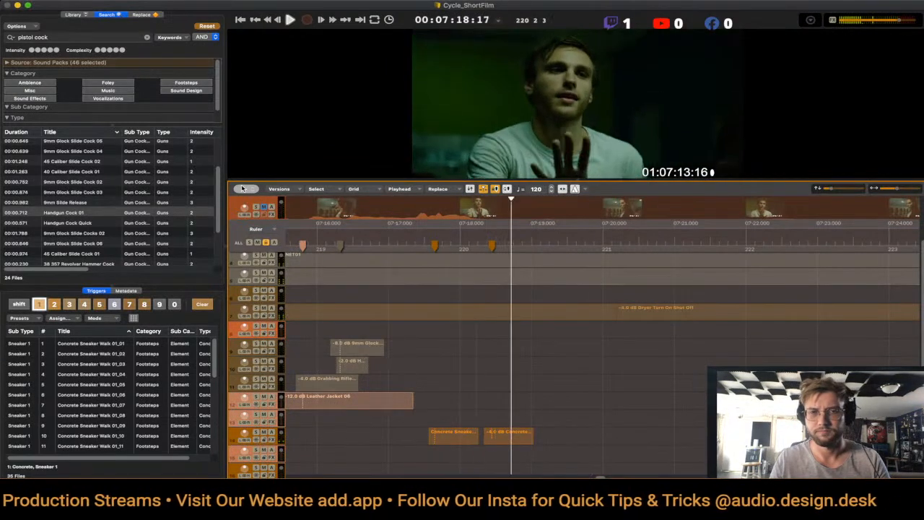
- Move the second Concrete Sneaker footstep later to about 07:18:13 and listen through the scene
key("s")
key("Right")
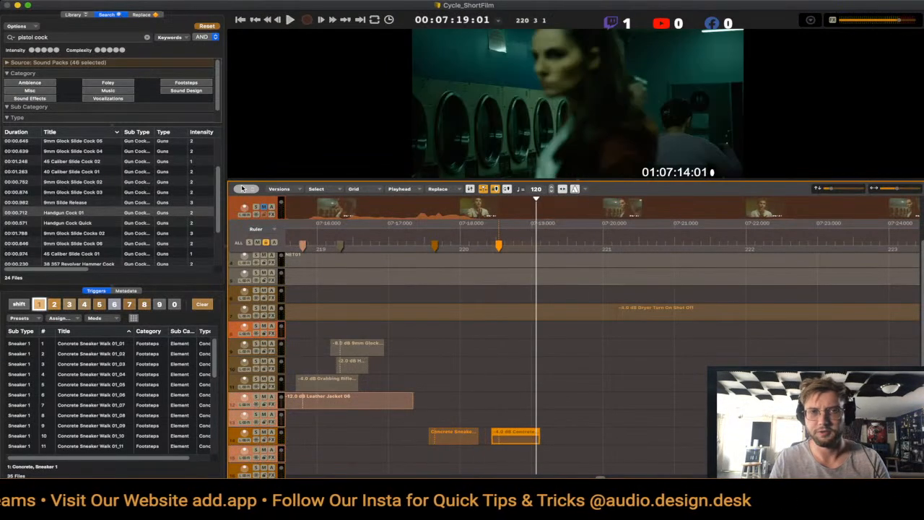
key("Escape")
key("Left")
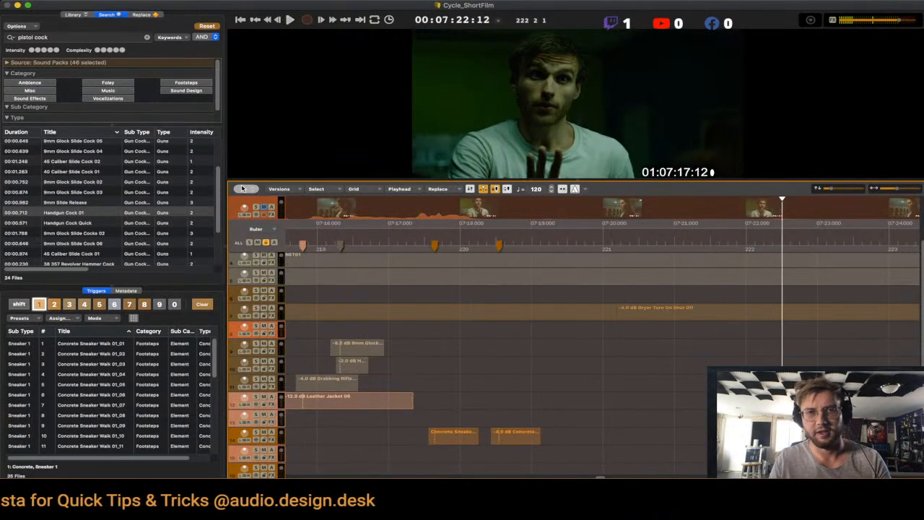
key("Left")
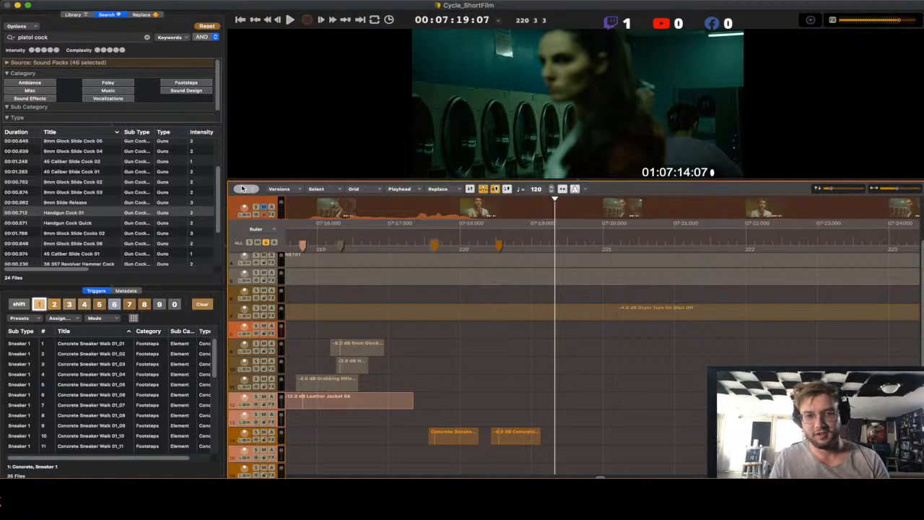
- Play the scene from 07:19:07 to 07:26:17 to find the next gun movement needing sound
scroll(602, 336, "right", 4)
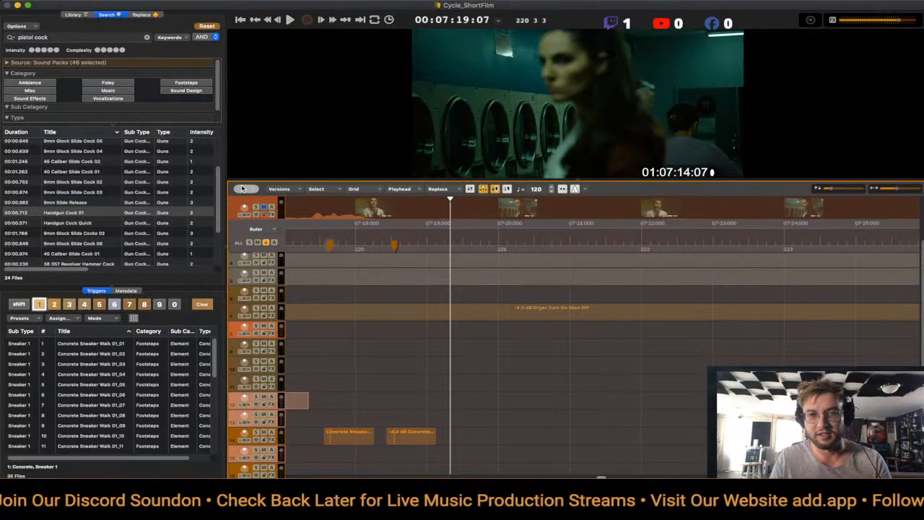
scroll(242, 189, "right", 2)
scroll(243, 188, "right", 1)
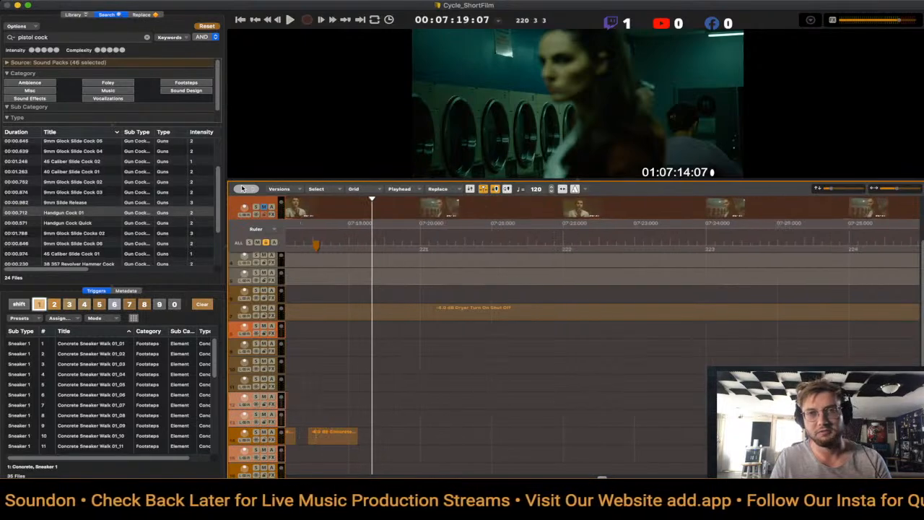
scroll(243, 189, "left", 3)
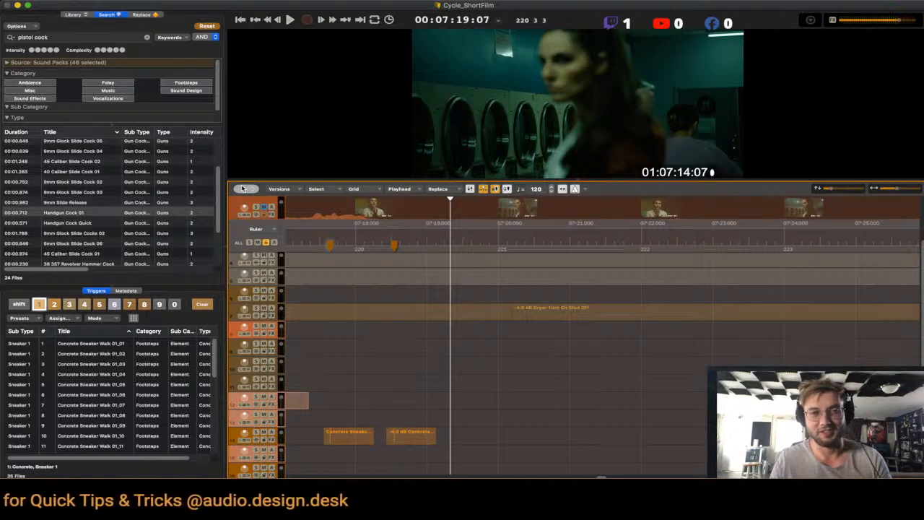
key("space")
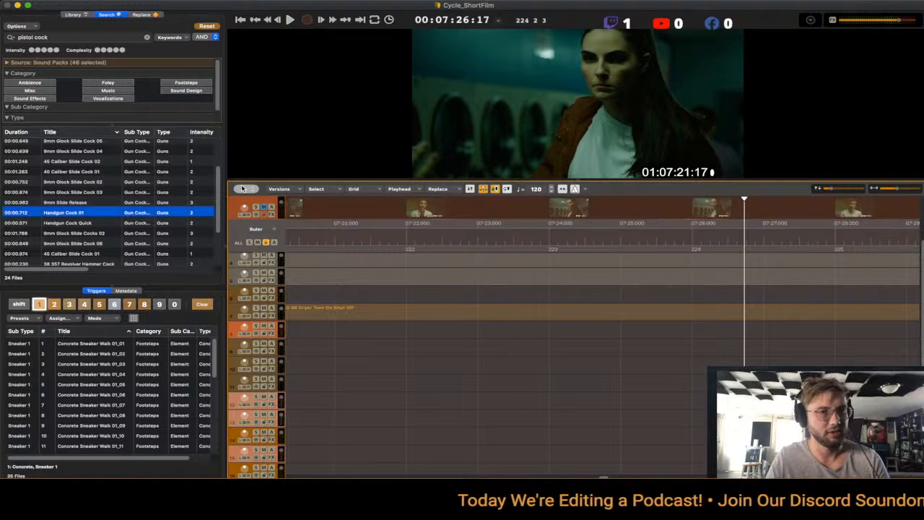
- Audition the remaining pistol cock results down to 9mm Glock Slide Cock 01
key("Down")
key("Down")
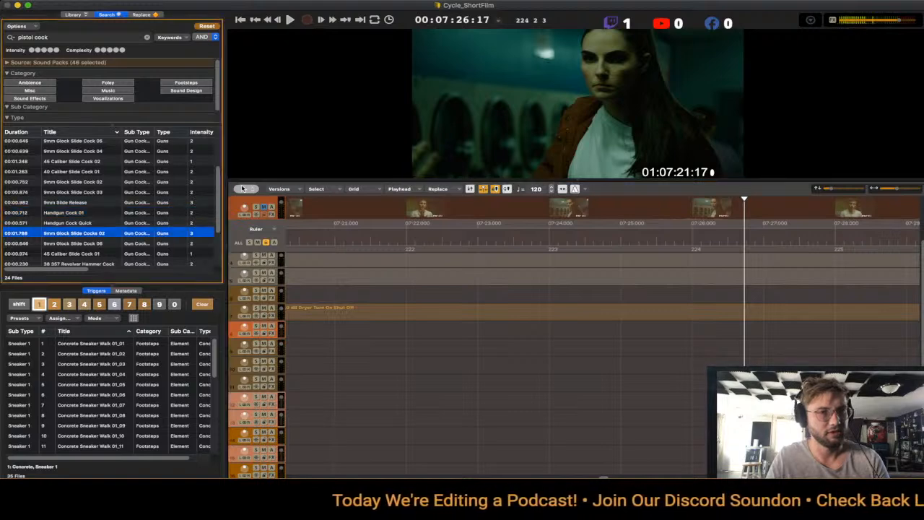
key("Up")
key("Down")
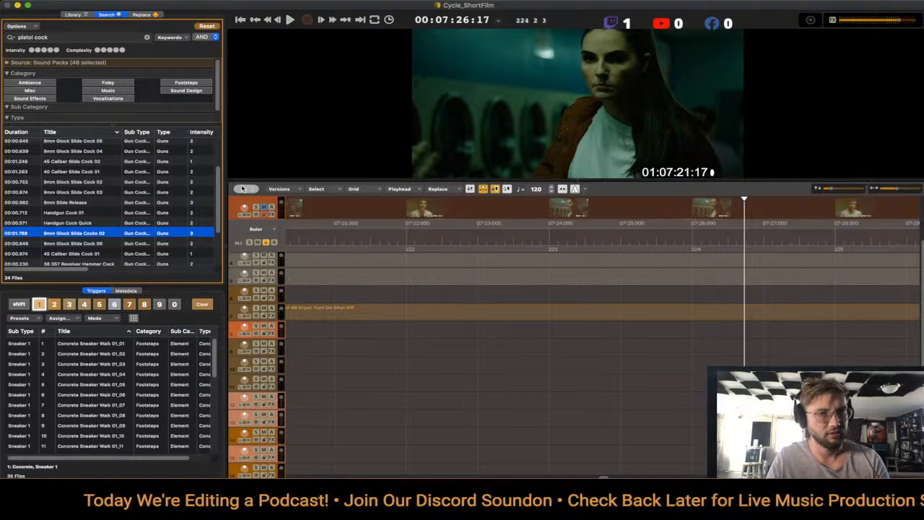
key("Down")
key("Down")
key("Down")
key("Down")
key("Down")
key("Down")
key("Down")
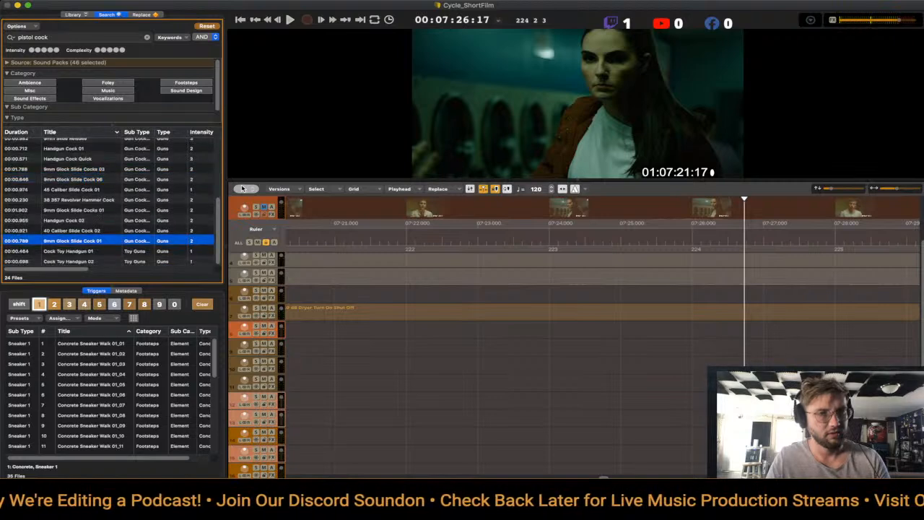
- Search the sound library for "gun handle" and audition Rifle Grab And Drop 04
key("super+f")
type("gun handle")
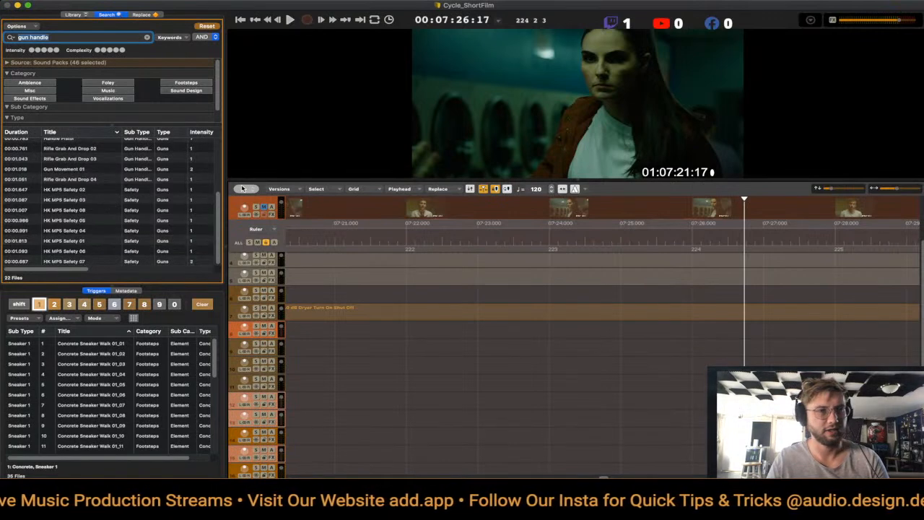
left_click(70, 179)
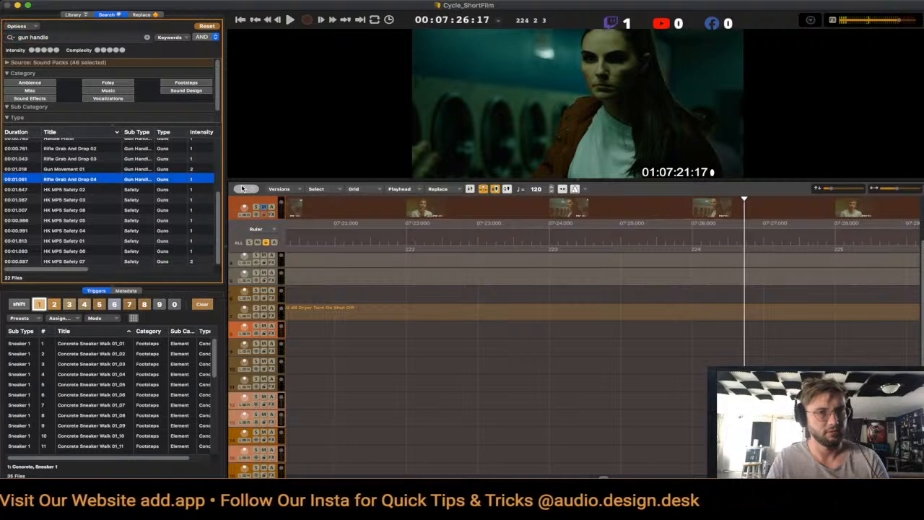
- Place Rifle Grab And Drop 04 on the timeline at about 07:25:14, where the woman moves the gun
key("space")
key("shift+Right")
key("shift+Right")
key("shift+Right")
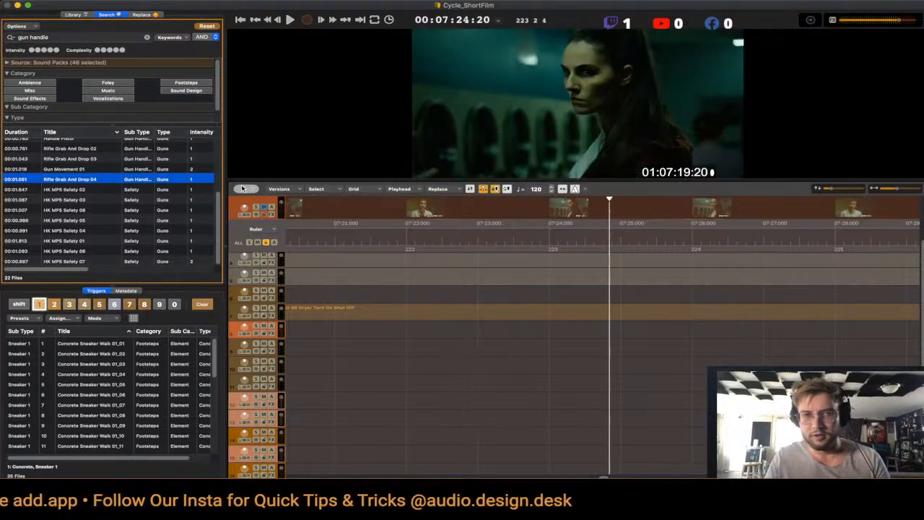
key("Right")
key("Right")
key("Right")
key("Right")
key("Return")
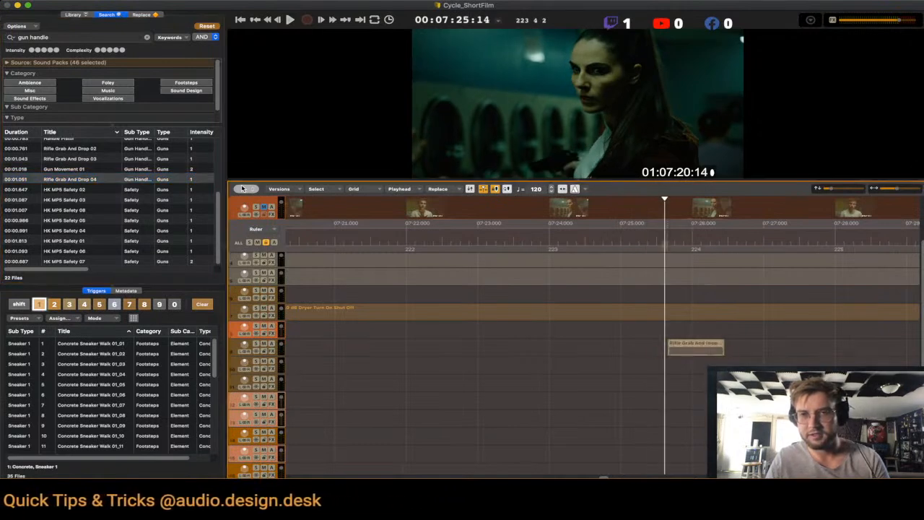
- Trim about six frames off the end of the Rifle Grab And Drop 04 clip and return to 07:23:23
key("alt+Left")
key("alt+Left")
key("alt+Left")
key("alt+Left")
key("alt+Left")
key("alt+Left")
key("shift+Left")
key("shift+Left")
key("shift+Left")
key("shift+Left")
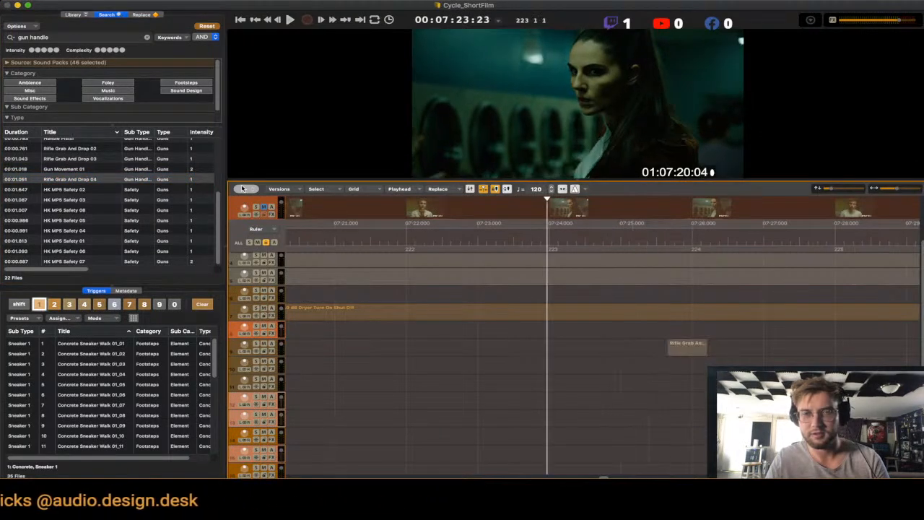
- Move the Rifle Grab And Drop 04 clip earlier to start at about 07:24:08, and play the moment back
key("space")
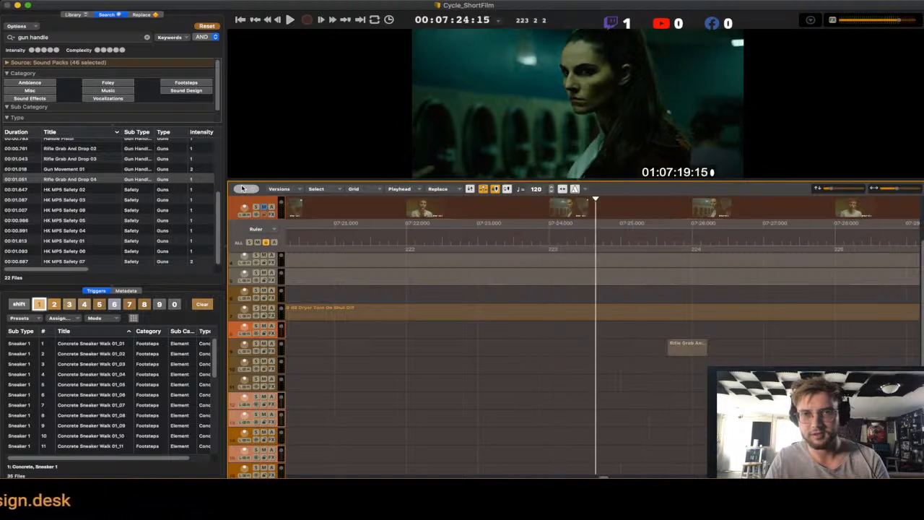
left_click_drag(686, 347, 657, 348)
key("space")
key("space")
left_click(581, 348)
key("space")
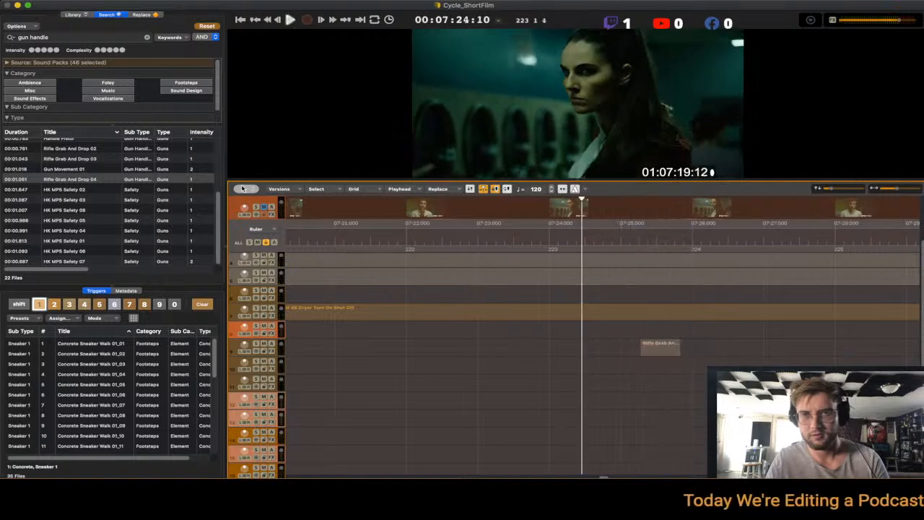
key("space")
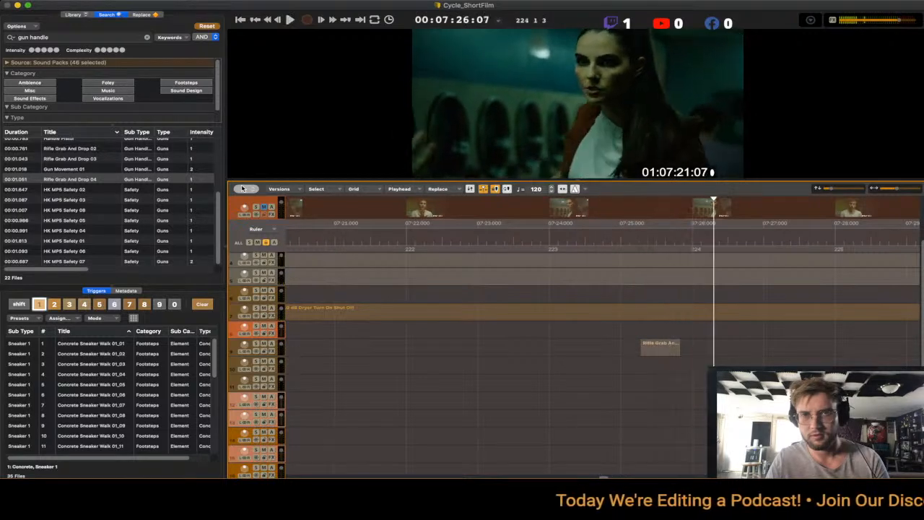
left_click(547, 348)
key("space")
left_click_drag(660, 347, 596, 348)
key("space")
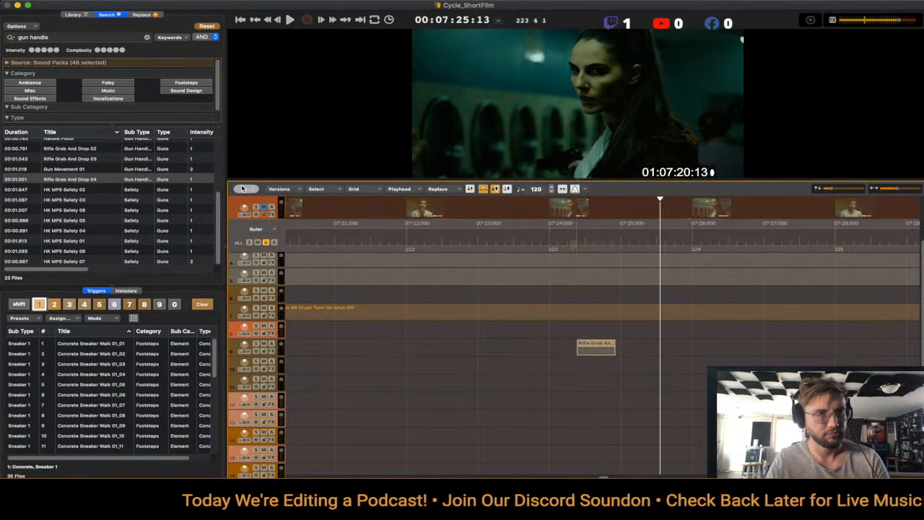
- Add Rifle Grab And Drop 03 on the track below, shift it to start at about 07:25:09, and play it back
left_click(70, 179)
key("Up")
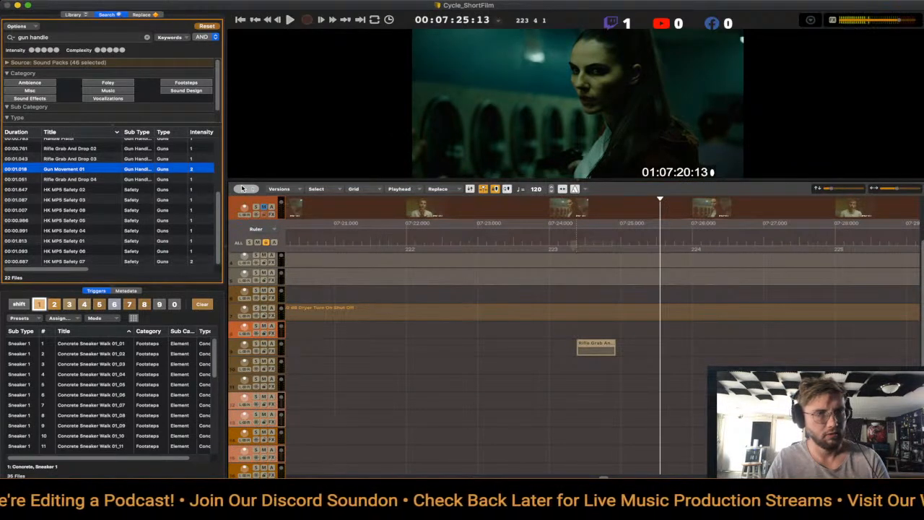
key("Up")
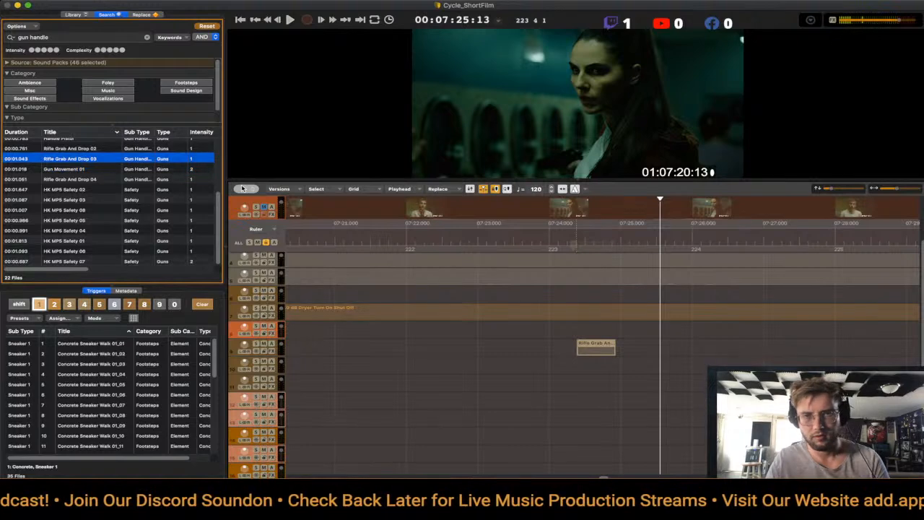
key("Left")
key("Return")
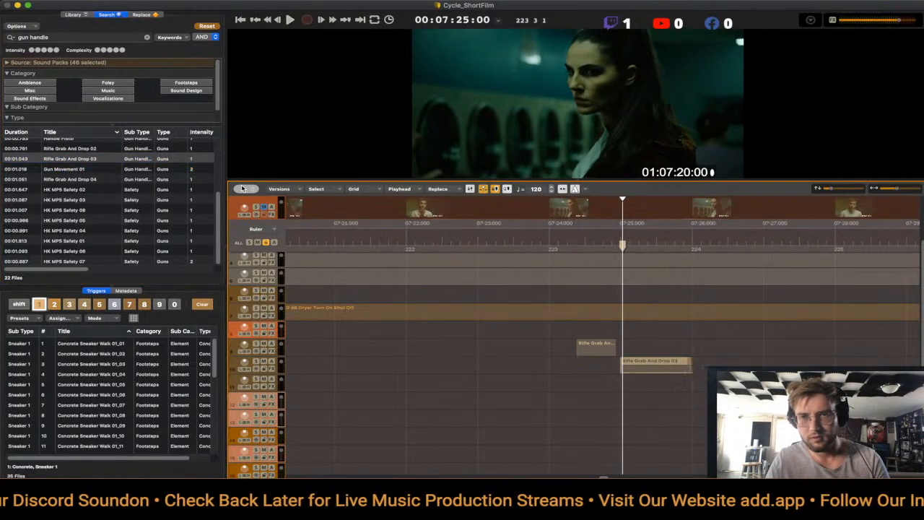
left_click_drag(641, 365, 669, 366)
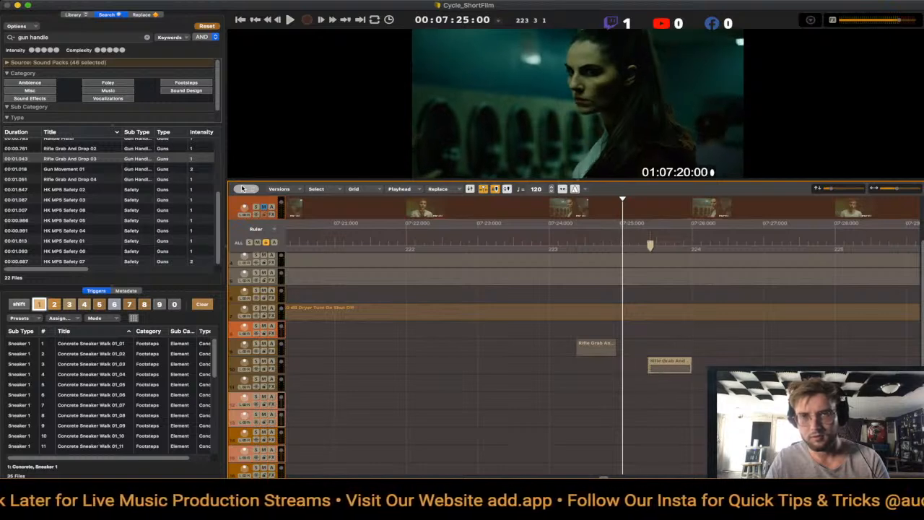
key("space")
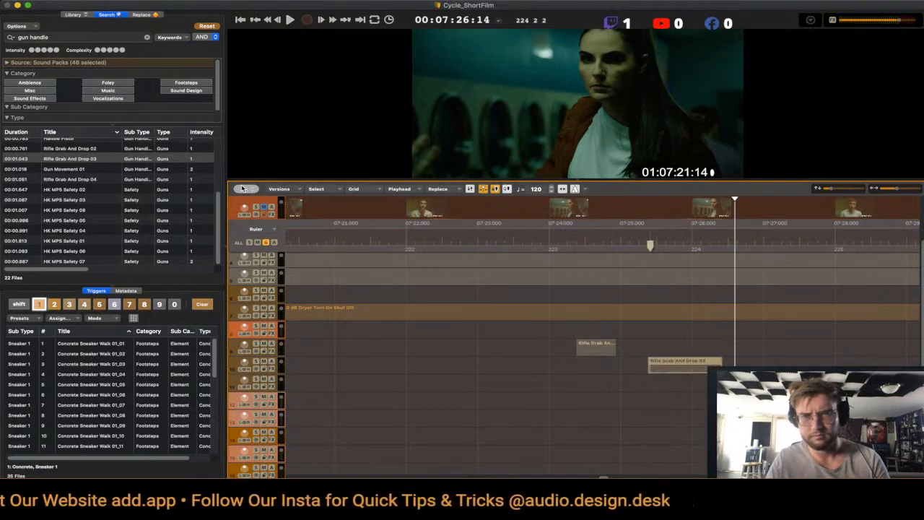
key("space")
- Audition the other gun-handling results listed above Rifle Grab And Drop 03, finishing on Handle Pistol
key("space")
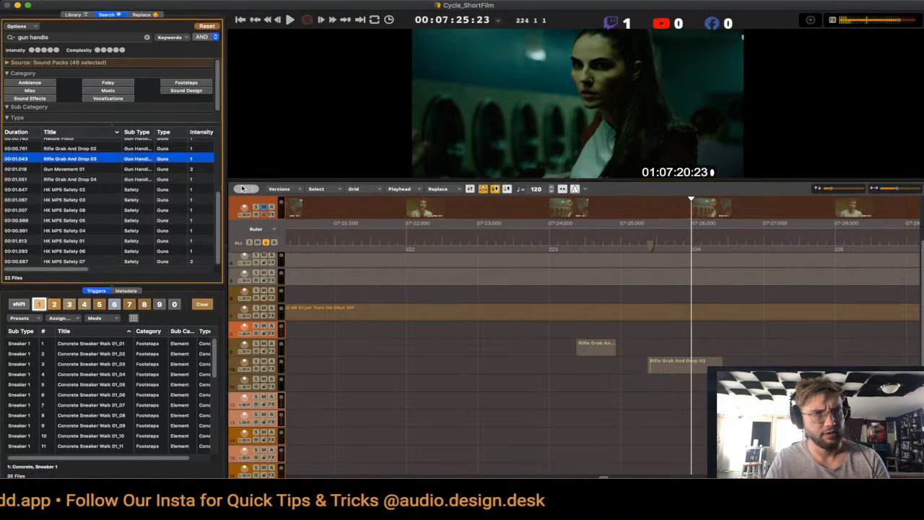
key("Up")
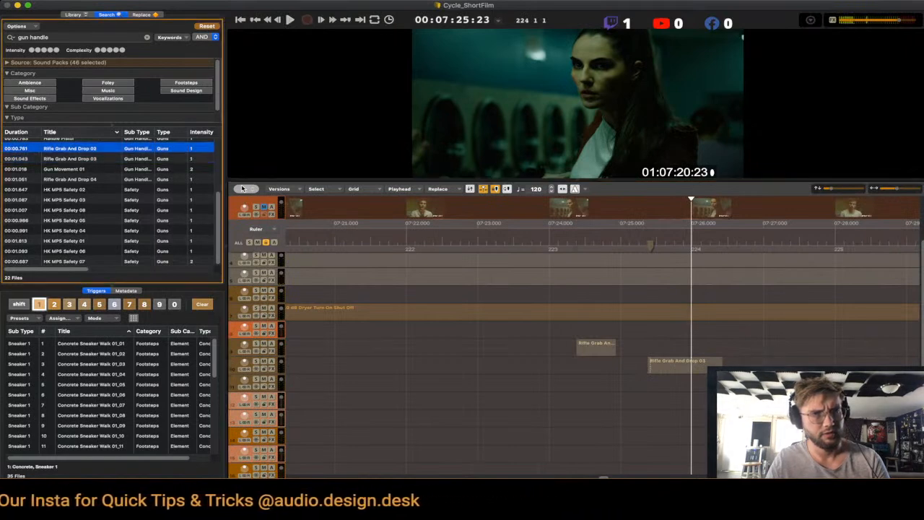
key("Up")
key("Up")
key("Up")
key("Up")
key("Up")
key("Down")
key("Down")
key("Down")
key("Down")
key("Down")
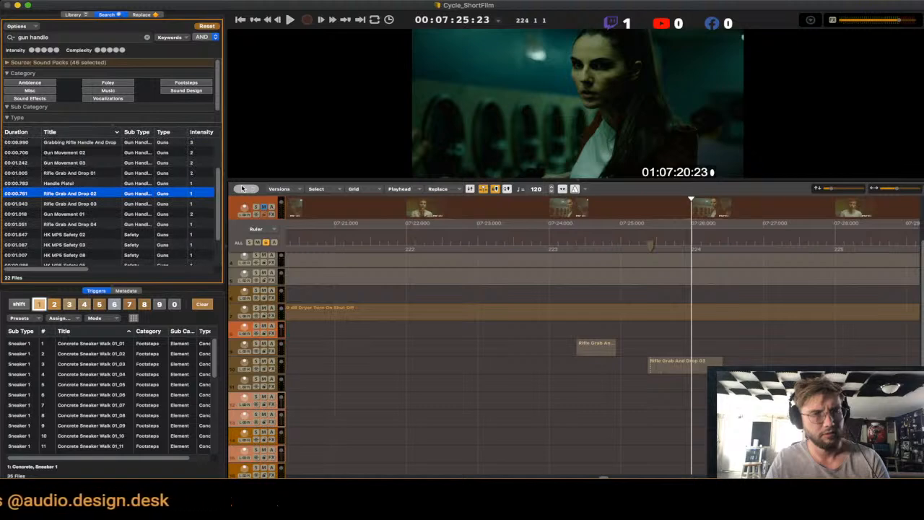
key("Up")
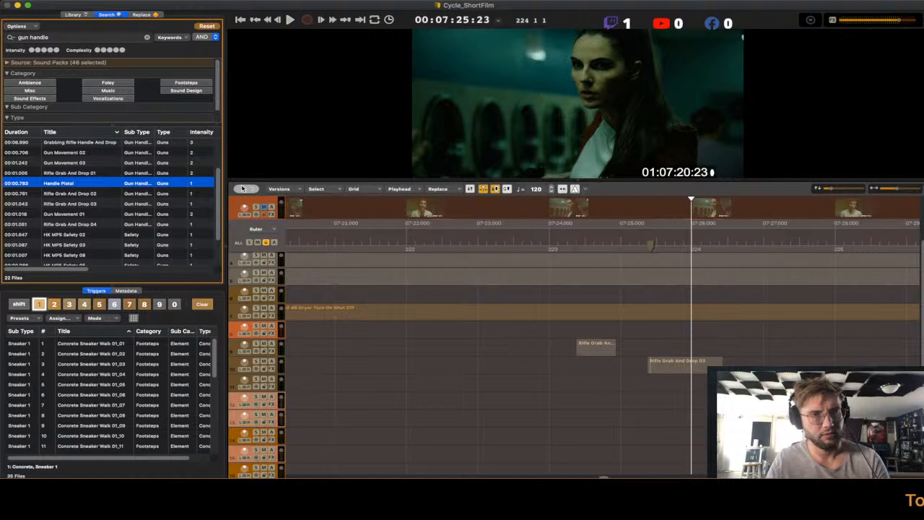
- Place Handle Pistol at about 07:24:20, trim its start to about 07:25:05, and play the layered sounds
key("Left")
key("Right")
key("Left")
key("Return")
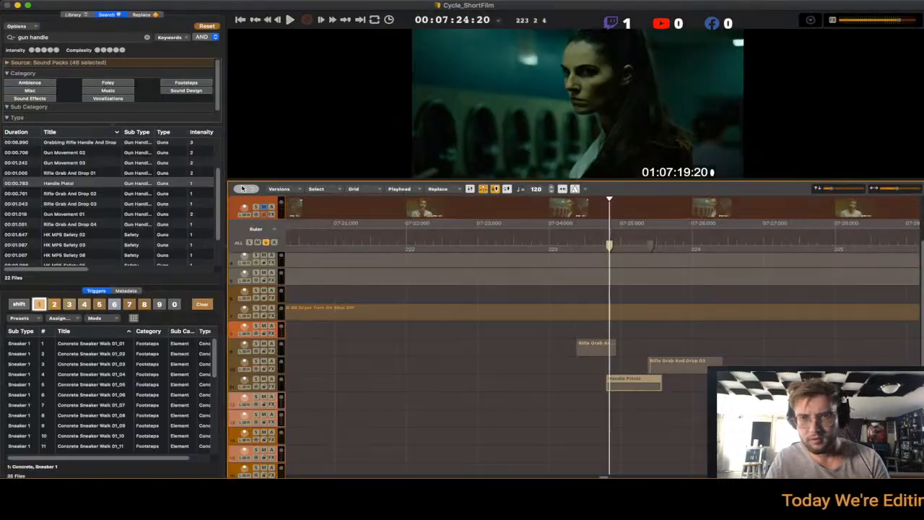
key("a")
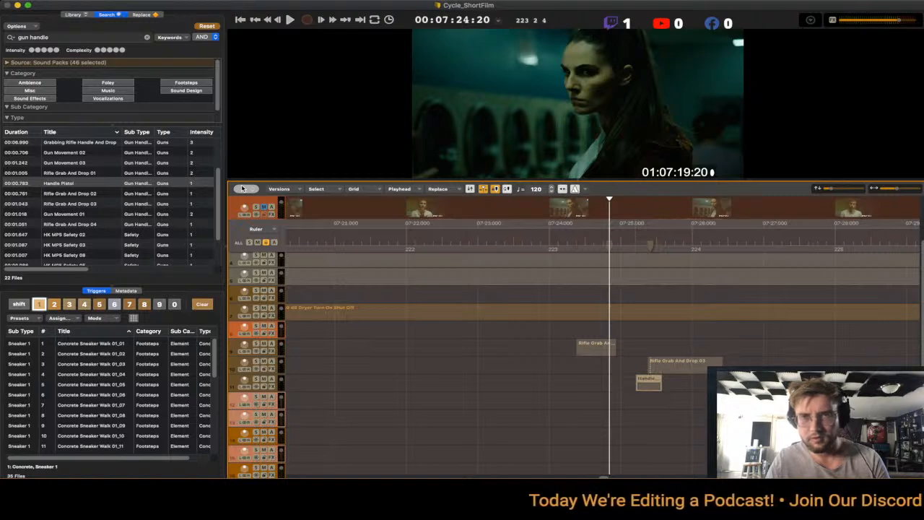
key("space")
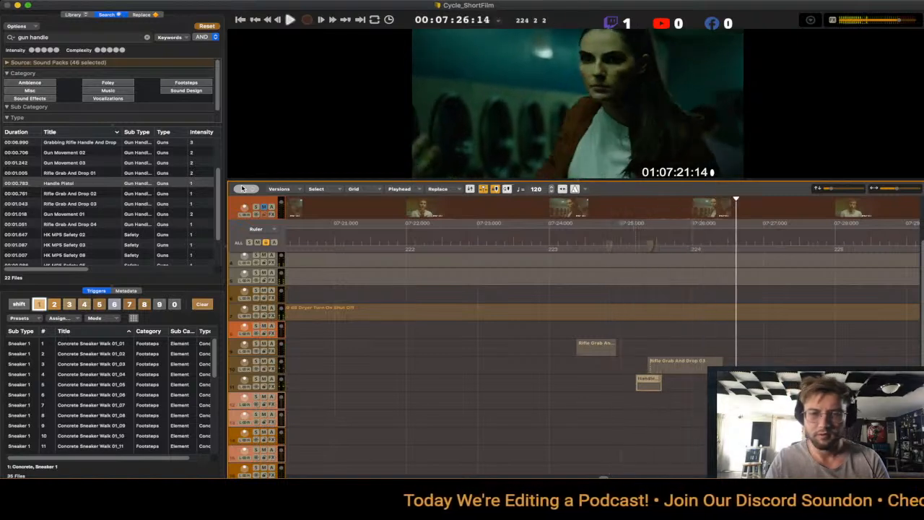
- Shorten Rifle Grab And Drop 03 to about 14 frames, starting at about 07:25:13, and check it in playback
key("plus")
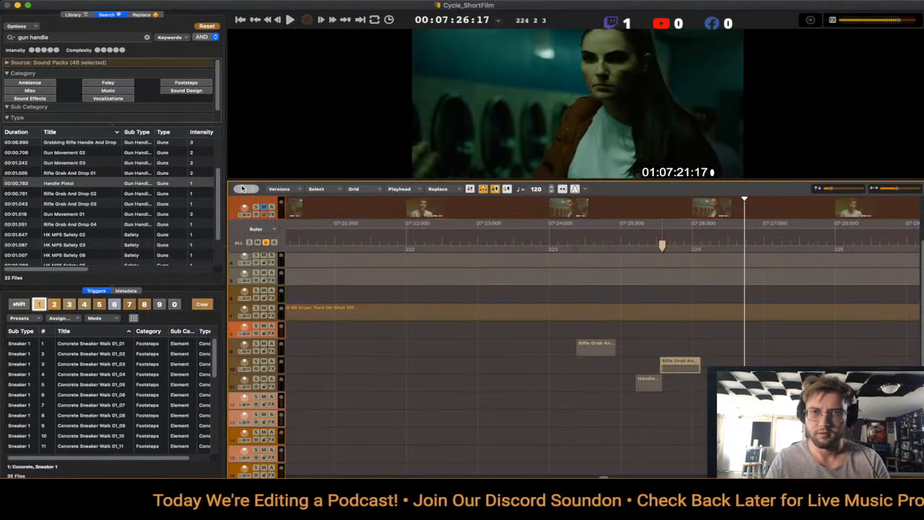
key("space")
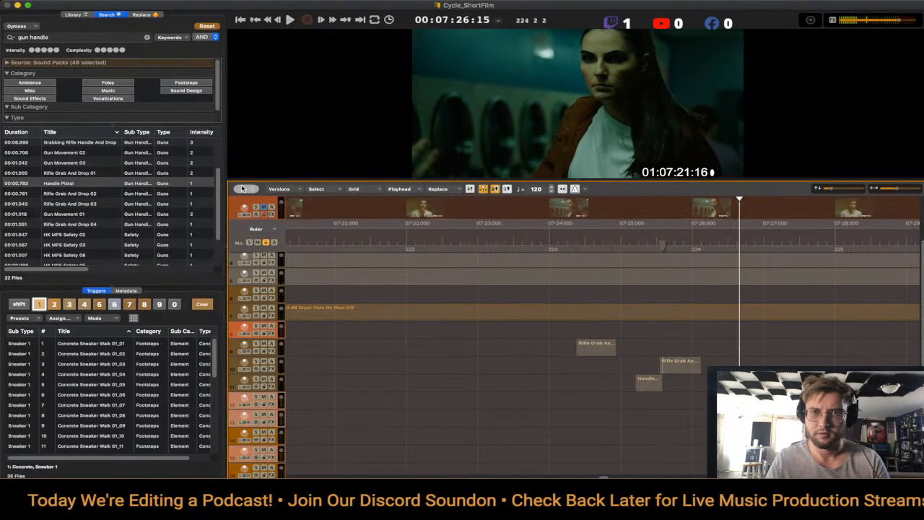
key("space")
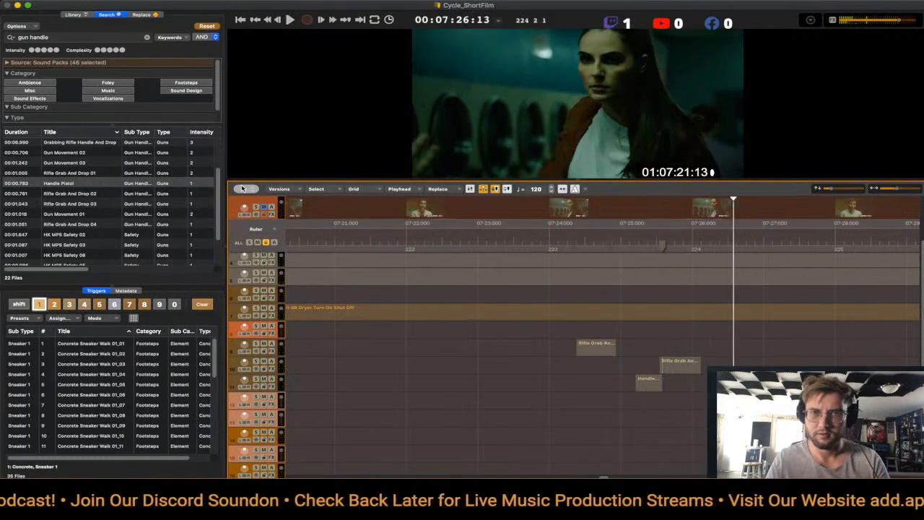
- Lower the Rifle Grab And Drop 04 and Handle Pistol clips to -6.0 dB while listening
key("space")
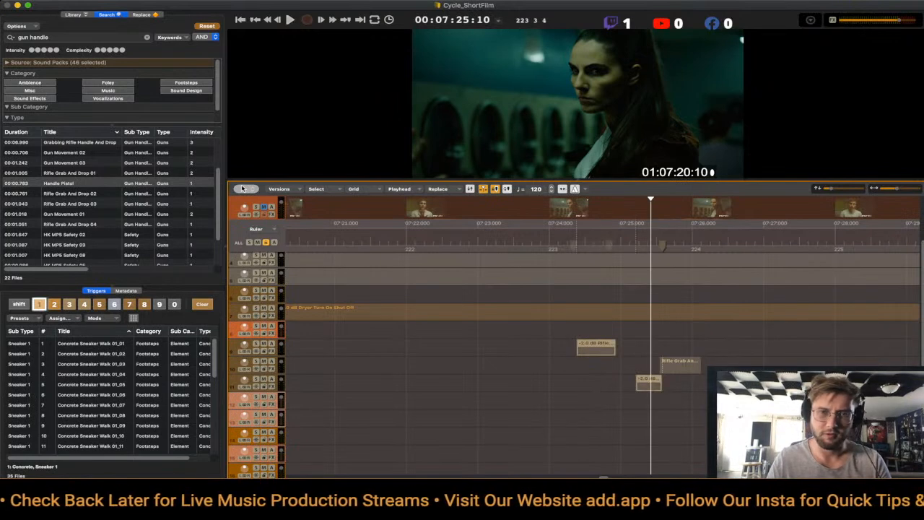
key("space")
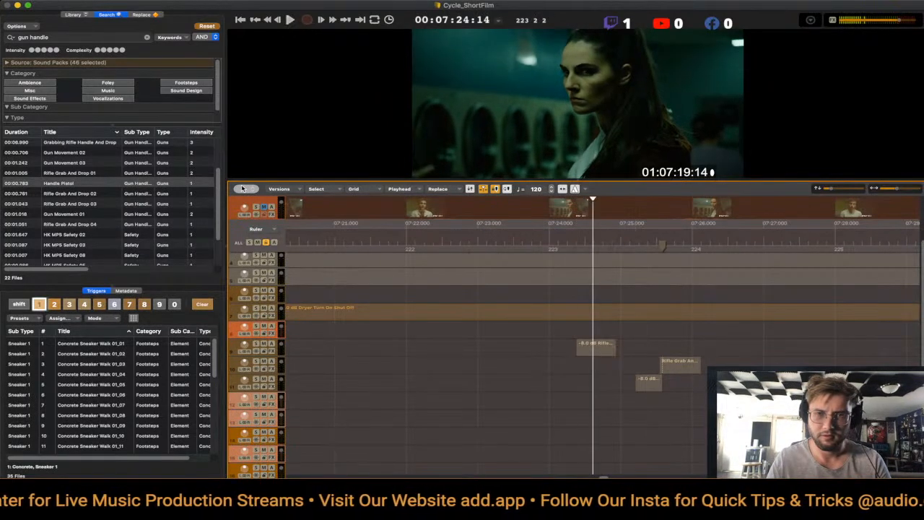
- Move Rifle Grab And Drop 03 ahead of Handle Pistol, starting them at about 07:25:01 and 07:25:12, and play back
key("period")
key("space")
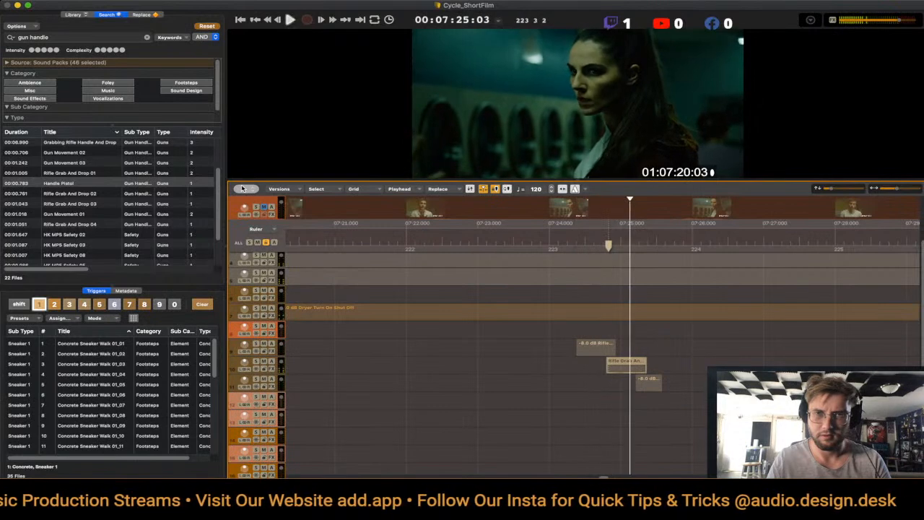
key("space")
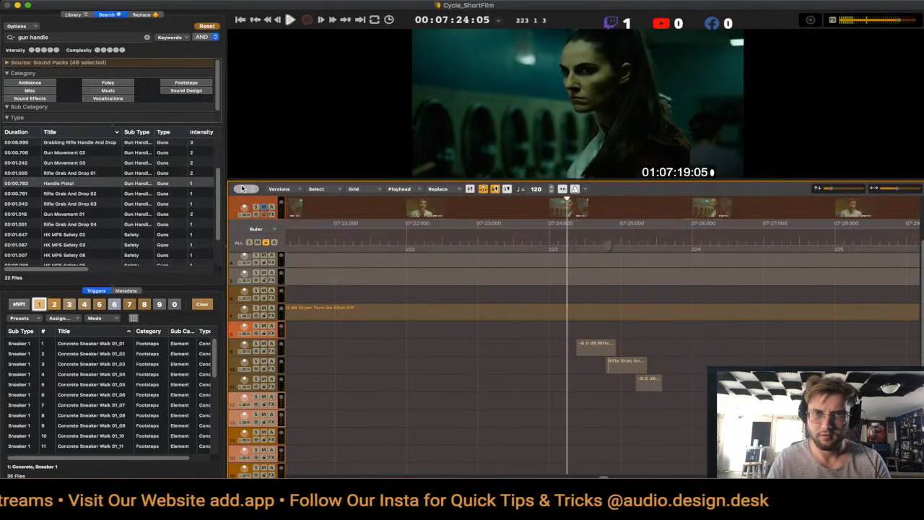
key("period")
key("period")
key("Down")
key("period")
key("period")
key("period")
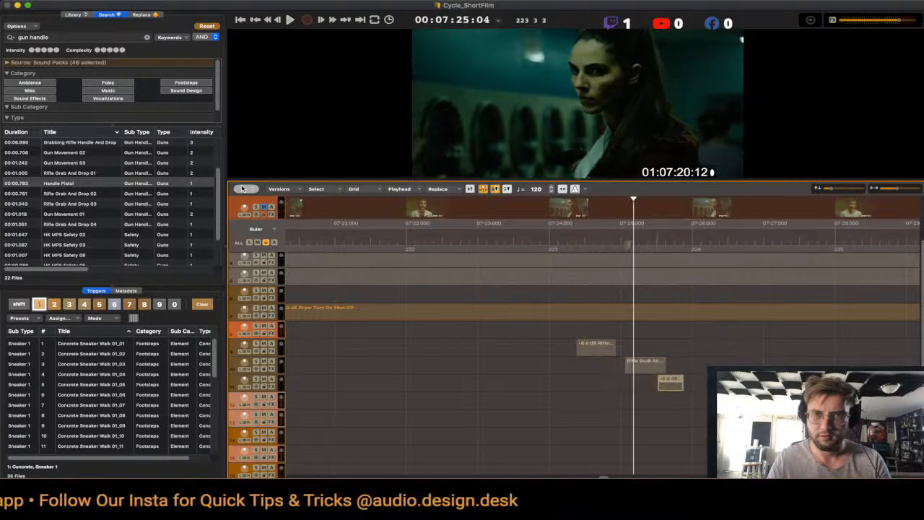
key("space")
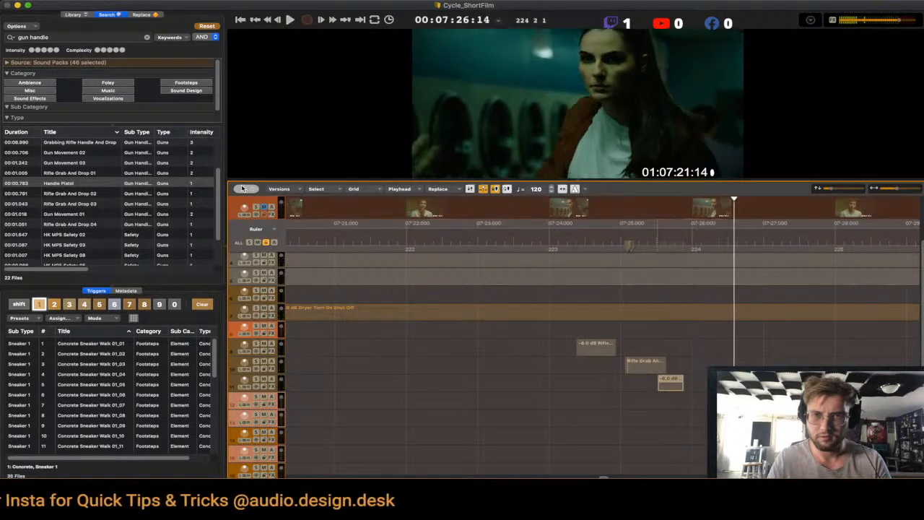
- Nudge Rifle Grab And Drop 03 to about 07:25:03 and Handle Pistol to about 07:25:17, checking the timing in playback
key("period")
key("space")
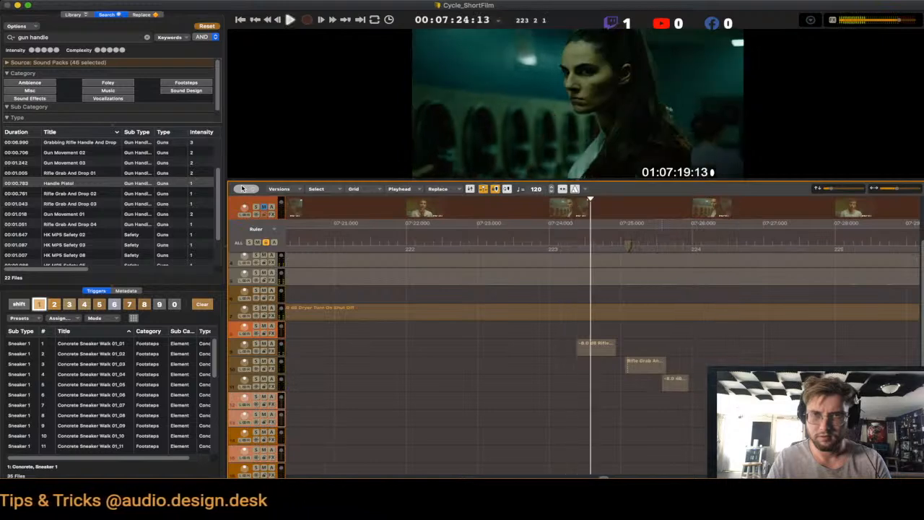
key("space")
key("period")
key("period")
key("period")
key("Down")
key("period")
key("period")
key("period")
key("period")
key("Left")
key("Left")
key("Left")
key("space")
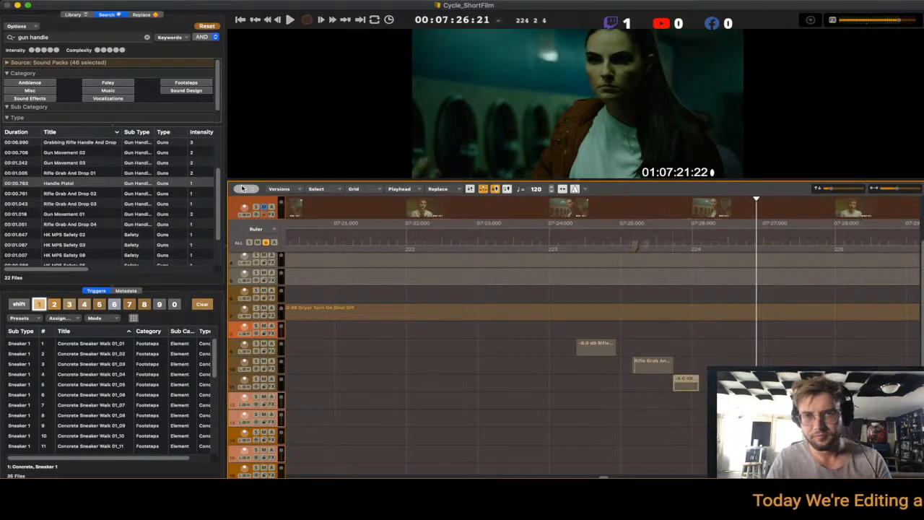
- Trim about three frames off Handle Pistol's end, and lower it and Rifle Grab And Drop 04 to -12.0 dB and Rifle Grab And Drop 03 to -18.0 dB
key("space")
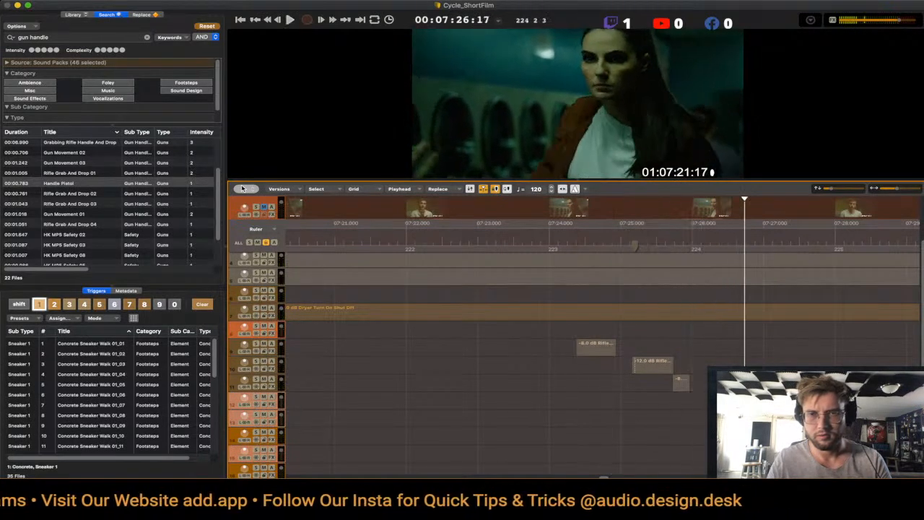
left_click_drag(712, 406, 581, 353)
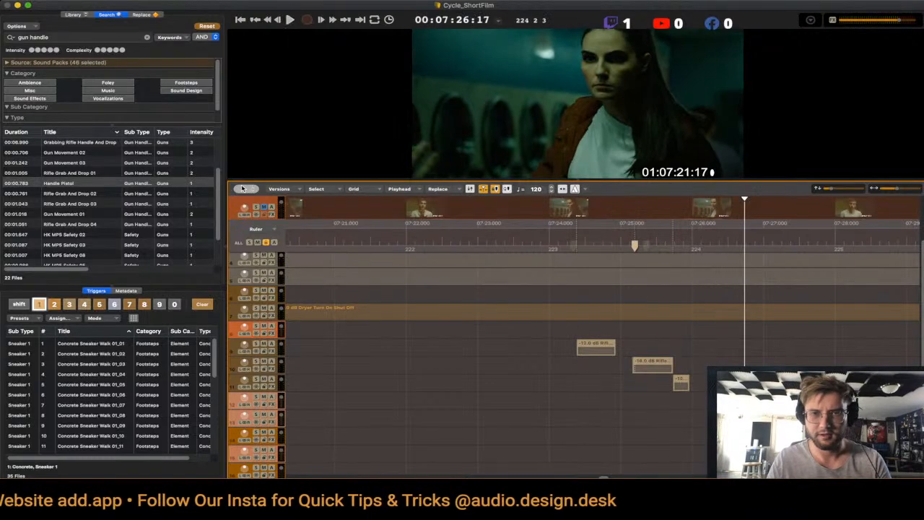
left_click(648, 384)
left_click(652, 366)
left_click(564, 242)
key("space")
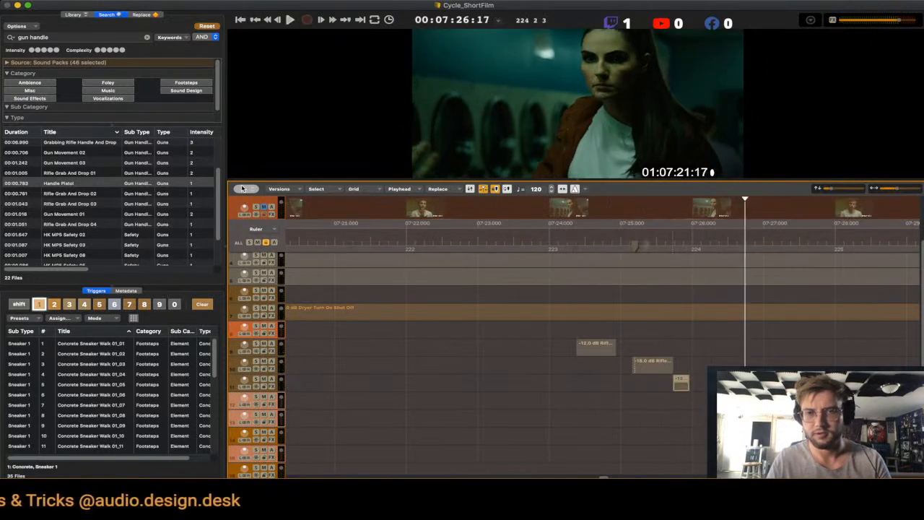
- Lower Handle Pistol further, nudge it one frame later to about 07:25:18, and play back the three gun-handling clips
left_click(572, 241)
key("space")
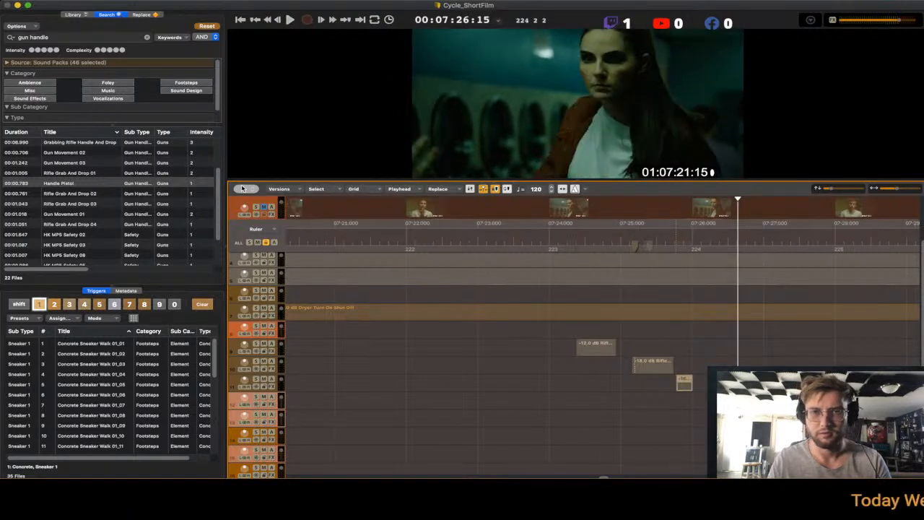
left_click(635, 245)
key("space")
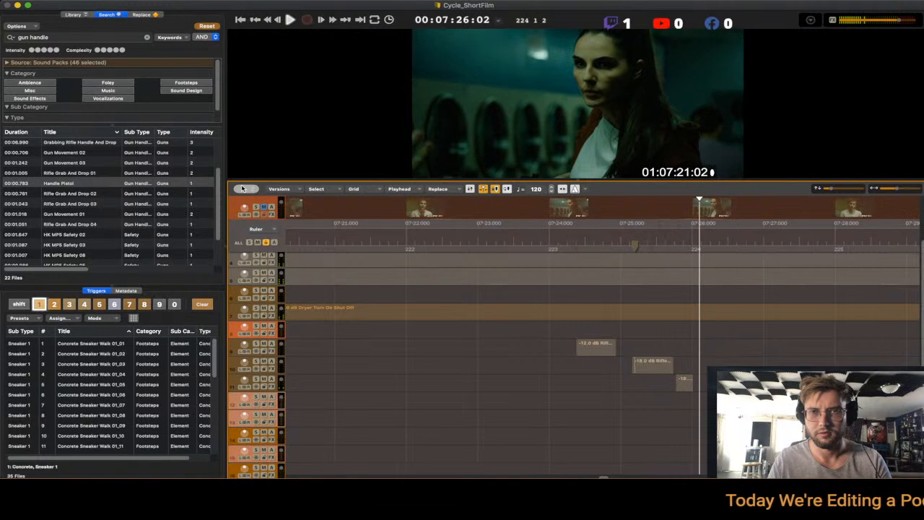
left_click(559, 245)
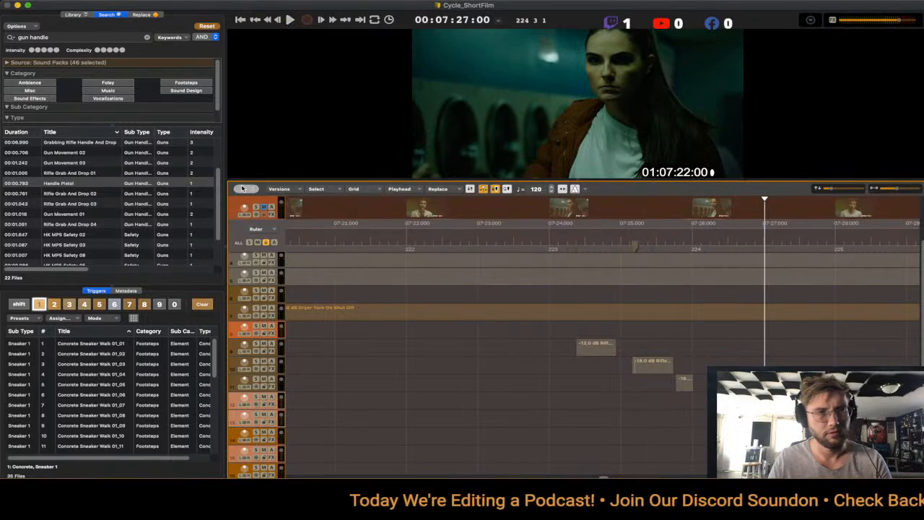
- Audition the gun-handling results from Handle Pistol up to HK MP5 Dry Fire 02, returning to Handle Pistol
key("Tab")
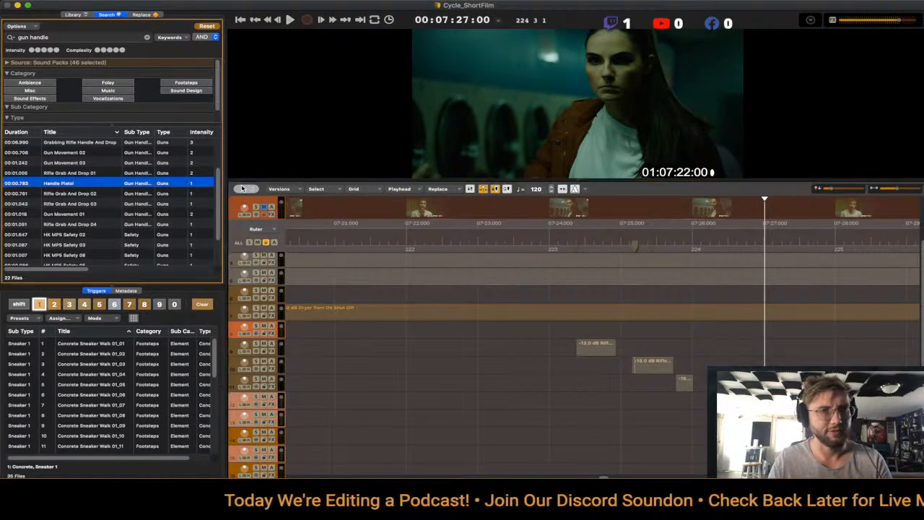
key("Up")
key("Up")
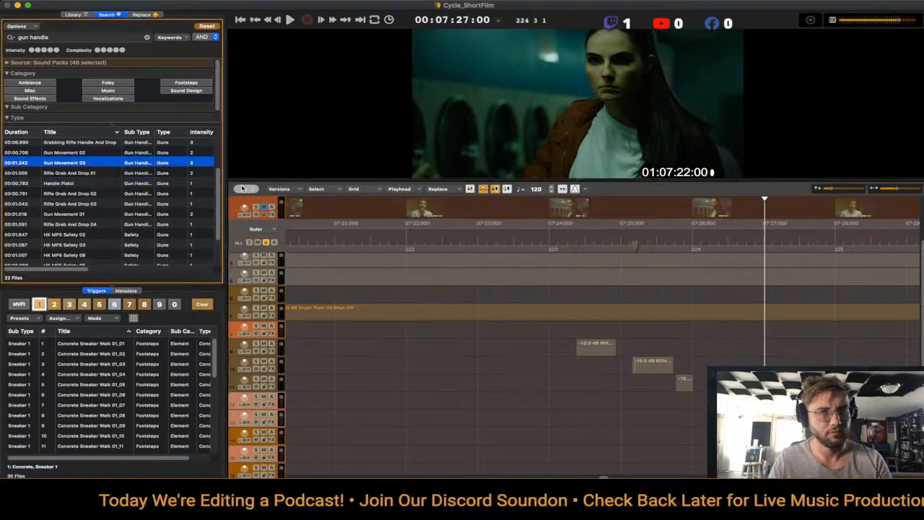
key("Up")
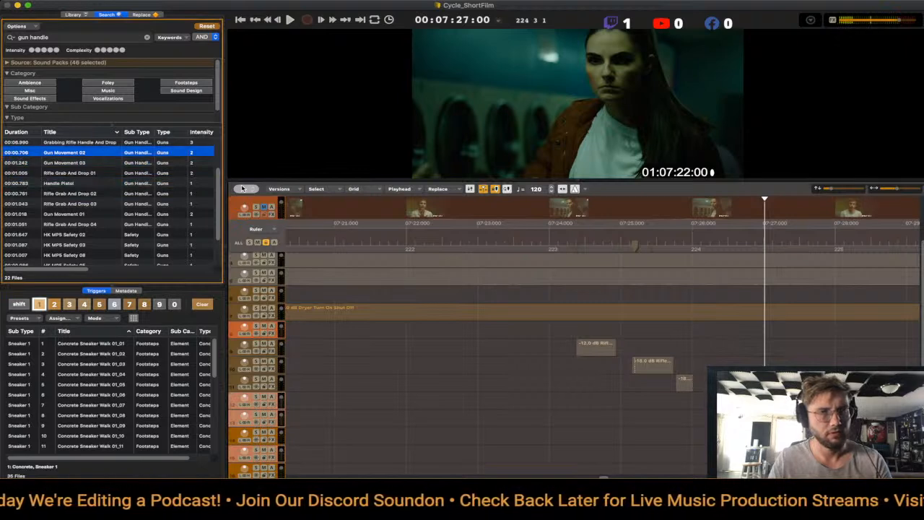
key("Up")
key("Up")
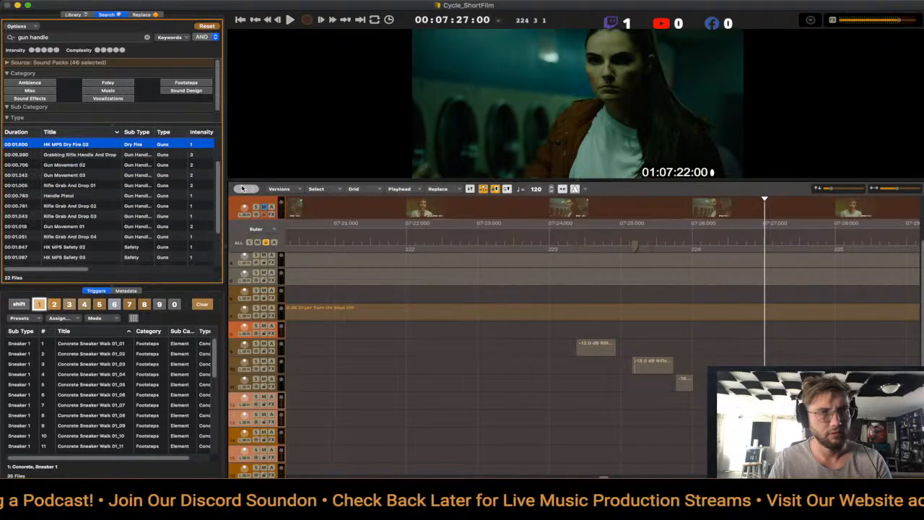
key("Down")
key("Down")
key("Down")
key("Down")
key("Down")
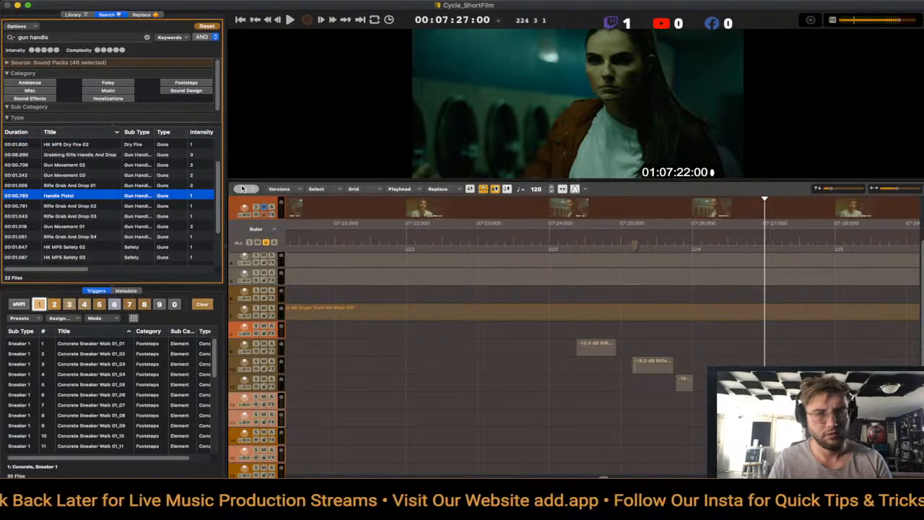
- Replace the trimmed Handle Pistol clip with a full-length one on track 12 starting at about 07:25:18, and play it back
left_click_drag(60, 195, 696, 400)
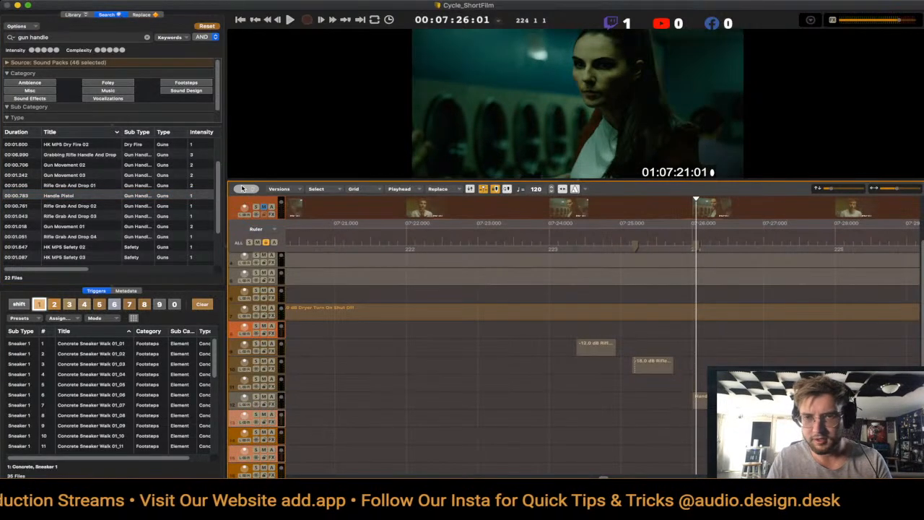
key("alt+Left")
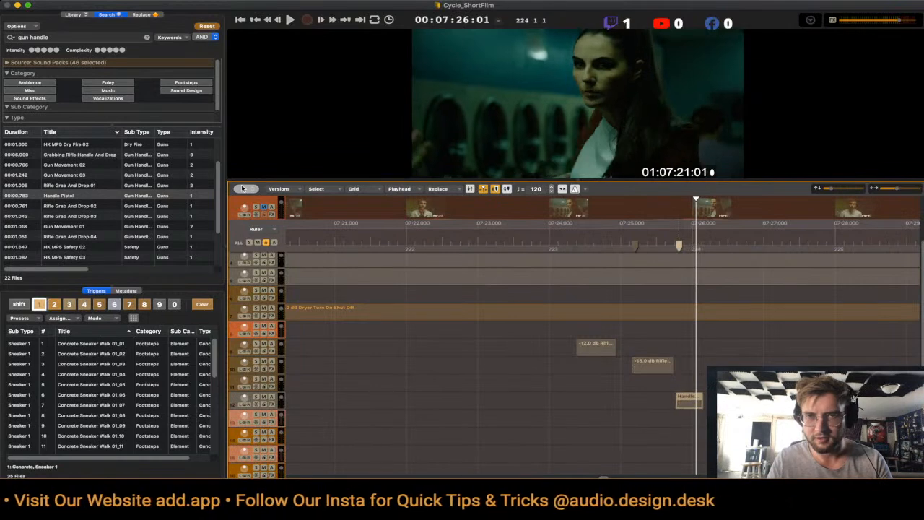
key("space")
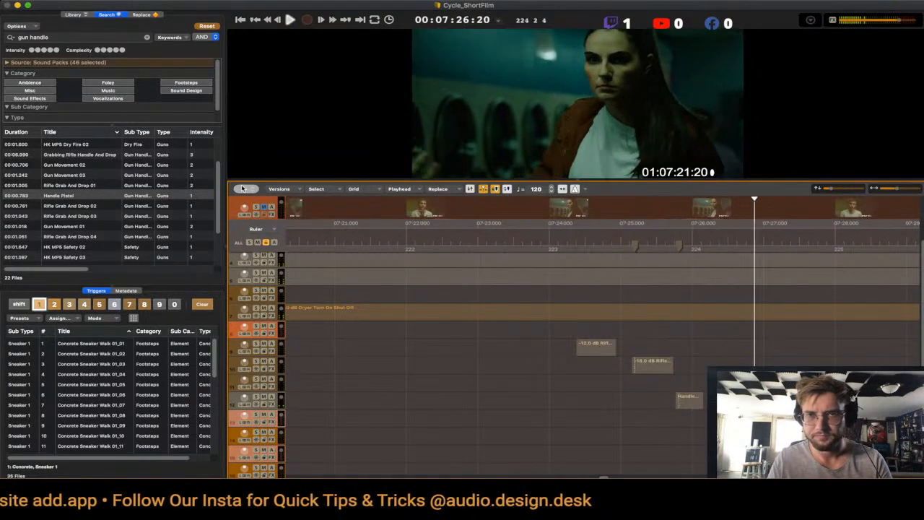
key("space")
key("space")
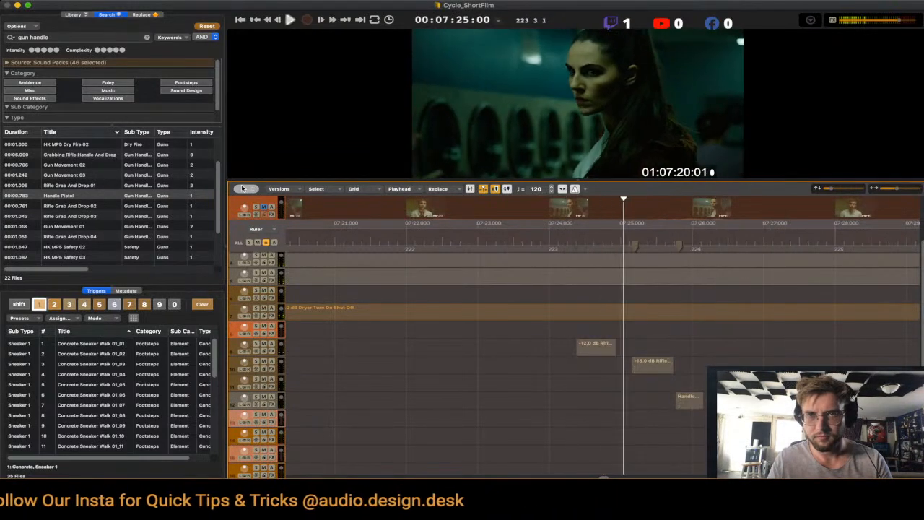
key("space")
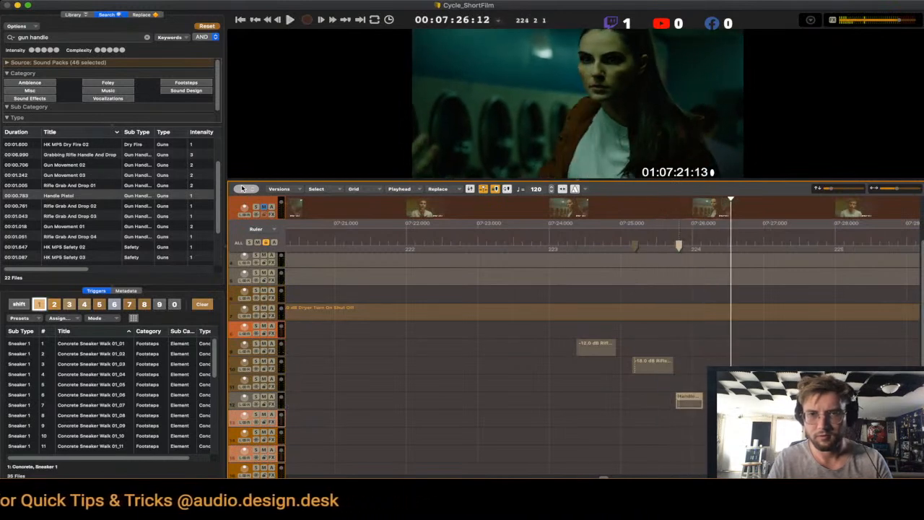
- Nudge Handle Pistol two frames earlier to about 07:25:16, lower it to -12.0 dB, and play back the gun-handling clips
key("Left")
key("Left")
key("space")
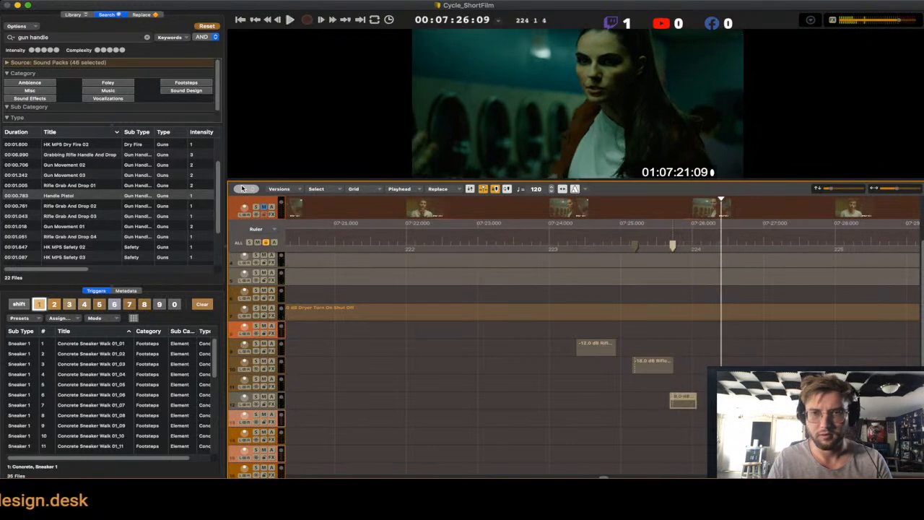
key("space")
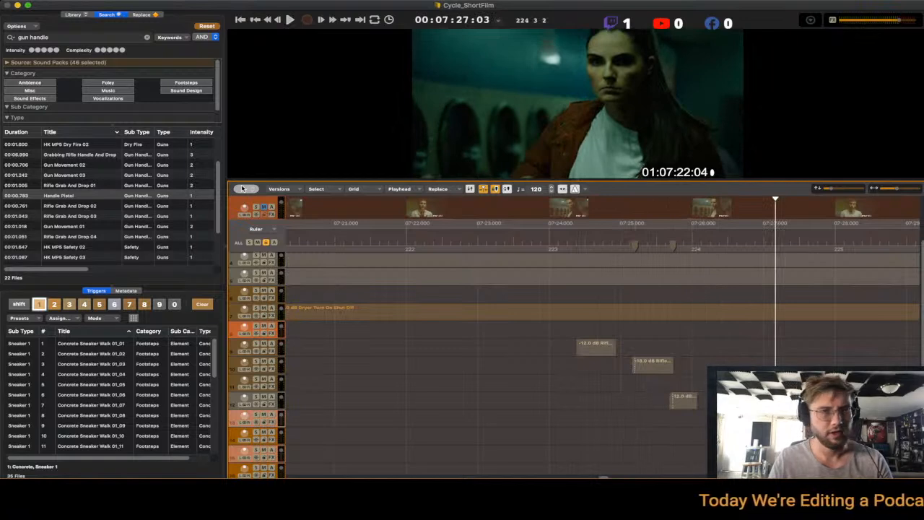
key("space")
- Search the sound library for "jacket" and audition the leather jacket and rustle sounds between Leather Jacket 06 and Cloth Rustle Short
key("super+f")
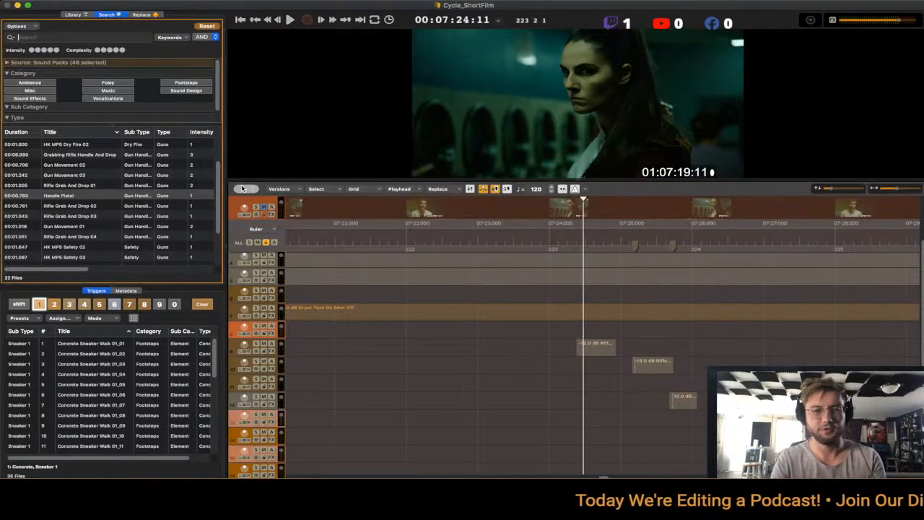
type("jacket")
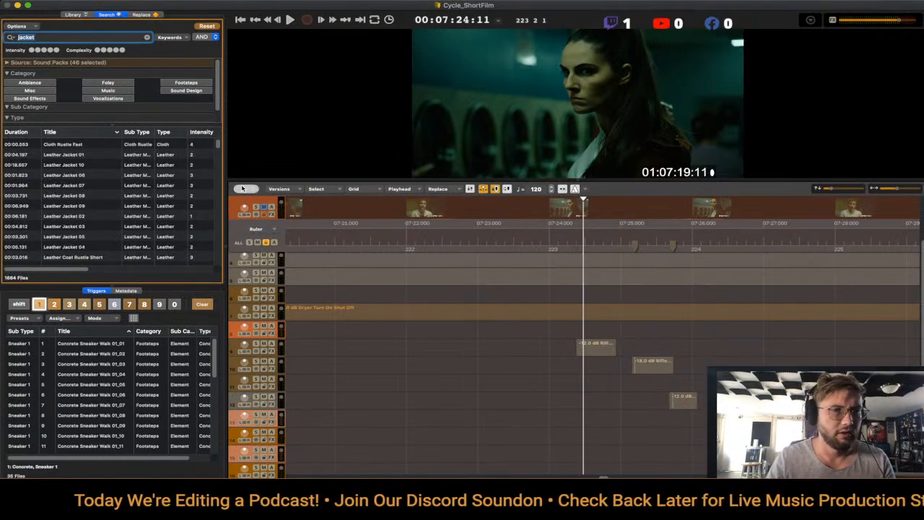
left_click(80, 175)
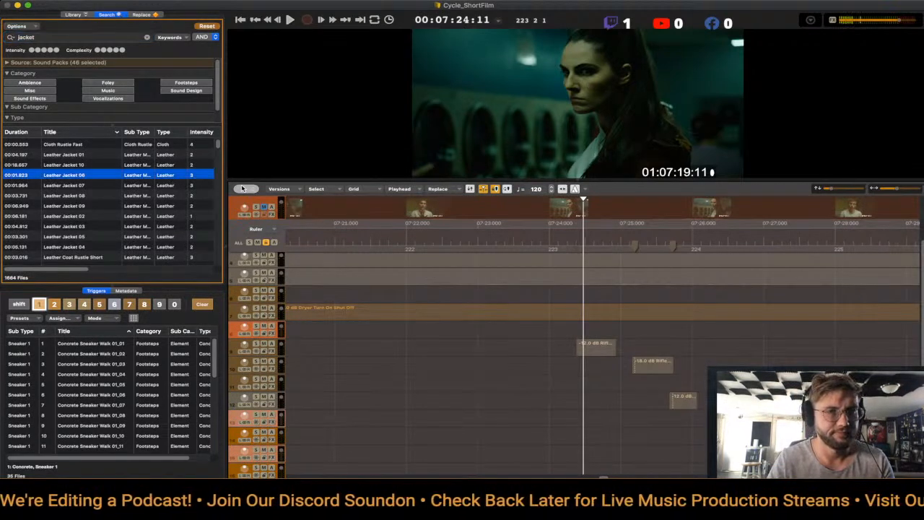
scroll(80, 176, "down", 3)
key("Down")
key("Down")
key("Down")
key("Down")
key("Down")
key("Down")
key("Down")
key("Down")
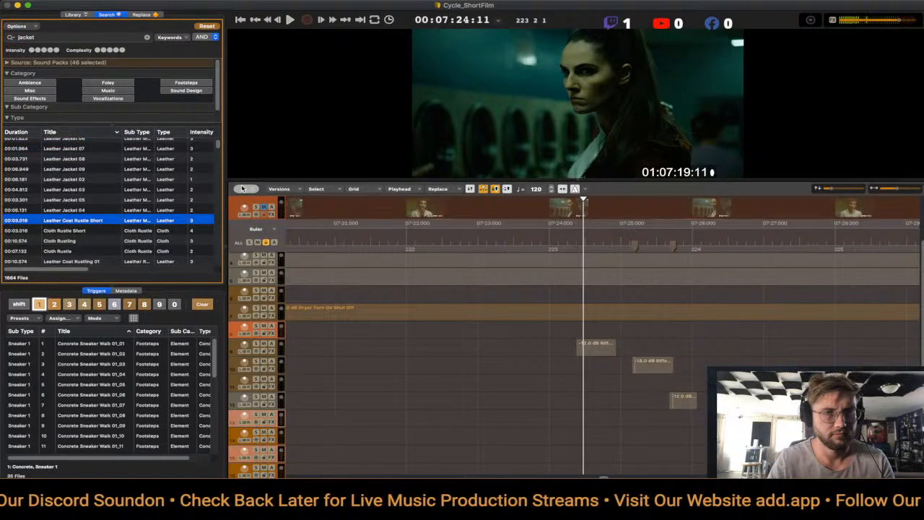
key("Down")
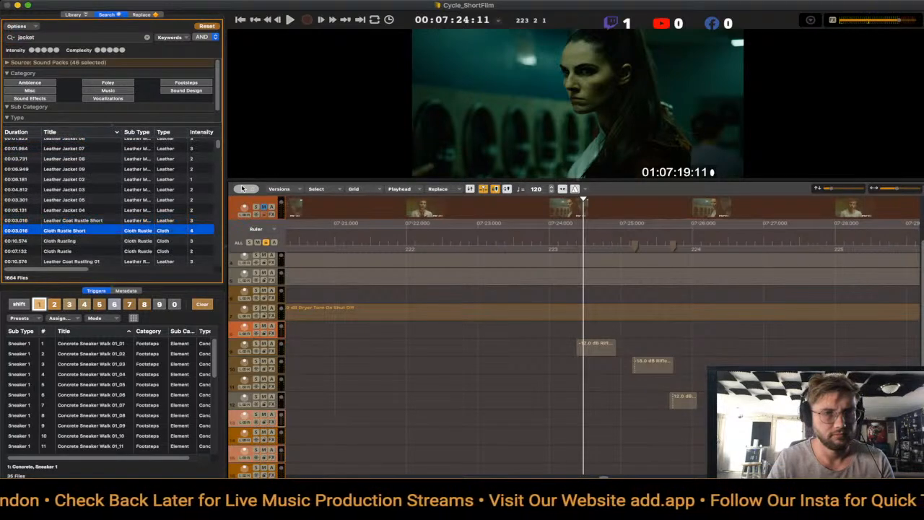
key("Up")
key("Up")
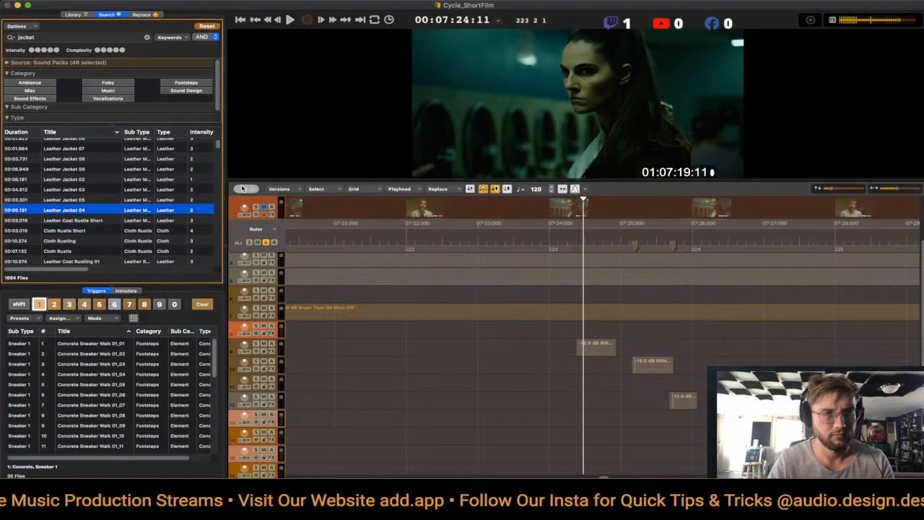
key("Up")
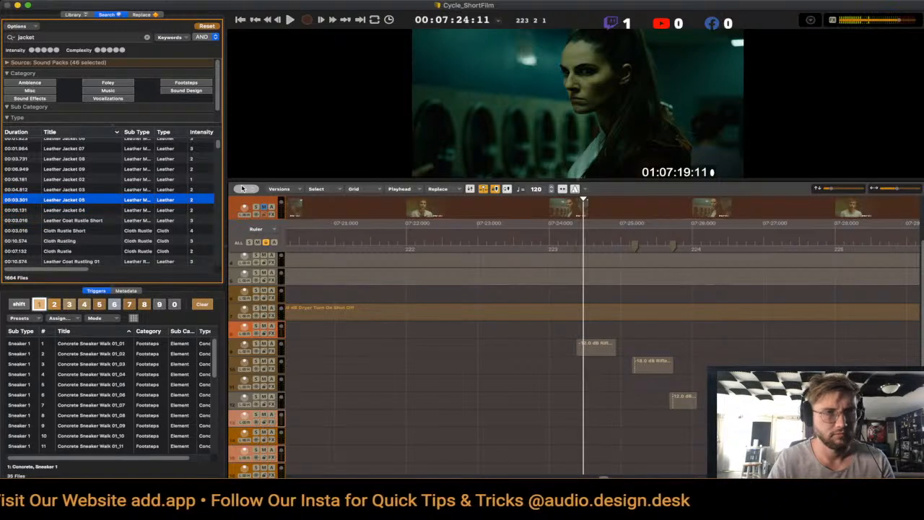
- Audition the cloth and leather coat rustling sounds from Leather Jacket 05 down to Cell Phone Vibrate In Pocket
key("Down")
key("Down")
key("Down")
key("Down")
key("Down")
key("Down")
key("Down")
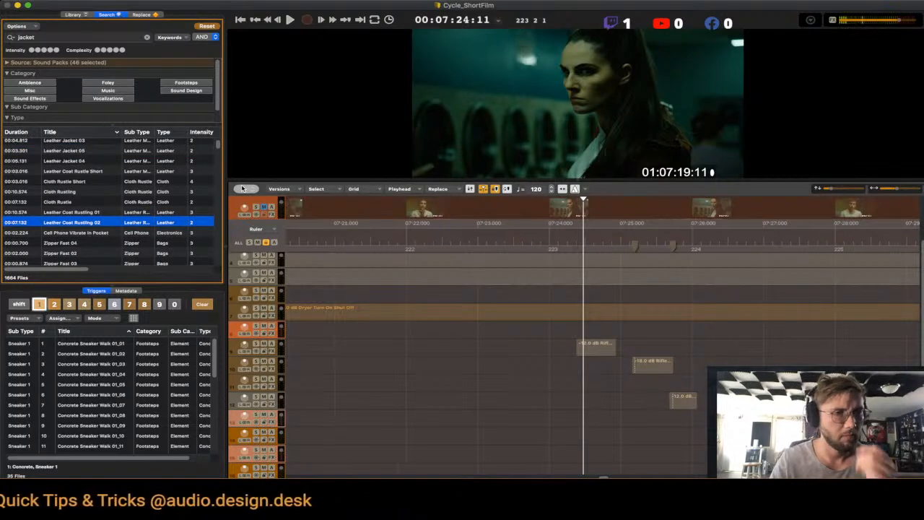
key("Up")
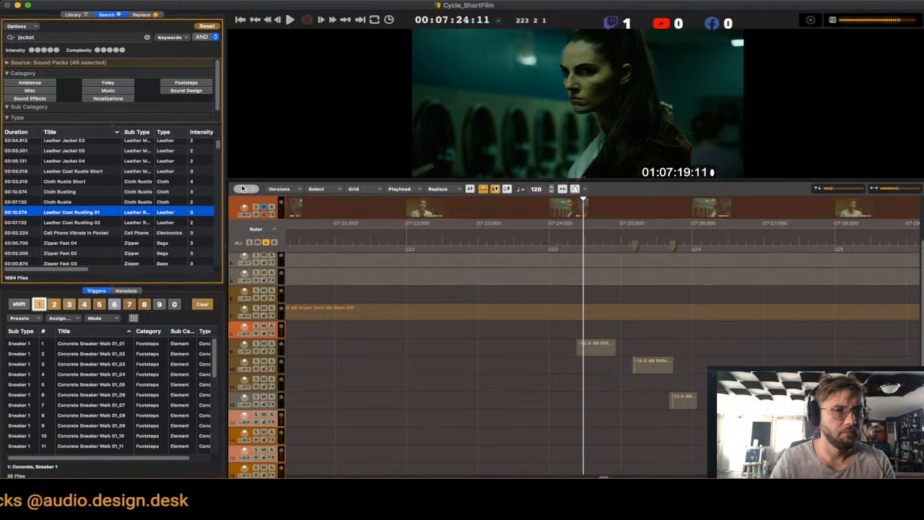
key("Down")
key("Down")
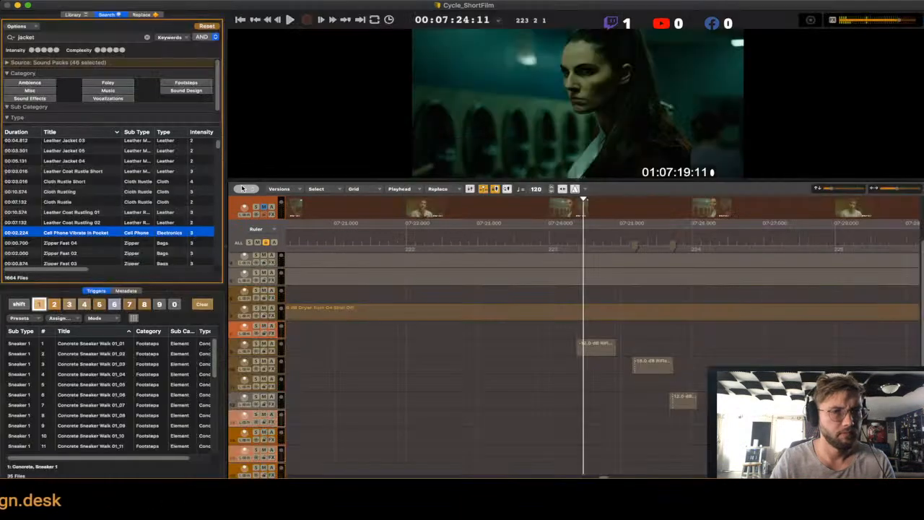
- Go back up to Leather Coat Rustle Short, and look through the zipper, cloth and denim results further down the list
scroll(108, 202, "down", 2)
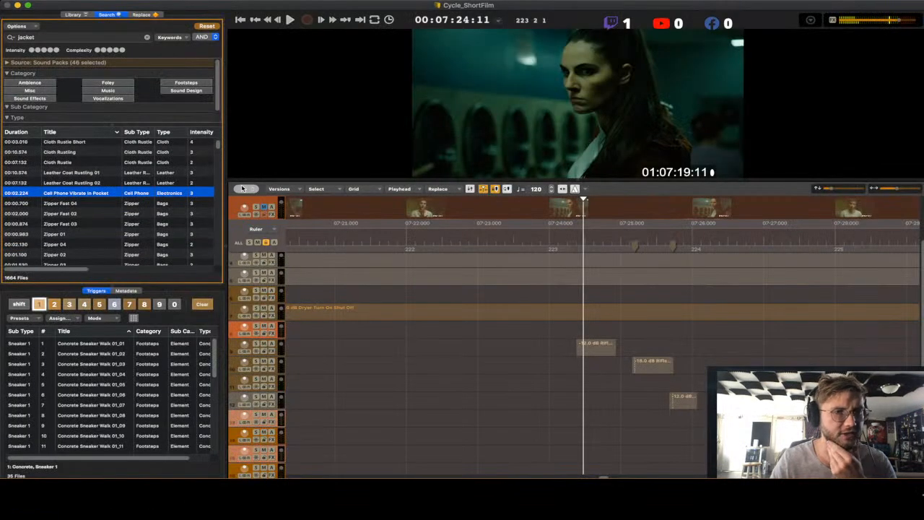
scroll(108, 201, "up", 3)
key("Up")
key("Up")
key("Up")
key("Up")
key("Up")
key("Up")
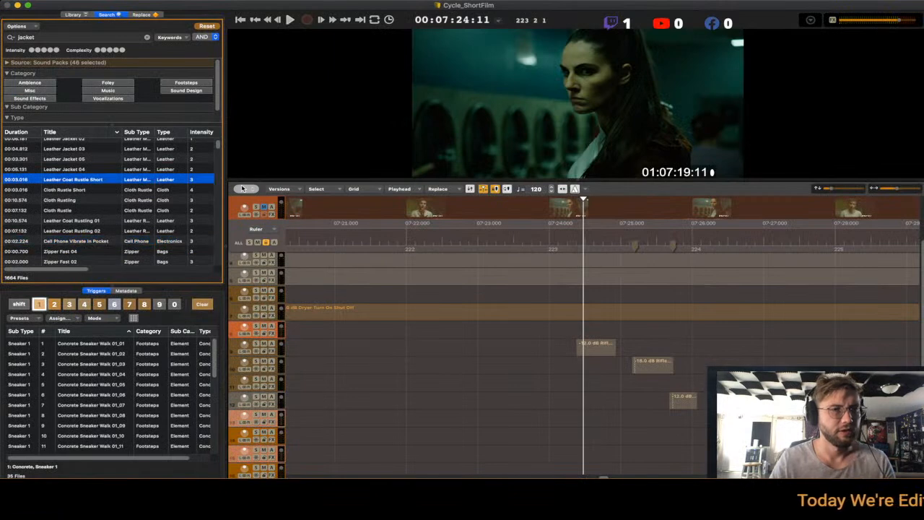
scroll(108, 201, "down", 5)
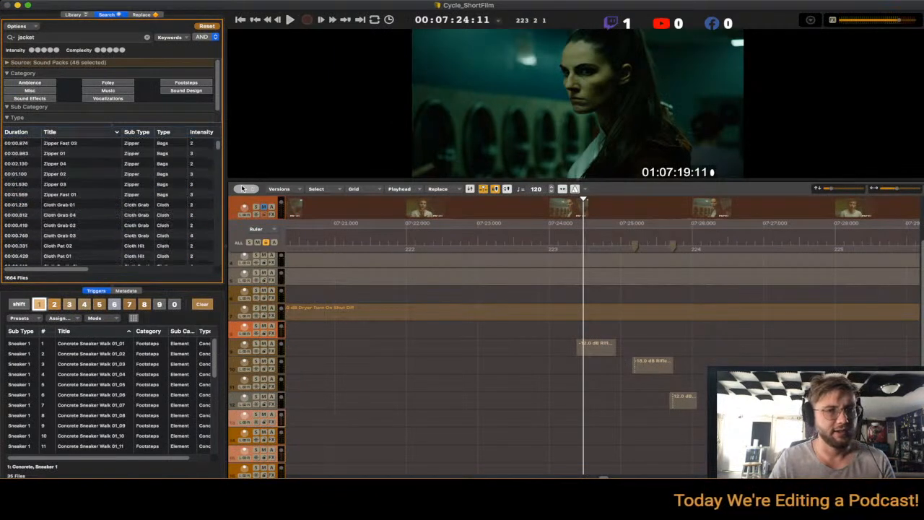
scroll(108, 201, "down", 4)
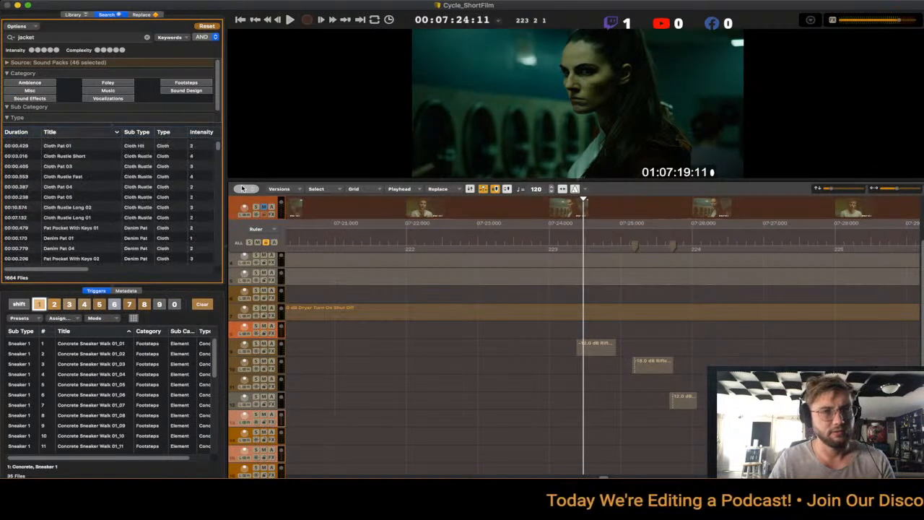
scroll(109, 201, "down", 2)
- Narrow the sound library search to "jacket slow"
left_click(35, 37)
type("slow")
key("Return")
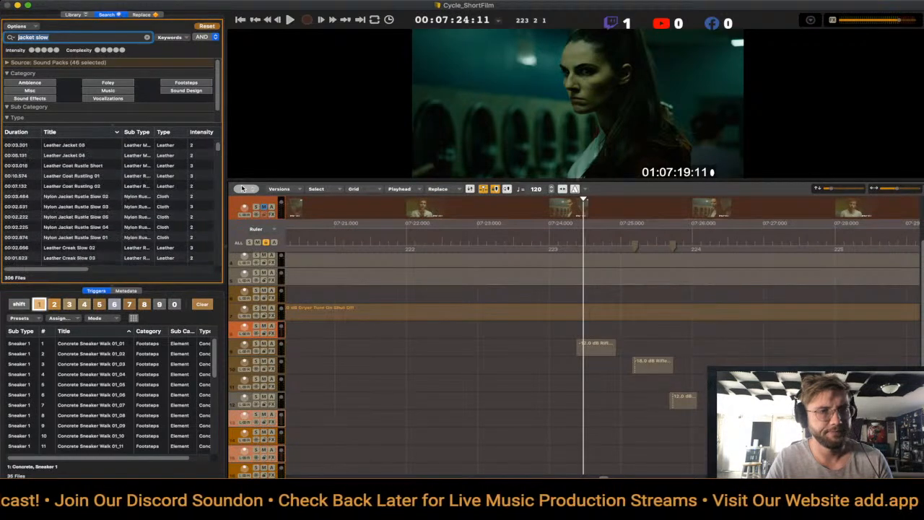
- Try Nylon Jacket Rustle Slow 05 on track 13 from about 07:24:03 in playback, and undo its placement
left_click(76, 216)
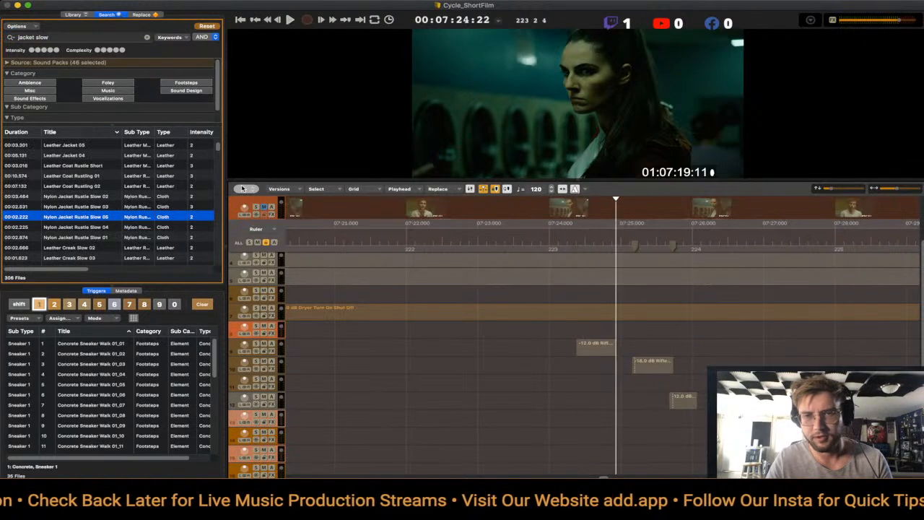
key("Return")
key("space")
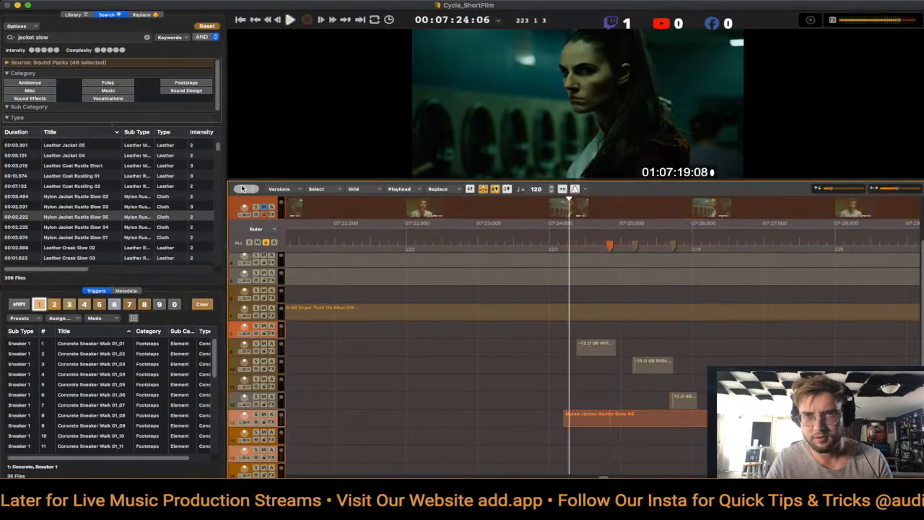
key("space")
key("Left")
key("space")
key("space")
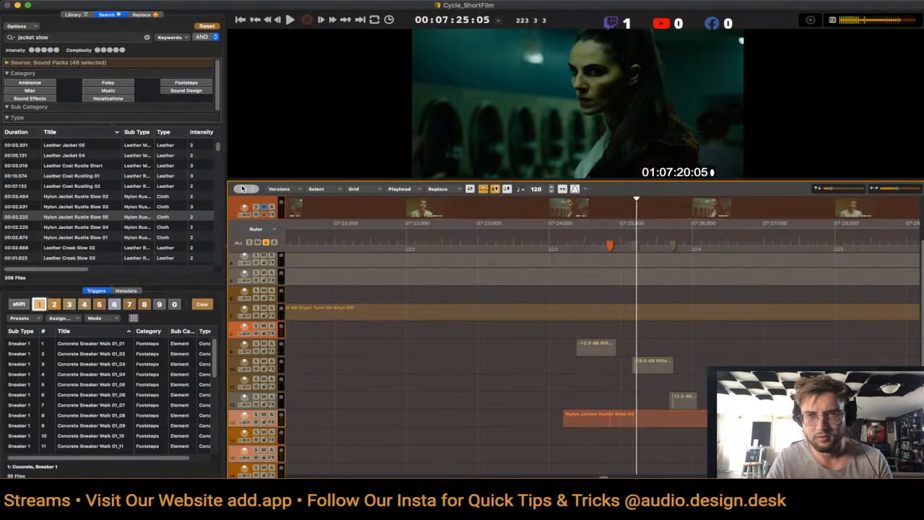
key("super+z")
key("super+z")
- Audition the leather jacket sounds in the results, going from Leather Jacket 04 up to Leather Jacket 09
left_click(76, 216)
left_click(65, 155)
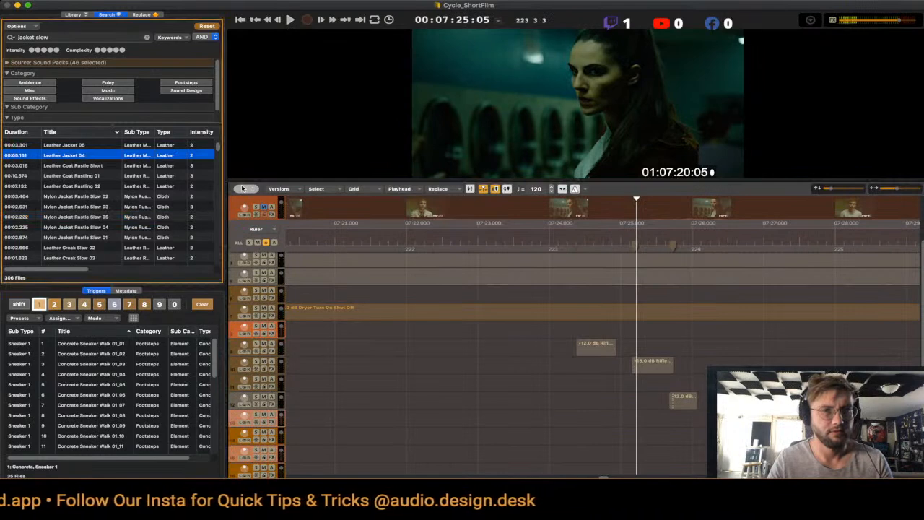
key("Up")
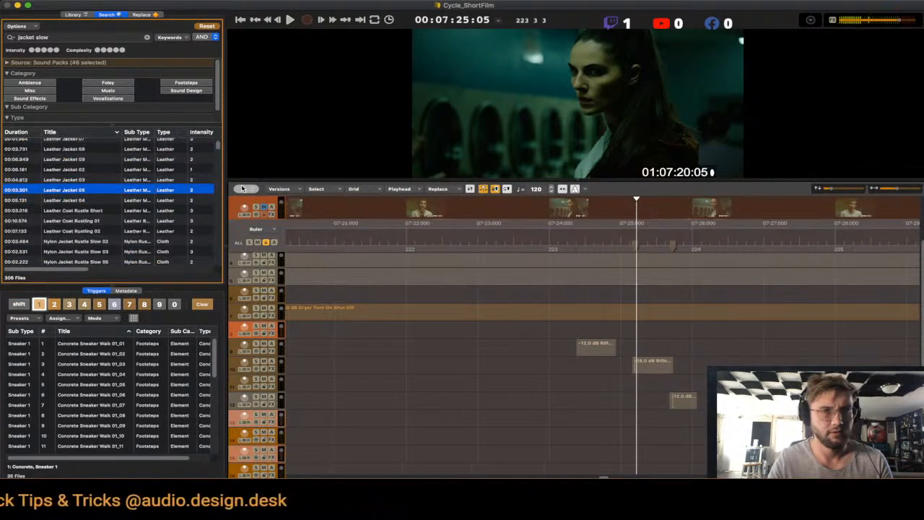
key("Up")
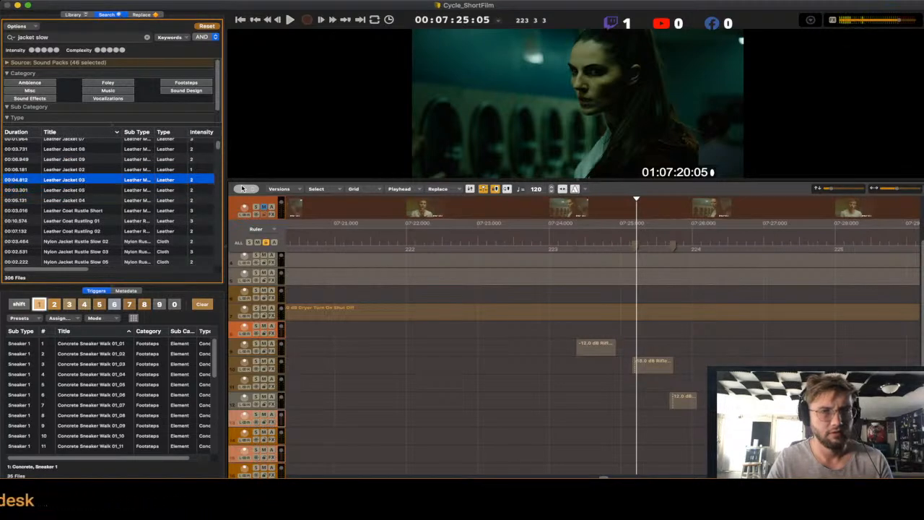
key("Up")
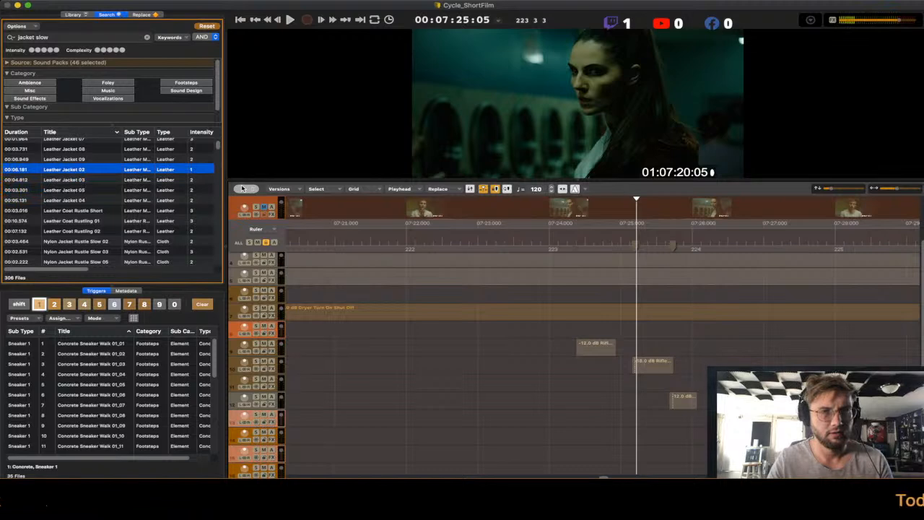
key("Up")
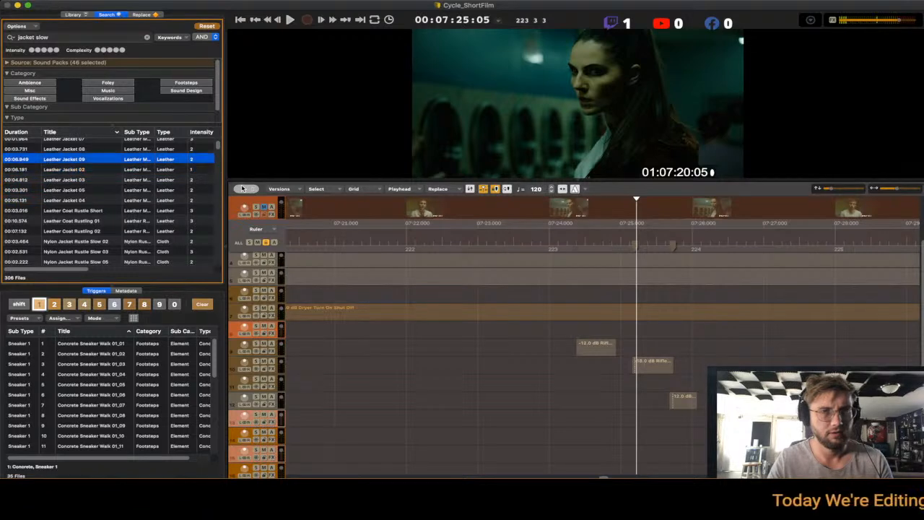
- Audition the leather jacket sounds from Leather Jacket 08 up to Leather Jacket 01, and try Nylon Jacket Rustle Slow 02
key("Up")
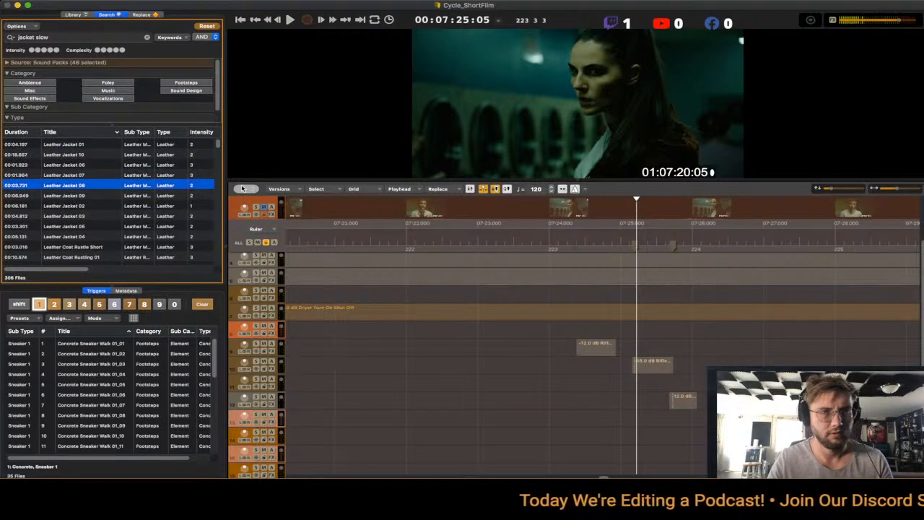
key("Up")
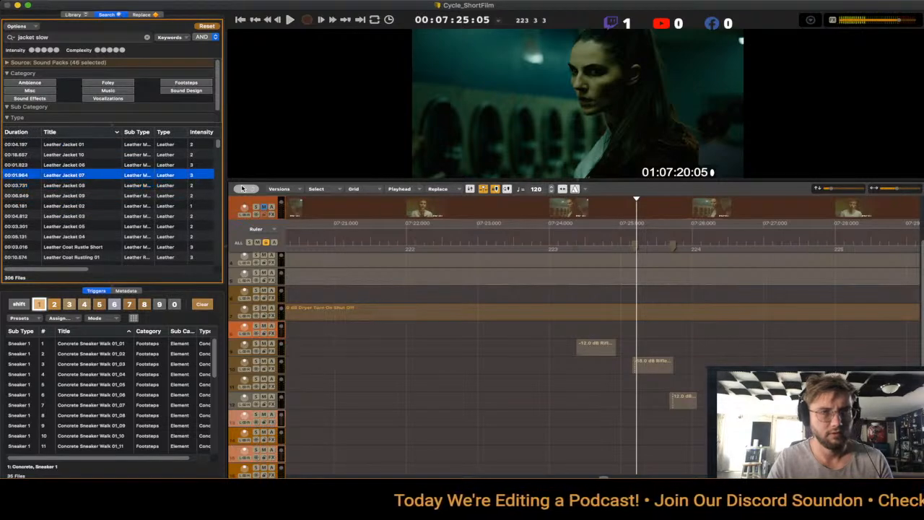
key("Up")
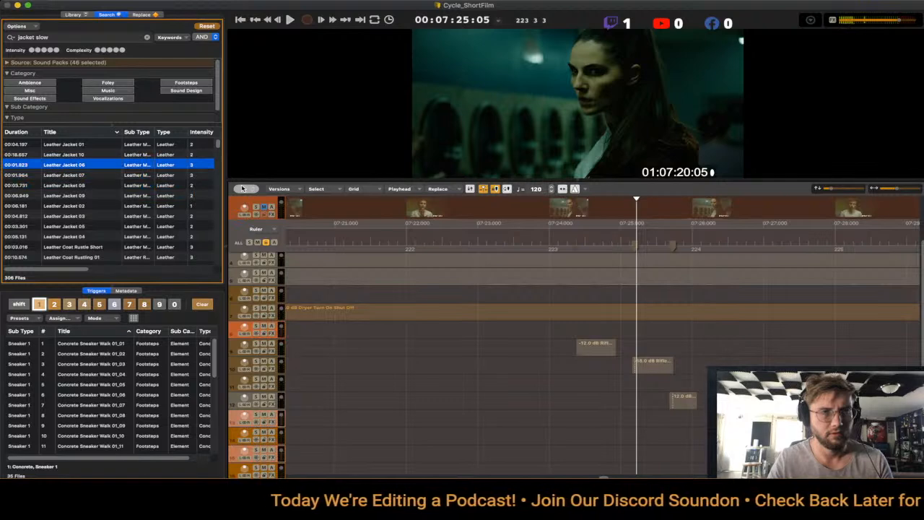
key("Up")
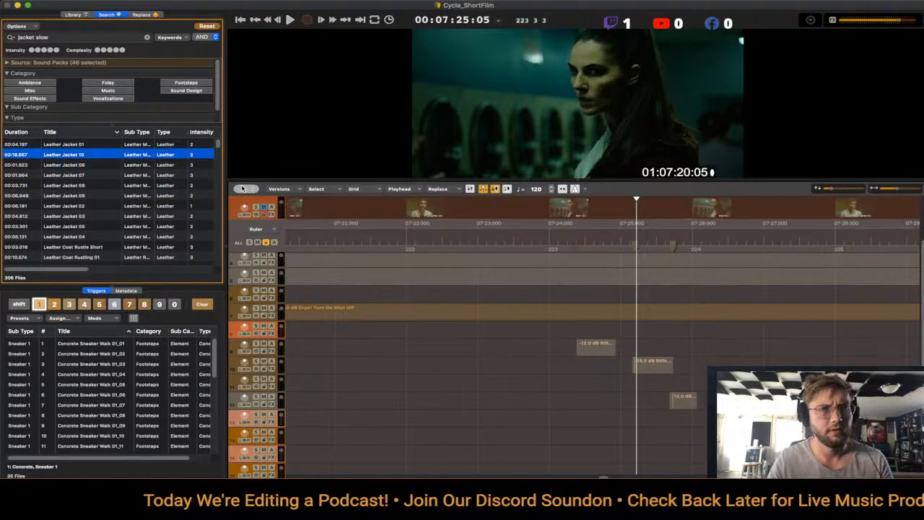
key("Up")
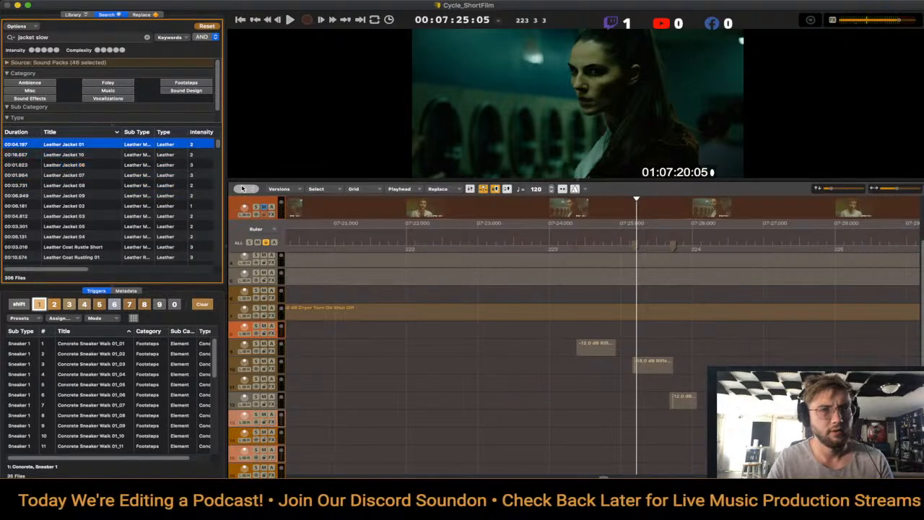
scroll(108, 199, "down", 4)
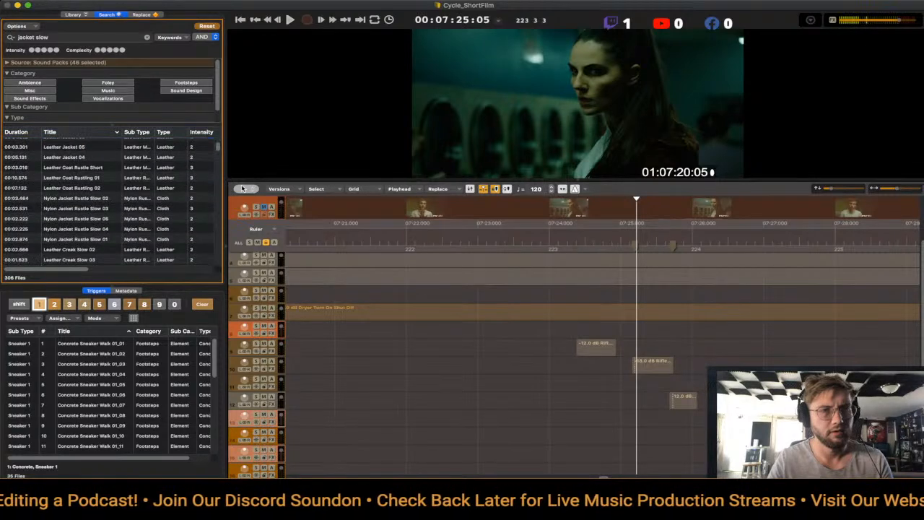
left_click(76, 198)
- Broaden the sound library search to "jacket"
left_click(72, 37)
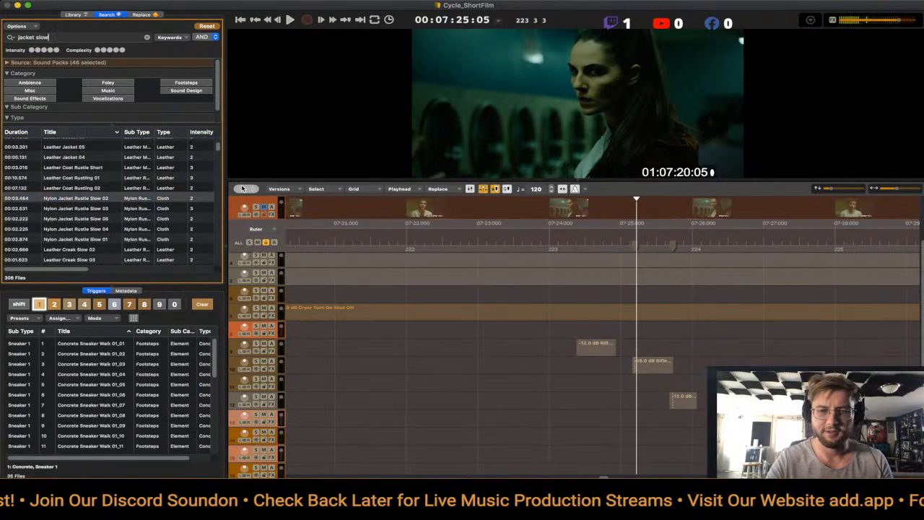
key("alt+BackSpace")
key("Return")
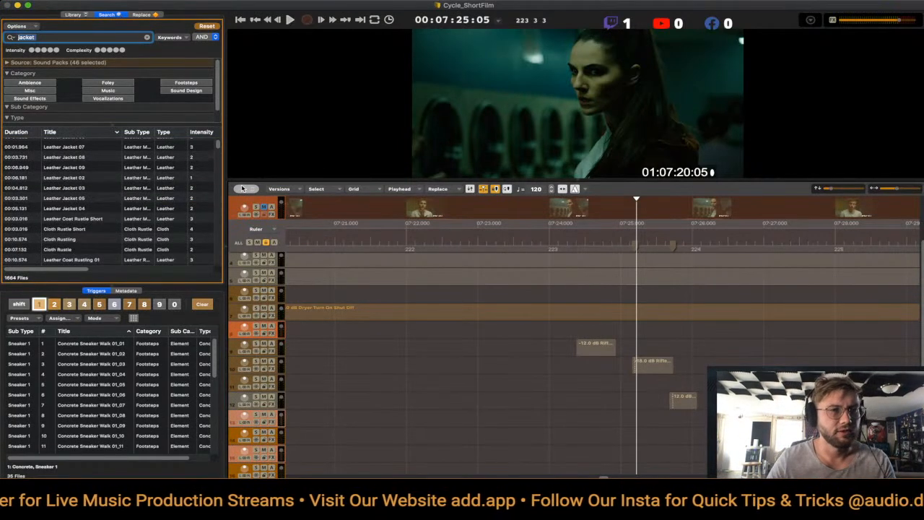
- Audition Leather Jacket 09 and look through the cloth, zipper, denim and nylon jacket results further down
key("Down")
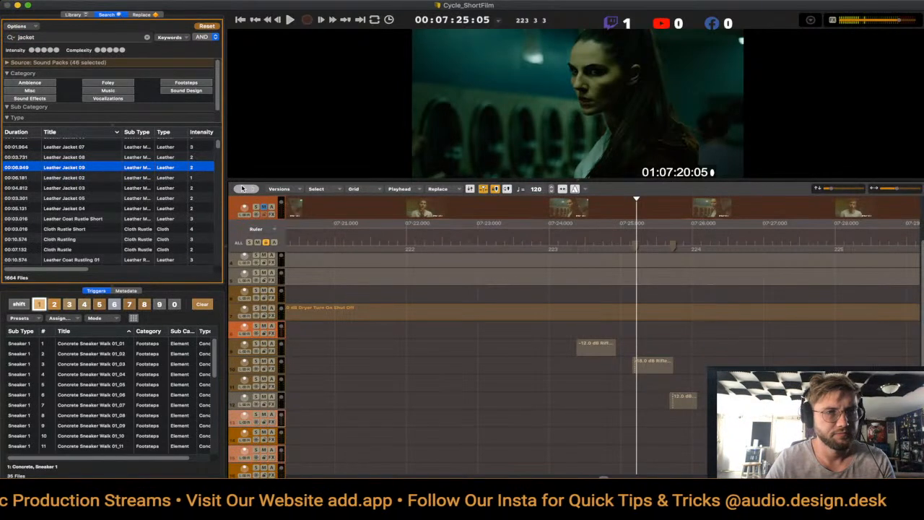
scroll(108, 198, "up", 3)
left_click(63, 196)
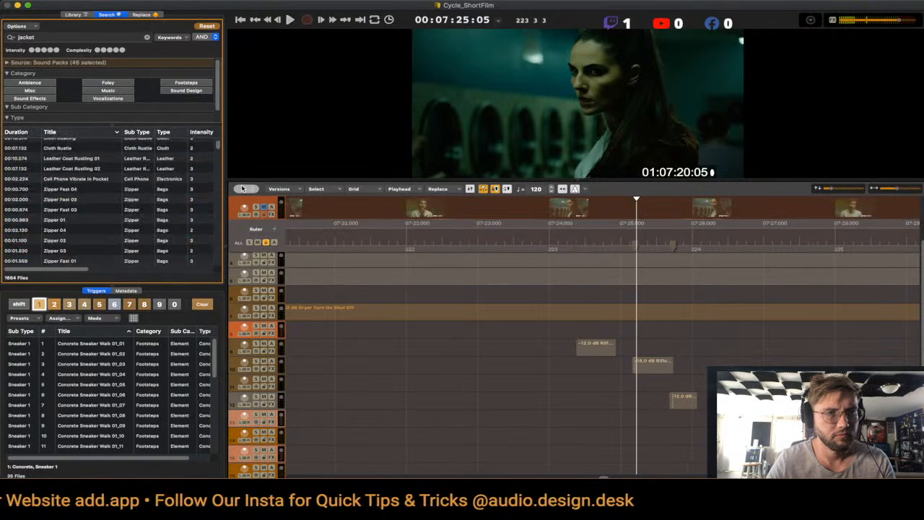
key("Up")
key("Up")
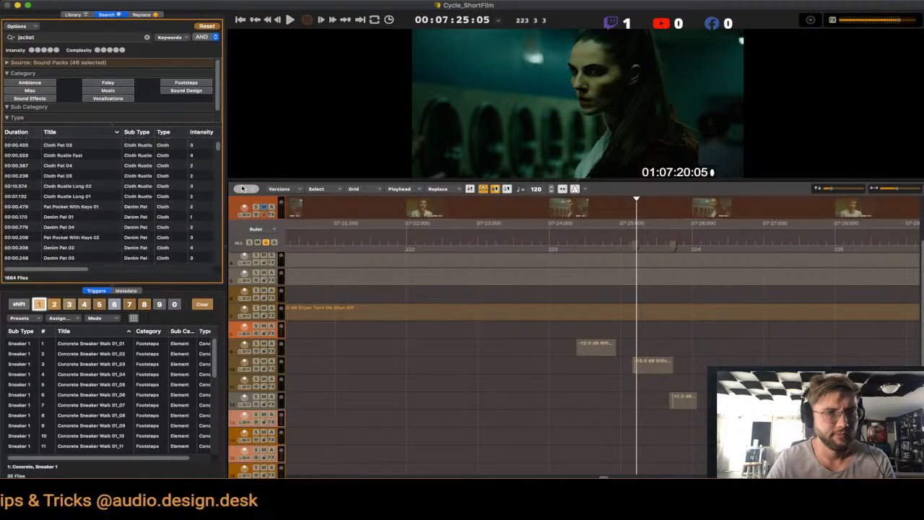
key("Down")
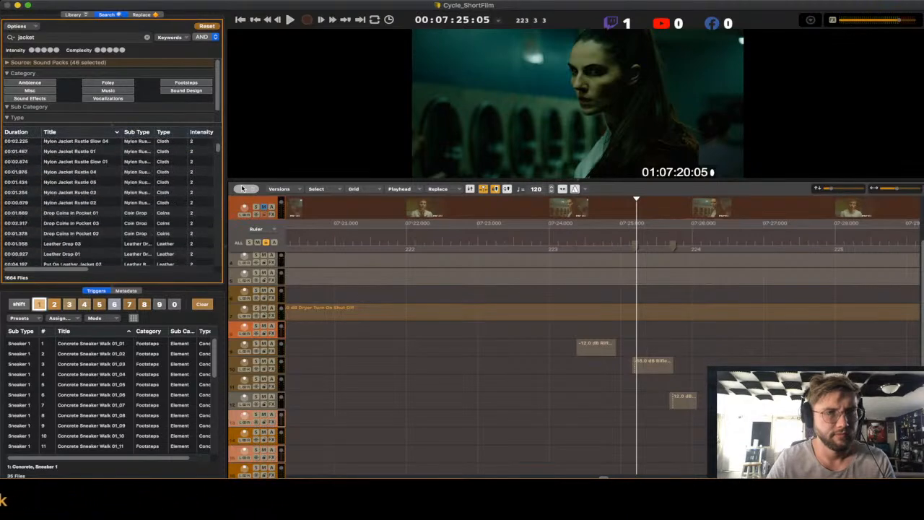
key("Down")
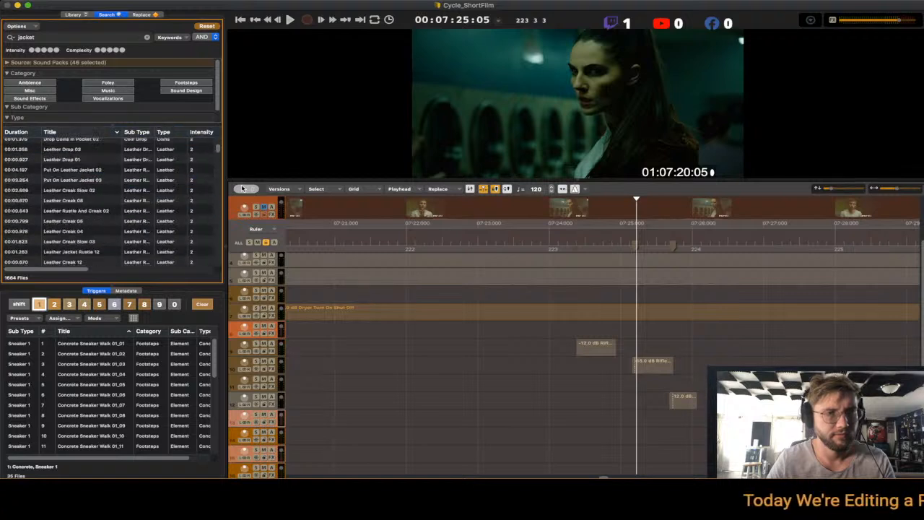
- Audition the leather results one after another from Leather Drop 01 down to Leather Creak 12
key("Down")
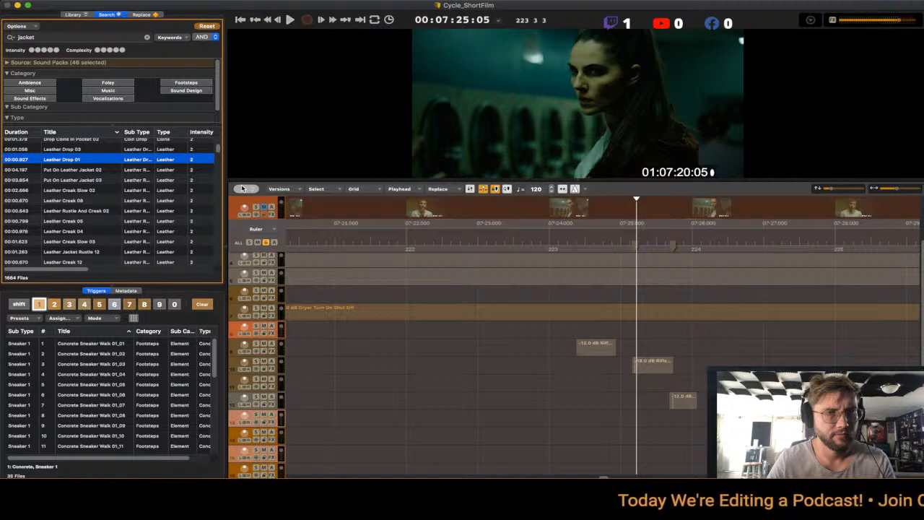
key("Down")
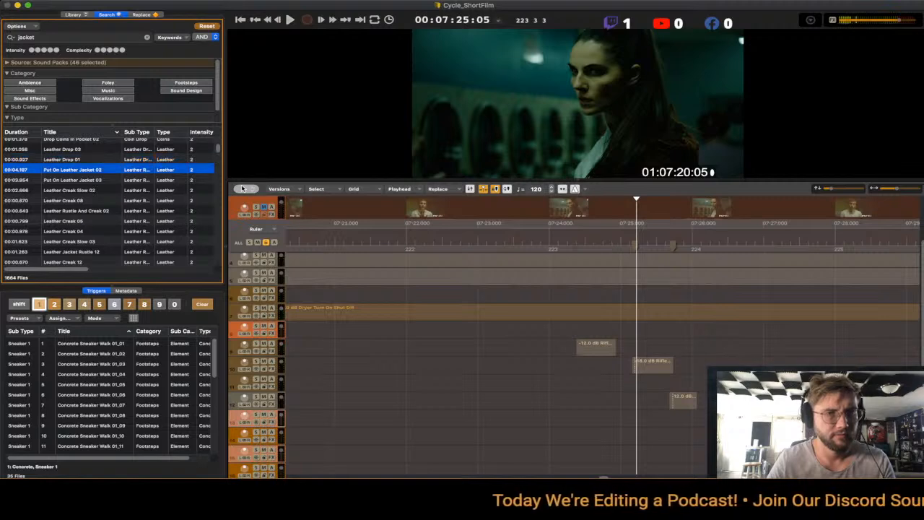
key("Down")
key("Down")
key("Down")
key("Down")
key("Down")
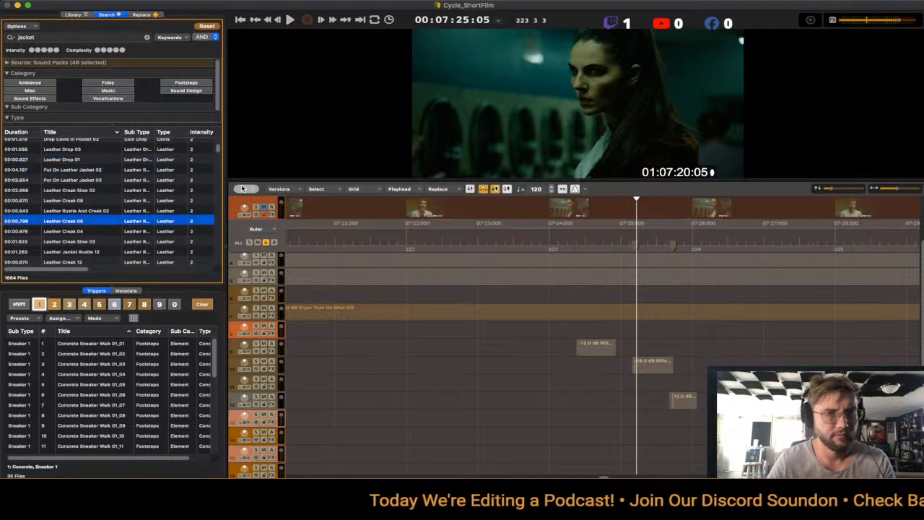
key("Down")
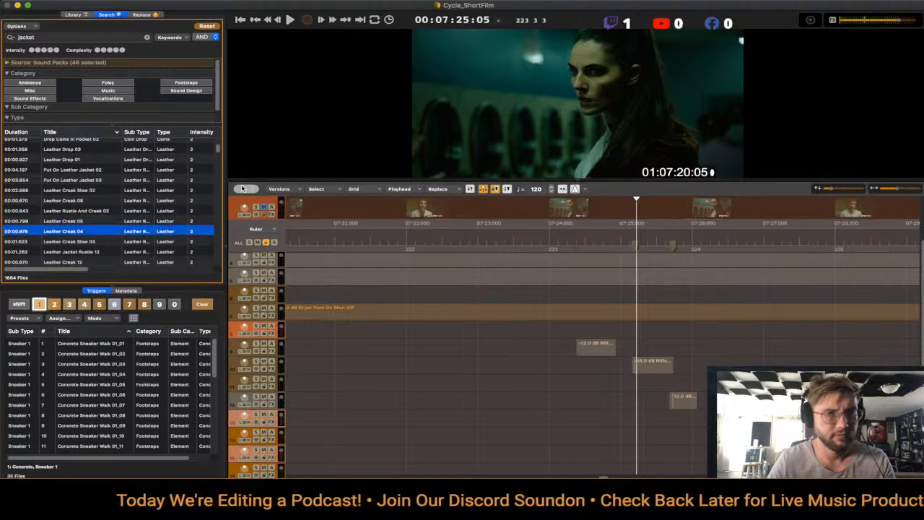
scroll(242, 188, "down", 2)
key("Down")
key("Down")
key("Down")
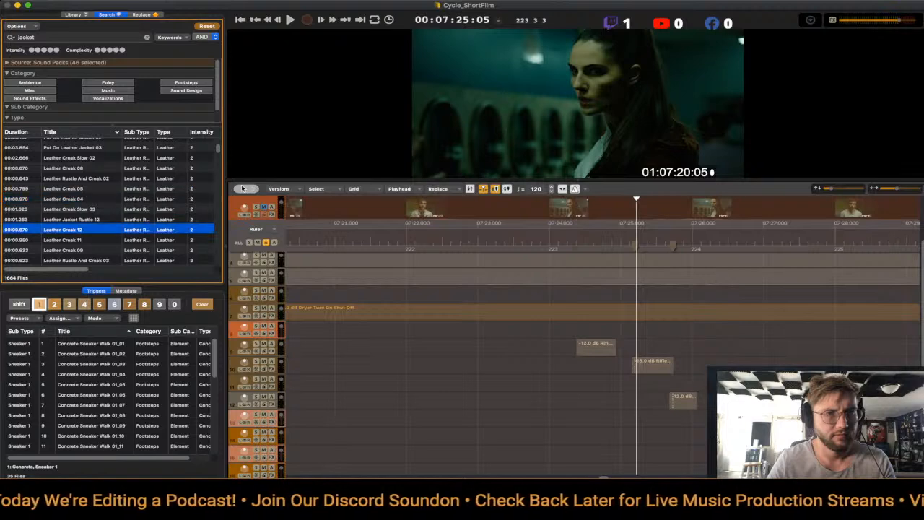
- Pick Leather Jacket Rustle 03 from the results and place it on track 13 with its sync marker at 07:24:23
scroll(242, 189, "down", 5)
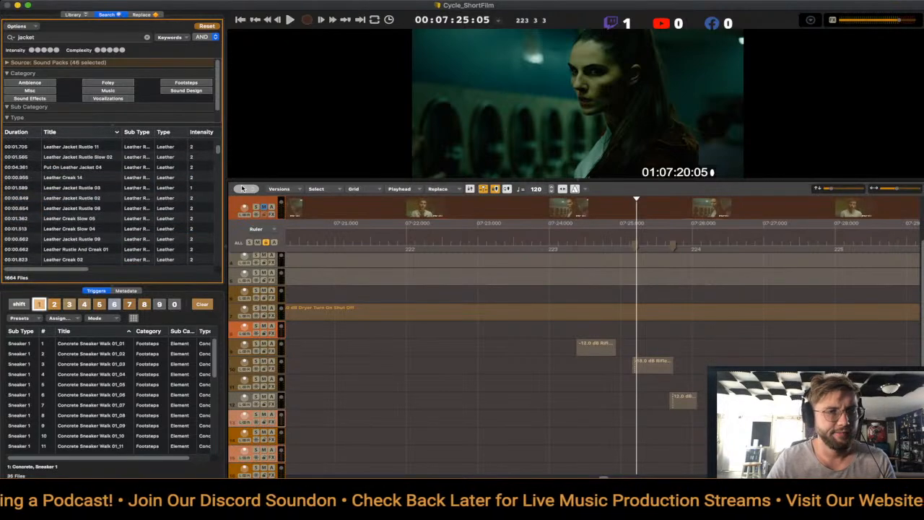
scroll(108, 187, "up", 3)
scroll(109, 188, "down", 3)
left_click(73, 188)
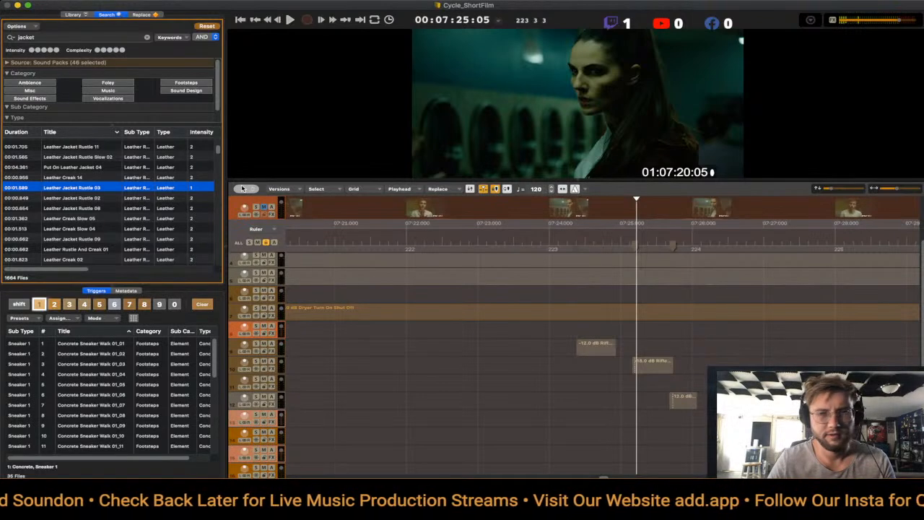
key("Right")
key("Right")
key("Right")
key("Left")
key("Left")
key("Left")
key("Left")
key("Left")
key("Left")
key("Left")
key("Left")
key("Left")
key("Return")
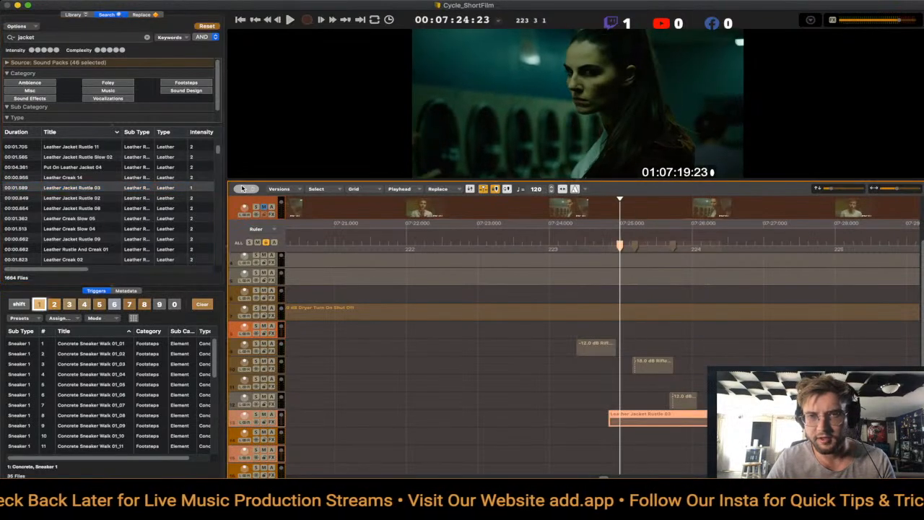
- Shift Leather Jacket Rustle 03 on track 13 so its sync marker sits at about 07:25:13, and play the scene back
key("Left")
key("Left")
key("Left")
key("Left")
key("Left")
key("Left")
key("Right")
key("Right")
key("Right")
key("Right")
key("Right")
key("Right")
key("Right")
key("Right")
key("Right")
key("Right")
key("Right")
key("Right")
key("Right")
key("Right")
key("Right")
key("Right")
key("Right")
key("Right")
key("Right")
key("Right")
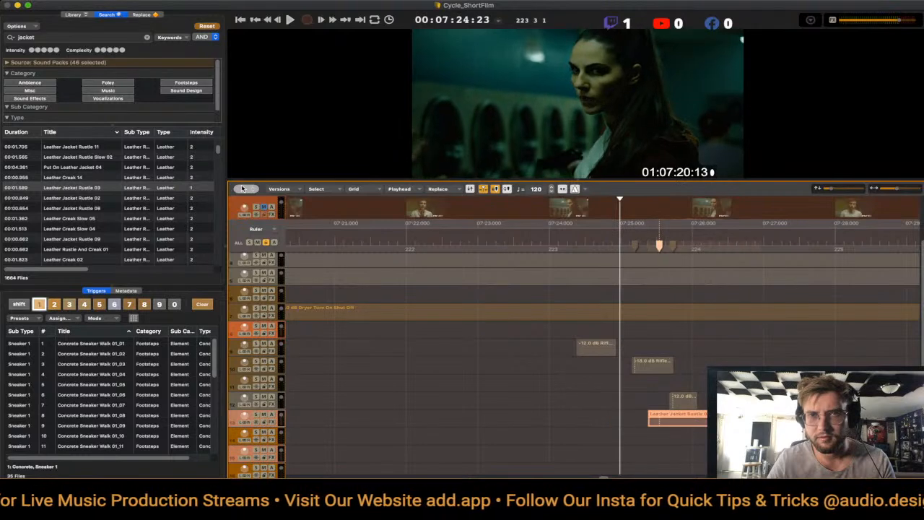
key("space")
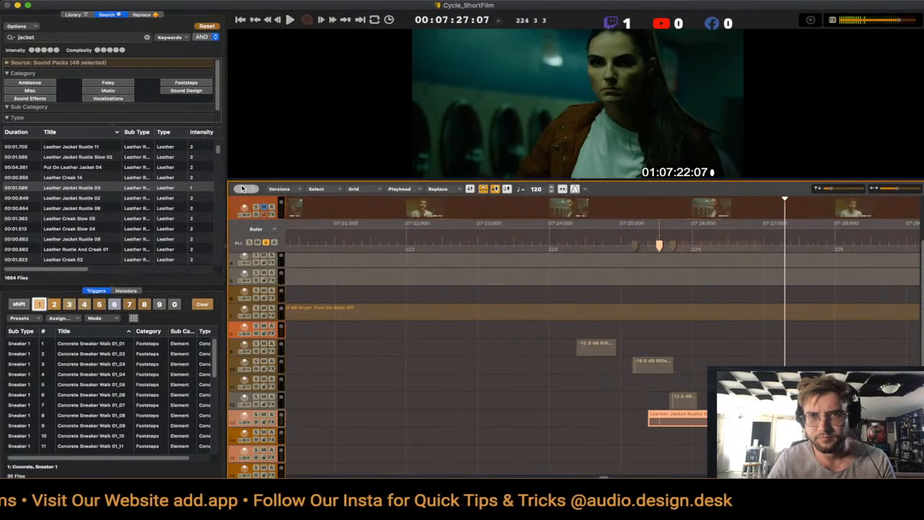
- Nudge Leather Jacket Rustle 03 about six frames later, check it in playback, and delete it from track 13
key("Right")
key("Right")
key("Right")
key("Right")
key("Right")
key("Right")
key("space")
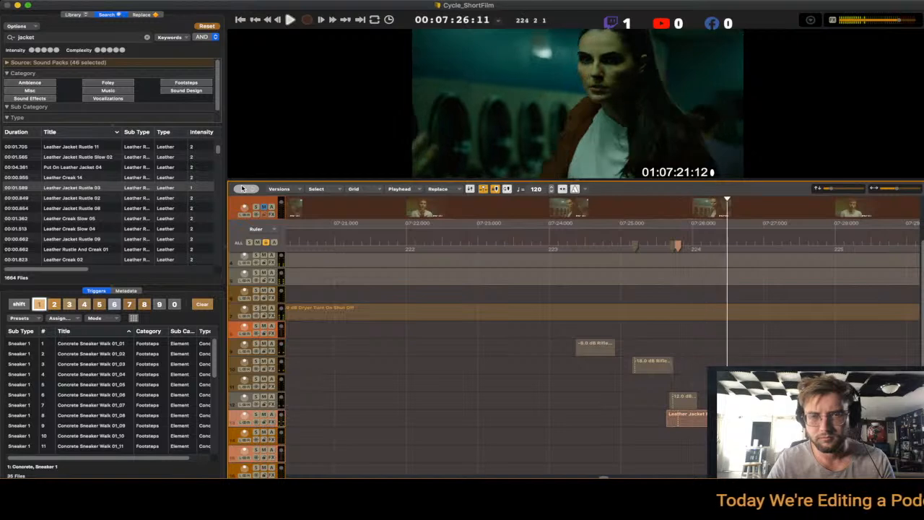
key("Delete")
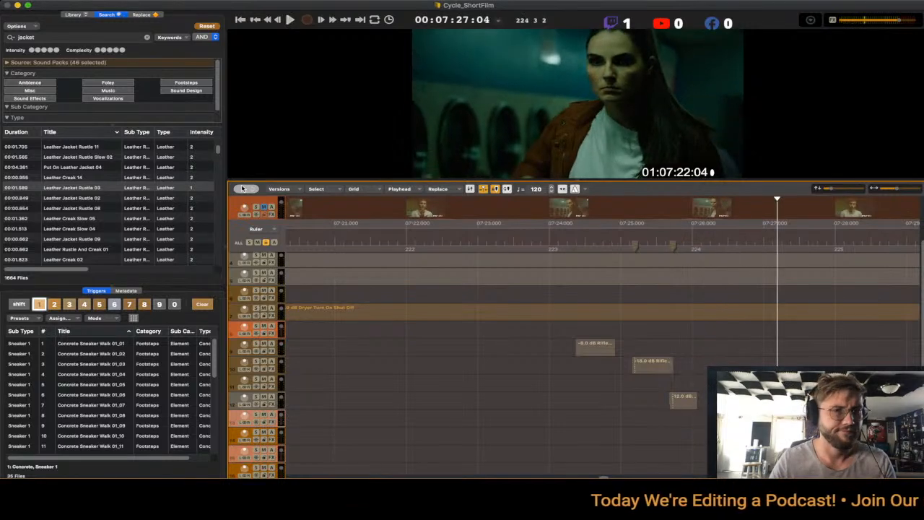
- Audition the neighbouring Leather Jacket Rustle and Leather Creak Slow sounds, going back to Leather Creak Slow 05
key("Down")
key("Down")
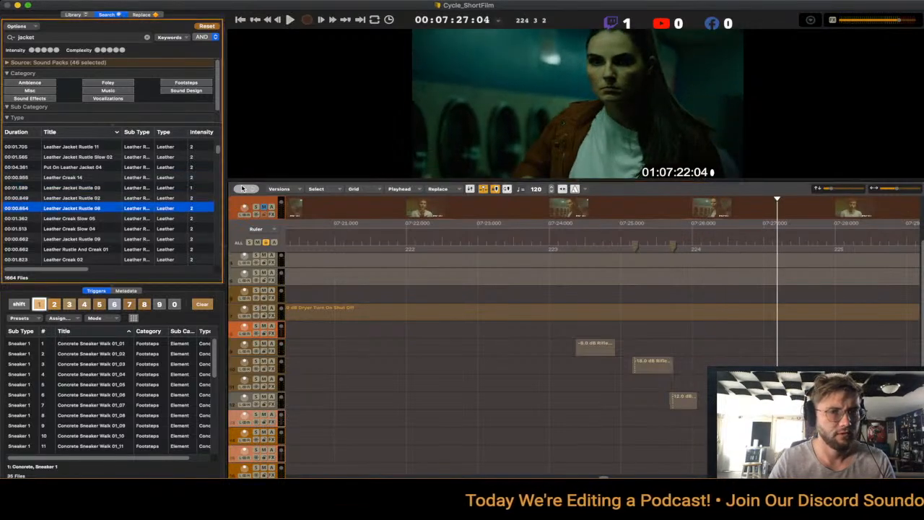
key("Up")
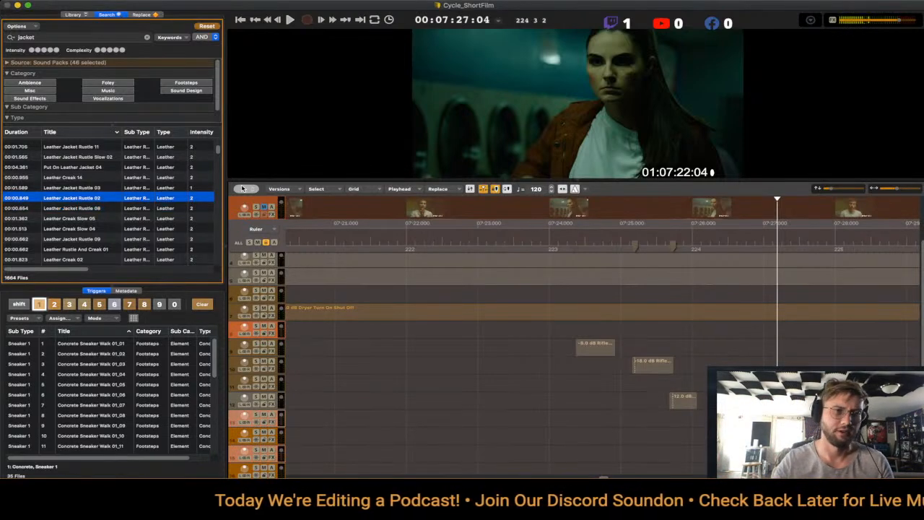
key("Down")
key("Down")
key("Down")
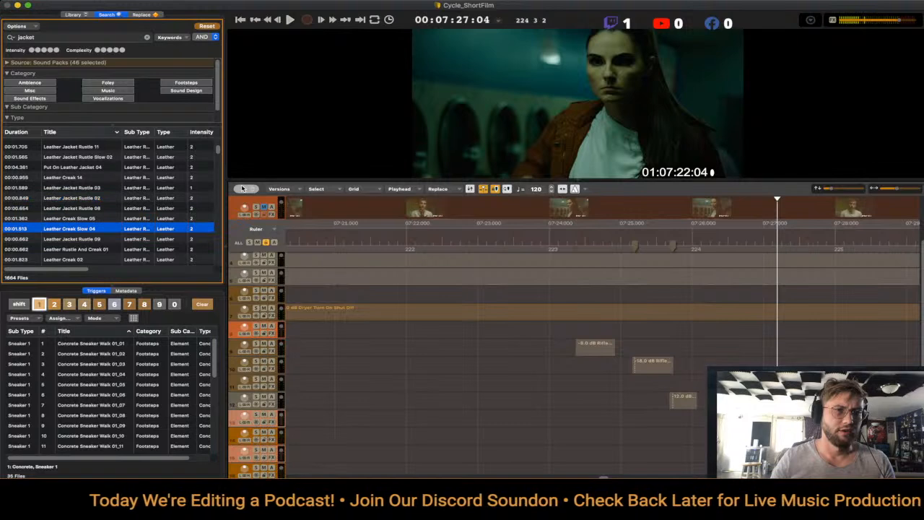
key("Up")
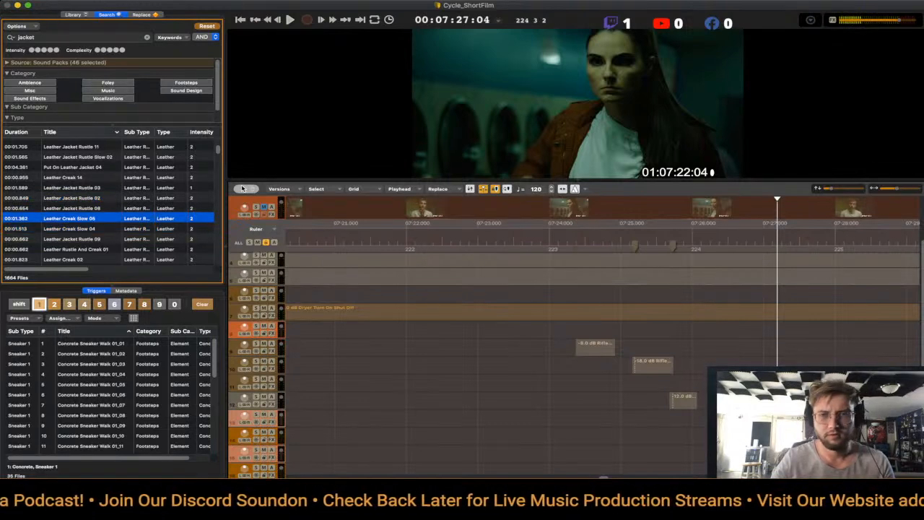
- Place Leather Creak Slow 05 on track 13 at 07:25:05, move its sync marker to about 07:25:15, and play it back
key("Left")
key("Right")
key("Left")
key("Return")
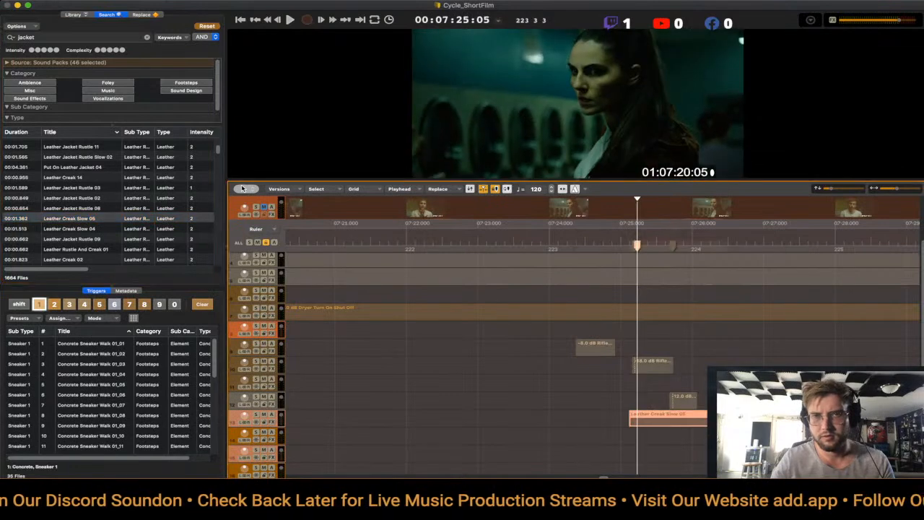
mouse_move(653, 419)
left_mouse_down()
mouse_move(644, 419)
mouse_move(687, 419)
left_mouse_up()
key("space")
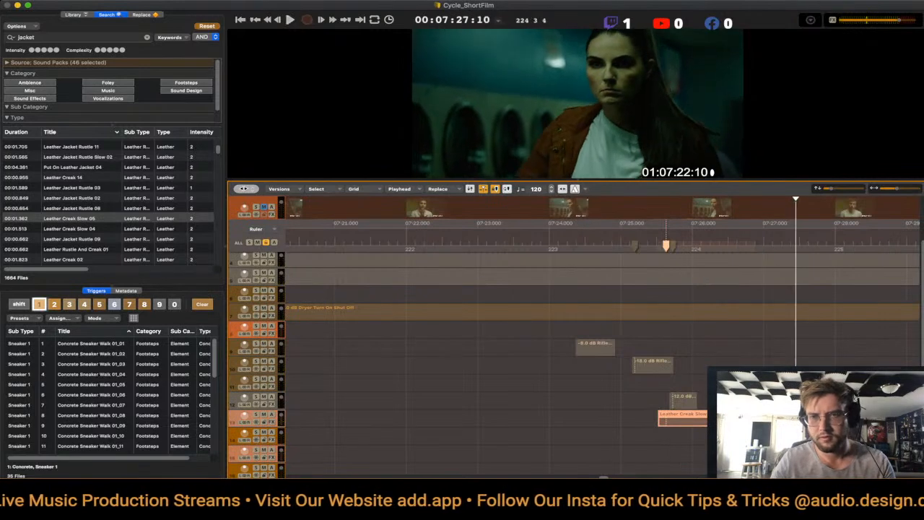
- Lower the Leather Creak Slow 05 clip on track 13 to -14 dB, checking its level in playback
key("space")
key("space")
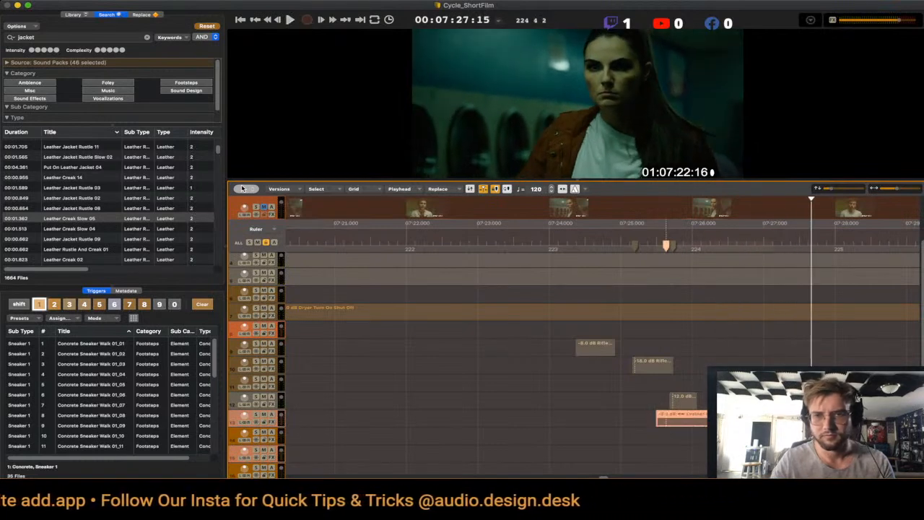
key("space")
key("space")
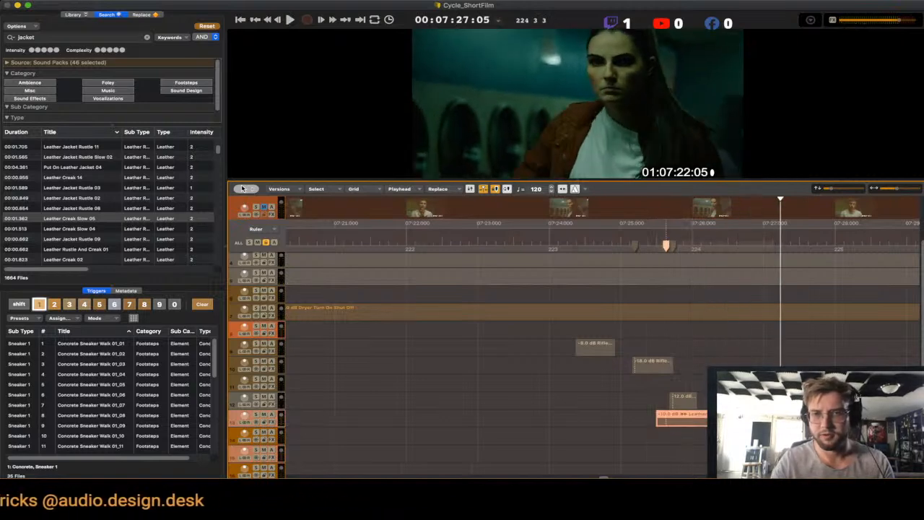
key("Down")
key("Down")
key("shift+Left")
key("shift+Left")
key("shift+Left")
key("space")
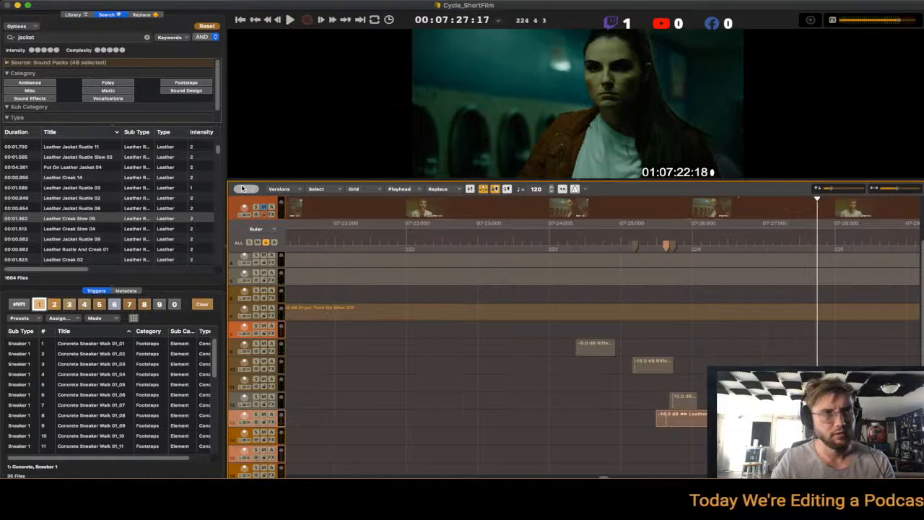
- Search the sound library for "gun handle", select the short clip on track 12, and play back the scene
key("super+f")
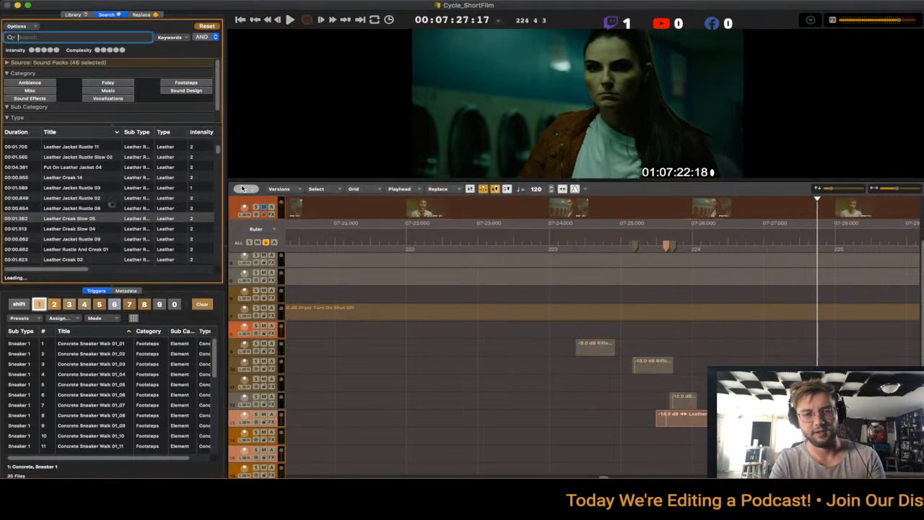
type("gun handle")
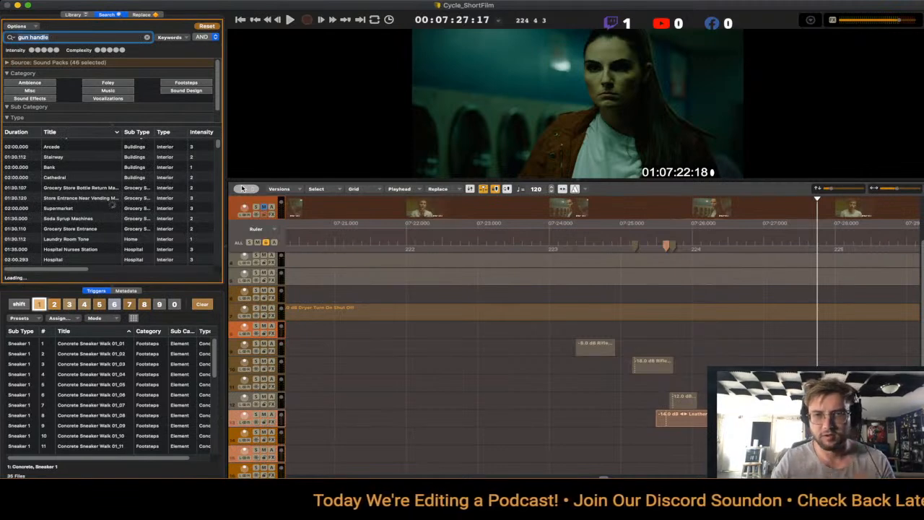
left_click(242, 188)
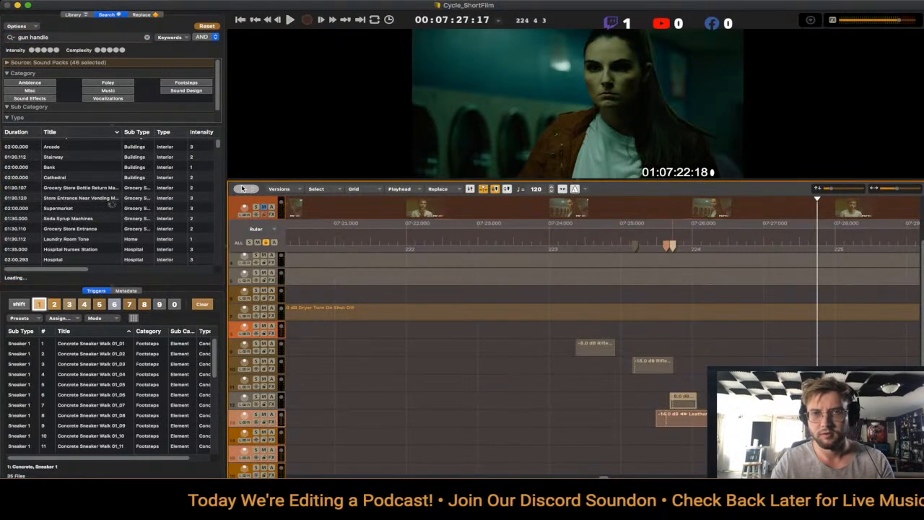
key("space")
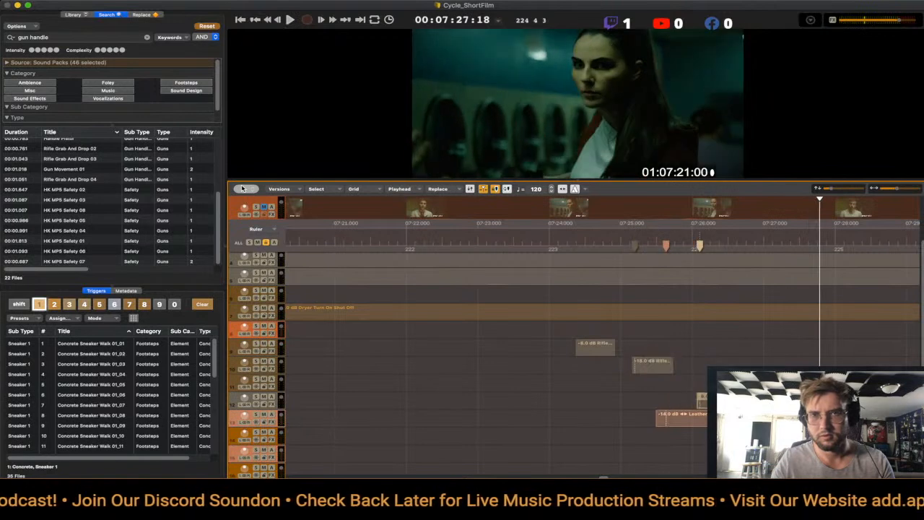
- Nudge the short track 12 clip later until its sync marker sits at about 07:27:02, and check it in playback
key("Right")
key("Left")
key("Left")
key("Left")
key("Left")
key("Left")
key("Left")
key("Left")
key("Left")
key("Left")
key("Left")
key("Left")
key("Left")
key("Left")
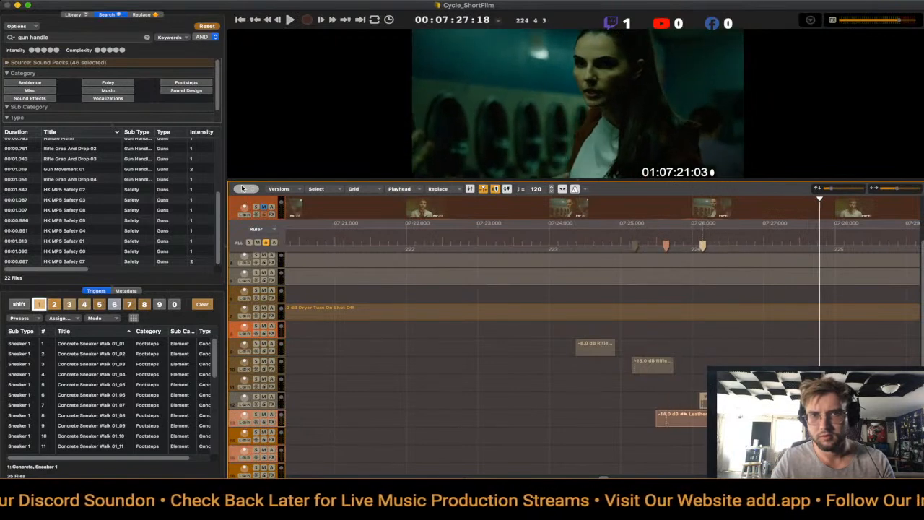
key("Right")
key("Right")
key("Right")
key("Right")
key("Right")
key("Right")
key("Right")
key("Right")
key("Right")
key("Right")
key("Right")
key("Right")
key("Right")
key("Right")
key("Right")
key("Right")
key("Right")
key("Right")
key("Right")
key("Right")
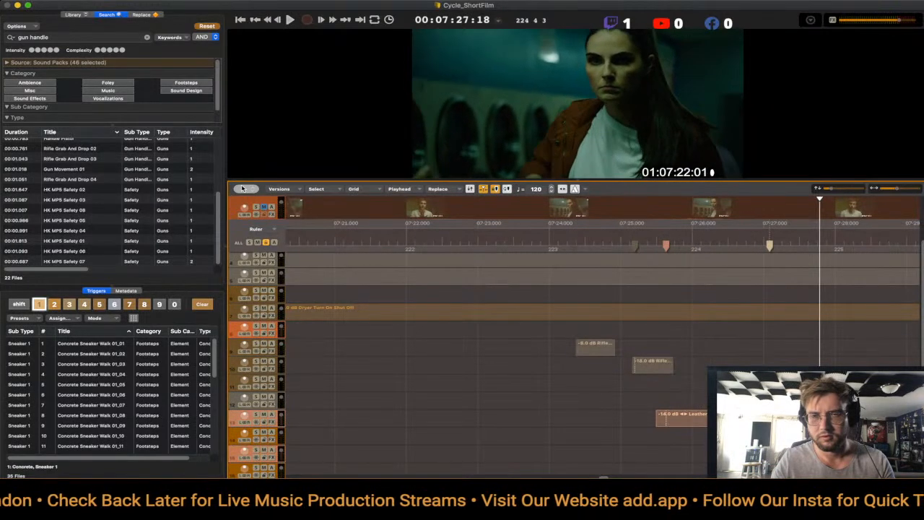
key("space")
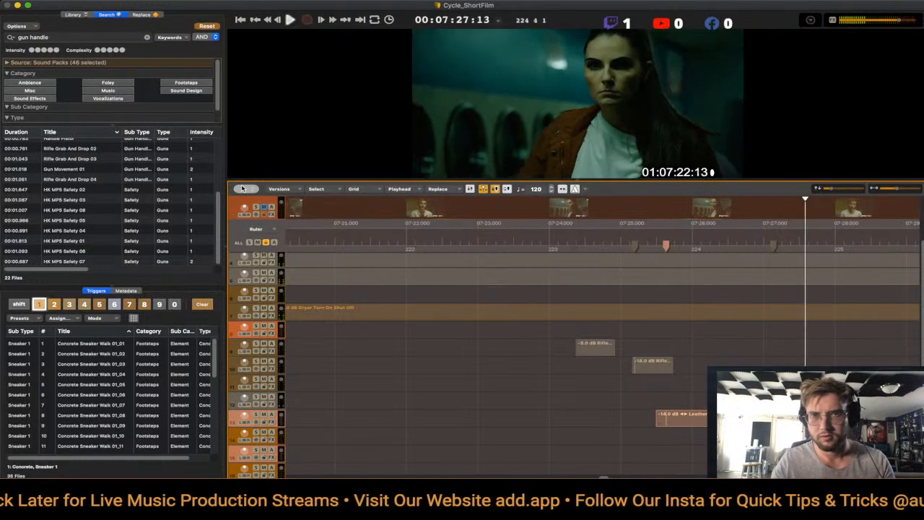
key("space")
key("space")
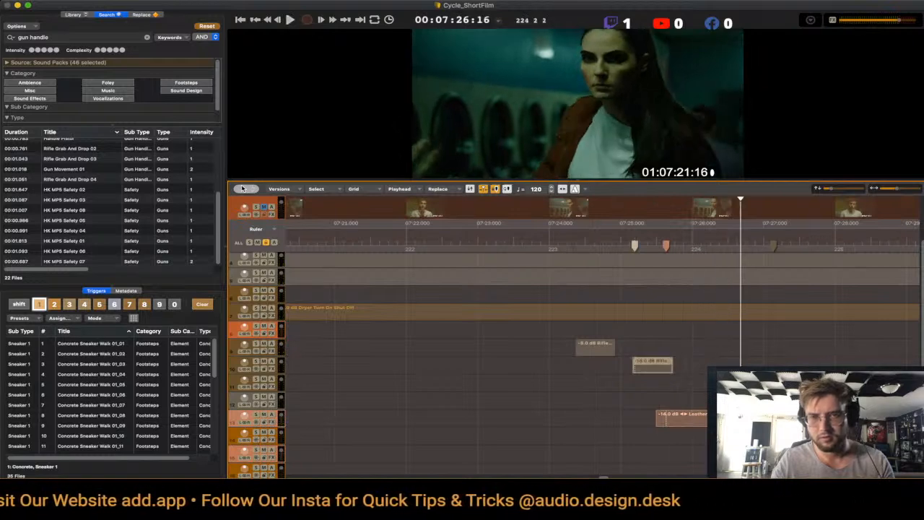
- Swap the track 10 rifle clip for a longer Rifle Grab And Drop sound, shift it about three frames earlier, and play it back
key("space")
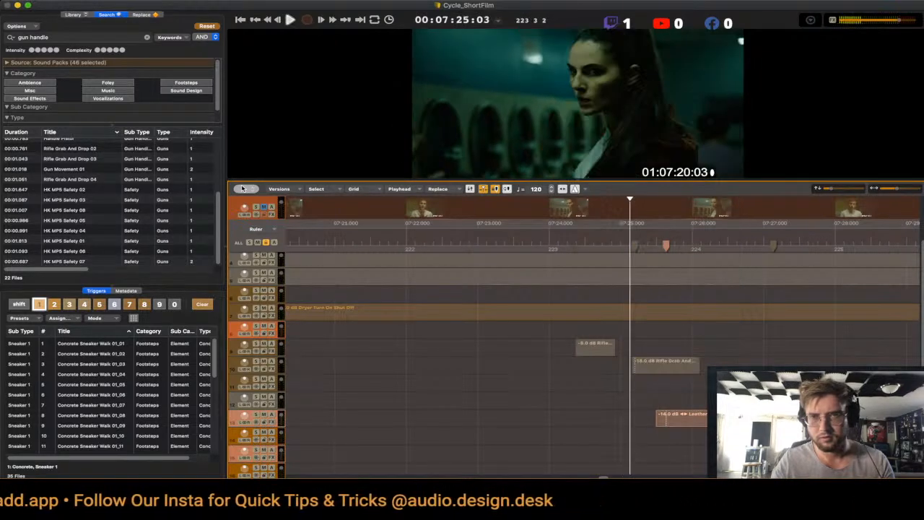
key("space")
key("space")
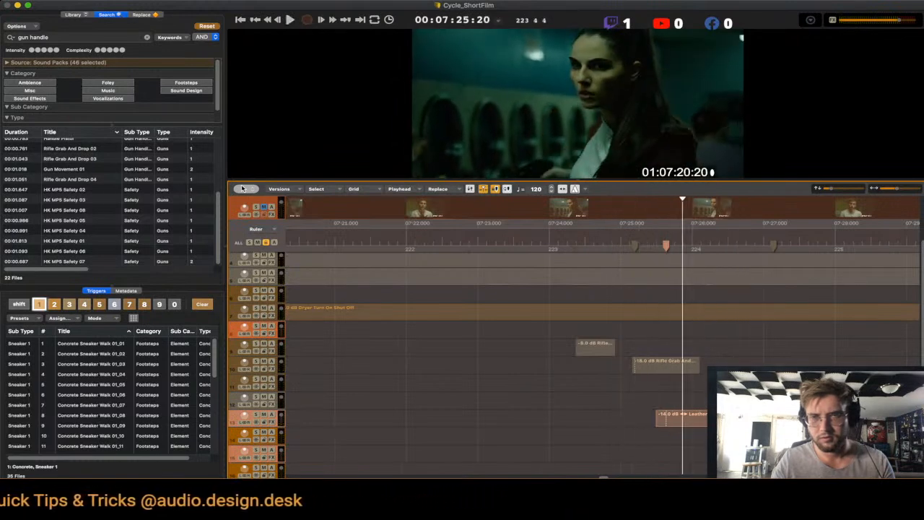
left_click_drag(666, 366, 657, 366)
key("space")
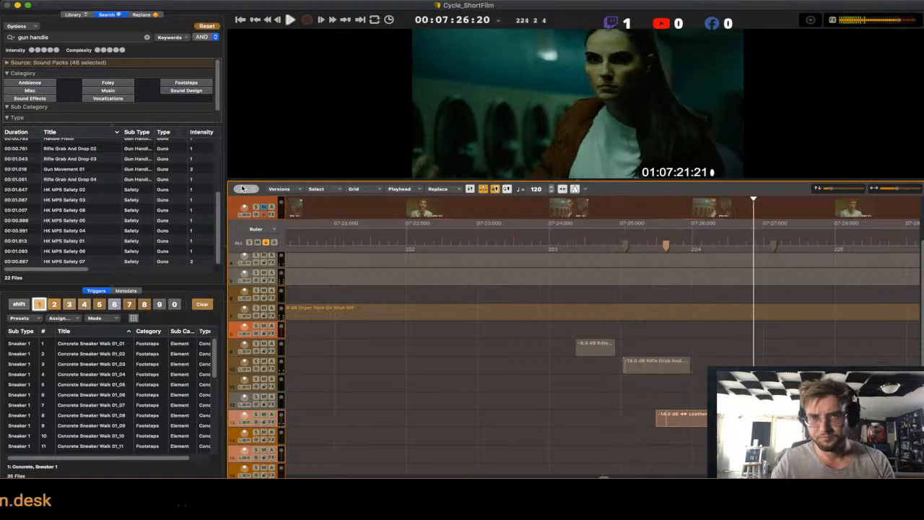
key("space")
key("space")
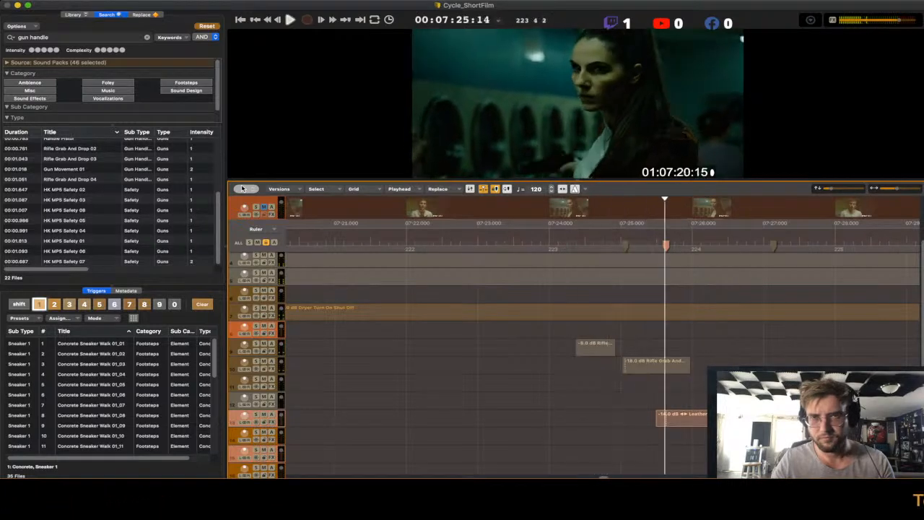
- Replace the long Rifle Grab And Drop clip on track 10 with a shorter rifle sound and check it in playback
key("super+z")
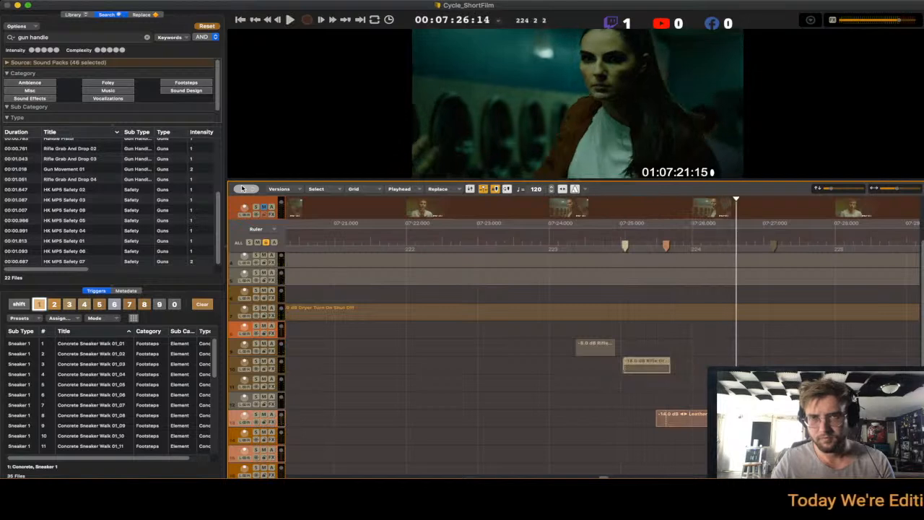
key("space")
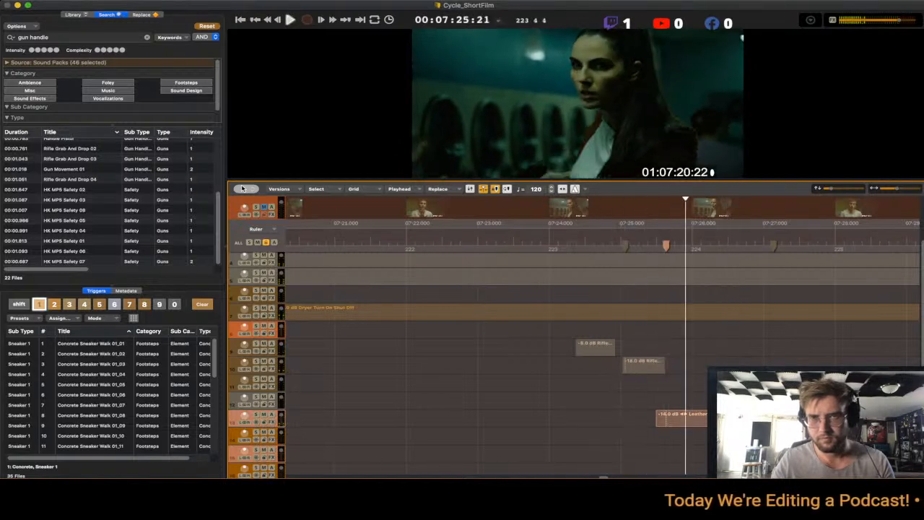
key("space")
- Nudge the Leather Creak Slow 05 clip on track 13 about two frames earlier and play it back
key("Left")
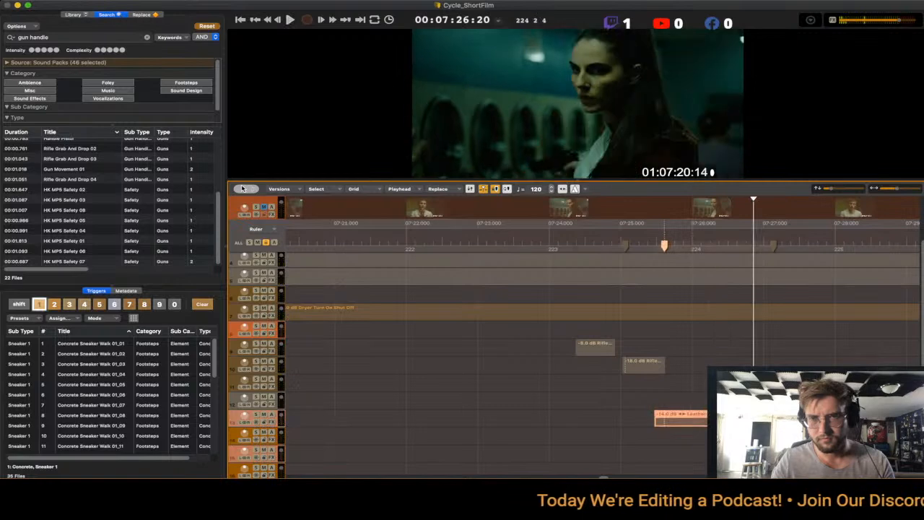
key("space")
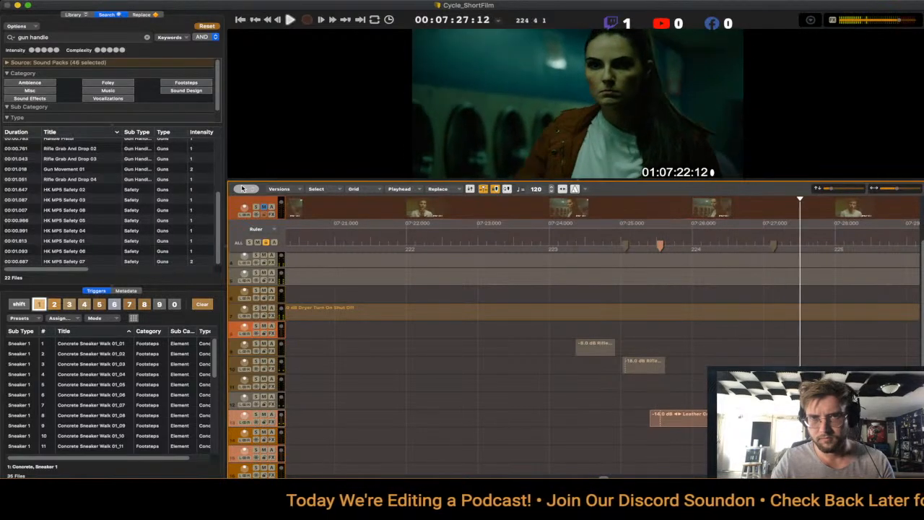
key("space")
key("space")
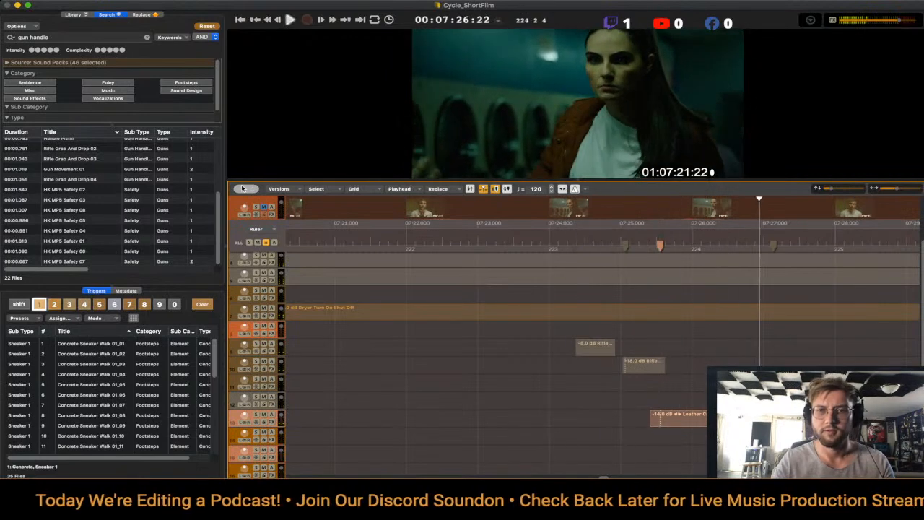
- Lower the rifle clip on track 10 to -20 dB and listen to the mix from about 07:25
key("space")
key("space")
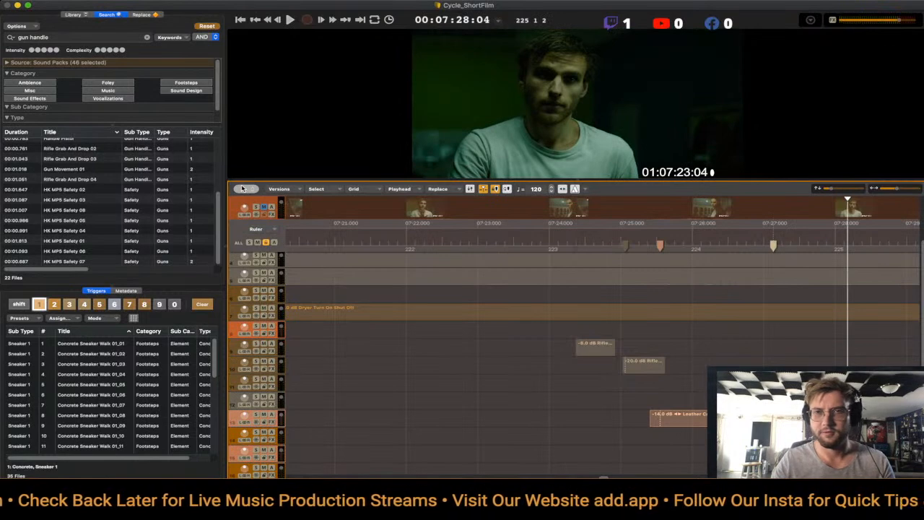
key("space")
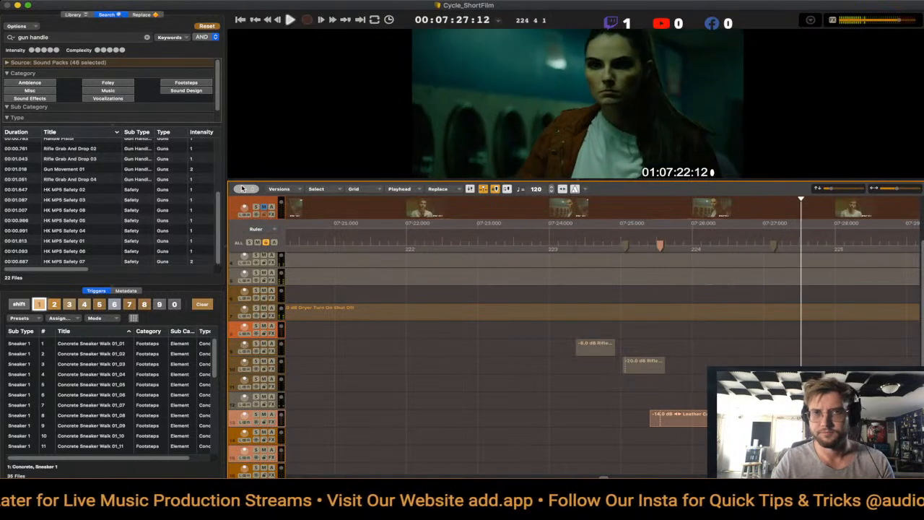
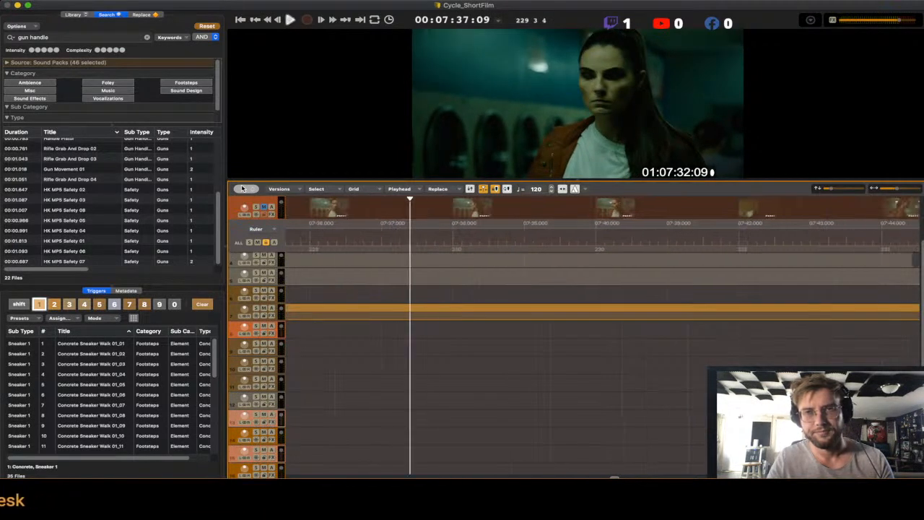
- Review the woman's turn and movement between about 07:37 and 07:42, stopping the playhead at 07:40:17
key("space")
key("Up")
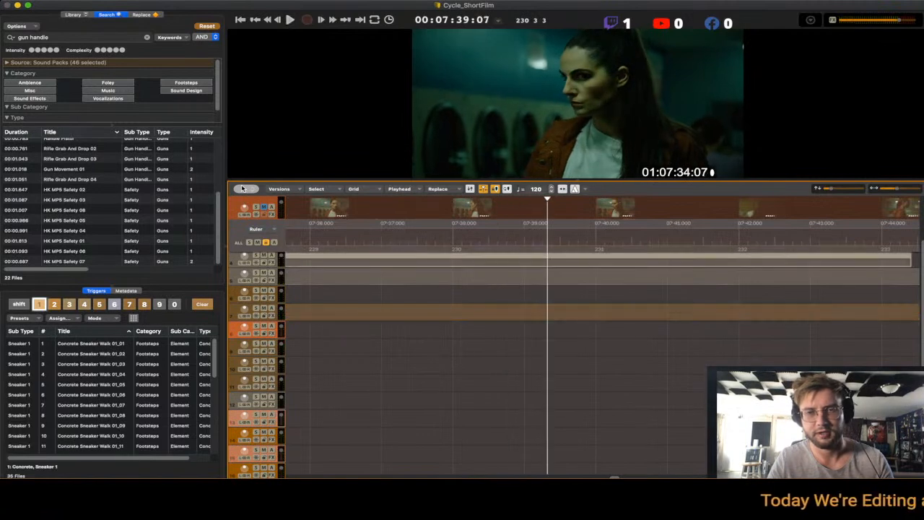
scroll(242, 188, "right", 5)
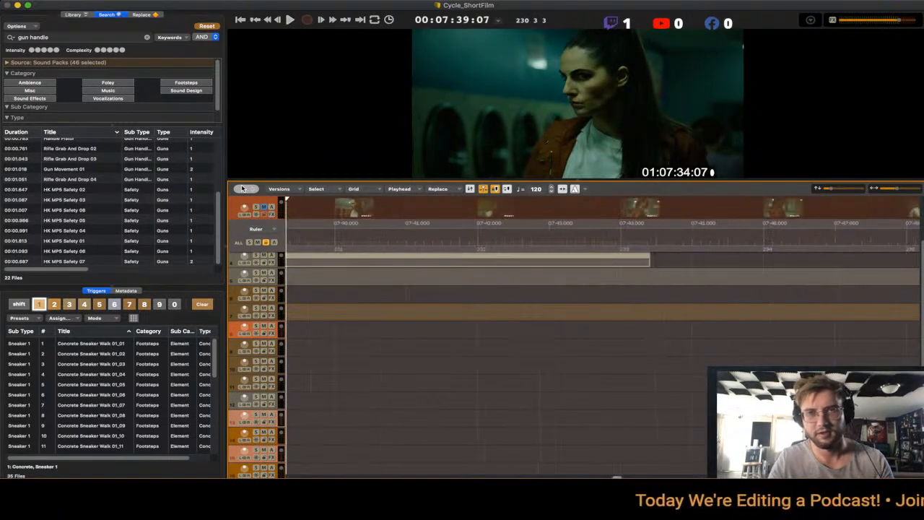
key("Right")
key("Down")
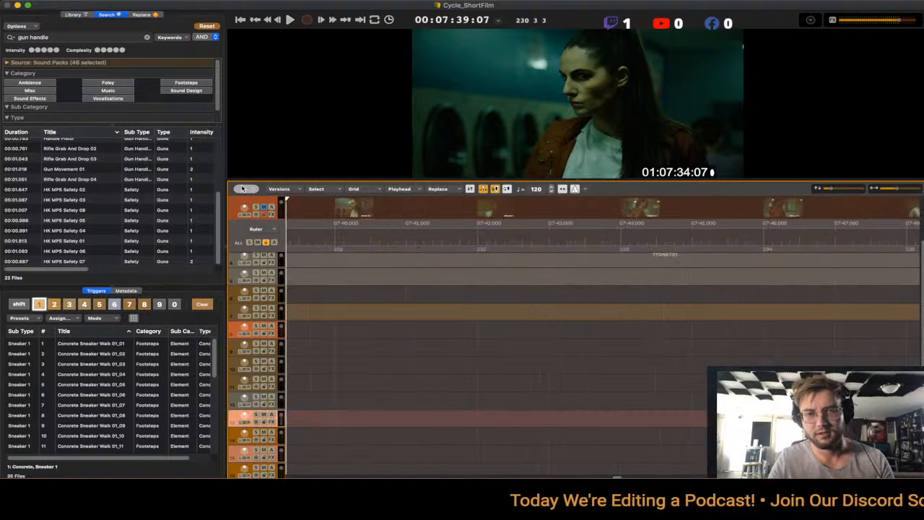
scroll(241, 189, "left", 4)
key("Left")
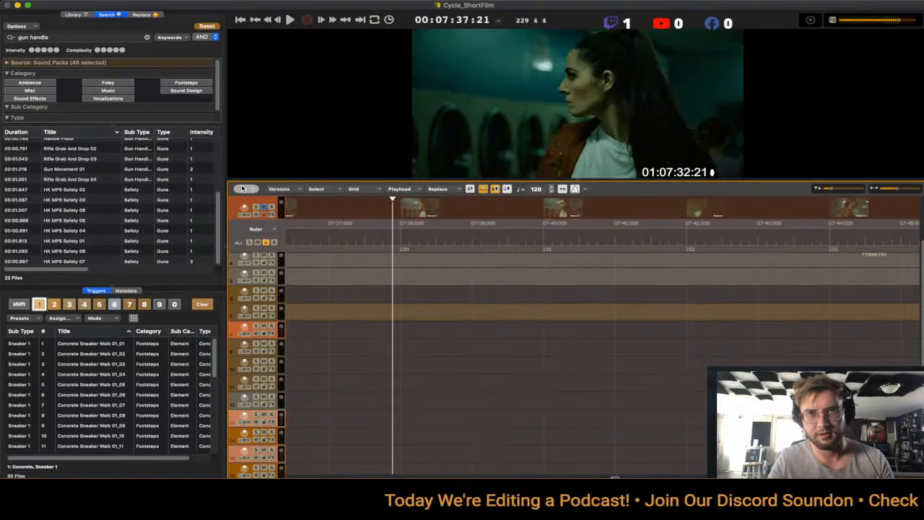
key("Left")
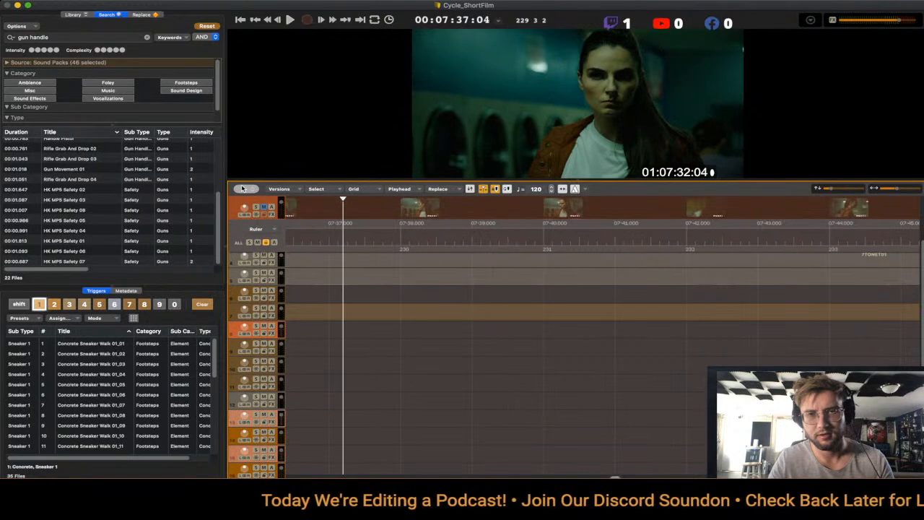
scroll(242, 189, "left", 4)
key("Left")
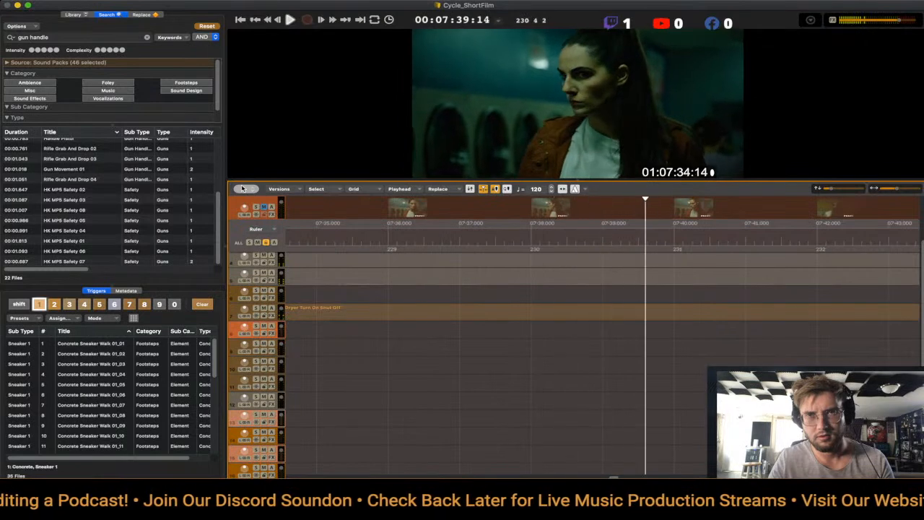
key("space")
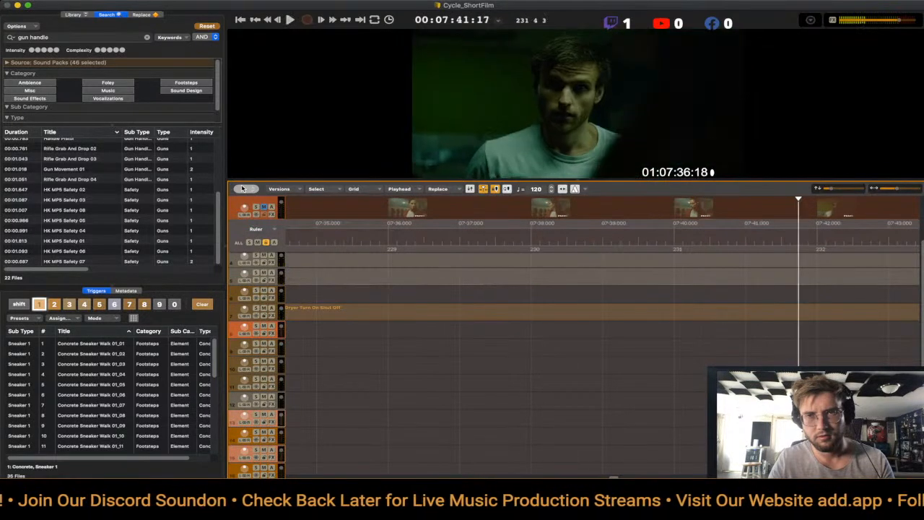
key("shift+Left")
key("space")
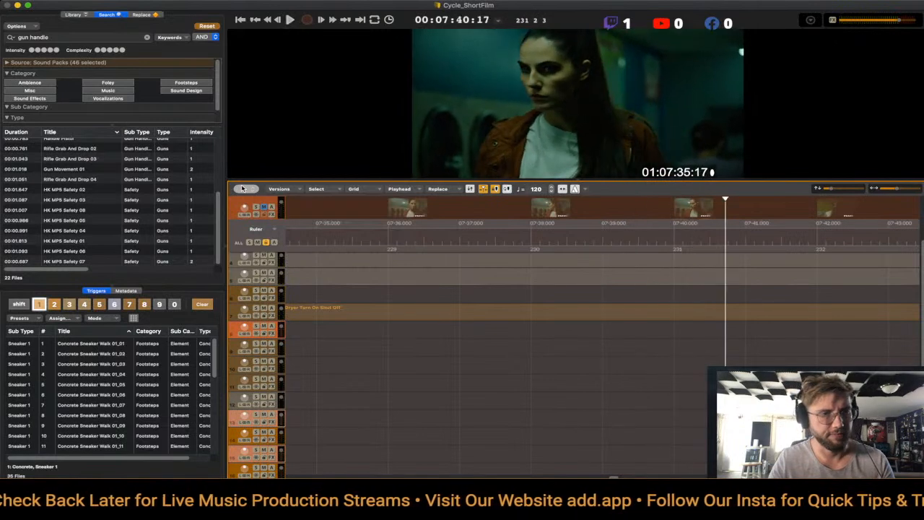
- Check the sounds assigned to triggers 2 and 3, and clear the Body Fall sounds from trigger 3
key("3")
key("2")
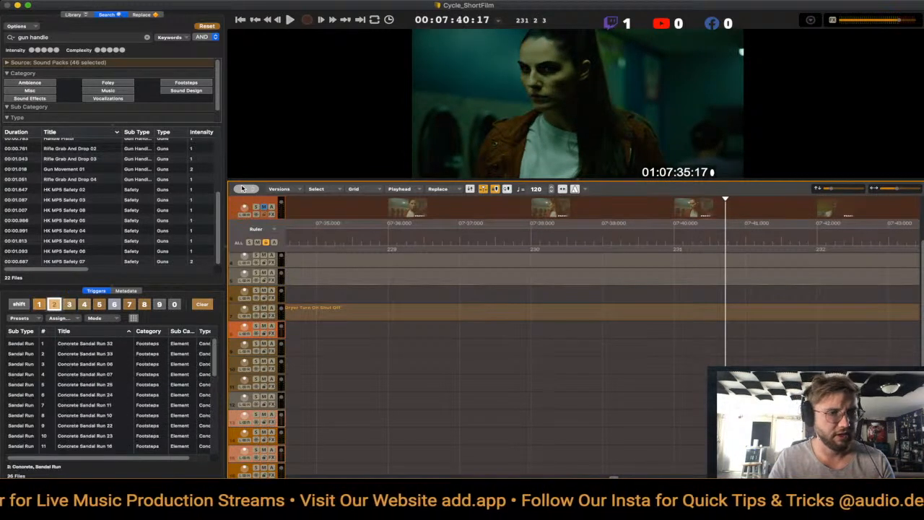
key("3")
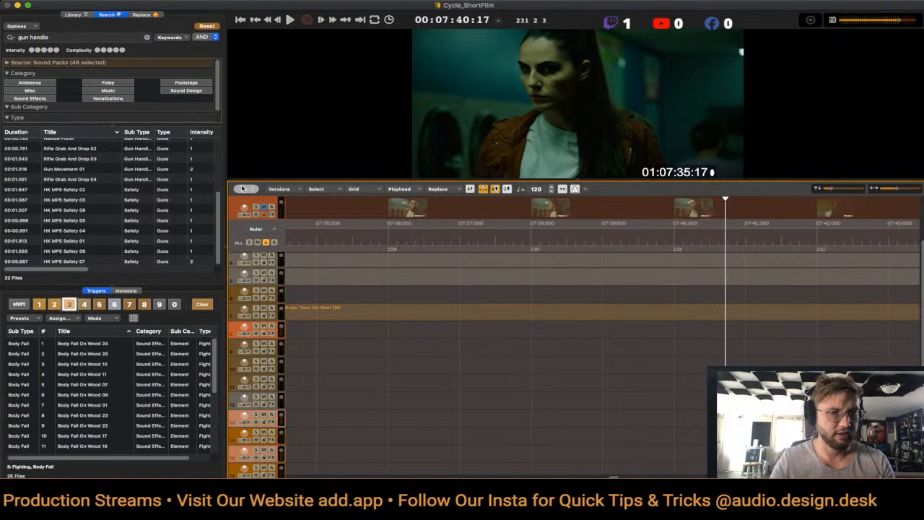
key("BackSpace")
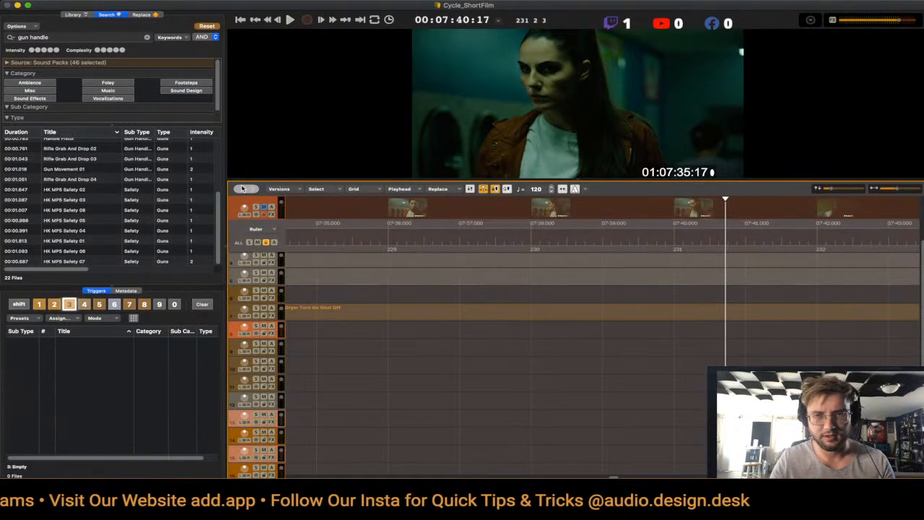
- Find the earlier footstep clip on track 14 around 06:43 and load the Concrete, Hard Sole Run sounds into trigger 3
scroll(242, 188, "left", 20)
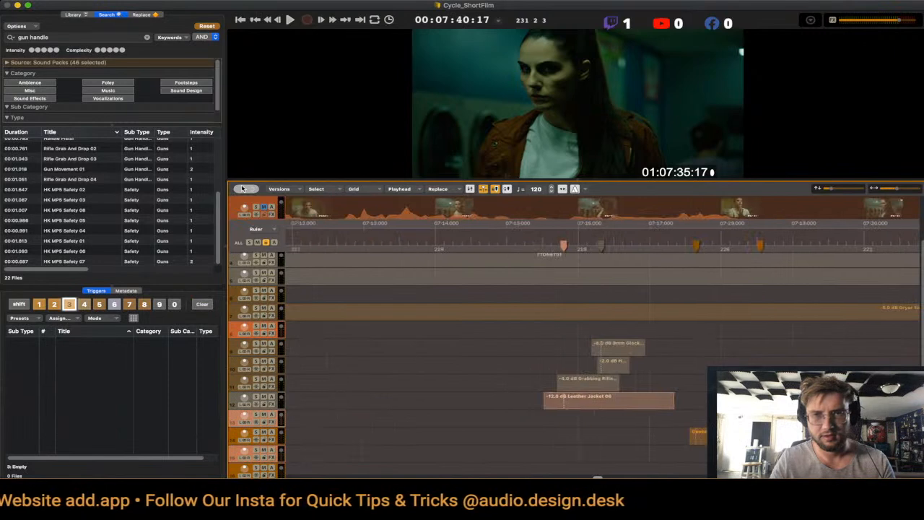
scroll(242, 189, "left", 20)
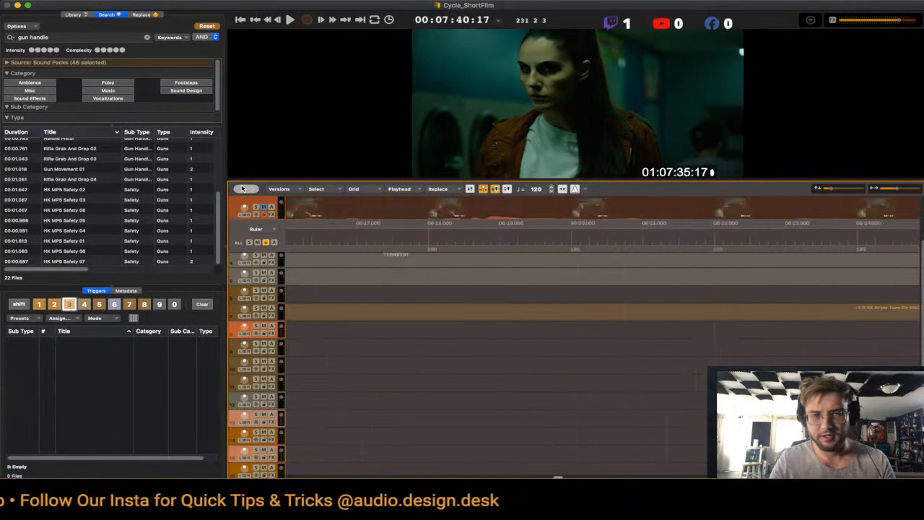
scroll(242, 188, "right", 20)
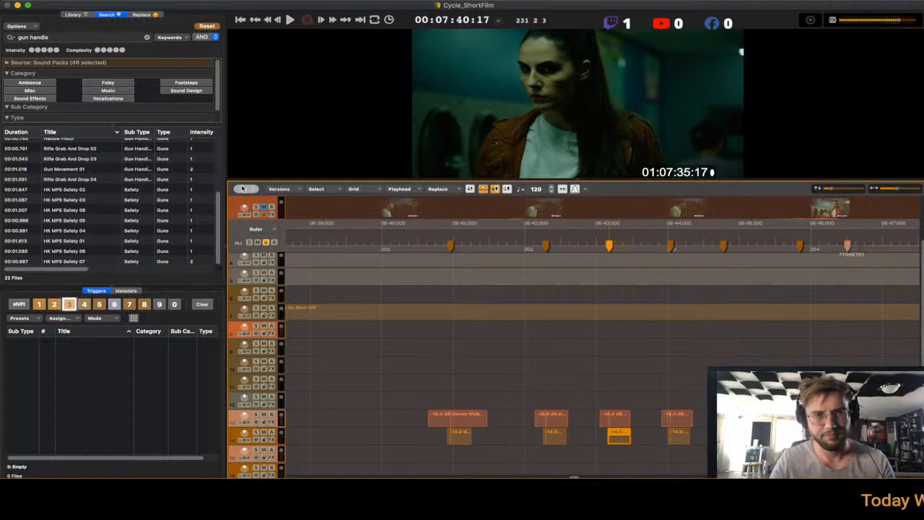
scroll(569, 332, "right", 20)
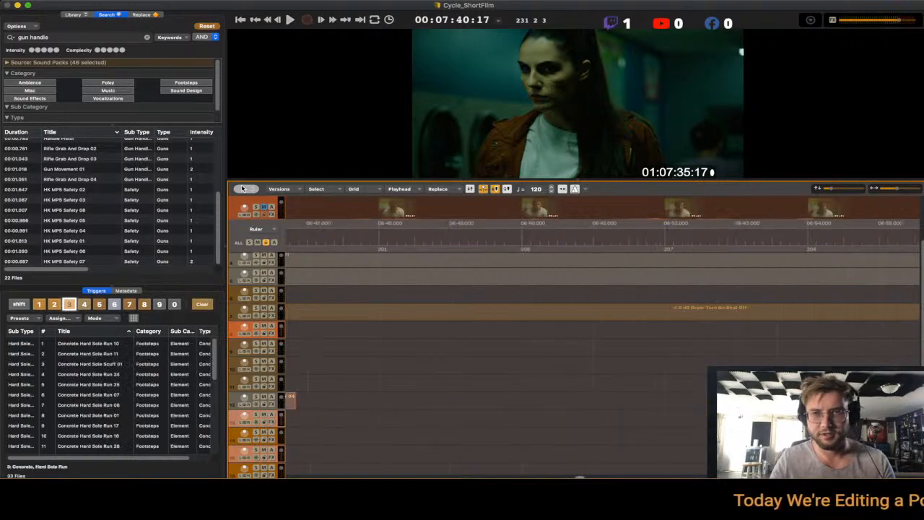
- Perform six Concrete, Hard Sole Run footsteps from trigger 3 in time with playback, between about 07:40:12 and 07:46:06
scroll(569, 332, "right", 8)
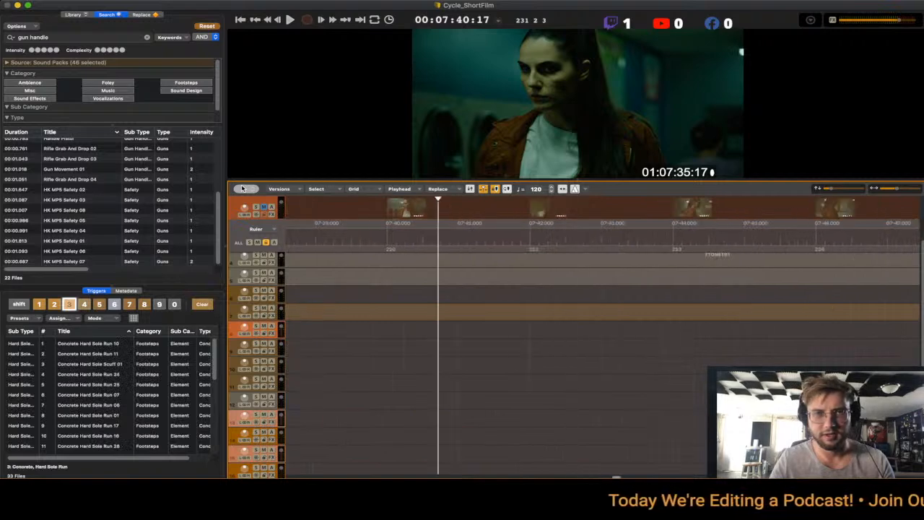
key("Left")
key("space")
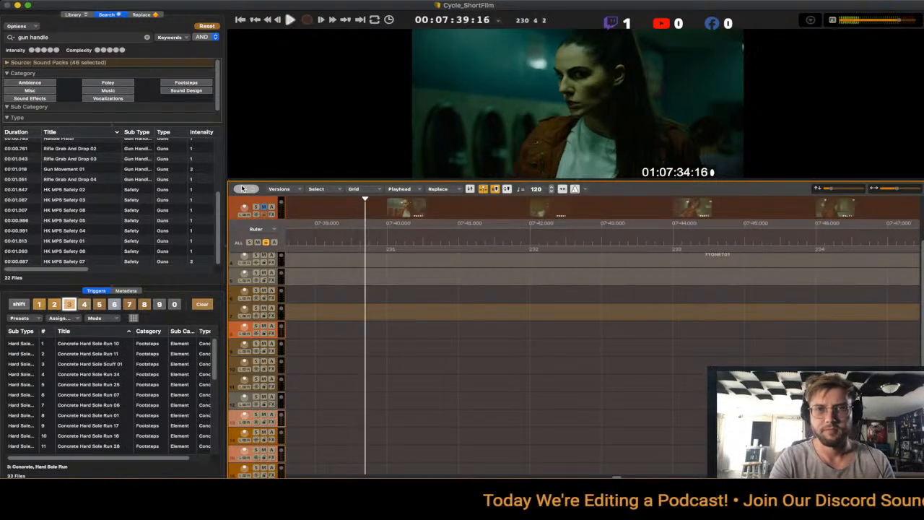
key("3")
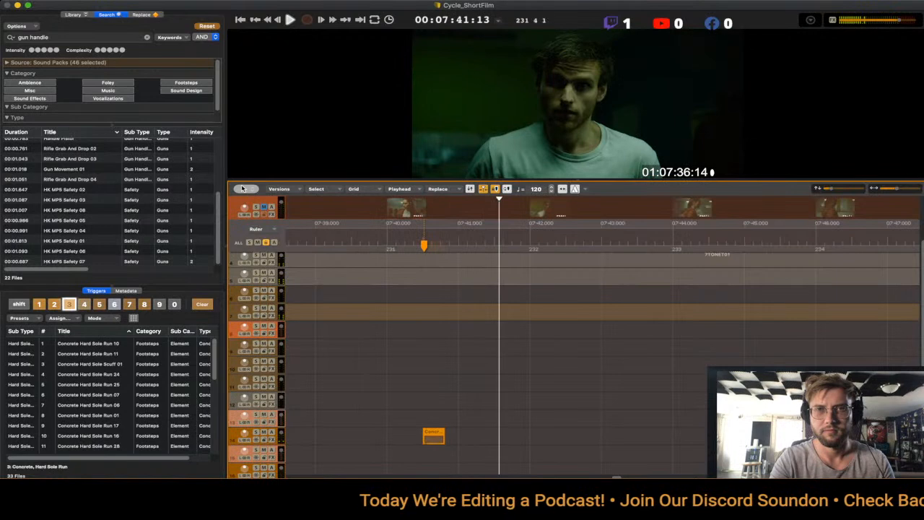
key("3")
key("3")
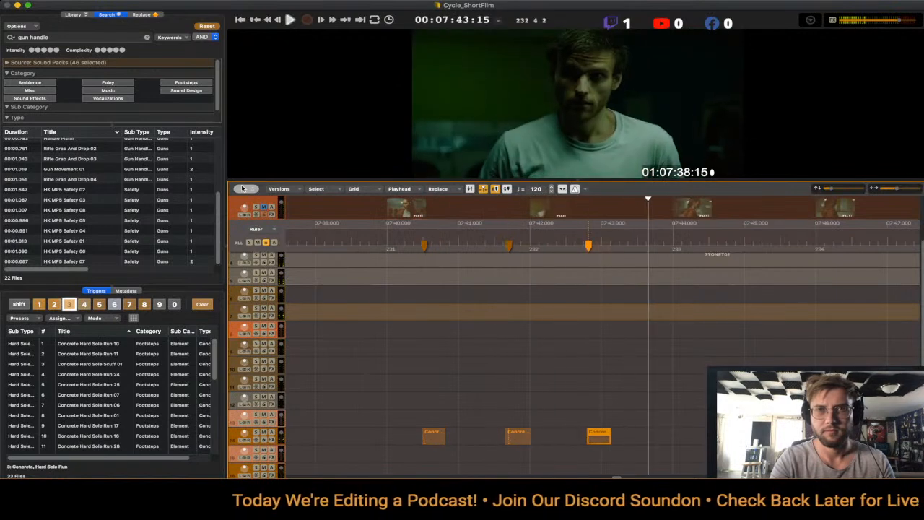
key("3")
key("3")
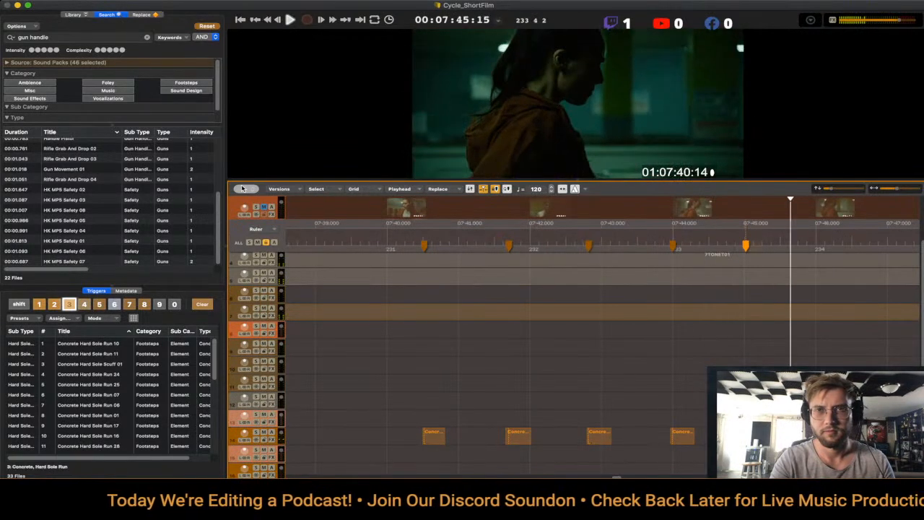
key("3")
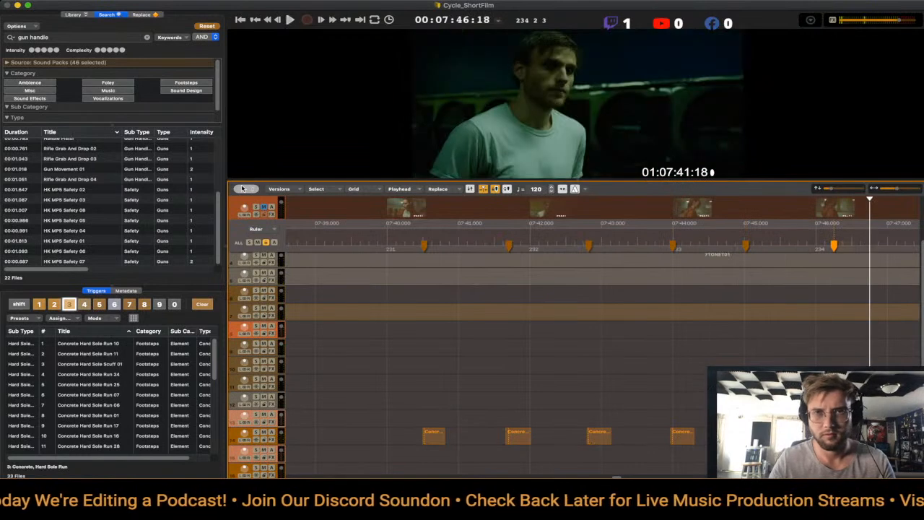
key("space")
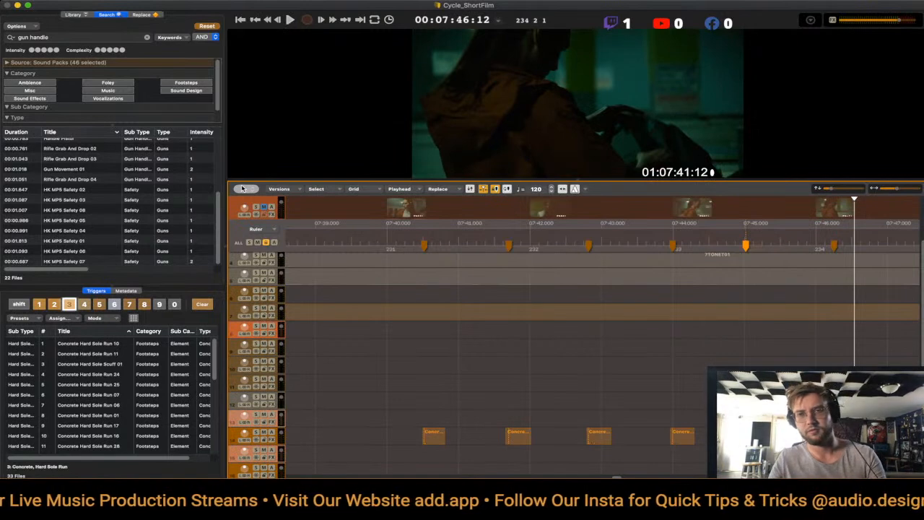
- Play back the new footsteps and park the playhead at 07:40:14, beside the first step
key("Left")
key("space")
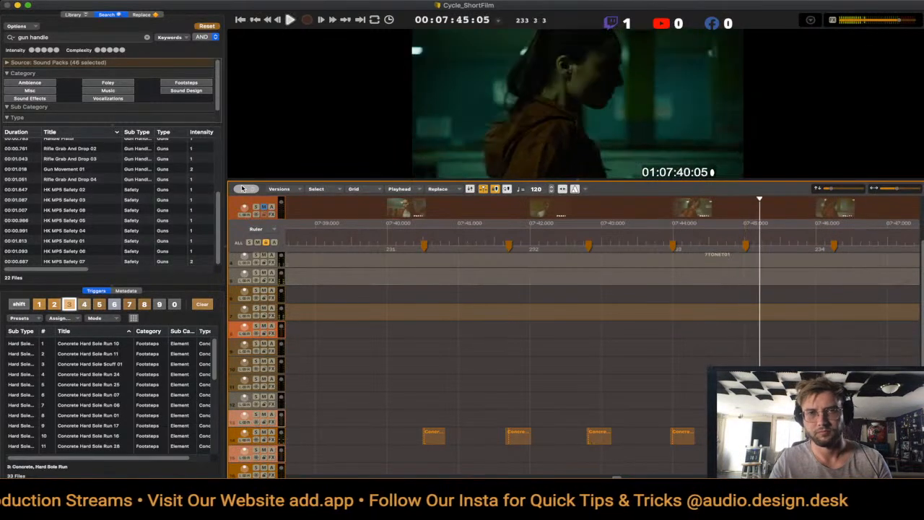
key("space")
key("Left")
key("space")
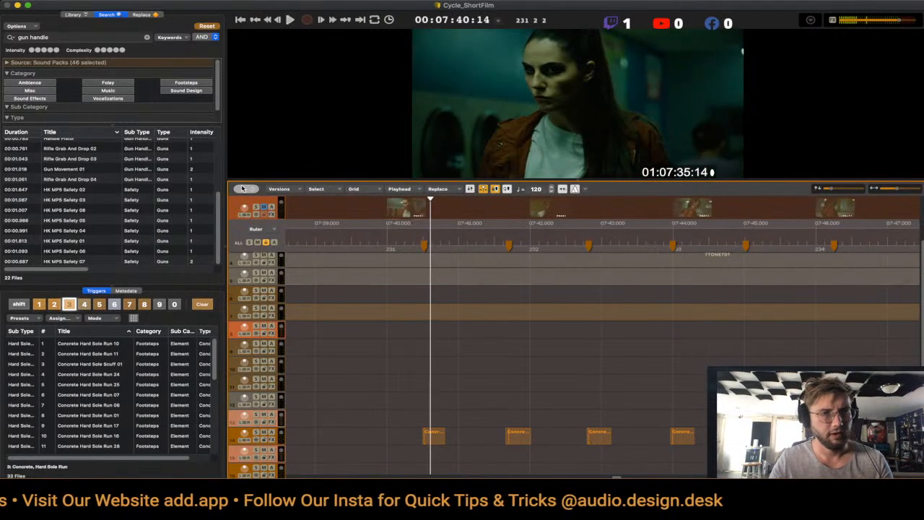
- Insert Concrete Hard Sole Scuff 01 from trigger 3 at 07:40:14 on track 14
key("Tab")
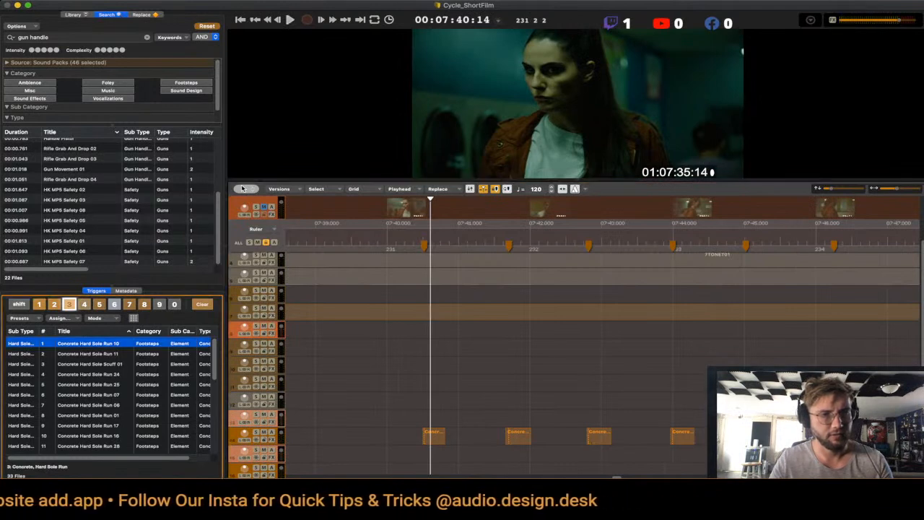
key("Down")
key("Down")
key("Tab")
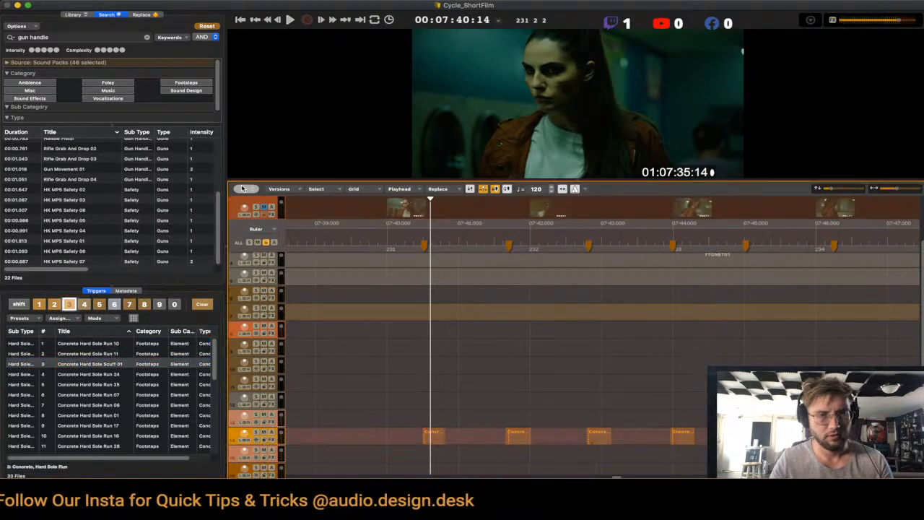
key("Tab")
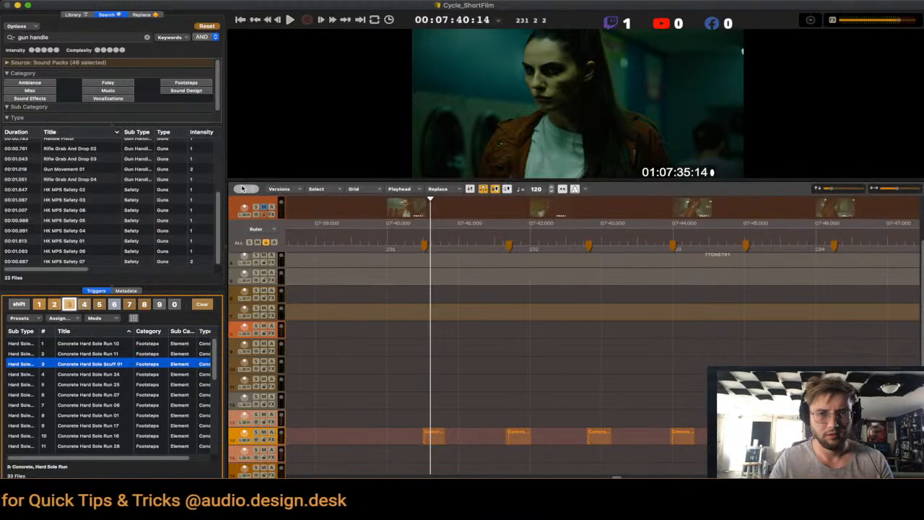
key("Return")
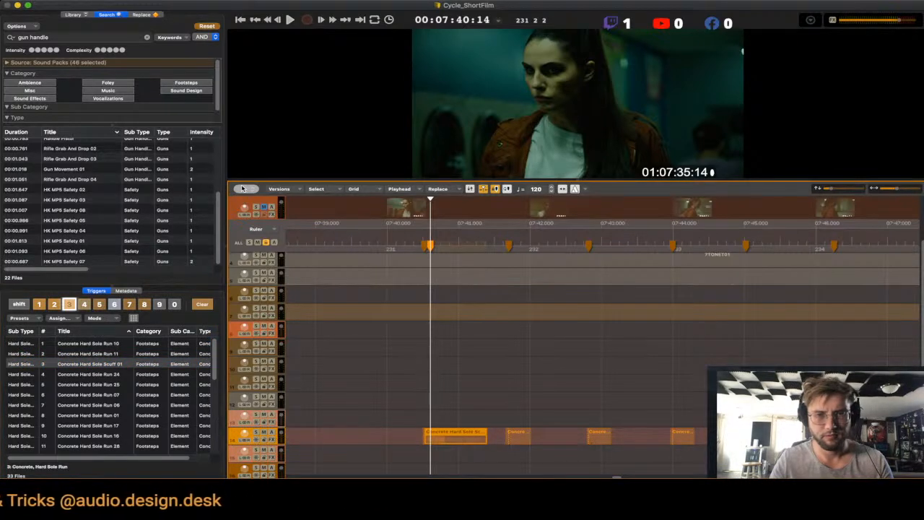
- Delete the original first footstep beneath the scuff, nudge the scuff slightly earlier and check its timing in playback
key("Up")
key("Down")
key("BackSpace")
key("Up")
key("Left")
key("alt+Down")
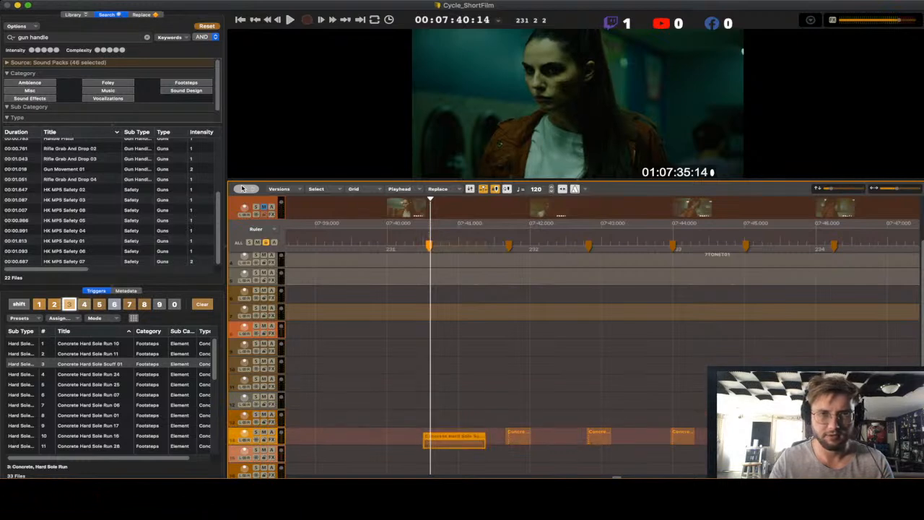
key("space")
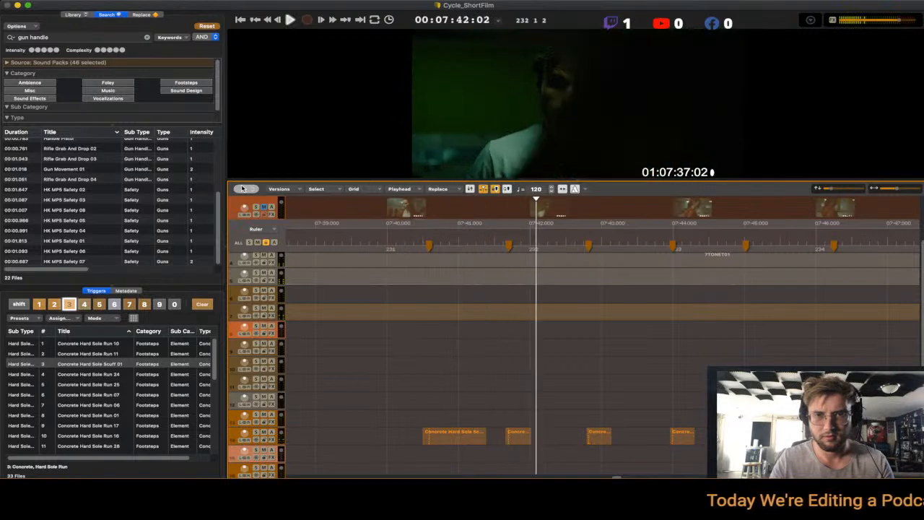
key("space")
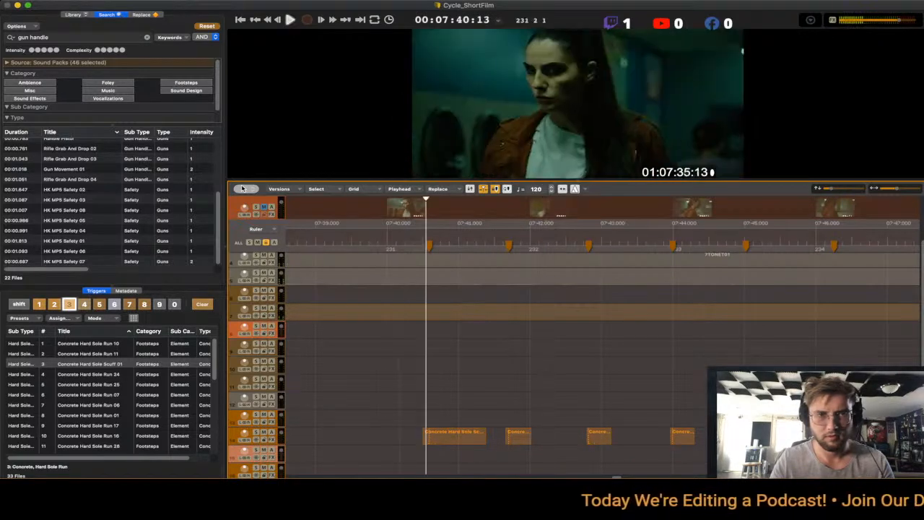
- Audition the other scuff sounds and replace the first footstep clip with Concrete Hard Sole Scuff 02
scroll(108, 395, "down", 6)
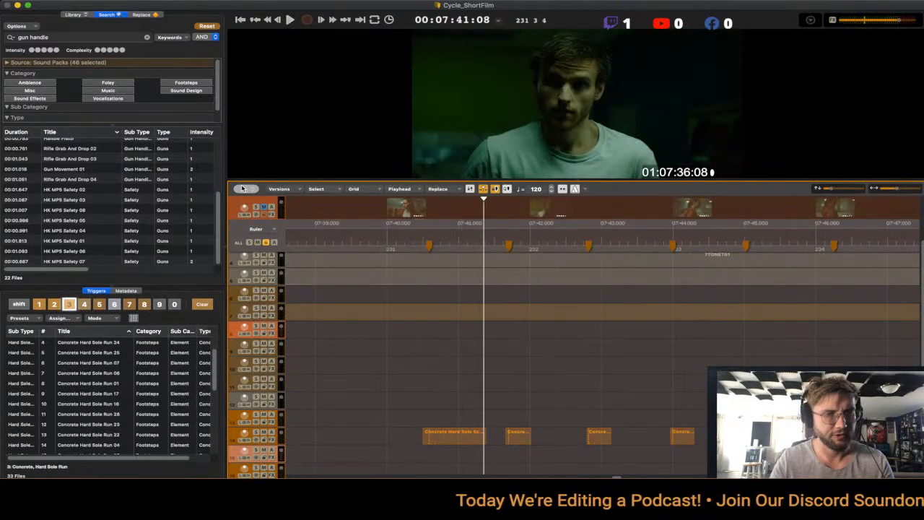
scroll(91, 395, "down", 2)
left_click(90, 379)
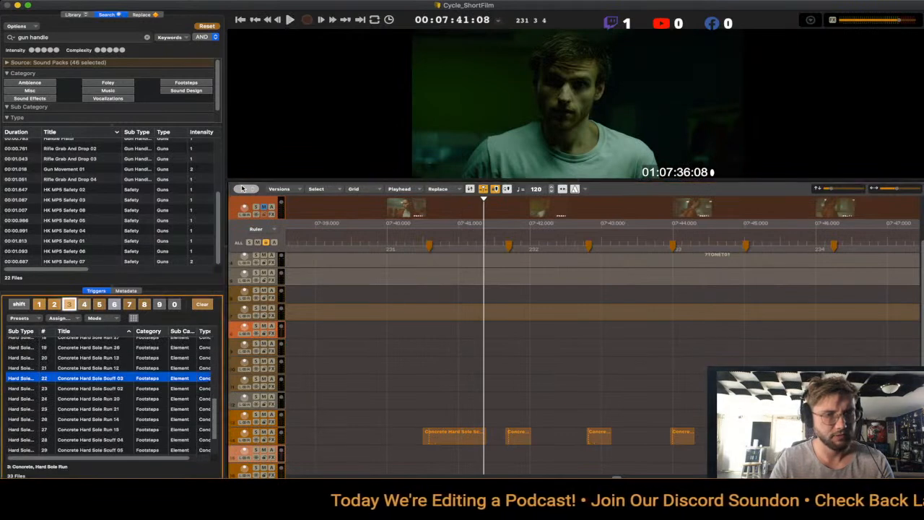
key("Down")
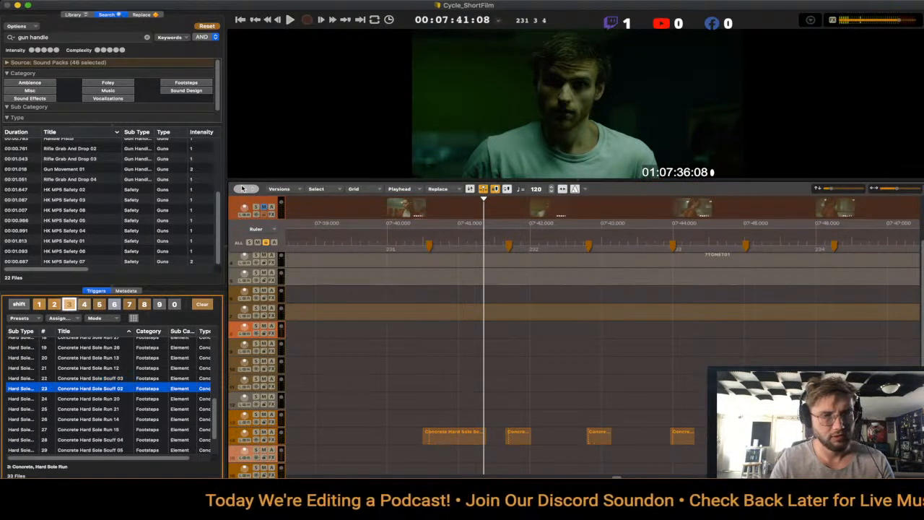
left_click(454, 436)
left_click(91, 389)
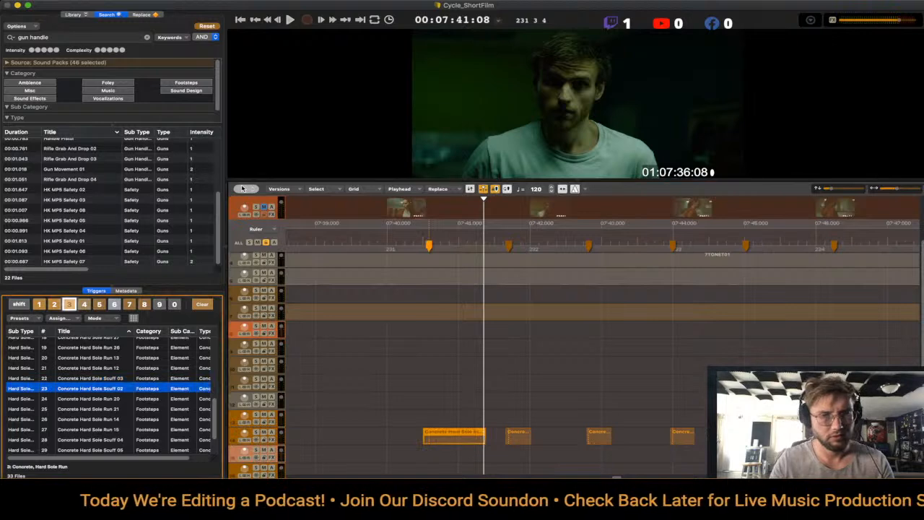
key("Return")
key("space")
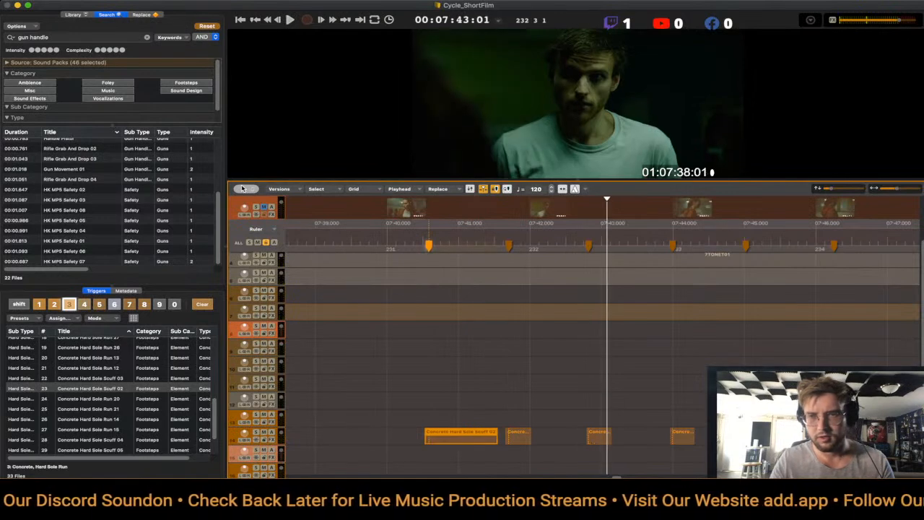
- Lower the scuff clip to -18 dB and the remaining footsteps on track 14 to -16 dB, checking the balance in playback
left_click_drag(664, 426, 456, 435)
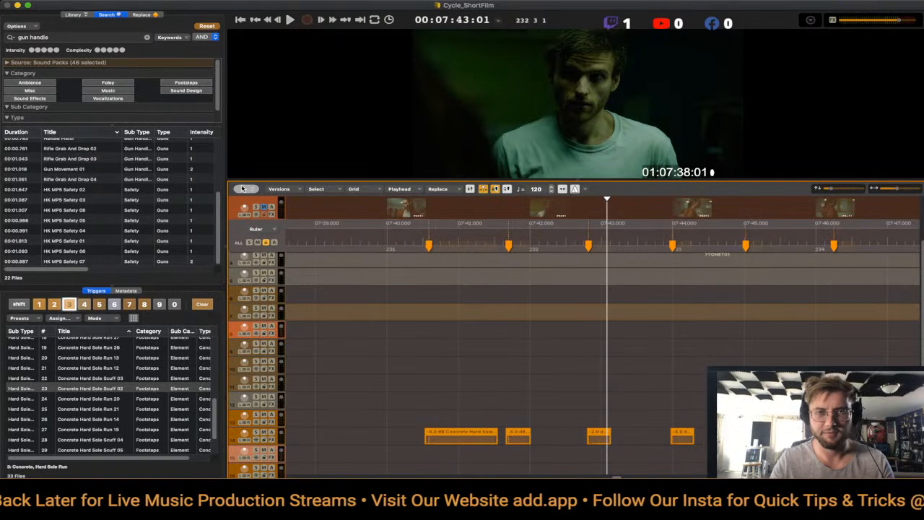
key("space")
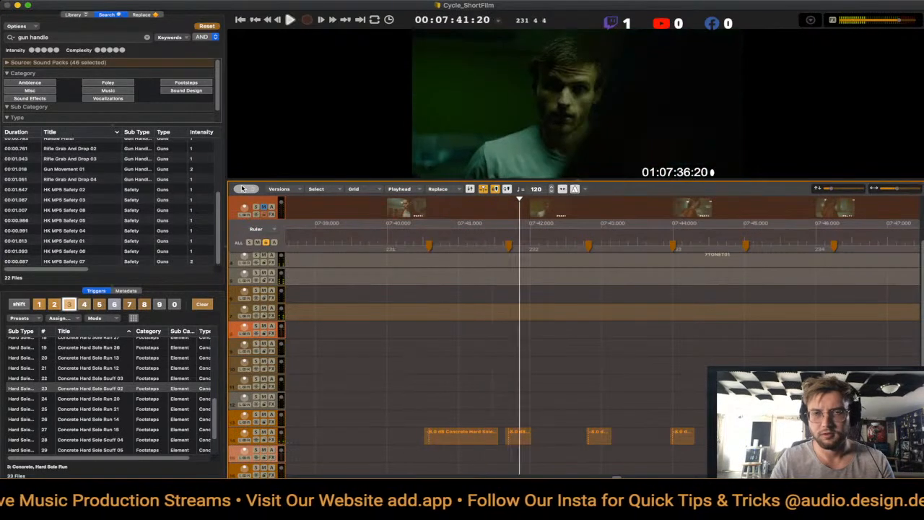
key("space")
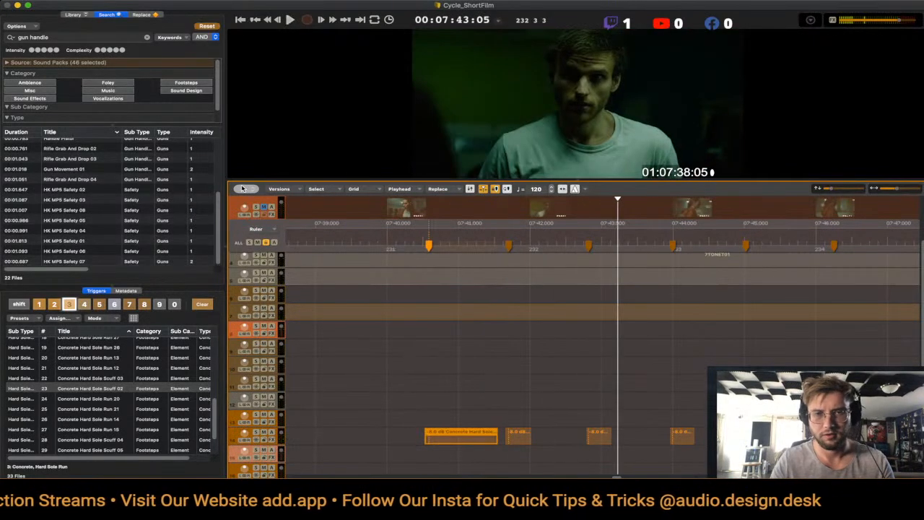
key("space")
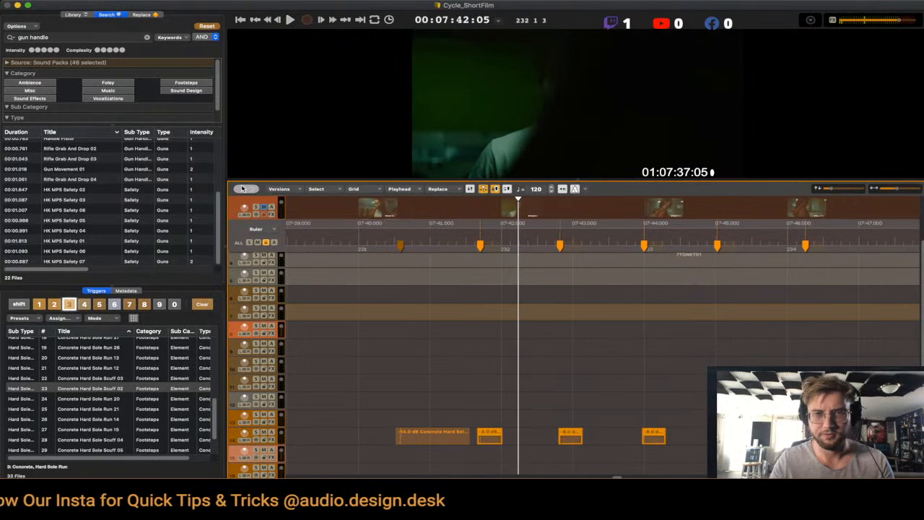
key("space")
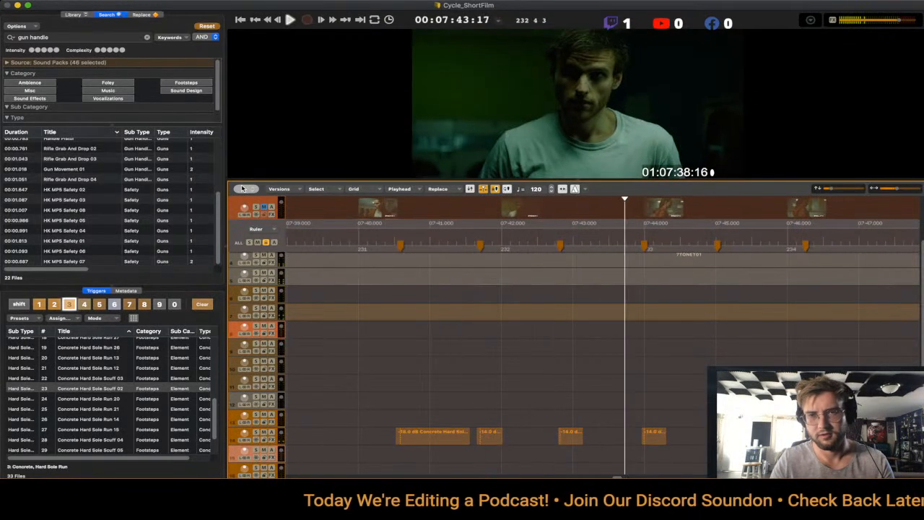
left_click_drag(491, 403, 812, 442)
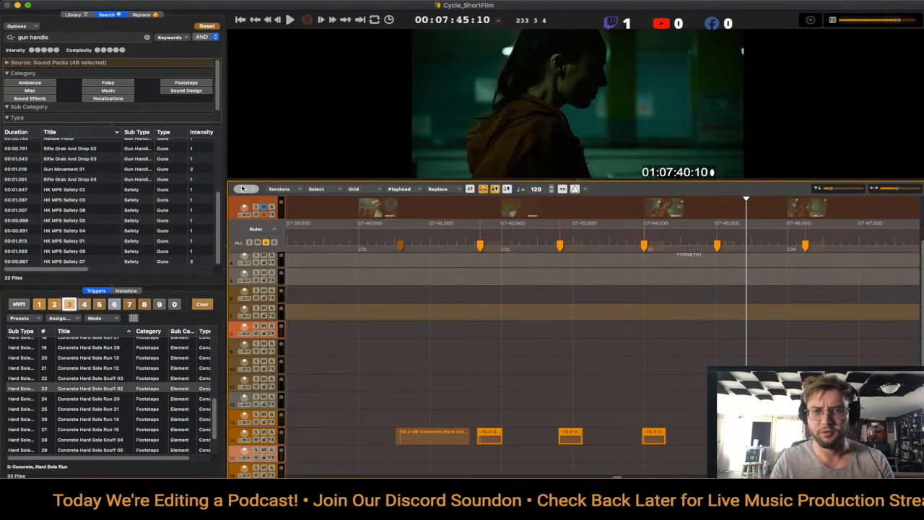
left_click(363, 405)
key("space")
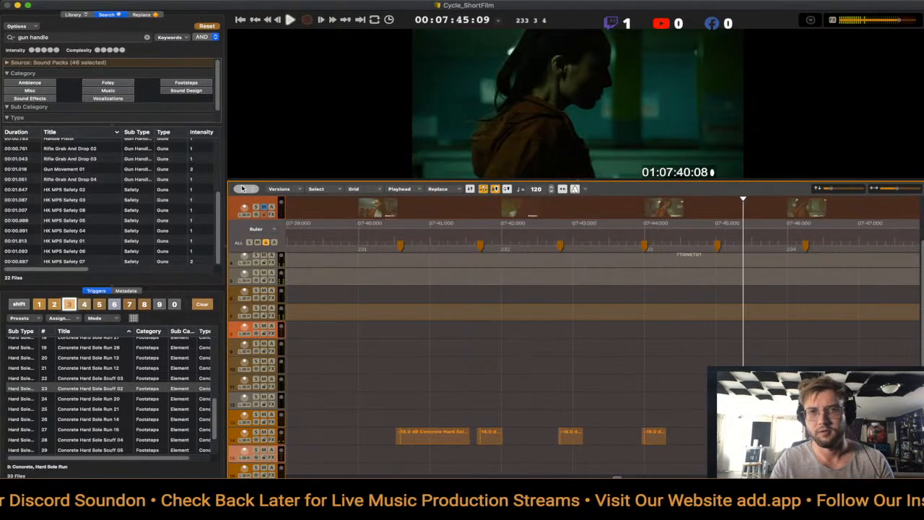
- Move the fifth footstep earlier to about 07:44:20 and the sixth to about 07:45:10 to match the woman's walk
key("space")
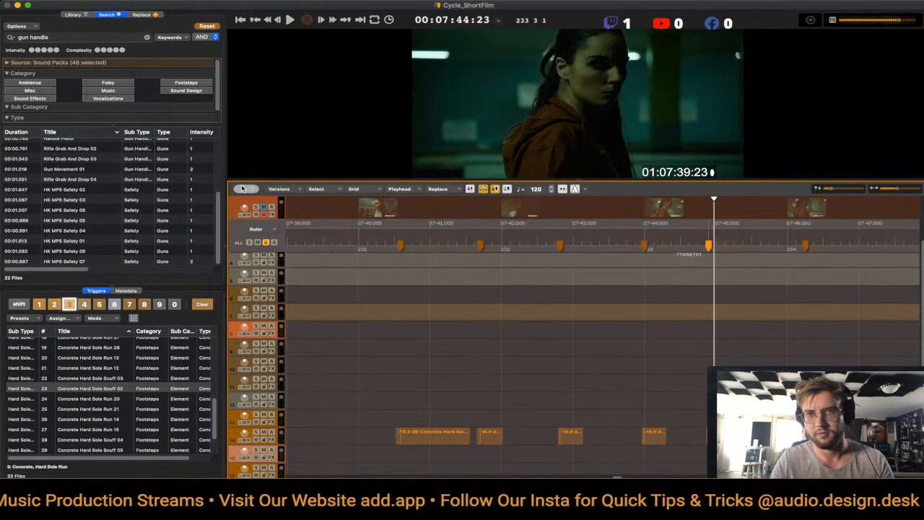
key("space")
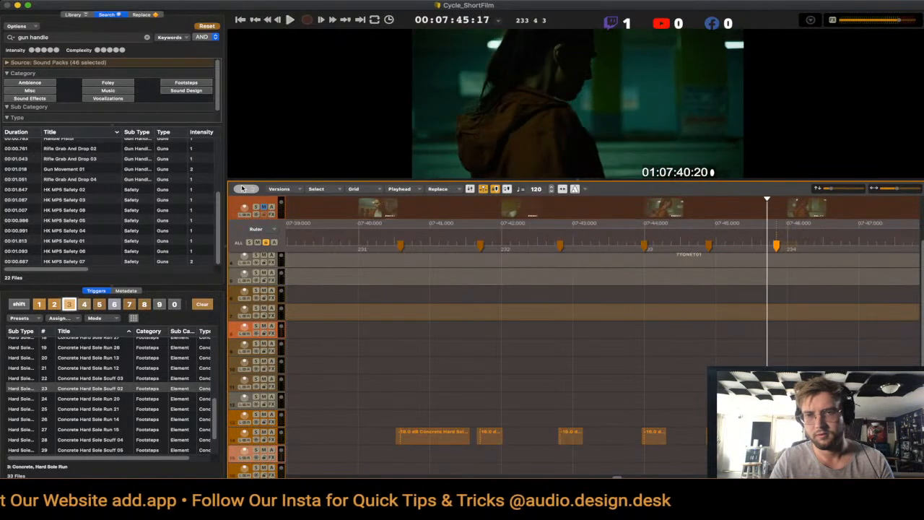
key("space")
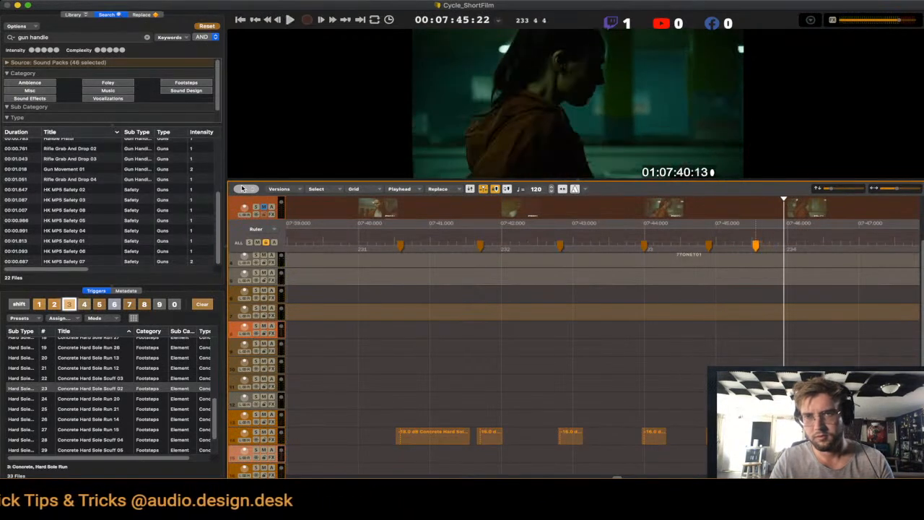
key("Up")
key("Up")
key("space")
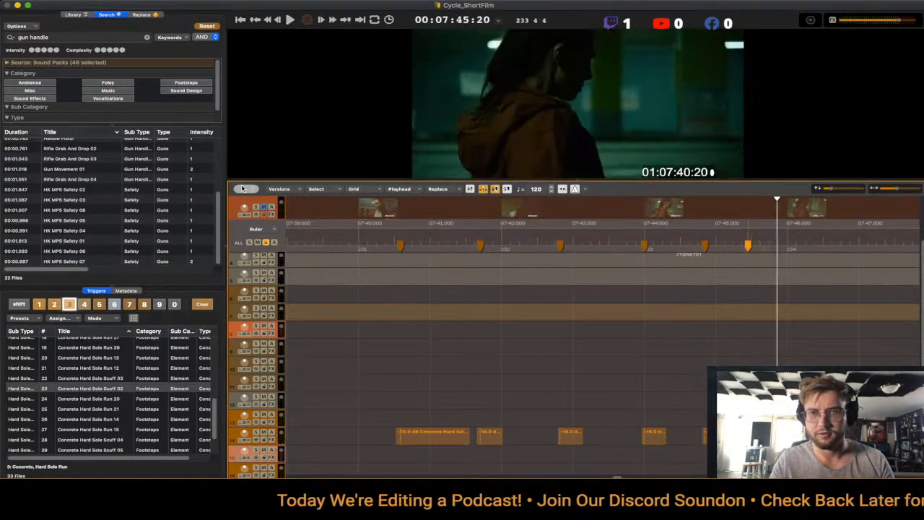
- Nudge the opening scuff slightly earlier and the third footstep slightly later, and select all six footstep clips
key("space")
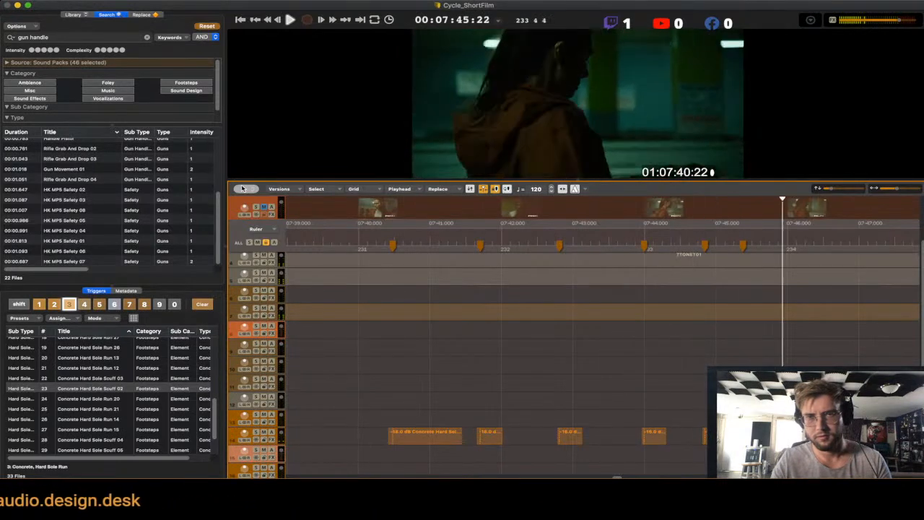
key("ctrl+Right")
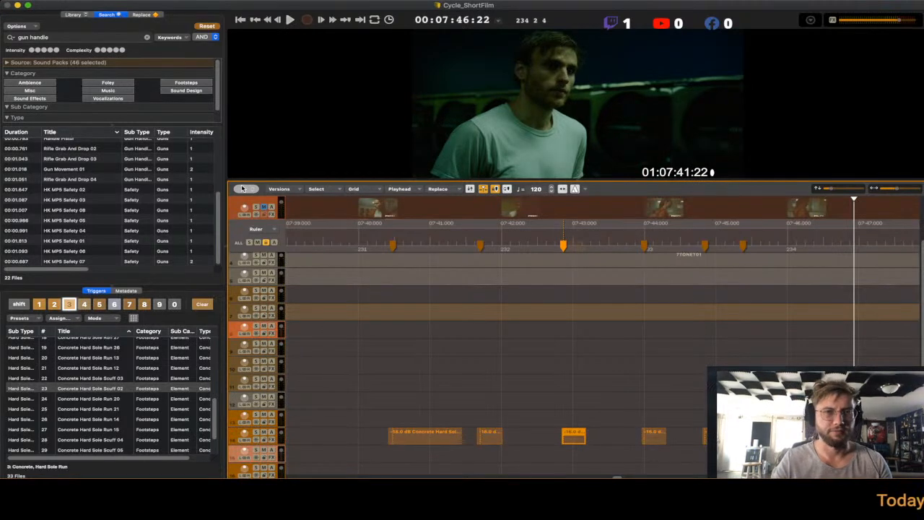
key("space")
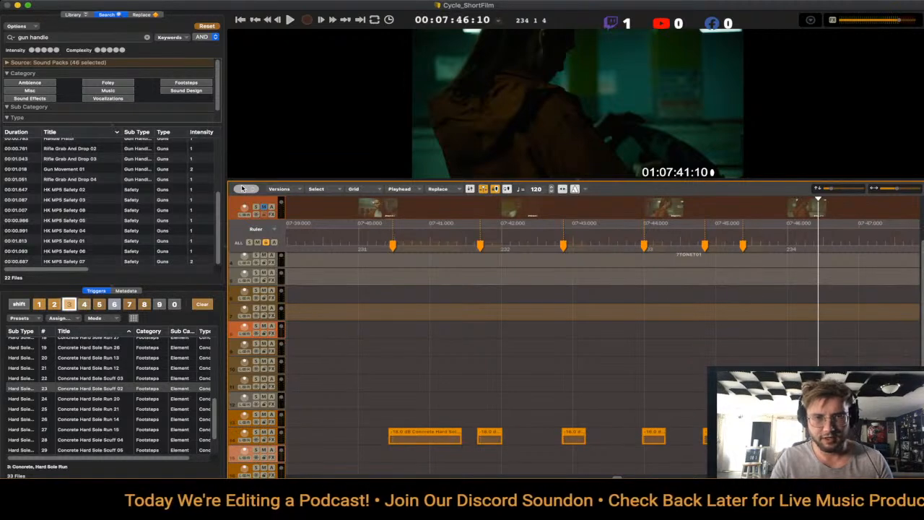
- Duplicate the six footstep clips onto track 13 and search the sound library for denim
key("super+d")
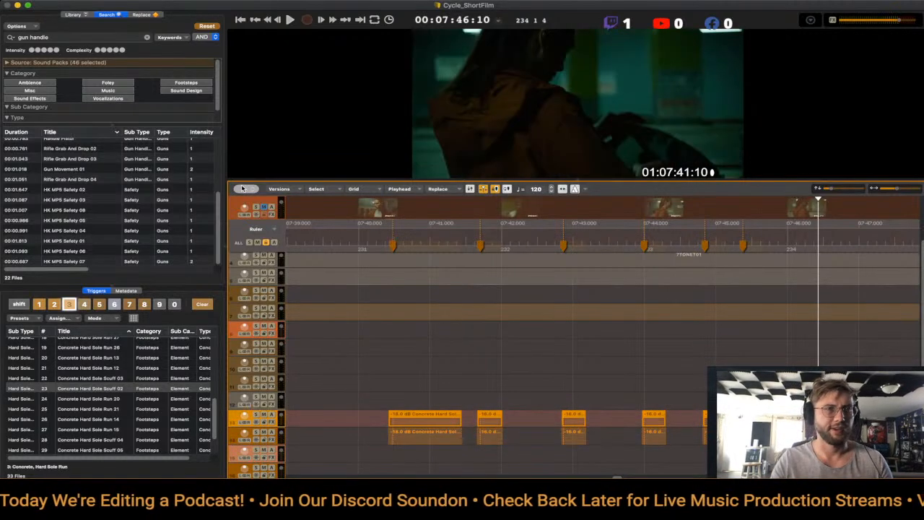
key("super+f")
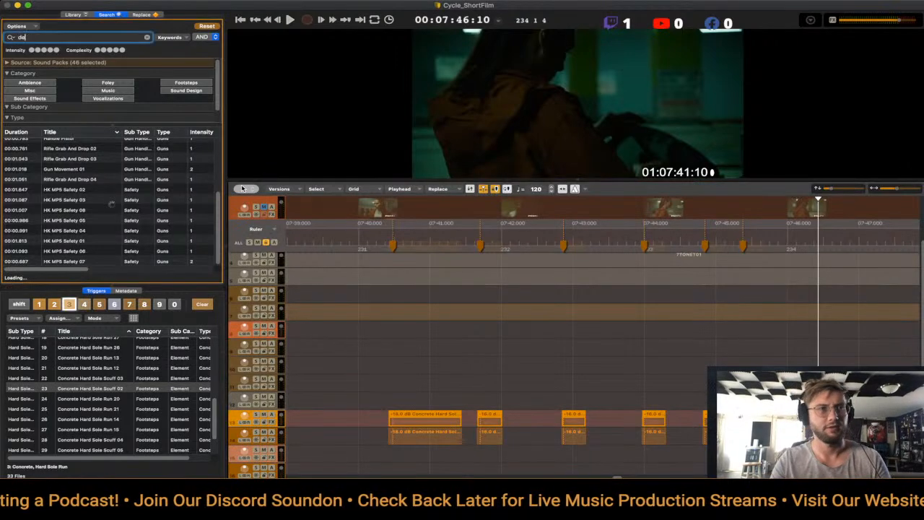
type("denim")
key("Return")
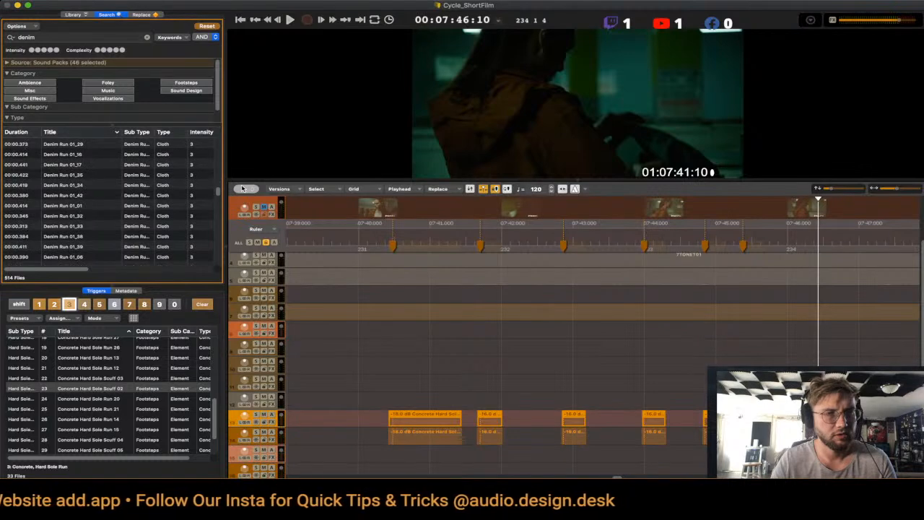
- Replace the duplicated clips on track 13 with the six Denim Run sounds listed from 01_35 to 01_33 and play them back
left_click(79, 226)
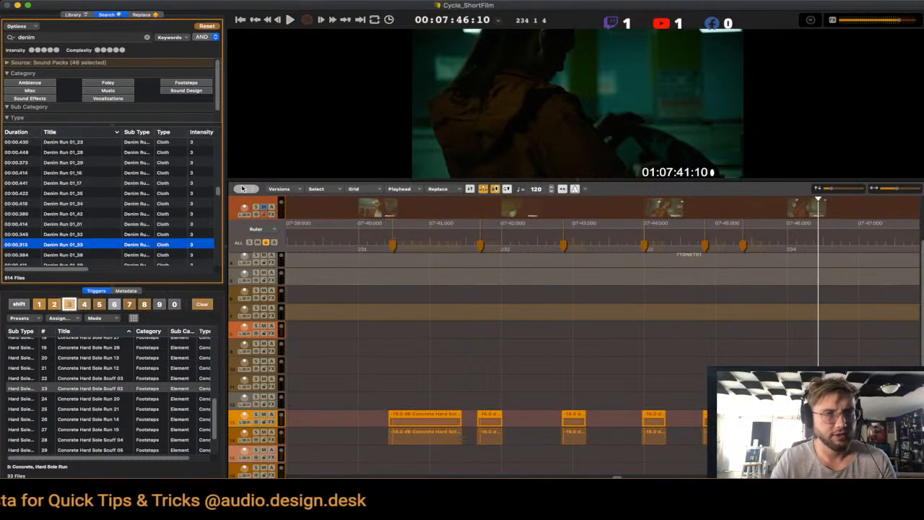
left_click(79, 193, "shift")
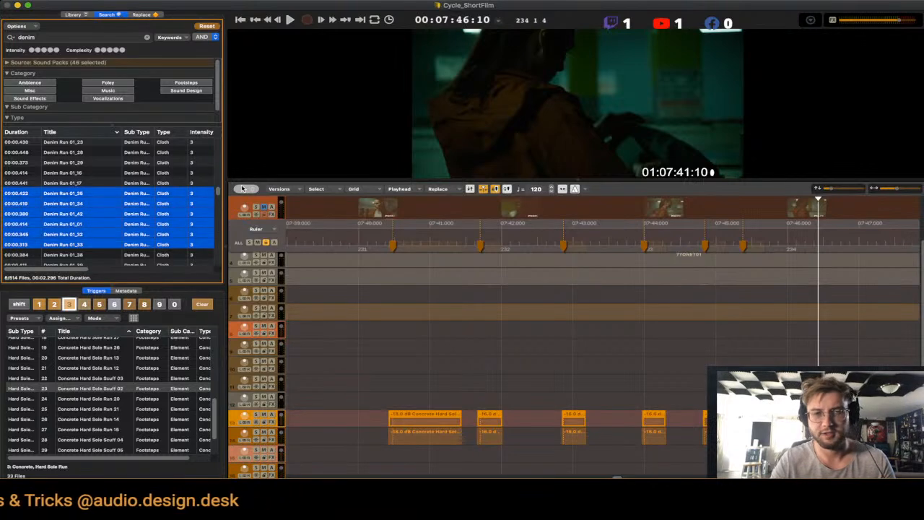
key("Return")
left_click(350, 419)
key("space")
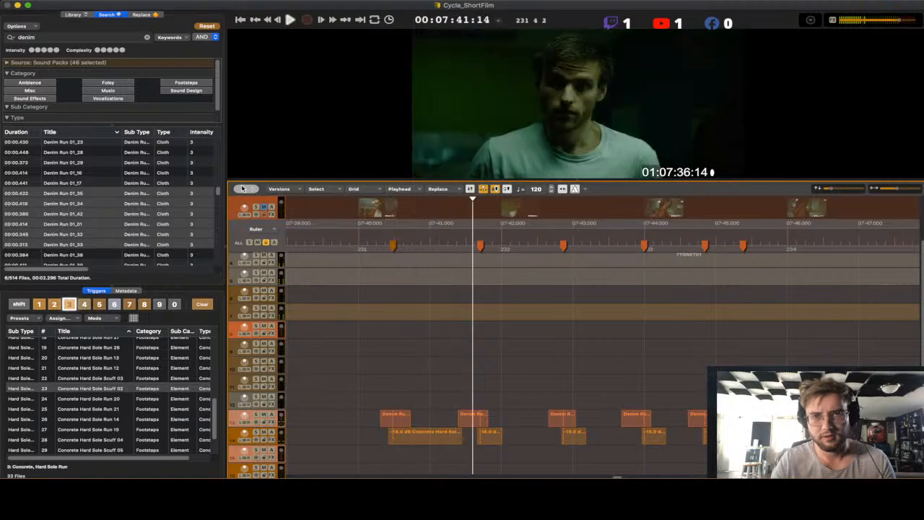
- Try the denim clips on track 13 at -16 dB and at -12 dB, checking the balance in playback
key("space")
left_click_drag(376, 378, 772, 419)
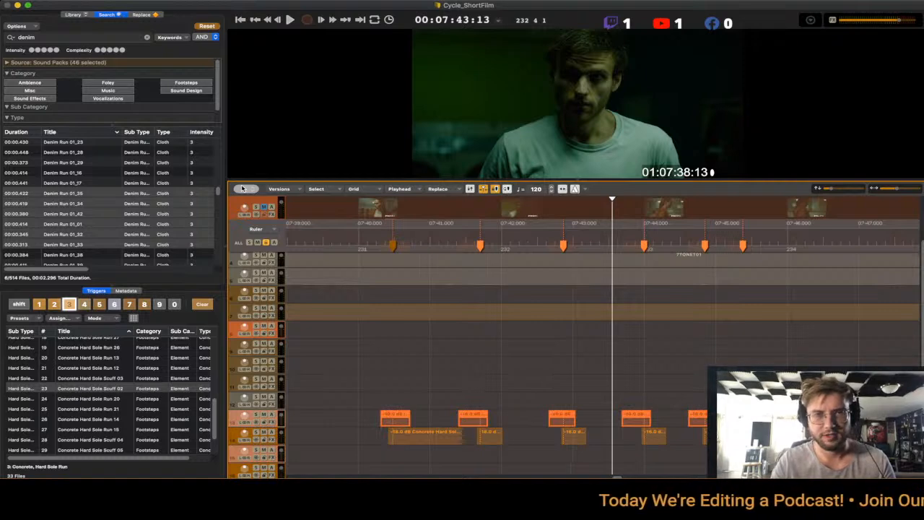
key("space")
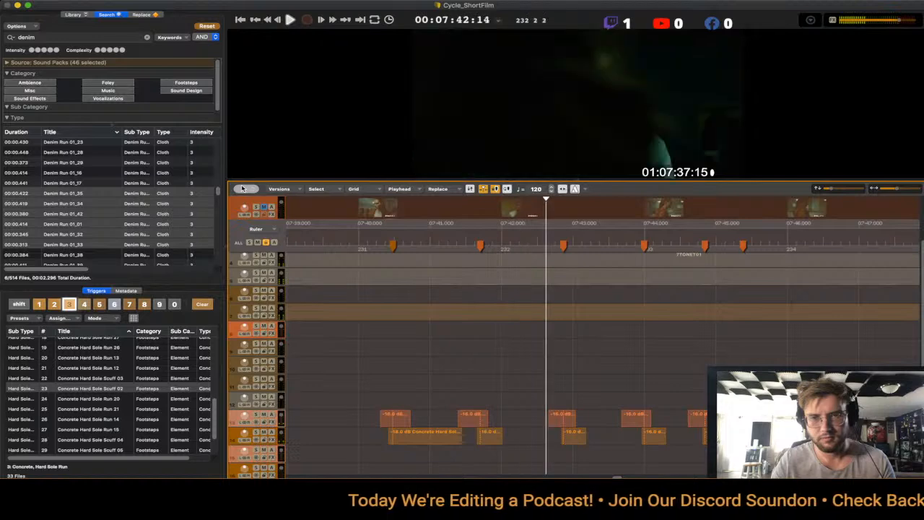
key("space")
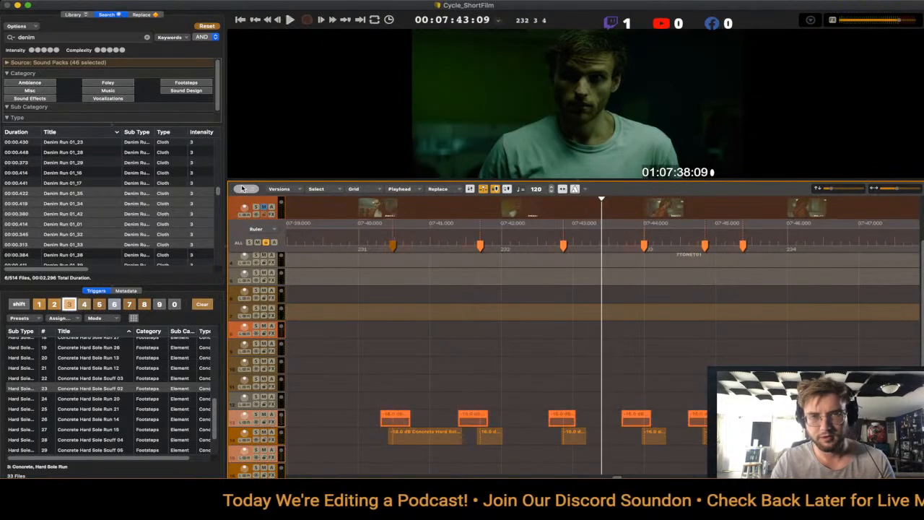
key("space")
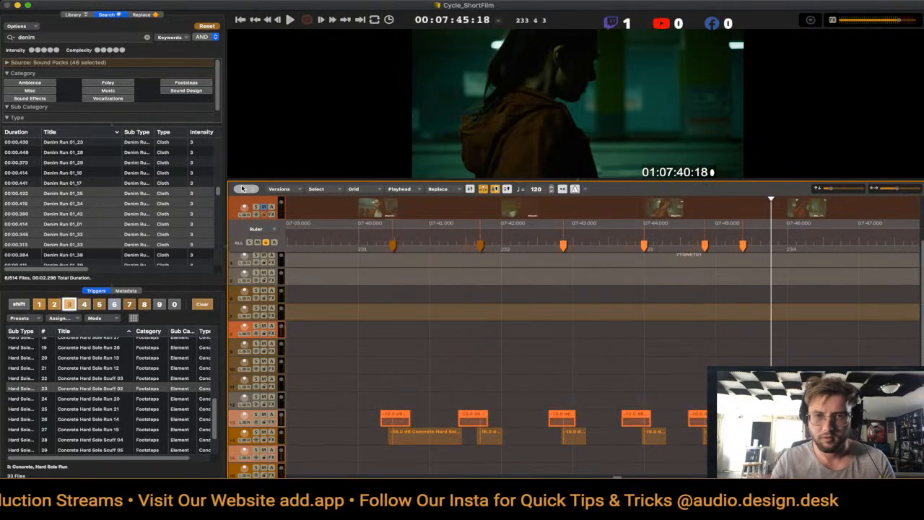
key("space")
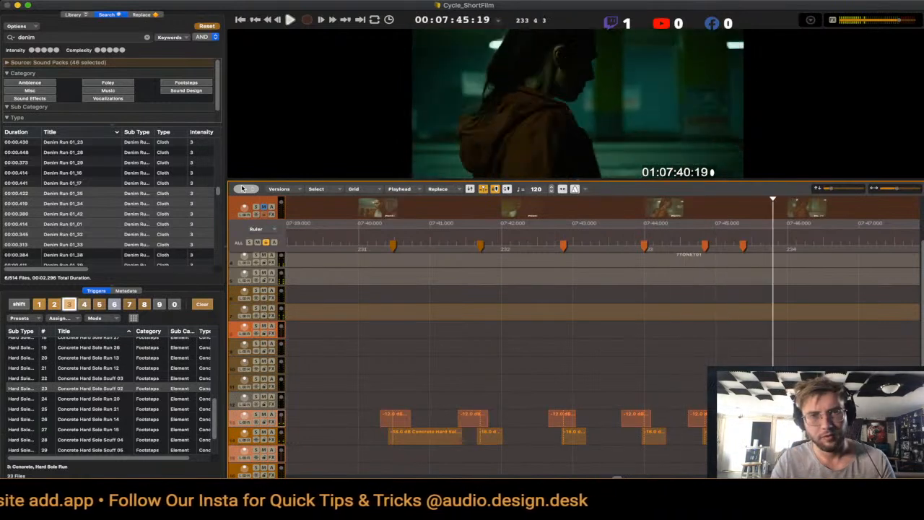
key("space")
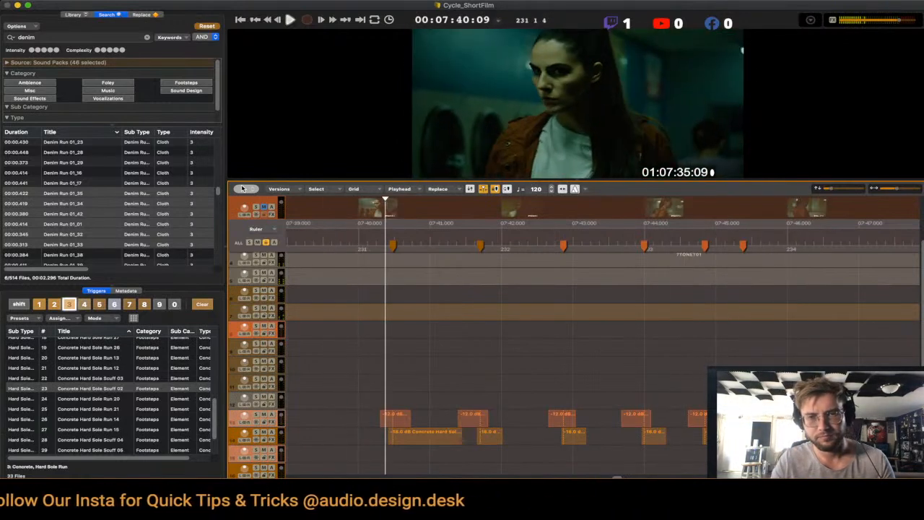
- Set the denim clips on track 13 to -10 dB and listen to them against the footsteps
left_click_drag(361, 380, 765, 420)
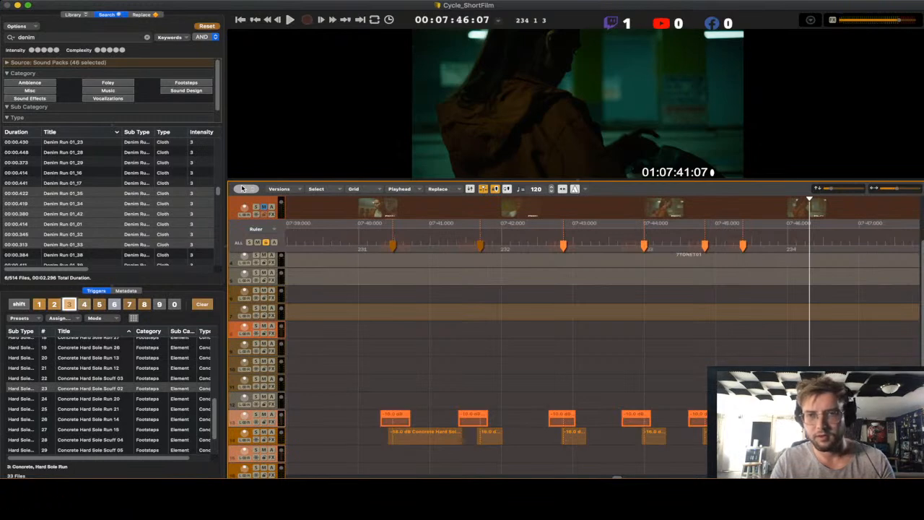
key("Escape")
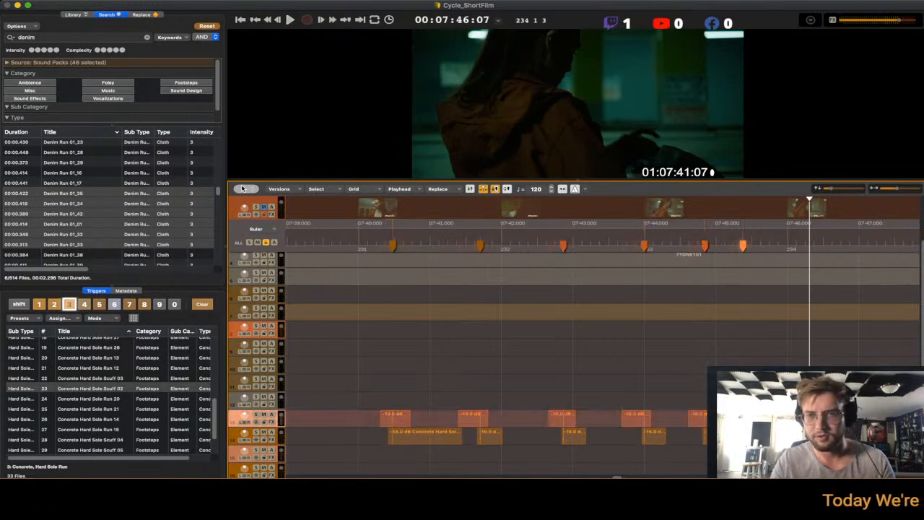
key("space")
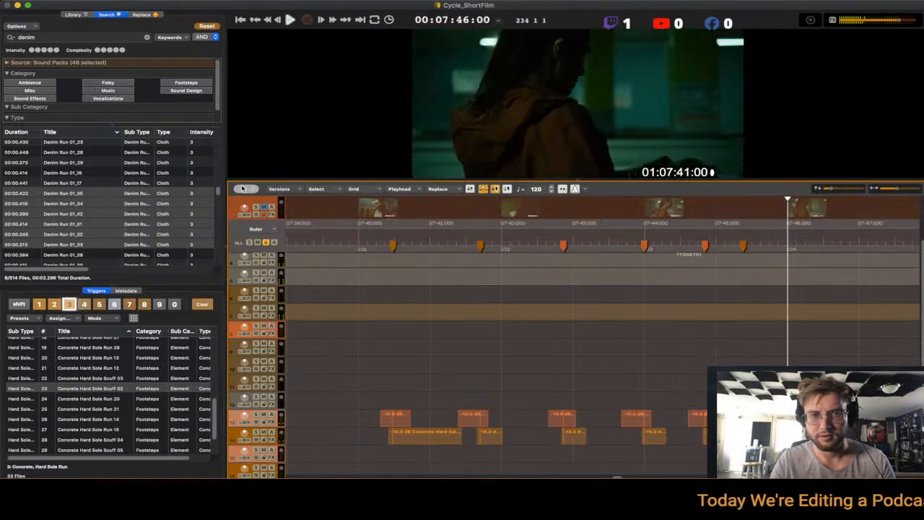
key("space")
- Nudge the first denim clip slightly earlier and raise its level, checking its sync with the woman's first step in playback
key("Tab")
key("space")
key("space")
key("space")
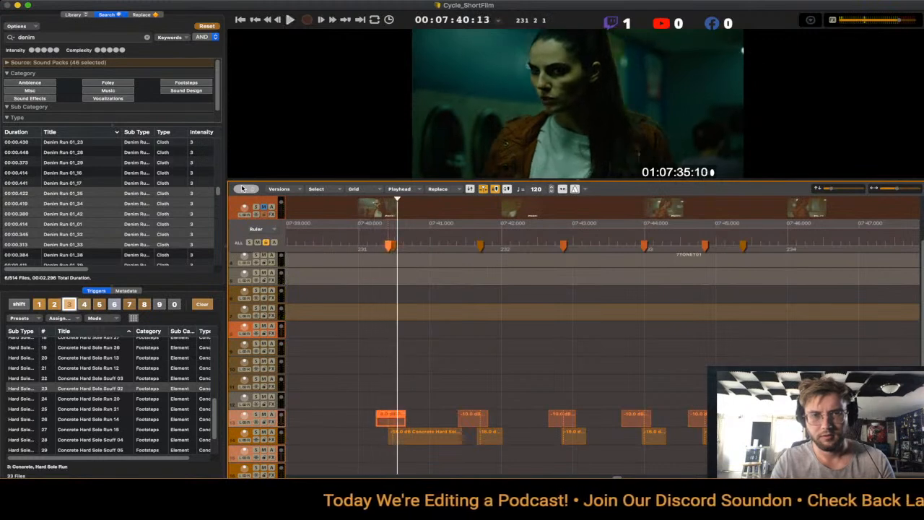
key("space")
key("space")
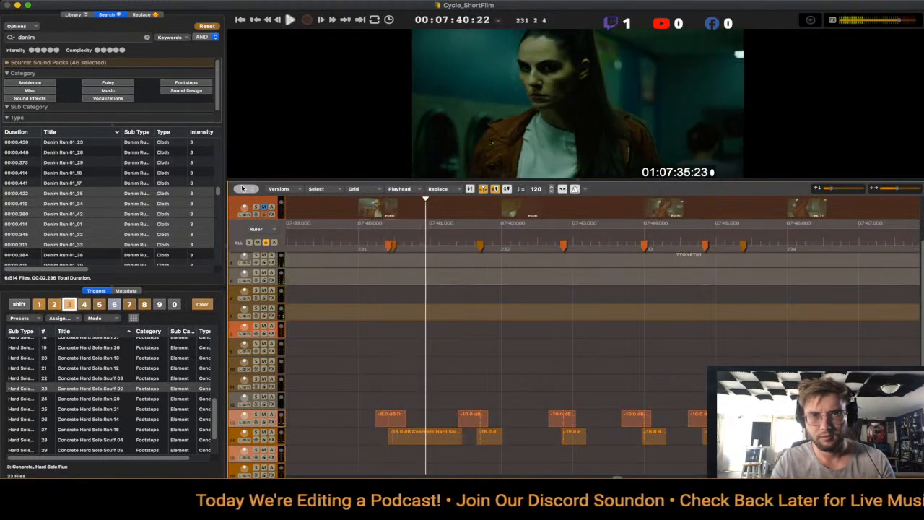
key("space")
key("space")
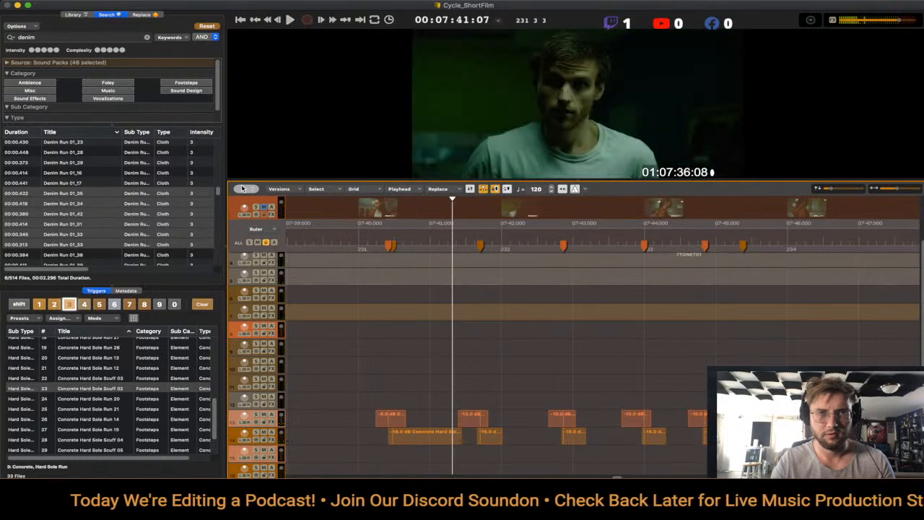
key("space")
key("space")
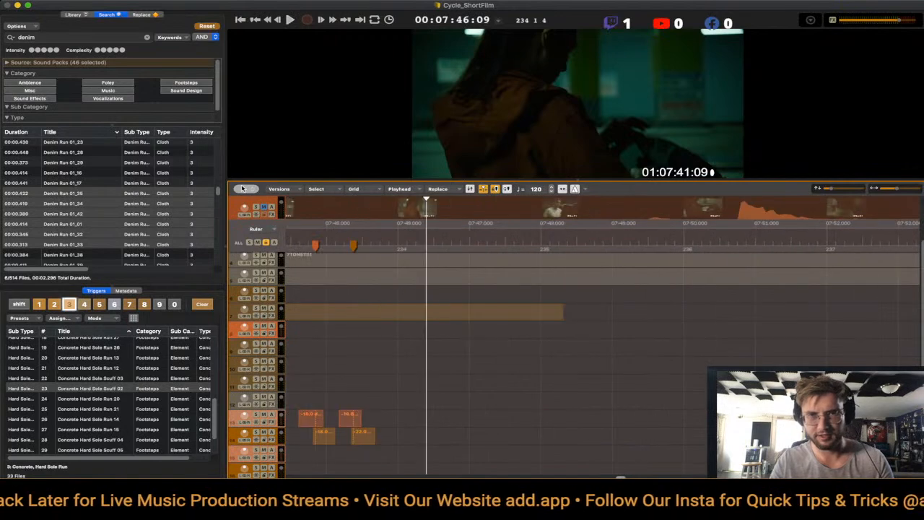
- Duplicate the Dryer Turn On Shut Off clip directly after itself on track 7 and play through the extended section
key("Tab")
key("super+d")
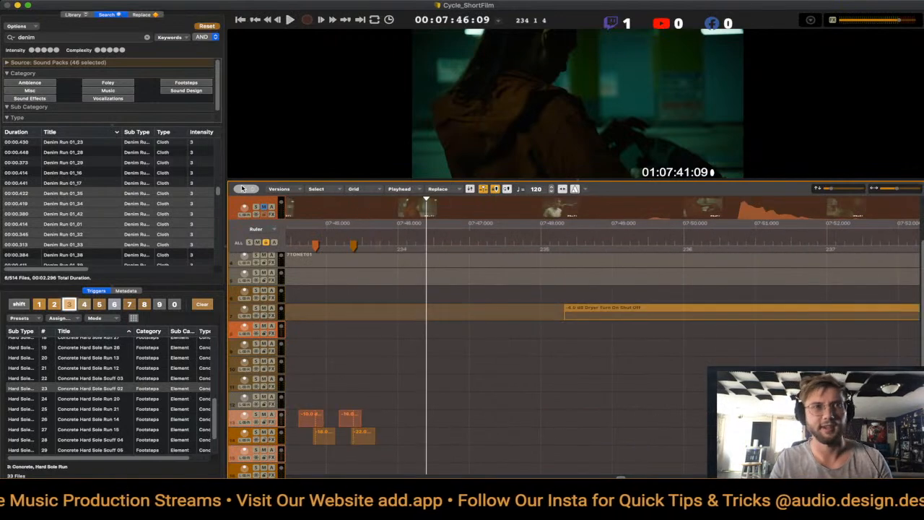
key("space")
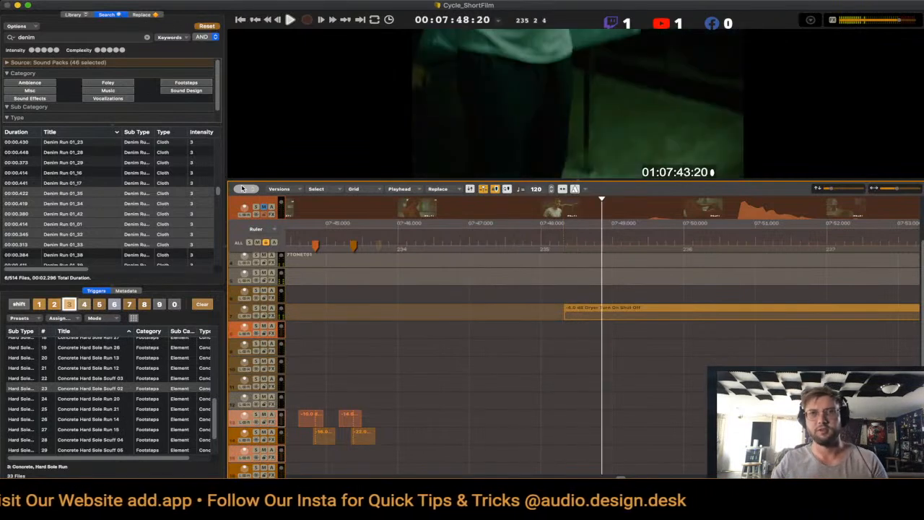
key("space")
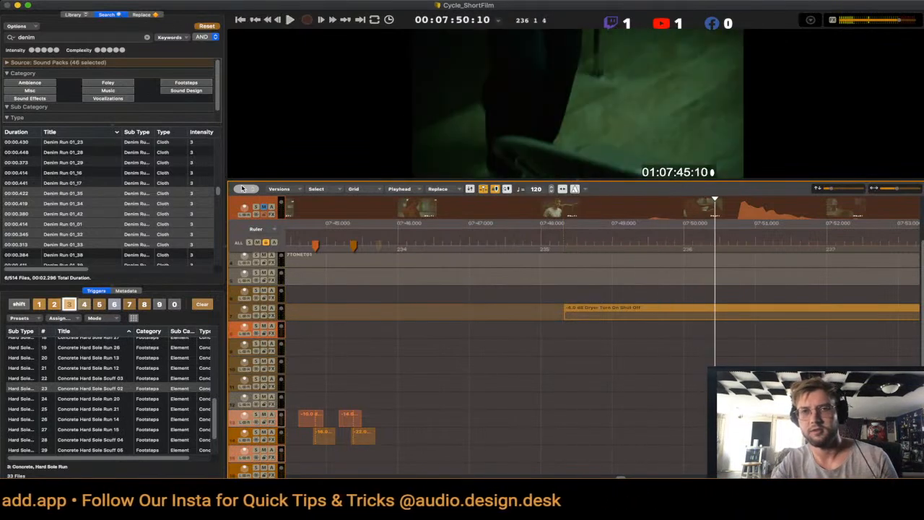
key("space")
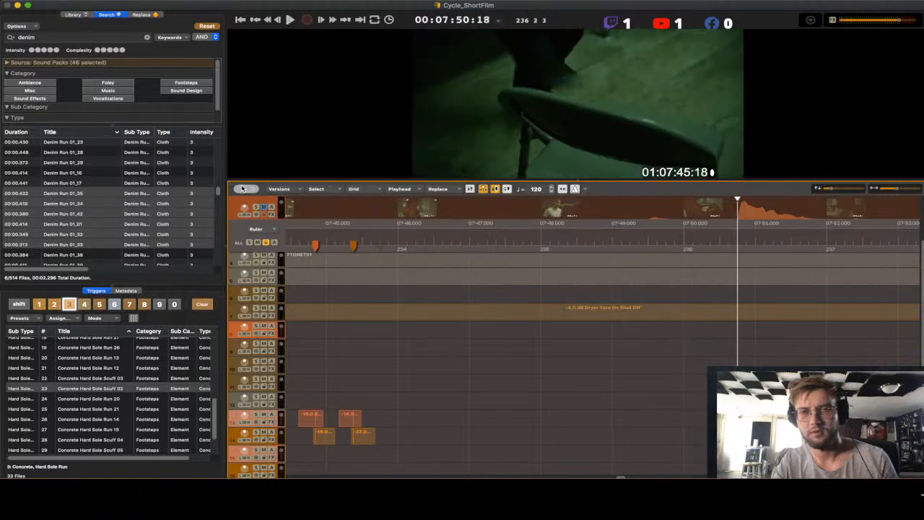
- Examine the shot change around 07:50 frame by frame and in playback, ending with the playhead at 07:50:07
key("Return")
key("space")
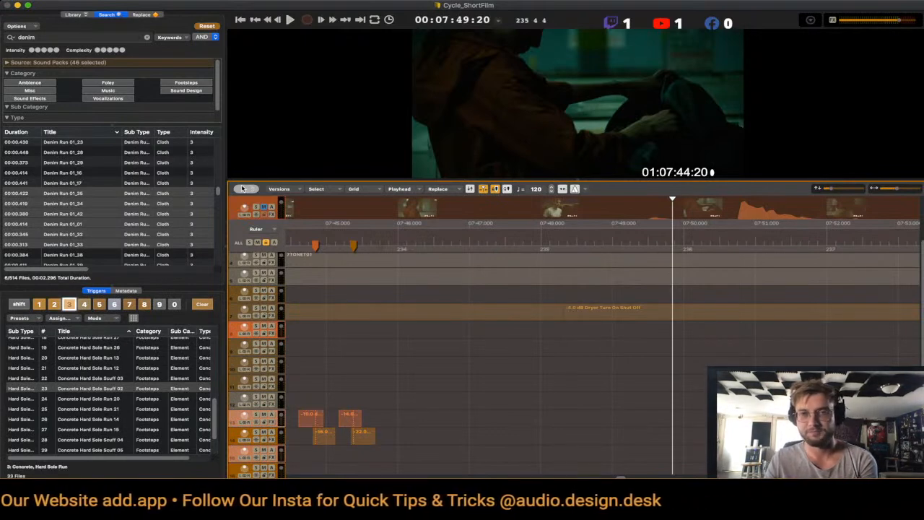
key("Right")
key("Right")
key("Right")
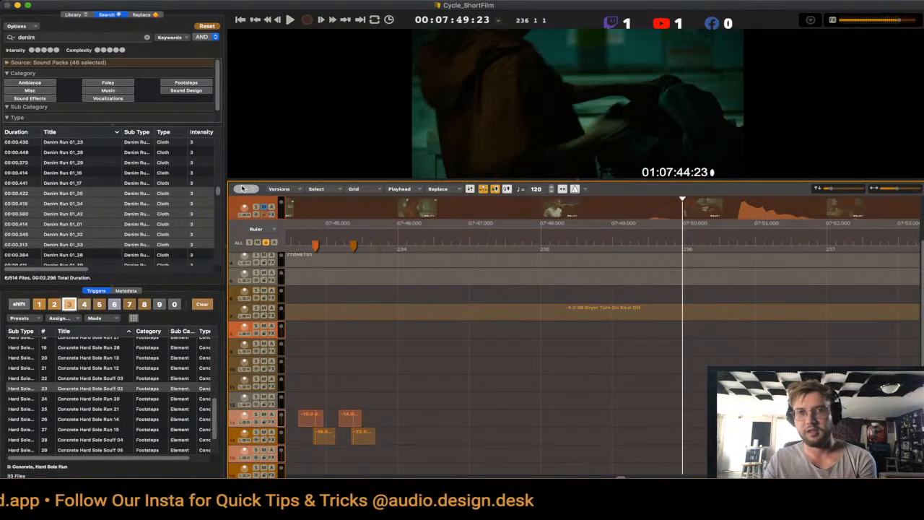
key("Right")
key("Right")
key("Right")
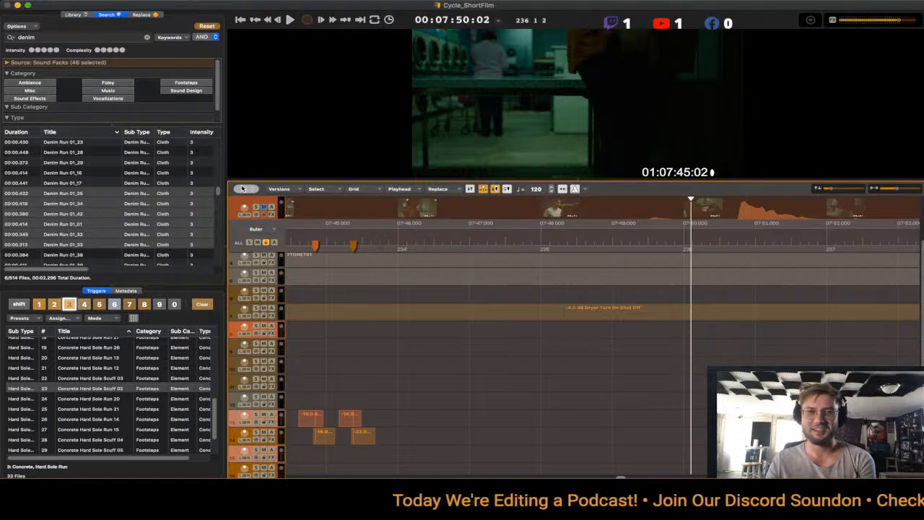
scroll(604, 332, "right", 3)
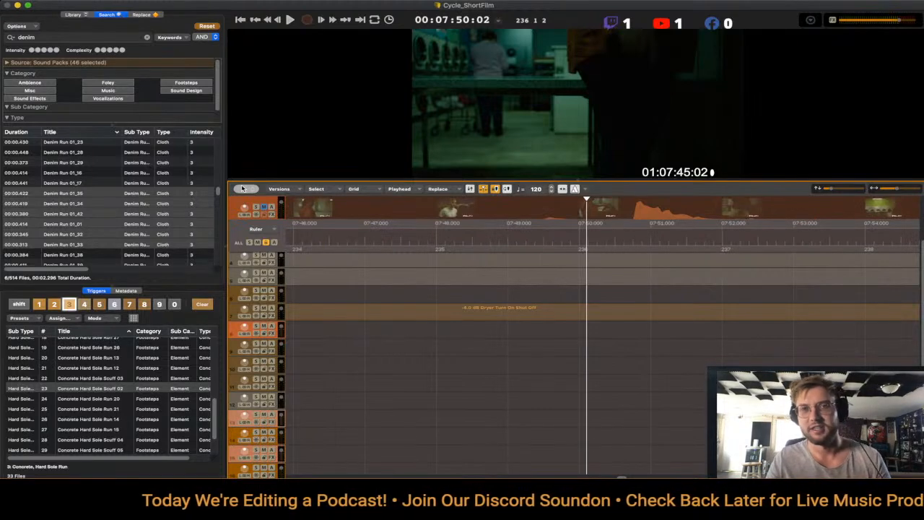
key("space")
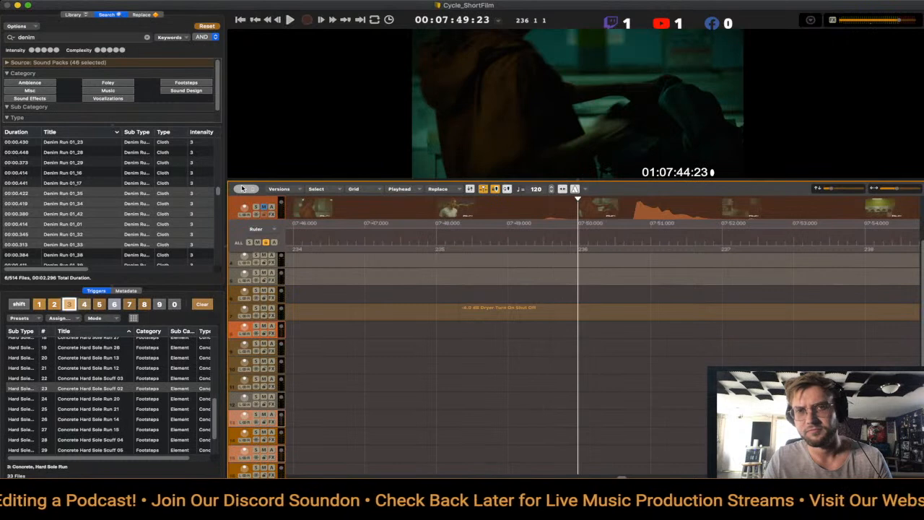
key("space")
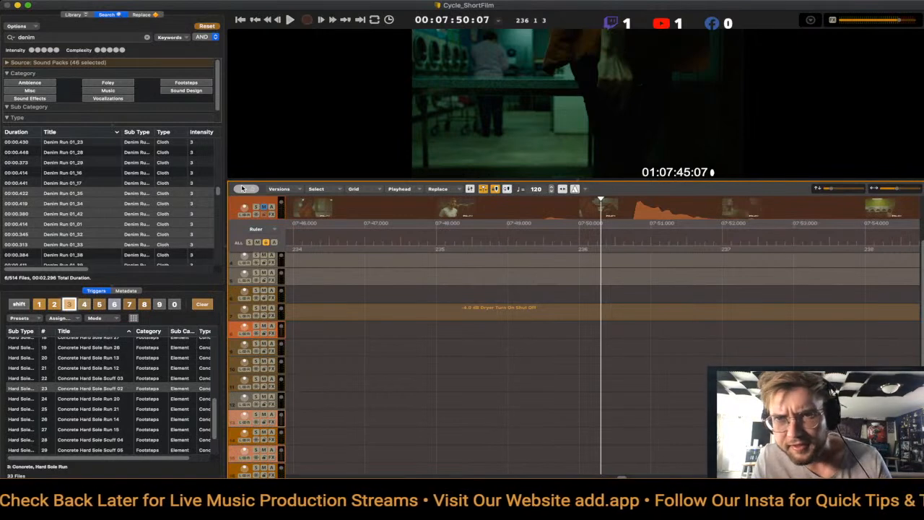
- Search the sound library for "gun handle" and audition Rifle Grab And Drop 04 and the HK MP5 Safety sounds below it
key("super+f")
key("BackSpace")
type("gun")
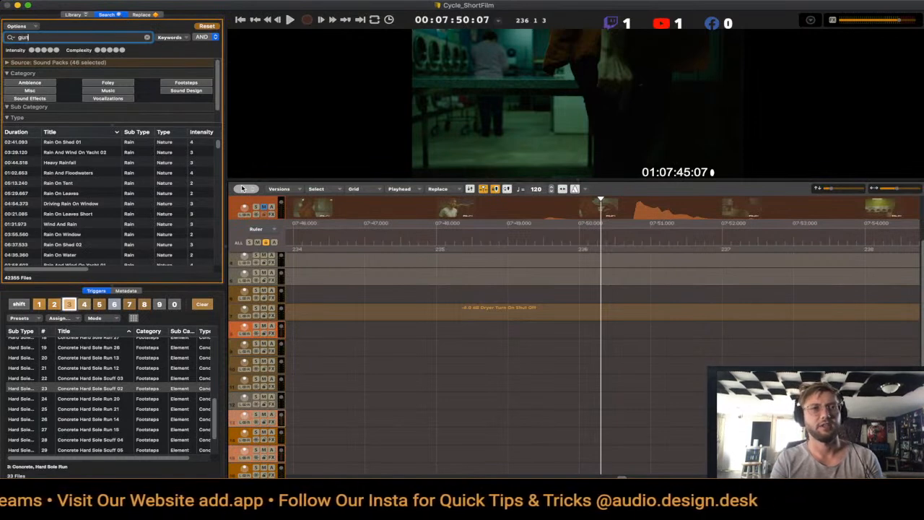
type(" handle")
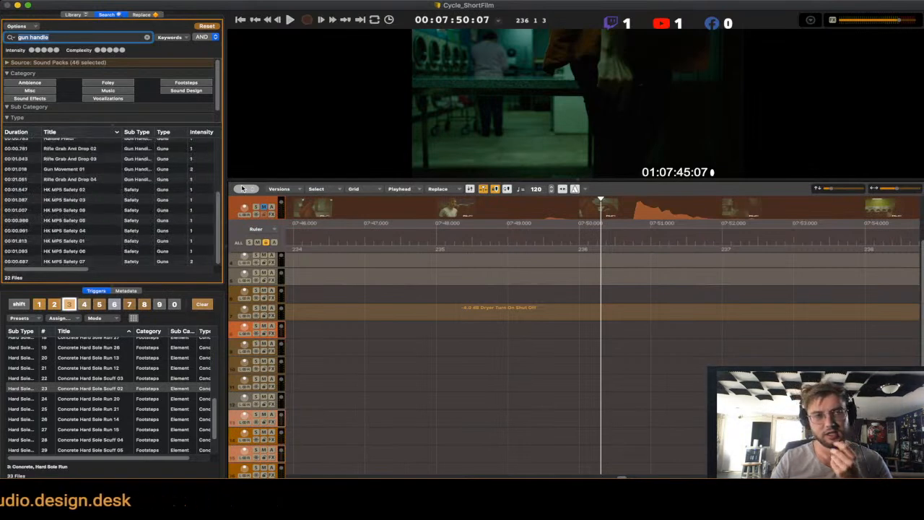
key("Down")
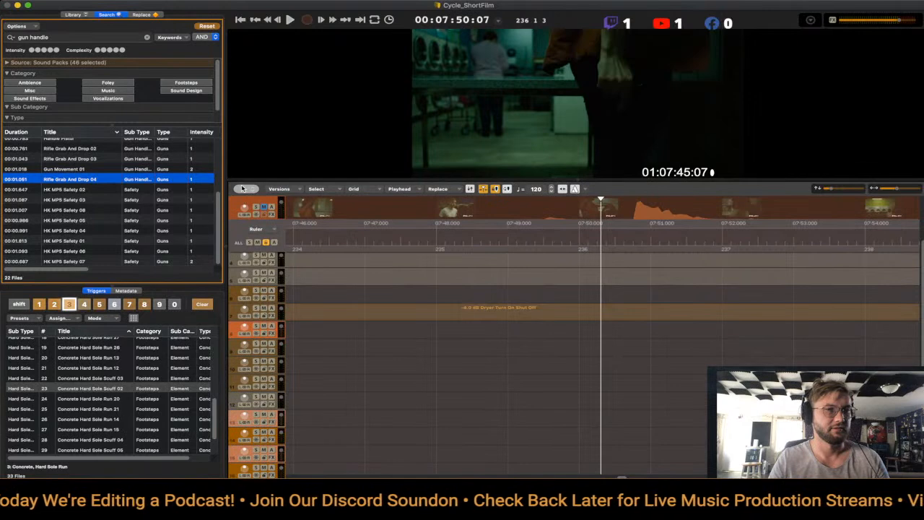
key("Down")
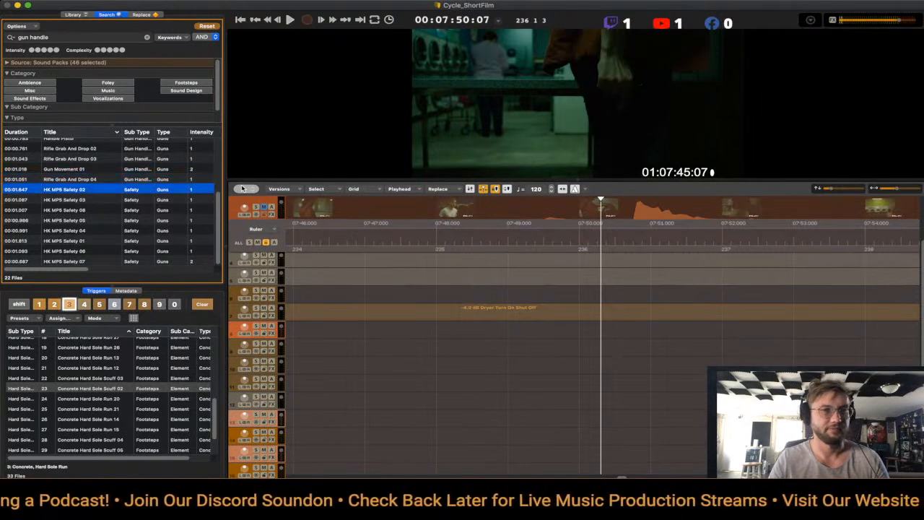
key("Down")
key("Down")
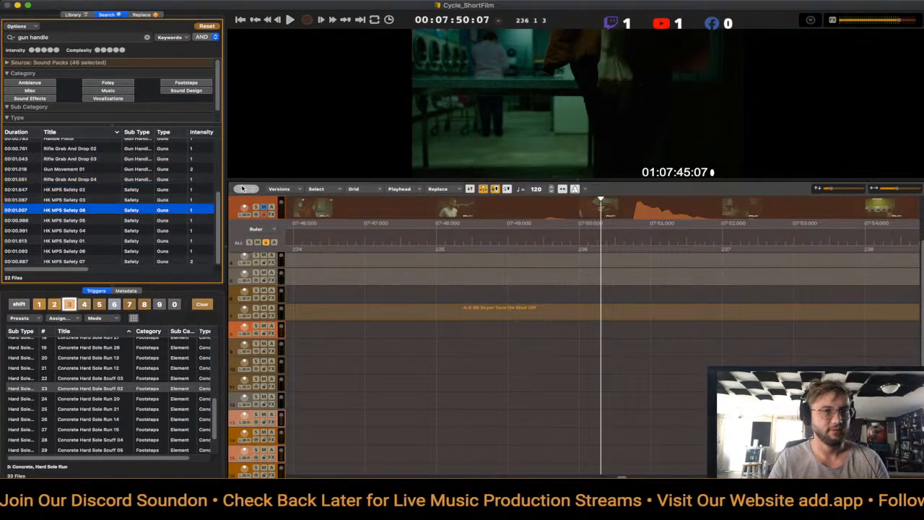
- Audition the Gun Movement, Rifle Grab And Drop, Handle Pistol and HK MP5 Dry Fire sounds in the results
key("Up")
key("Up")
key("Up")
key("Up")
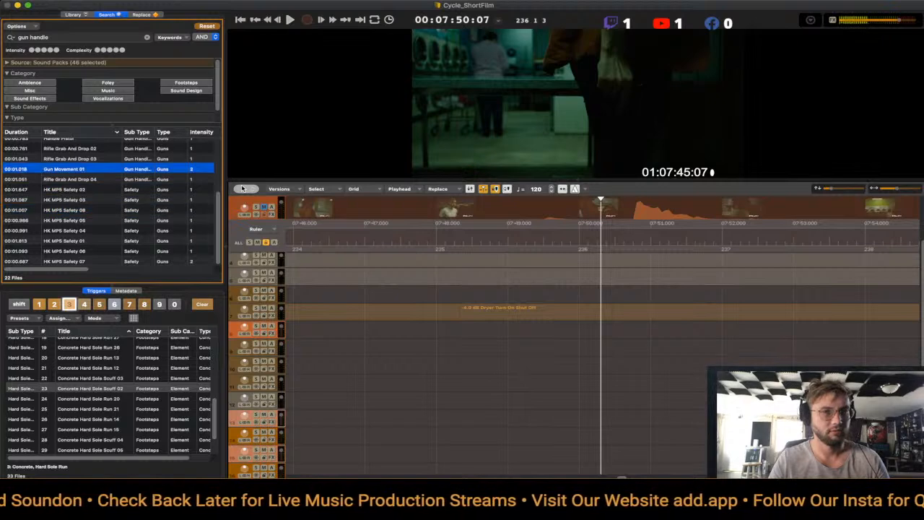
key("Up")
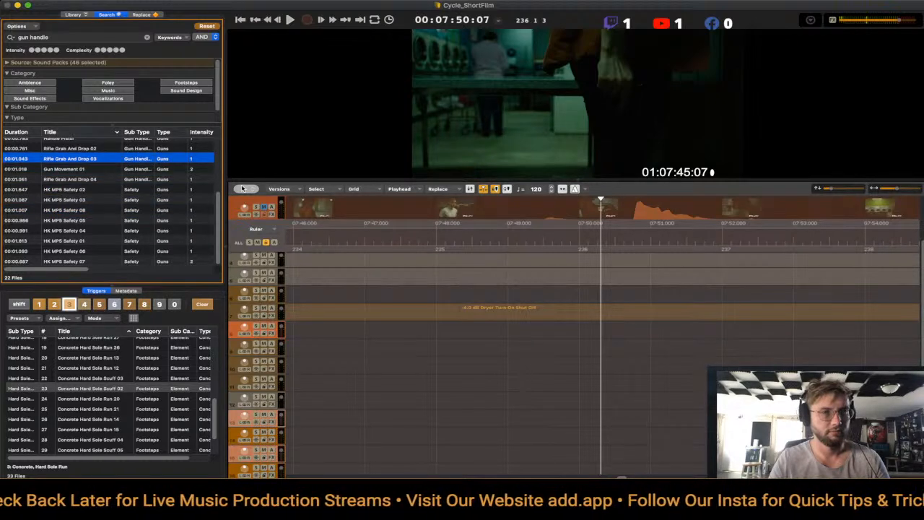
key("Up")
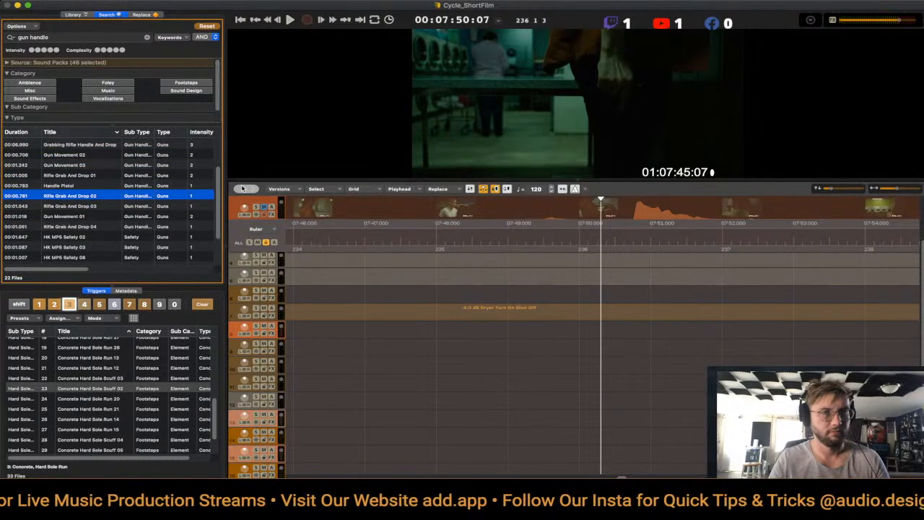
key("Up")
key("Up")
key("Up")
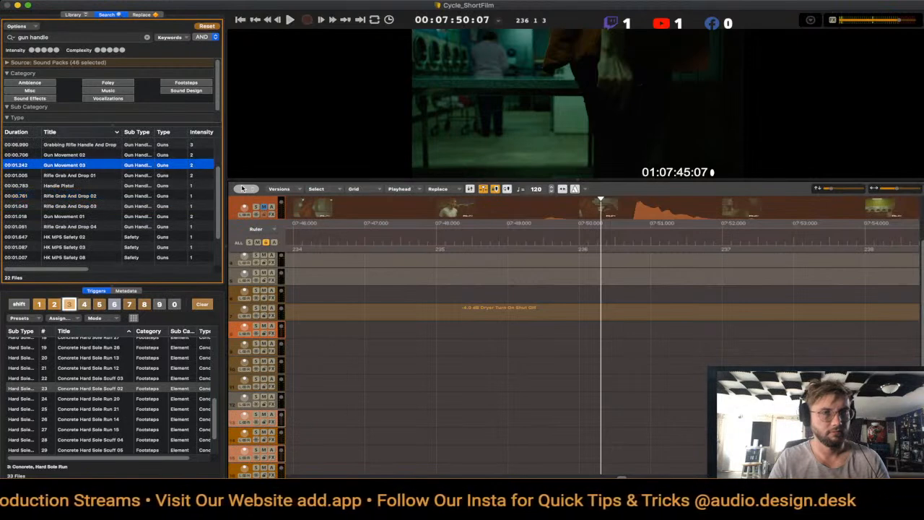
key("Up")
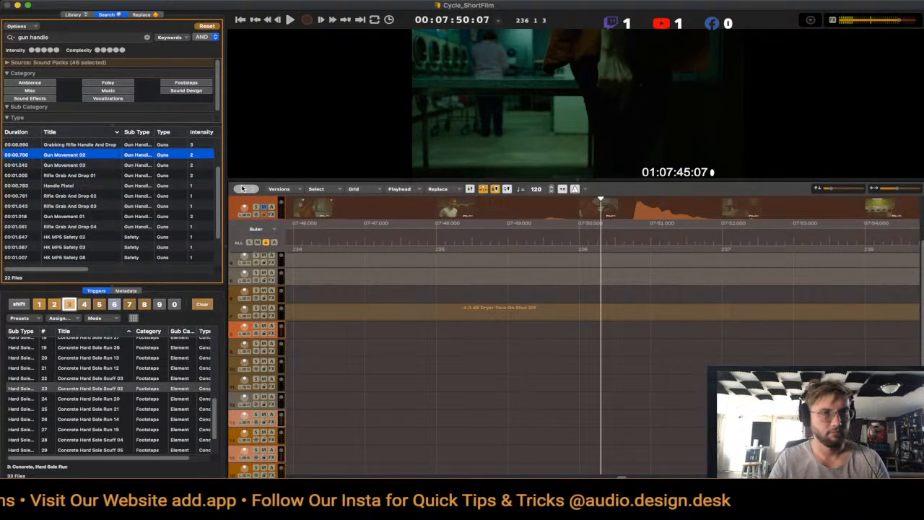
key("Up")
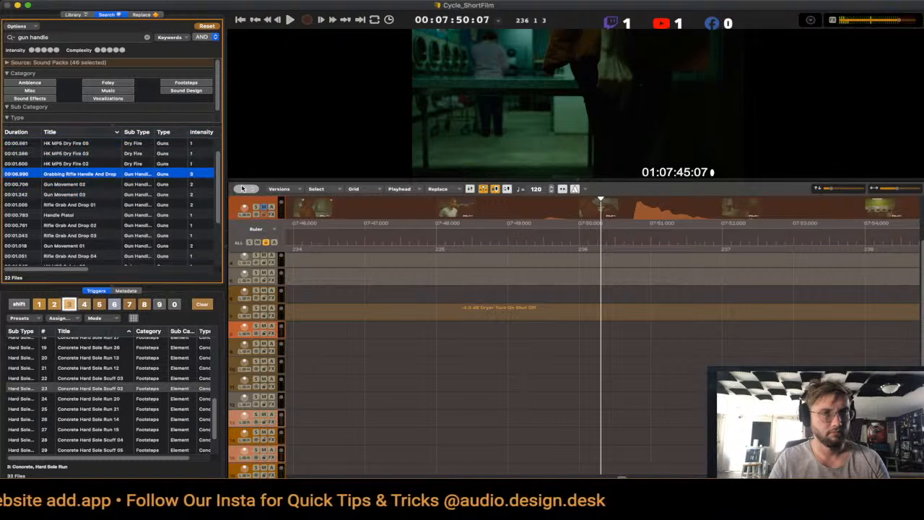
key("Up")
scroll(108, 203, "up", 2)
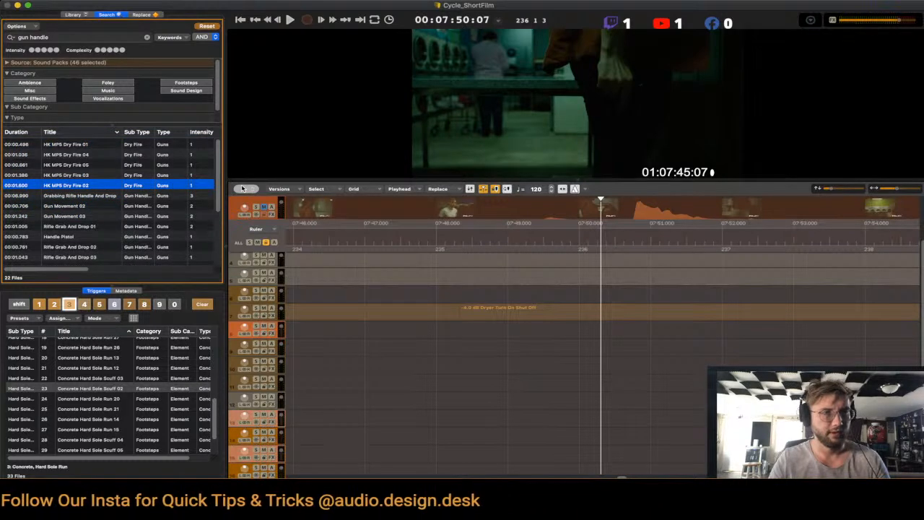
scroll(108, 202, "down", 6)
key("Page_Up")
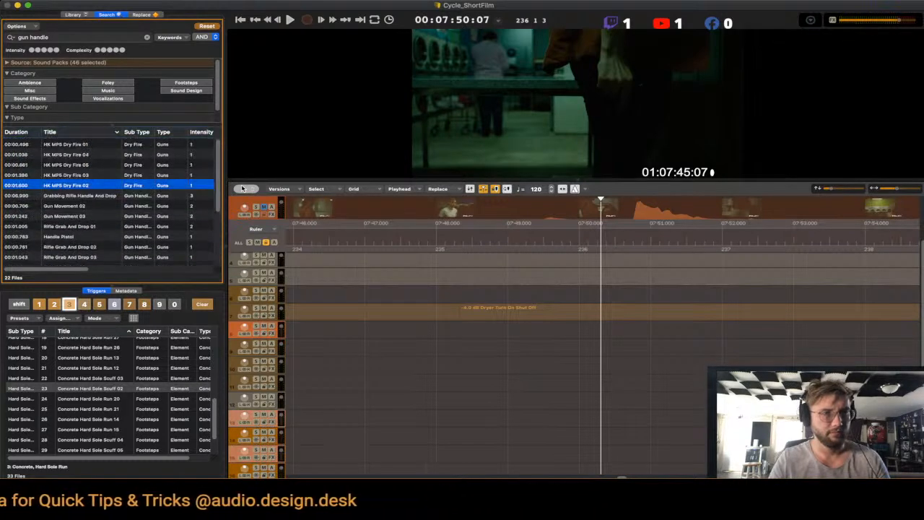
key("Down")
key("Down")
key("Down")
key("Down")
key("Down")
key("Up")
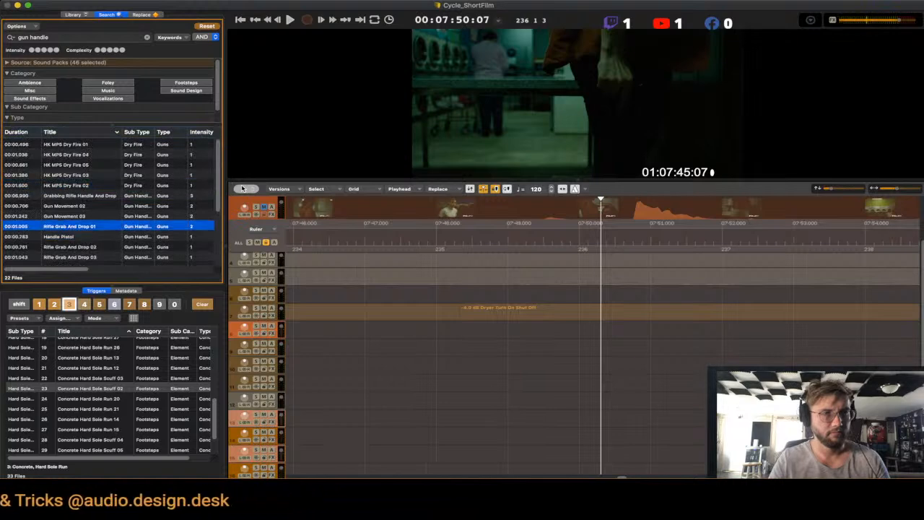
key("Page_Down")
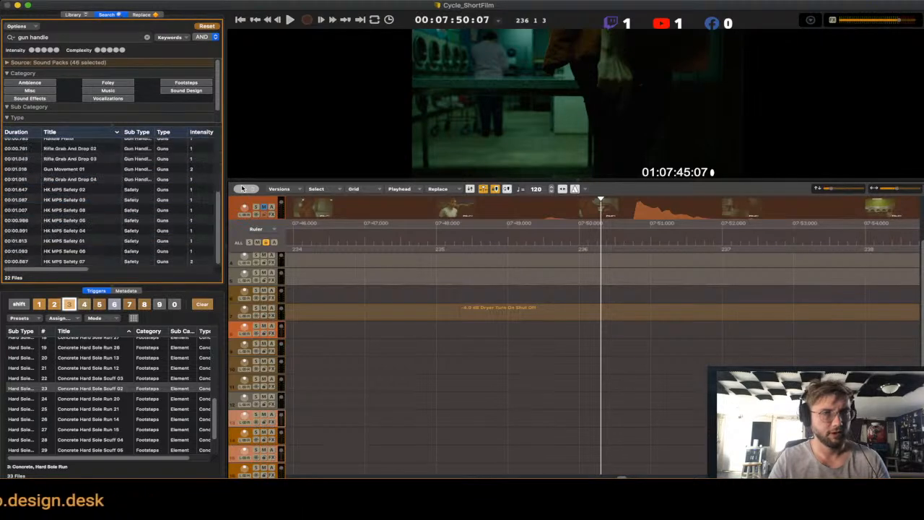
- Place Rifle Grab And Drop 04 on track 10 at about 07:49:15, where the hand reaches into the bag
left_click(72, 231)
left_click(72, 179)
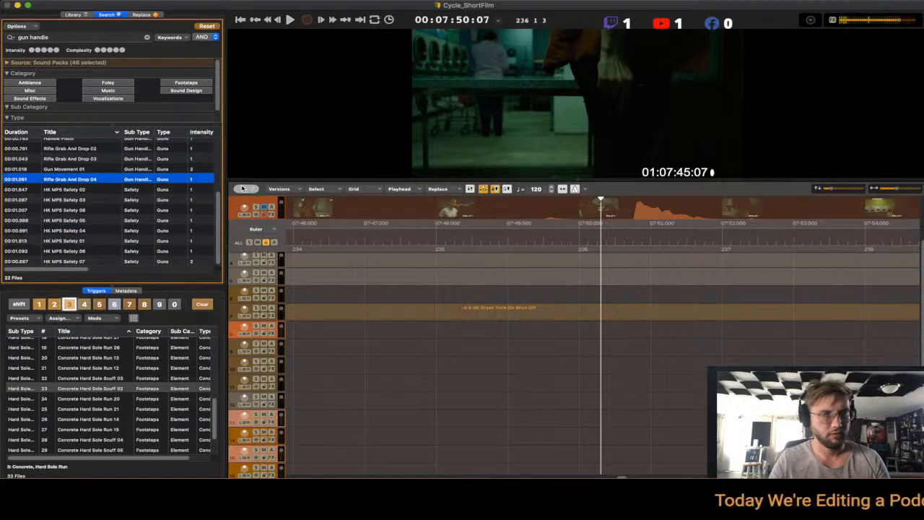
key("Left")
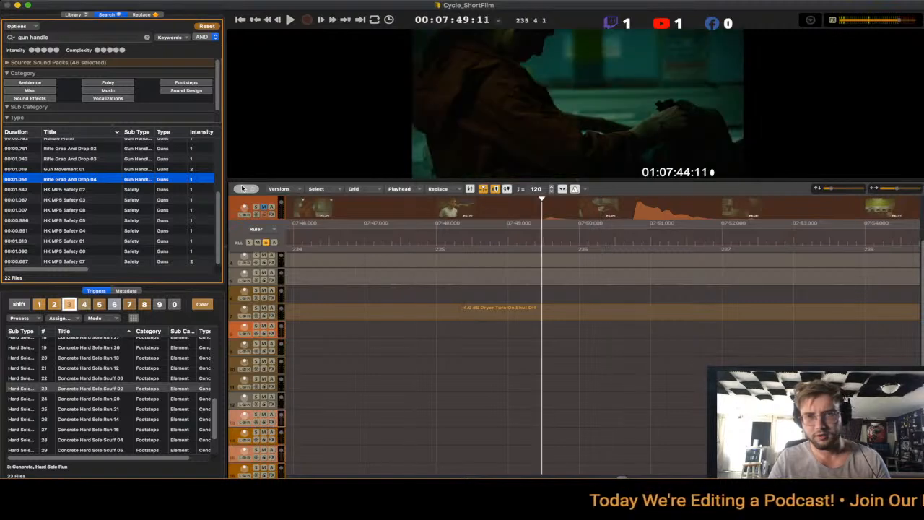
key("Right")
key("Right")
key("Right")
key("Right")
key("Return")
- Nudge the Rifle Grab And Drop 04 clip back and forth against the hand movement and play it through the shot change
key("alt+Right")
key("alt+Right")
key("alt+Right")
key("alt+Right")
key("alt+Right")
key("alt+Right")
key("alt+Right")
key("alt+Right")
key("alt+Right")
key("alt+Right")
key("alt+Right")
key("alt+Right")
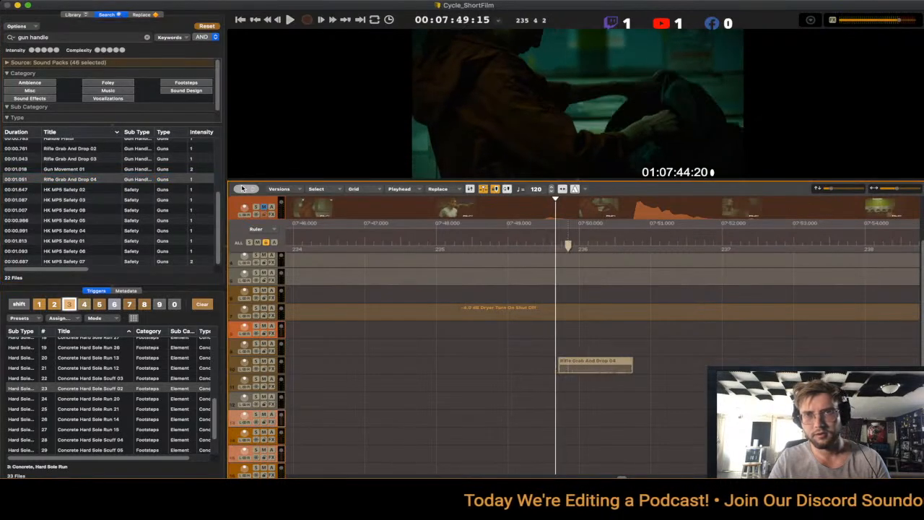
key("alt+Left")
key("alt+Left")
key("alt+Left")
key("alt+Left")
key("alt+Left")
key("alt+Left")
key("alt+Left")
key("alt+Left")
key("alt+Left")
key("alt+Left")
key("alt+Left")
key("alt+Left")
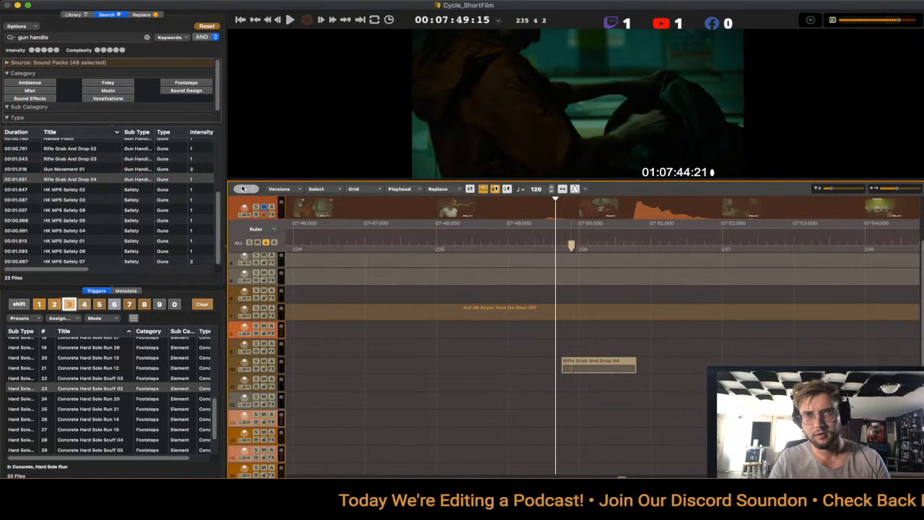
key("space")
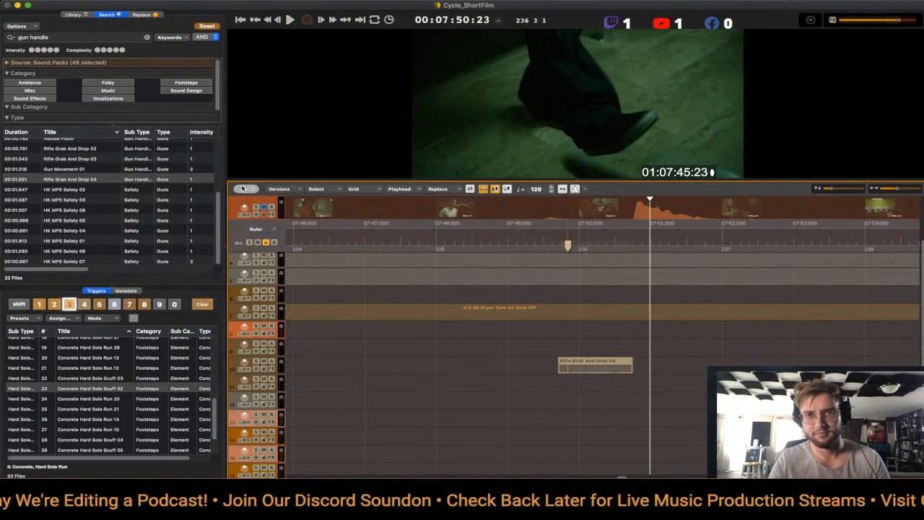
- Shift the Rifle Grab And Drop 04 clip slightly later on track 10 and check its sync in playback
key("space")
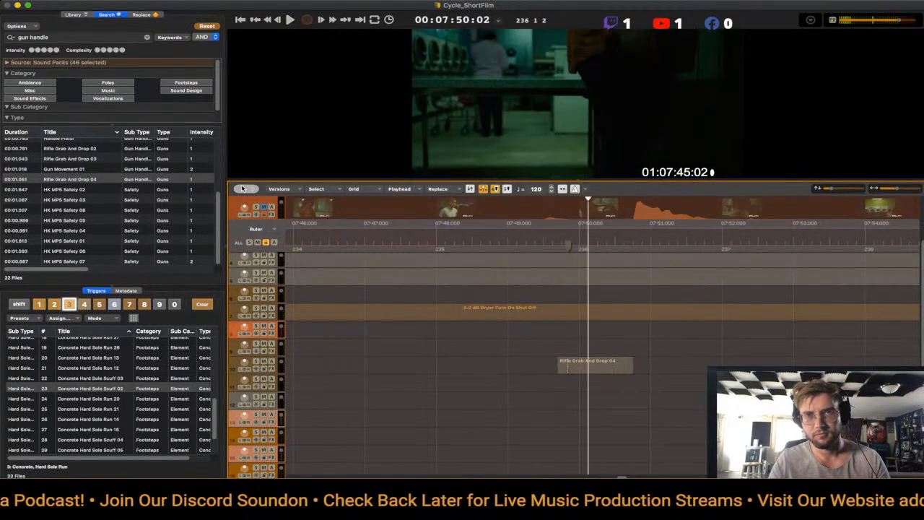
key("space")
key("Left")
key("Left")
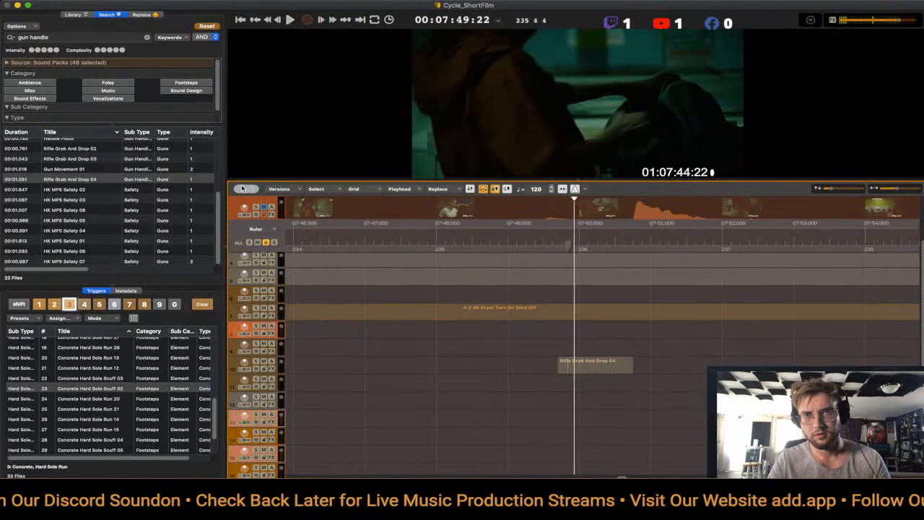
key("Right")
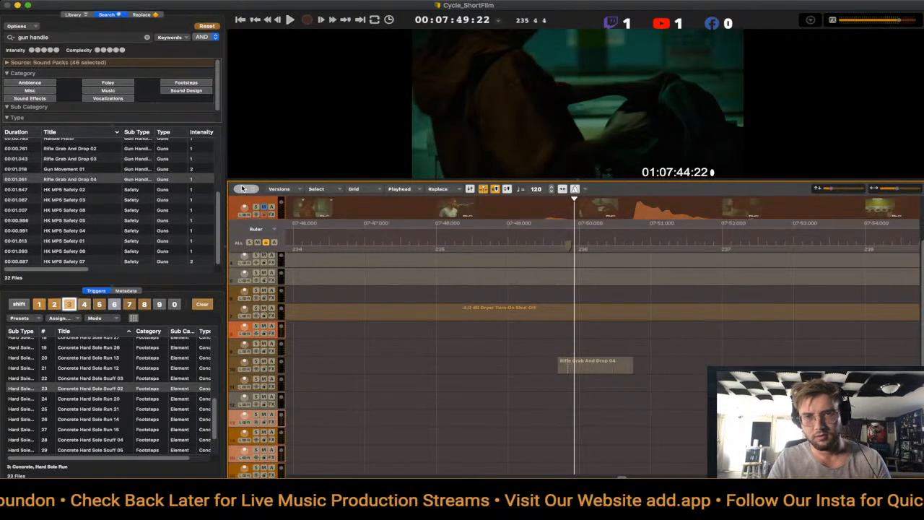
key("Down")
key("Right")
key("space")
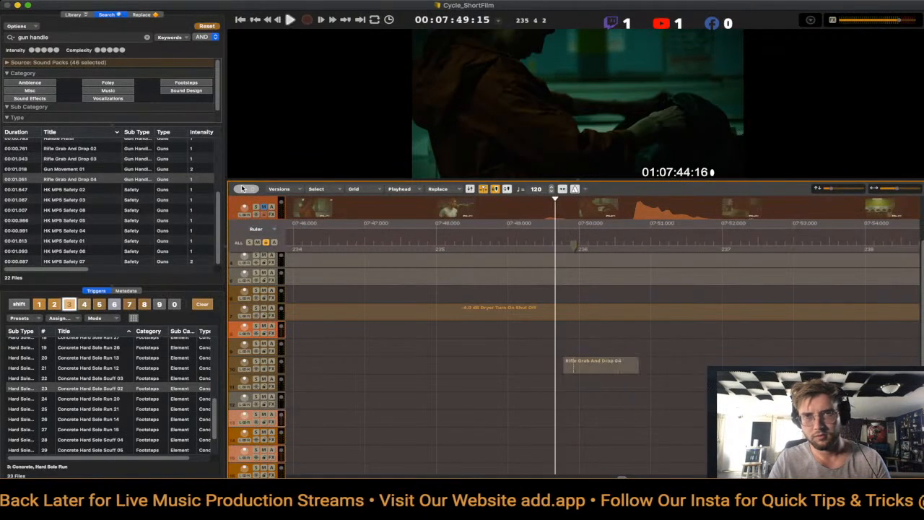
key("space")
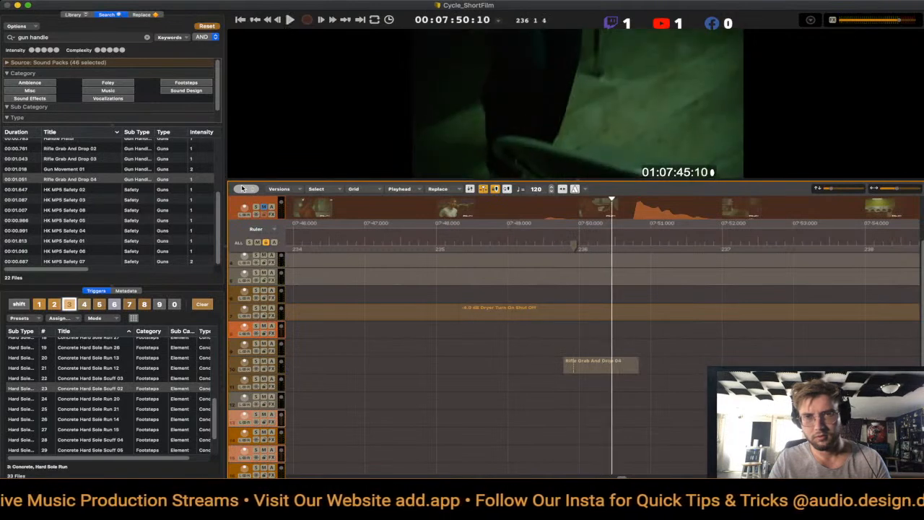
- Split the Rifle Grab And Drop 04 clip in two, tighten the second piece earlier against the first and listen to the timing
key("Left")
key("Left")
key("super+b")
key("alt+shift+Left")
key("Tab")
key("alt+Left")
key("alt+Left")
key("alt+Left")
key("space")
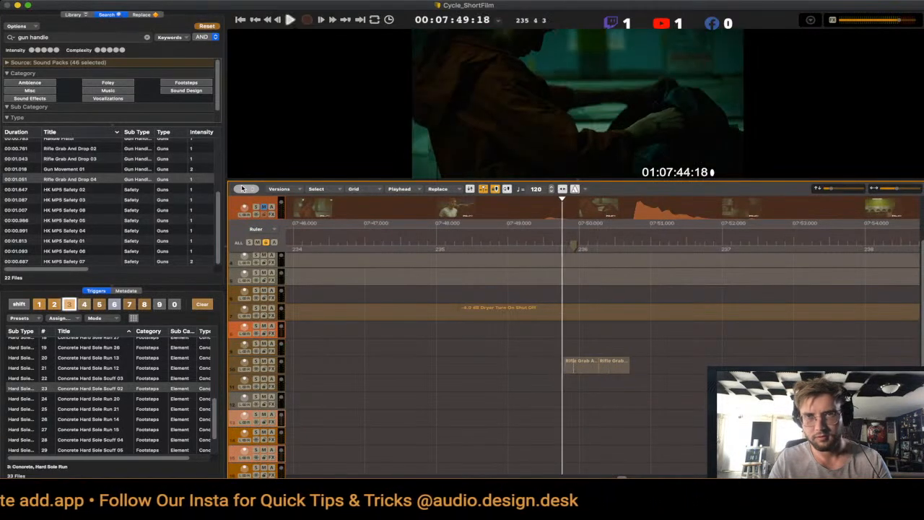
key("space")
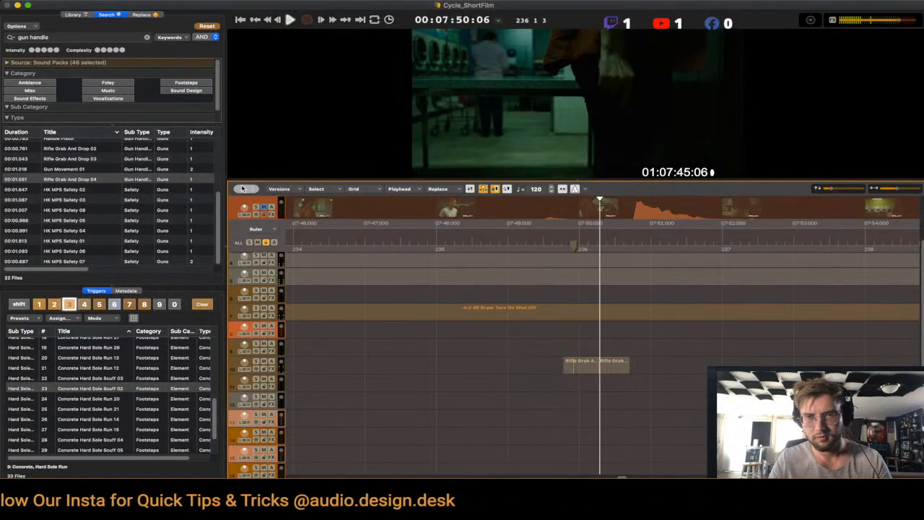
- Lower the level of both Rifle Grab And Drop 04 pieces on track 10 and play them back
key("space")
key("3")
key("super+z")
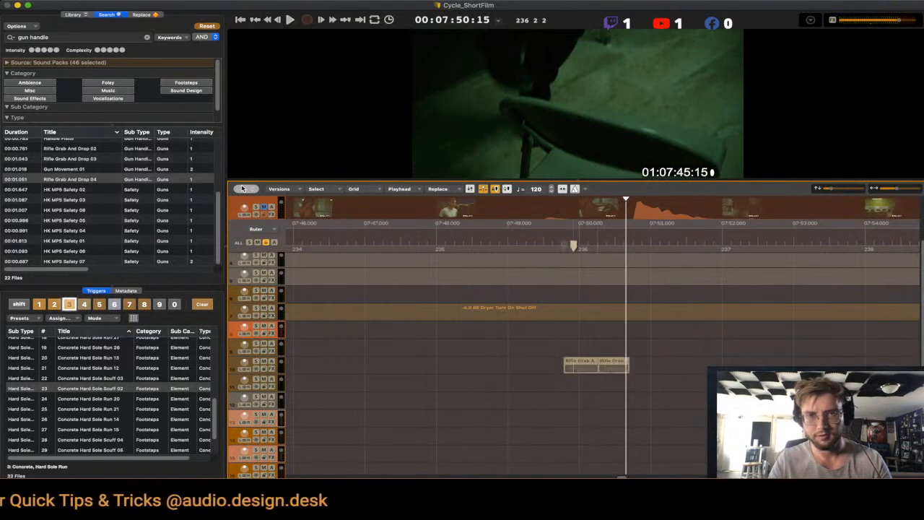
key("ctrl+Down")
key("space")
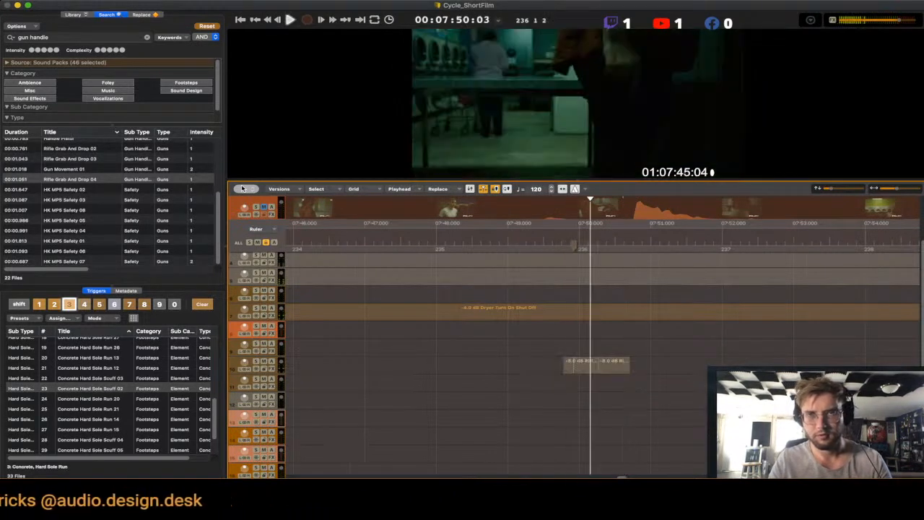
key("space")
- Set the second Rifle Grab And Drop 04 piece to -4 dB and check the balance of both pieces in playback
key("space")
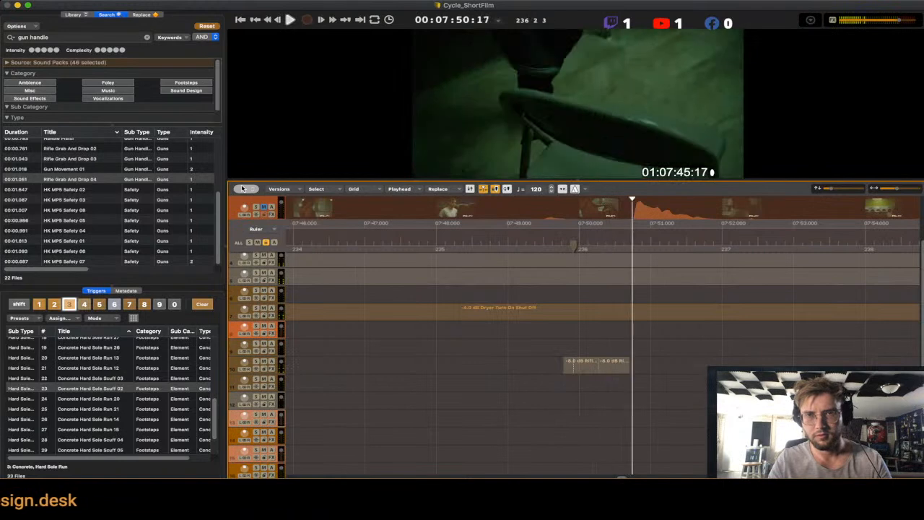
key("space")
left_click(613, 364)
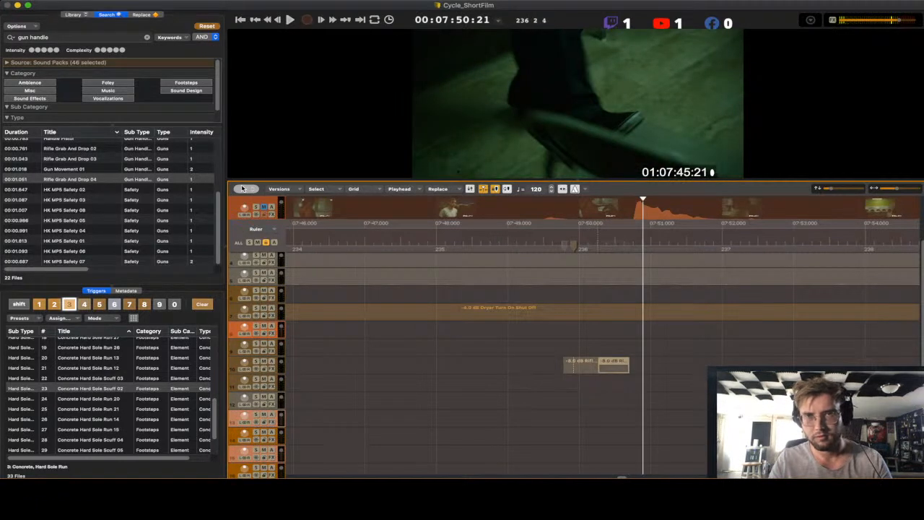
key("space")
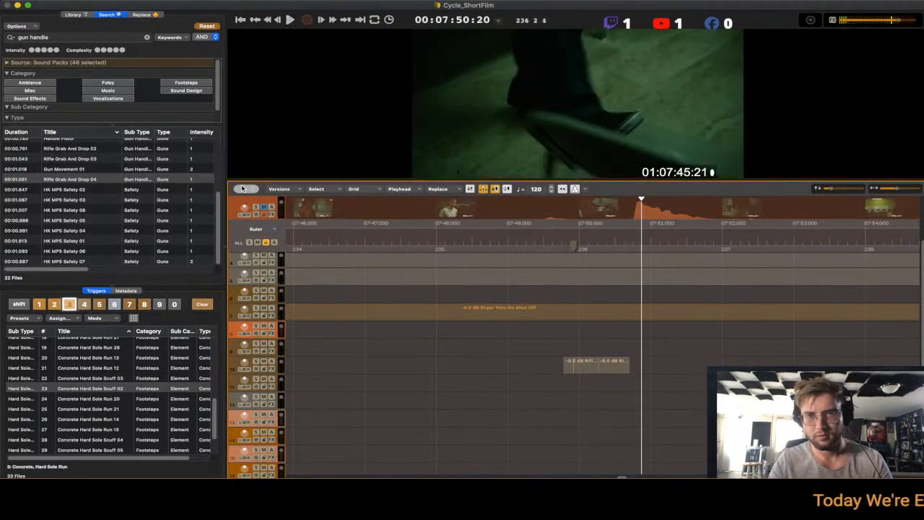
key("space")
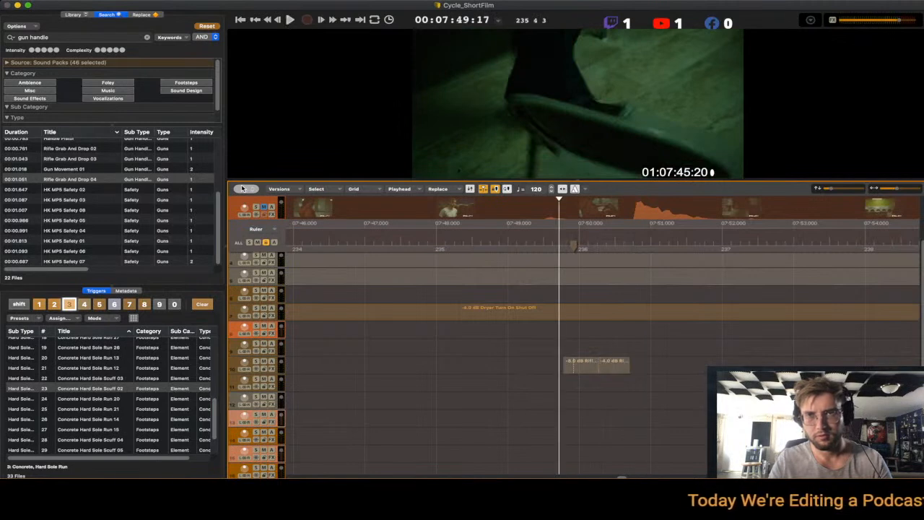
key("space")
key("space")
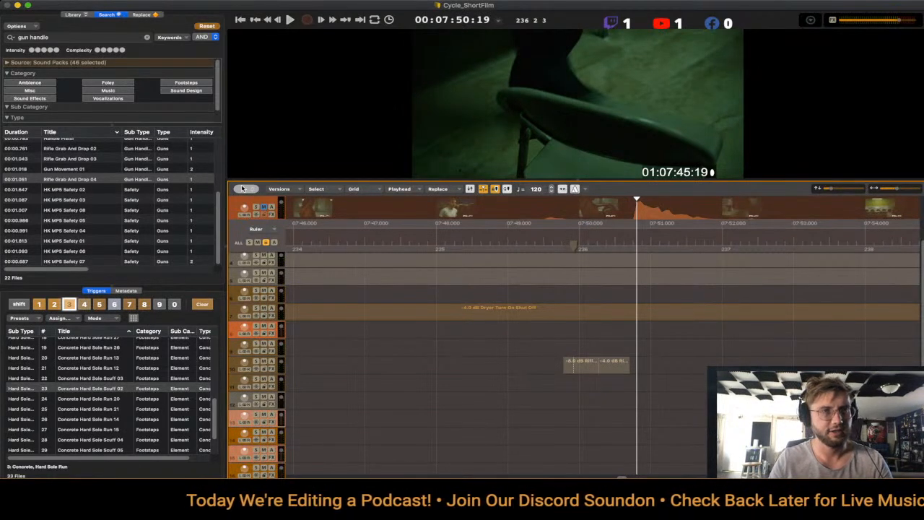
- Search the sound library for "rummage" and audition the results from Rummaging Through Peanut Bag down to the desk drawer rummaging
key("super+f")
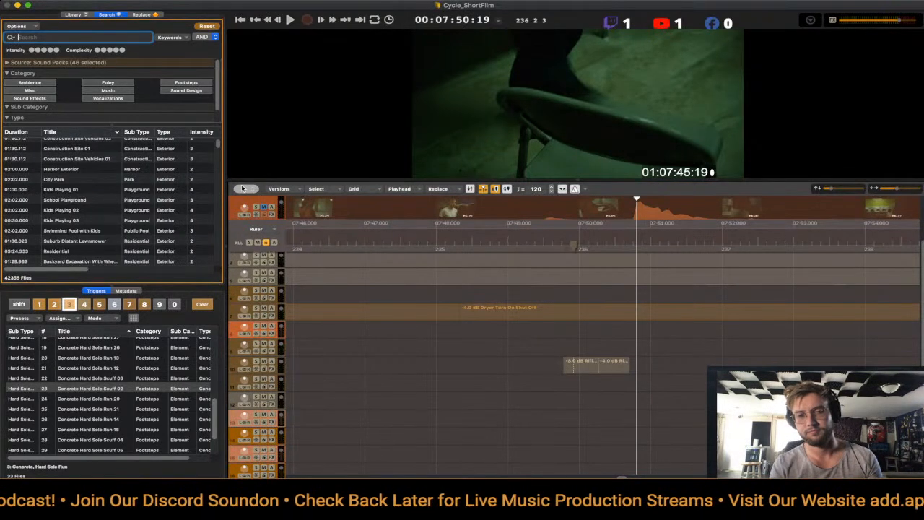
type("rummage")
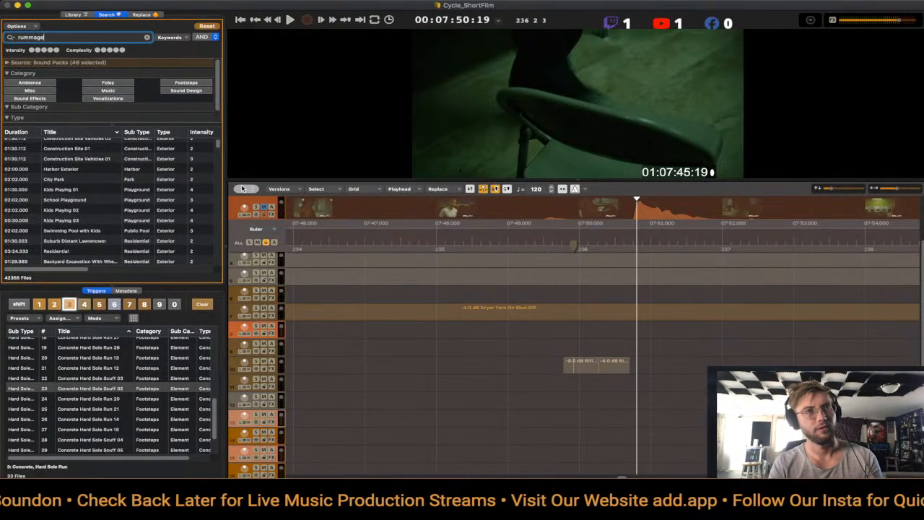
key("Return")
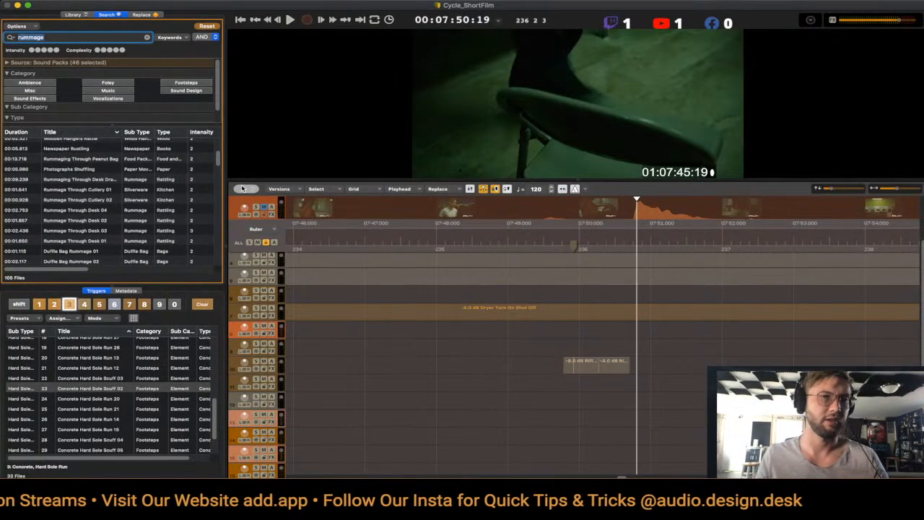
left_click(80, 158)
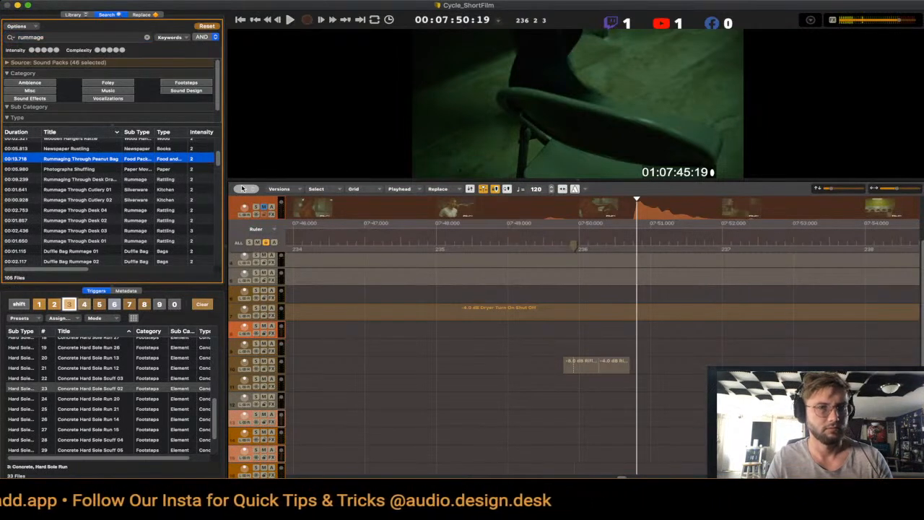
key("Down")
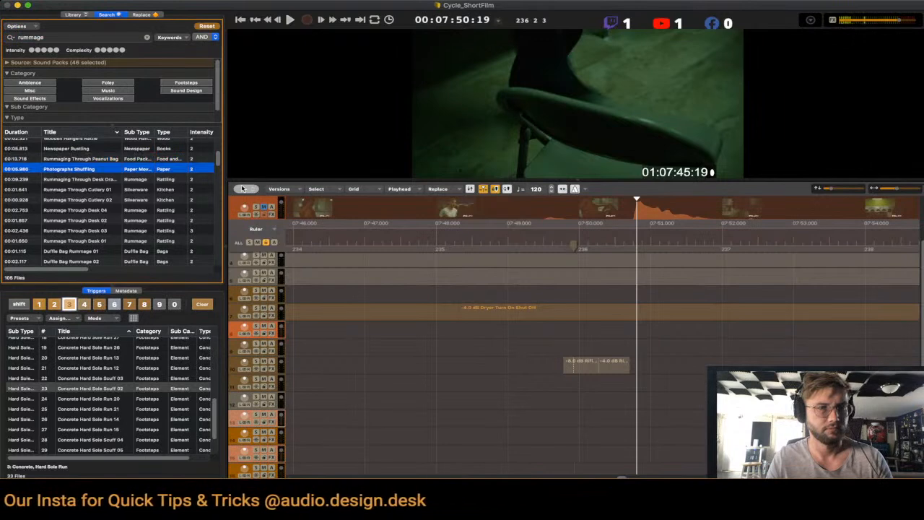
key("Down")
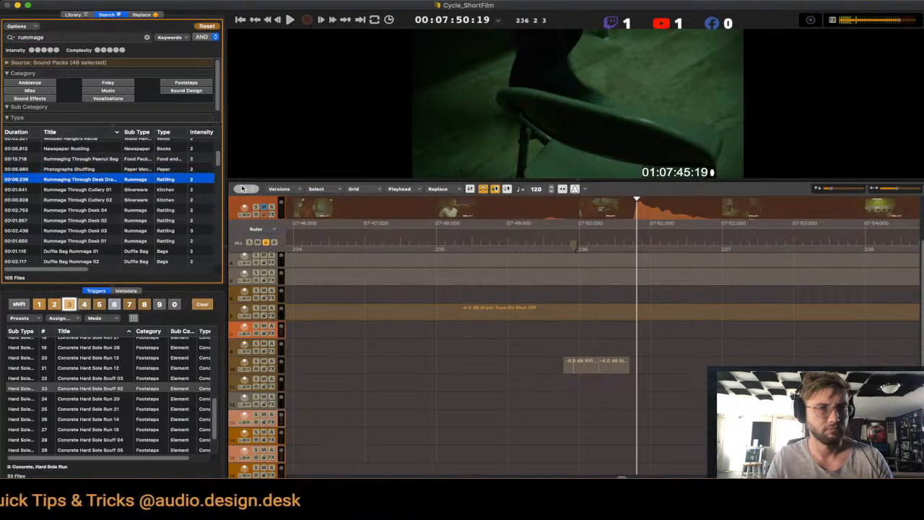
- Audition the Purse Rummage sounds in the rummage search results
scroll(109, 200, "down", 3)
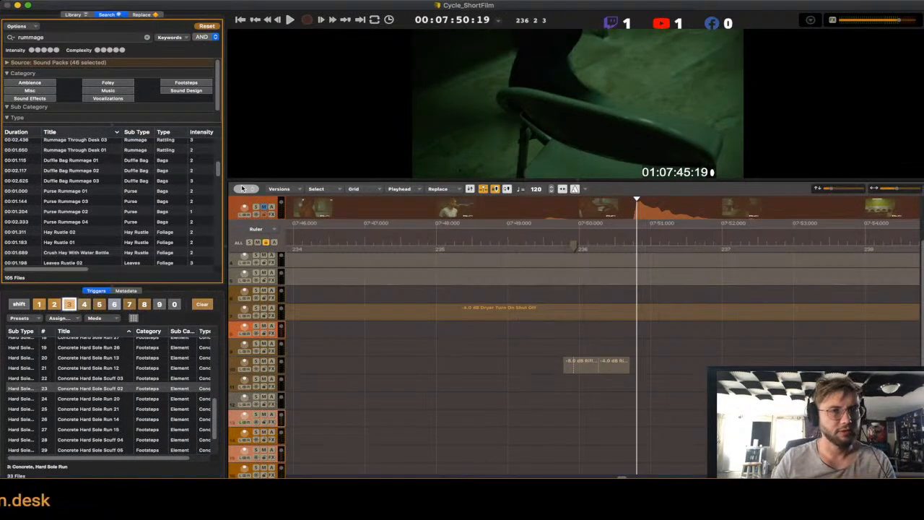
left_click(65, 202)
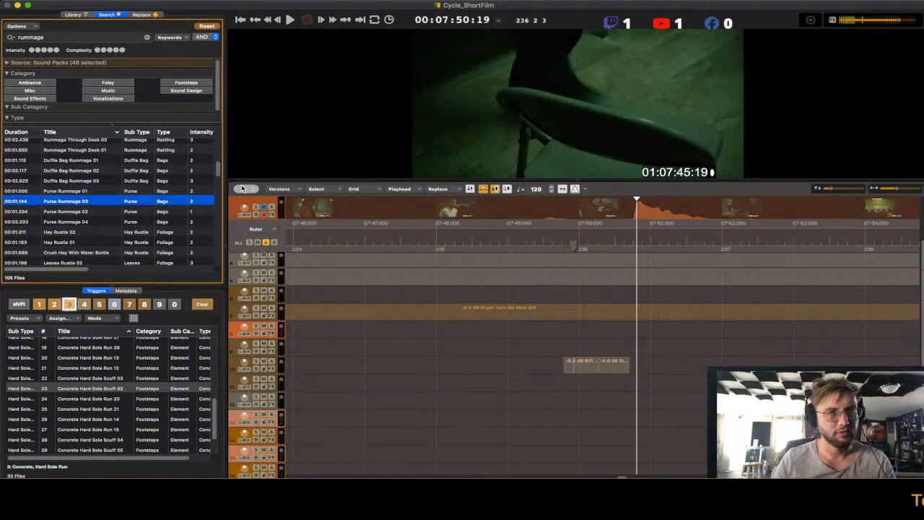
key("Up")
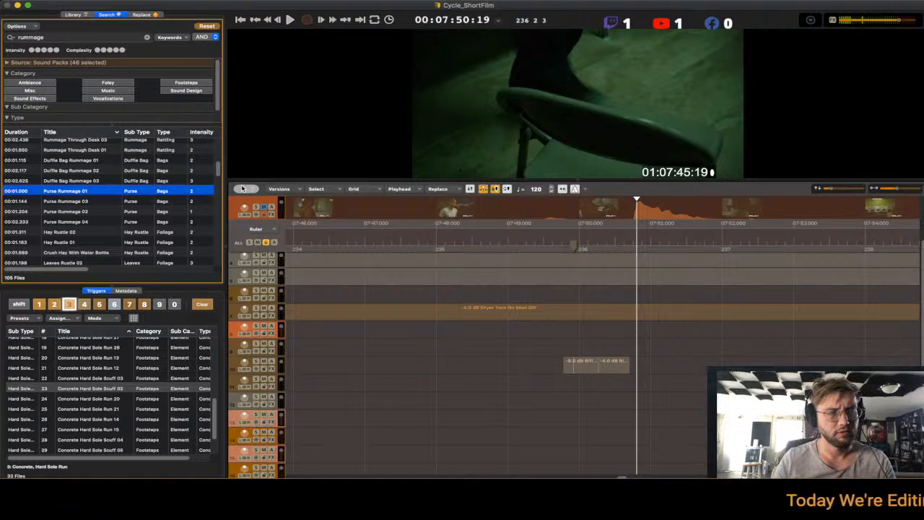
key("Down")
key("Down")
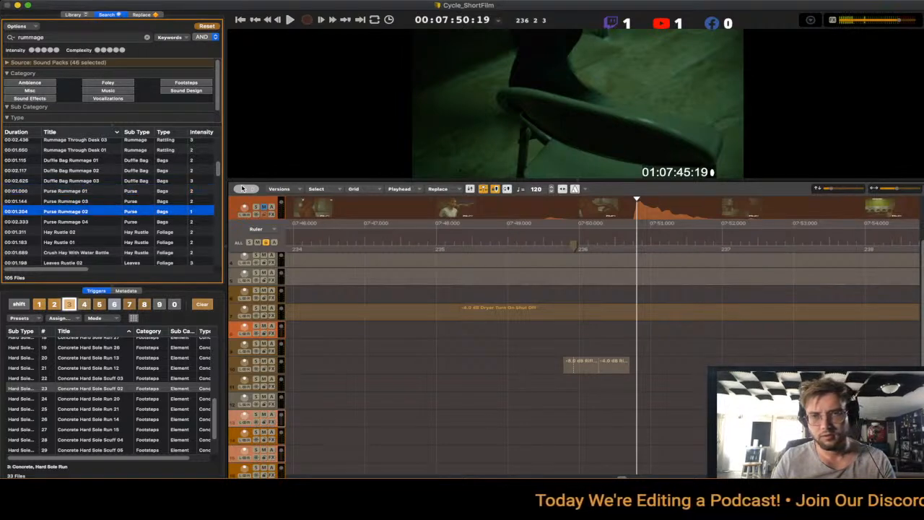
- Try Purse Rummage 02 around 07:50 below the existing bag-movement clips, checking its timing against the picture, and delete it
key("Left")
key("Left")
key("Left")
key("Left")
key("Left")
key("Left")
key("Left")
key("Right")
key("Right")
key("Right")
key("Right")
key("Right")
key("Right")
key("Right")
key("Right")
key("Right")
key("Left")
key("Left")
key("Left")
key("Left")
key("Left")
key("Left")
key("Left")
key("Left")
key("Left")
key("Left")
key("Left")
key("Left")
key("Left")
key("Left")
key("Return")
key("Left")
key("Left")
key("Left")
key("Left")
key("Left")
key("Left")
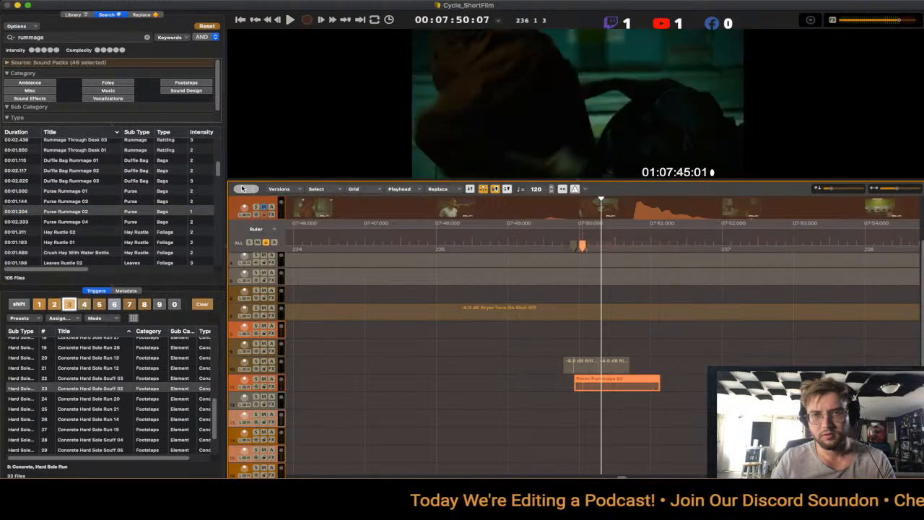
key("Left")
key("Left")
key("Left")
key("Left")
key("Left")
key("Left")
key("Delete")
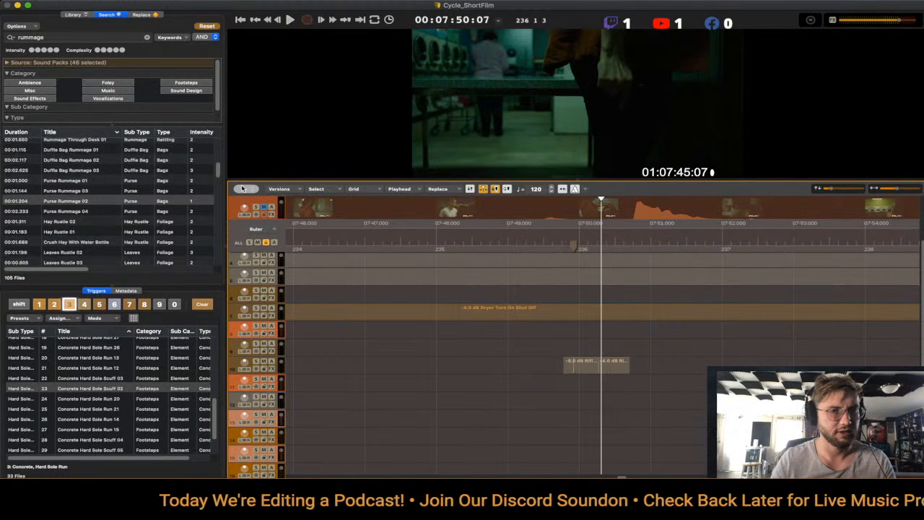
- Look further down the rummage results for a better bag sound and audition Rummaging Through Peanut Bag
key("Tab")
key("Page_Down")
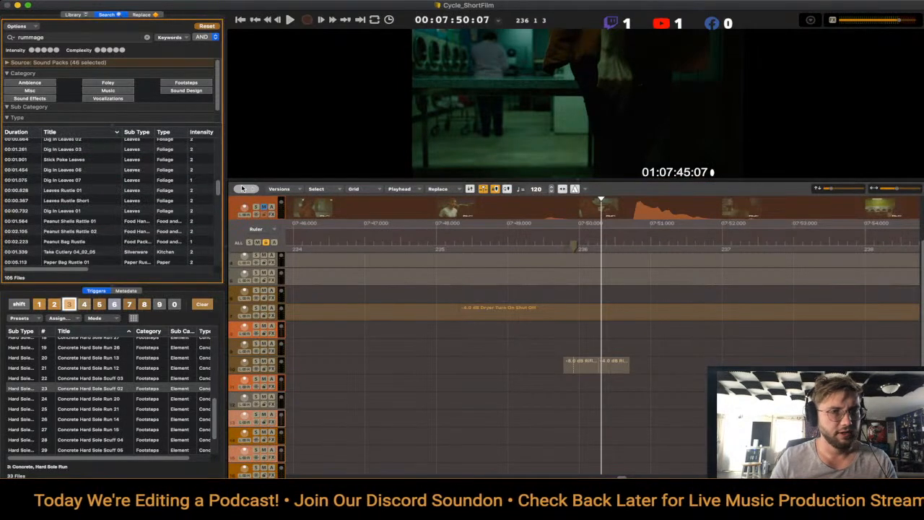
key("Page_Down")
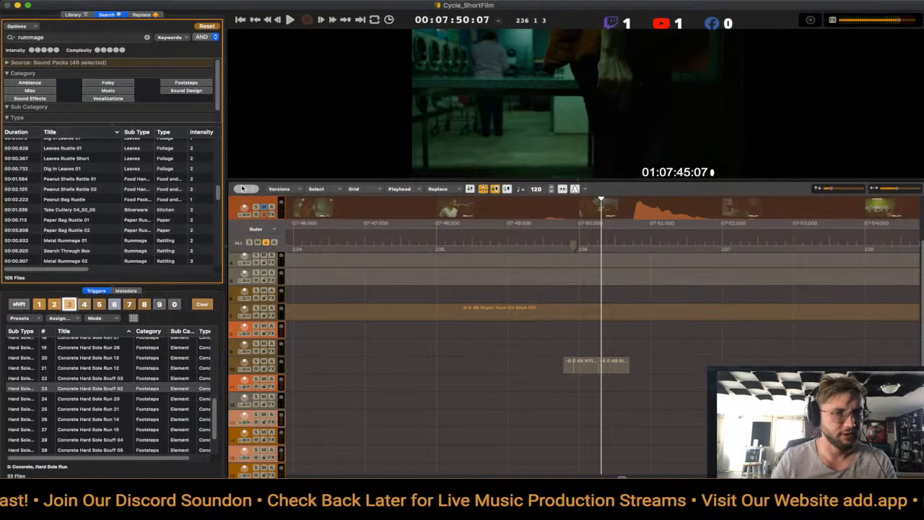
left_click(66, 219)
scroll(67, 219, "down", 5)
left_click(80, 214)
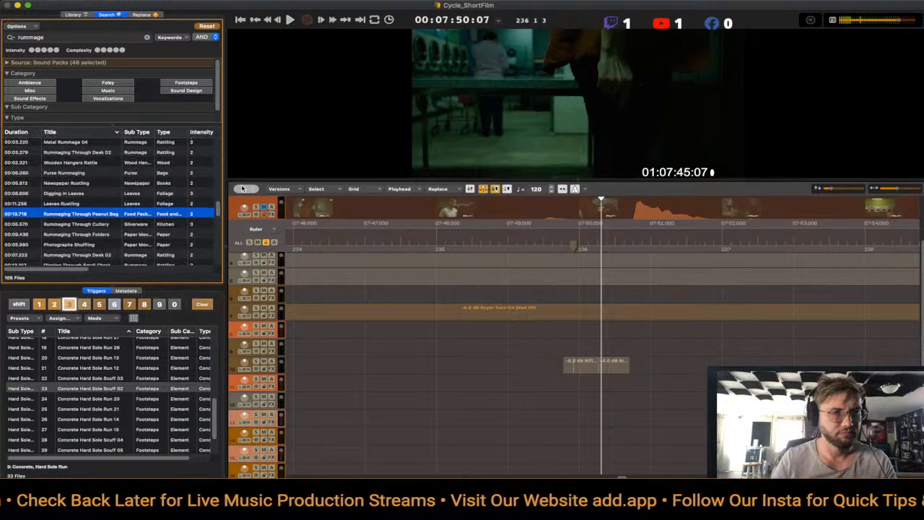
- Search the sound library for "duffle bag"
key("super+f")
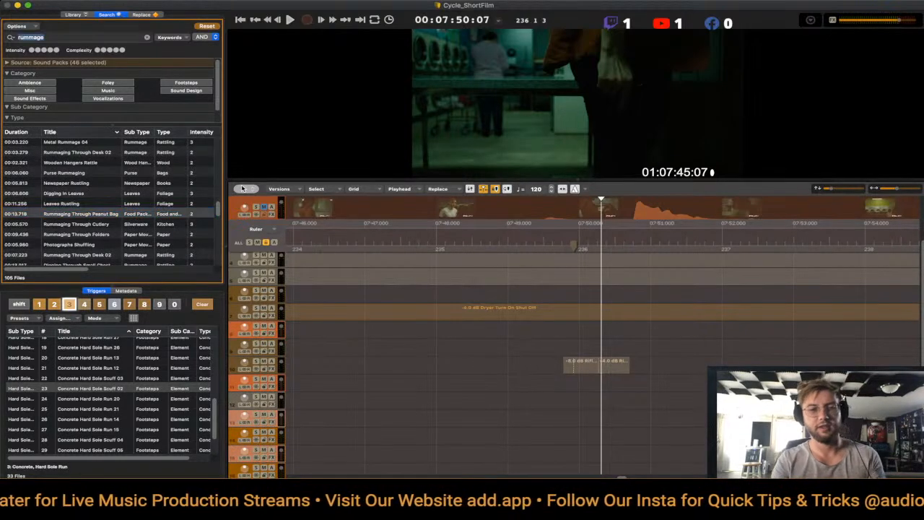
type("c")
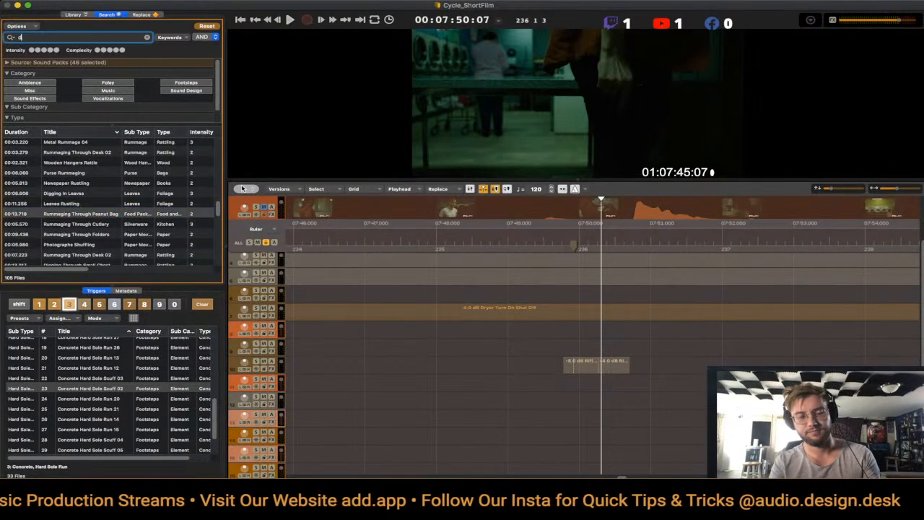
type("uffel")
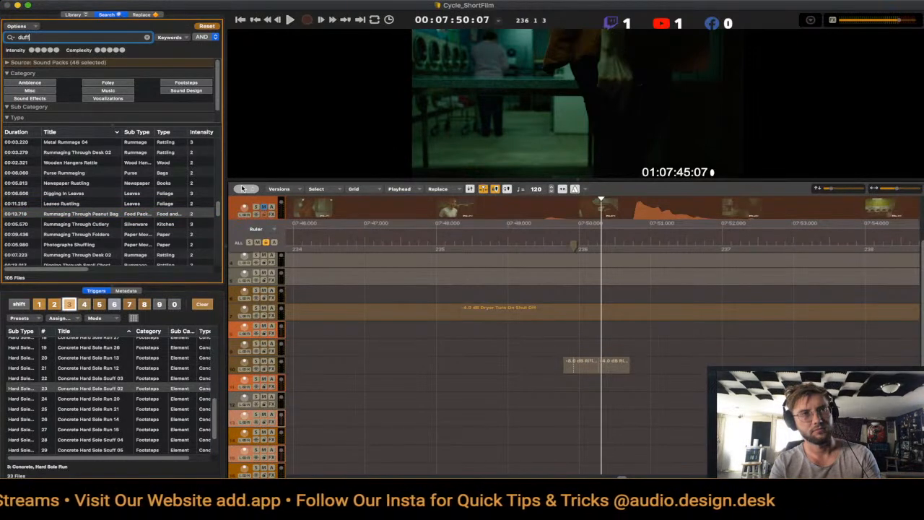
key("BackSpace")
key("BackSpace")
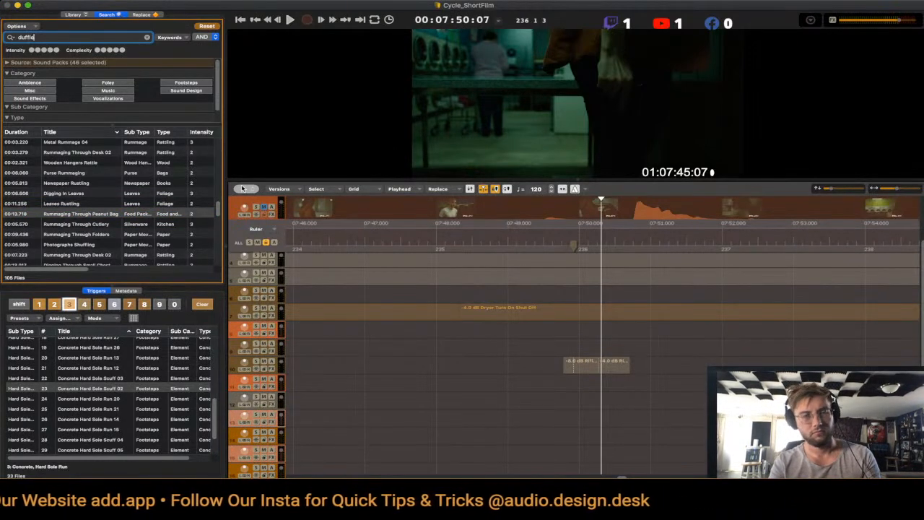
type("le bag")
key("Return")
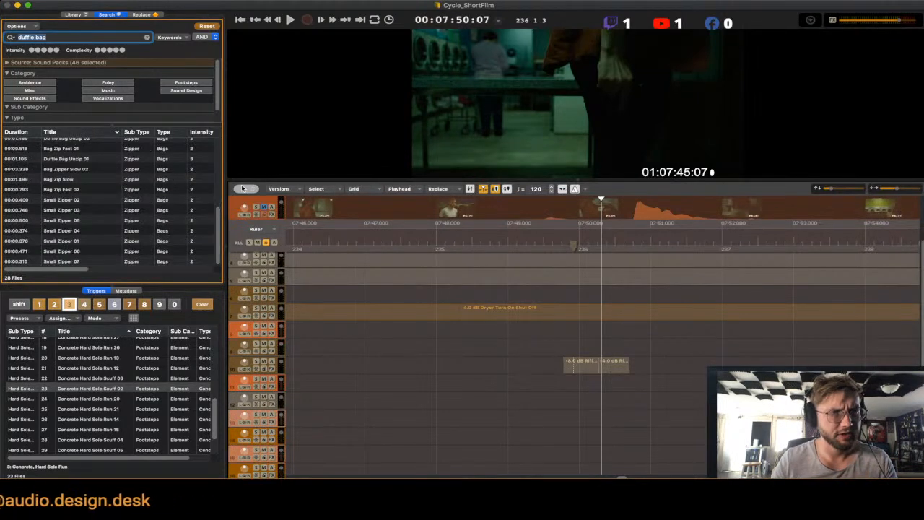
- Audition Duffle Bag Rummage 02 and Duffle Bag Rummage 03
scroll(108, 201, "up", 5)
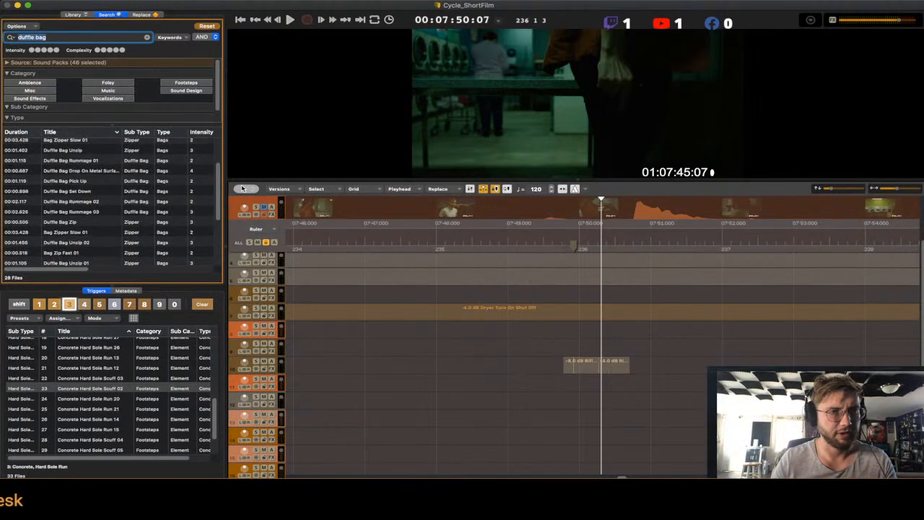
left_click(81, 202)
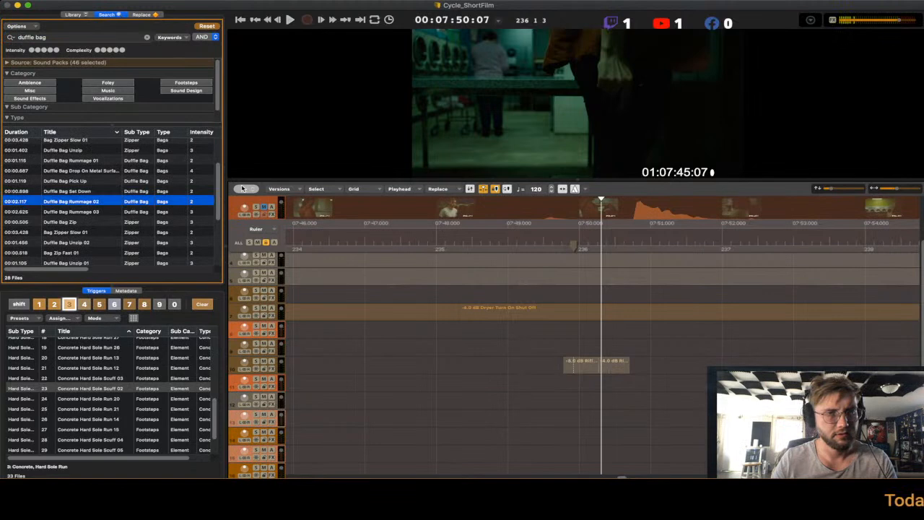
key("Down")
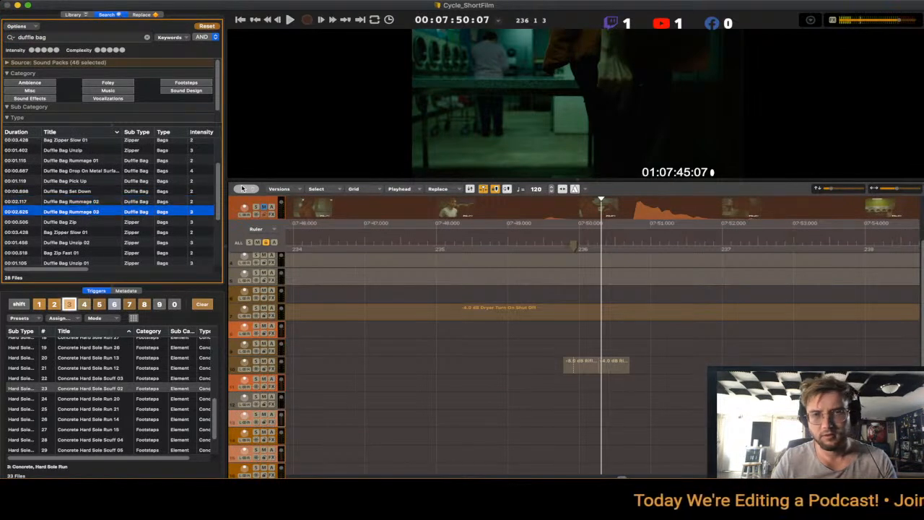
- Try Duffle Bag Rummage 03 on the timeline below the existing clips near 07:50 and nudge it earlier
key("s")
key("Left")
key("Left")
key("Left")
key("Left")
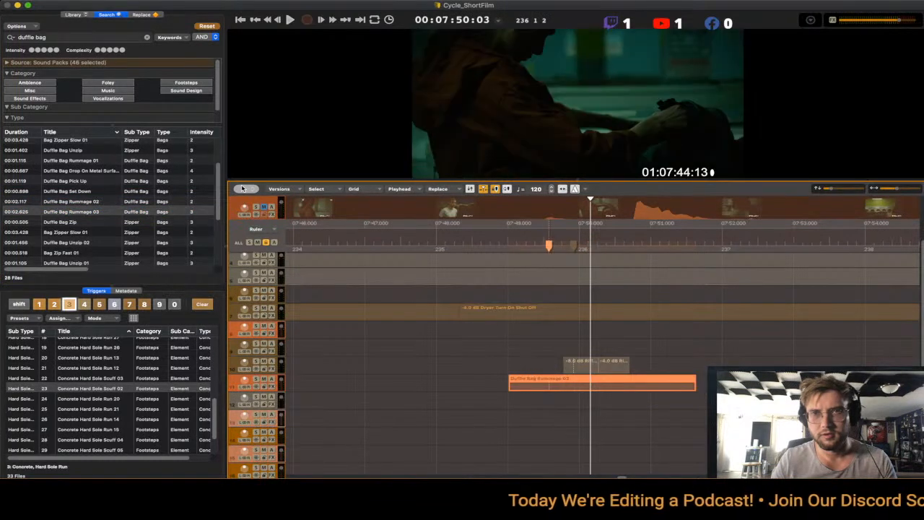
key("Right")
key("Right")
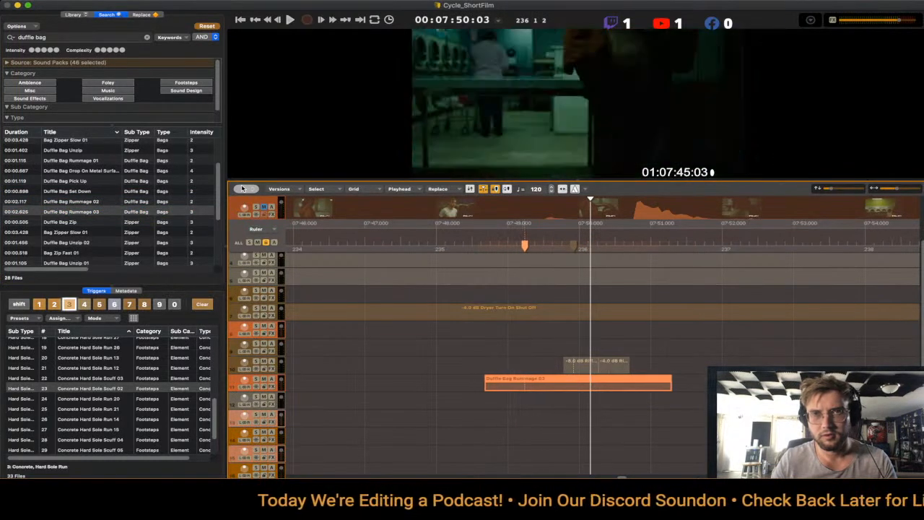
- Play back Duffle Bag Rummage 03, trim its start to about 07:49:07, and delete the clip
key("space")
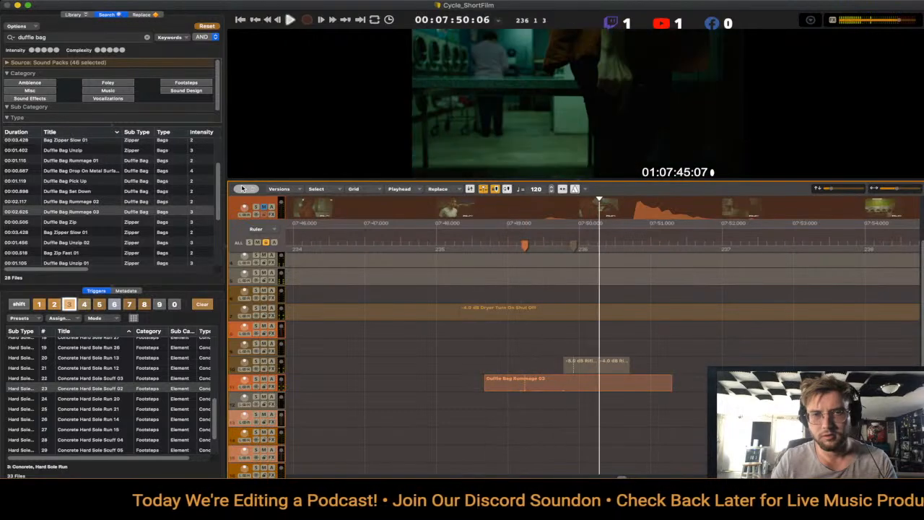
key("space")
key("alt+Right")
key("alt+Right")
key("alt+Right")
key("alt+Right")
key("alt+Right")
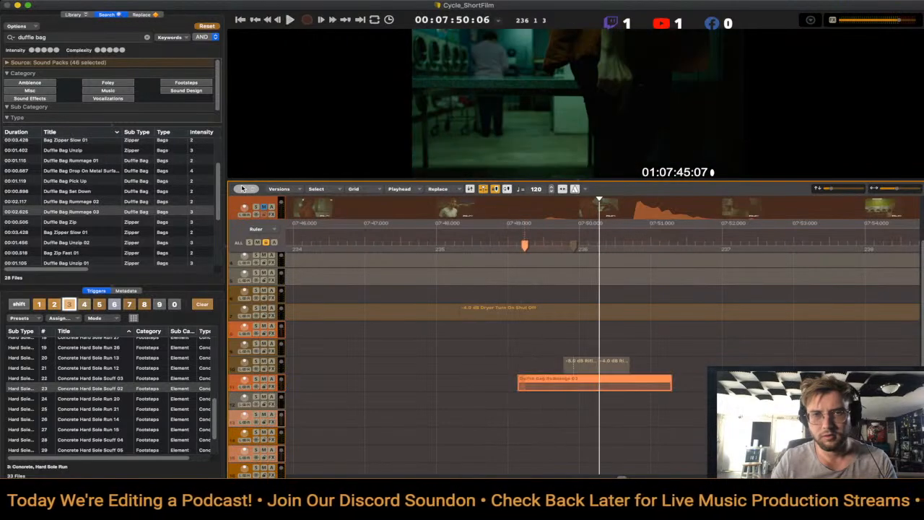
key("space")
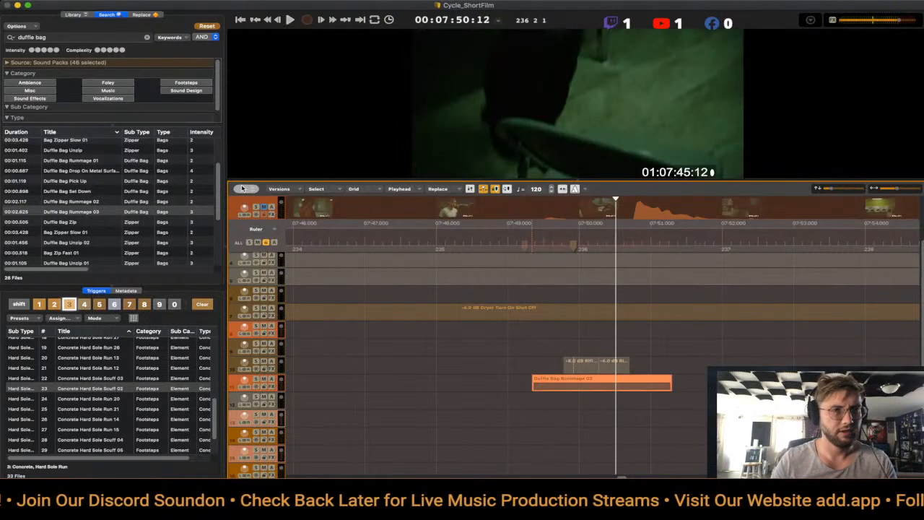
key("Delete")
- Place Duffle Bag Rummage 02 on the timeline below the existing clips and nudge it to start at about 07:49:02
key("Tab")
key("Up")
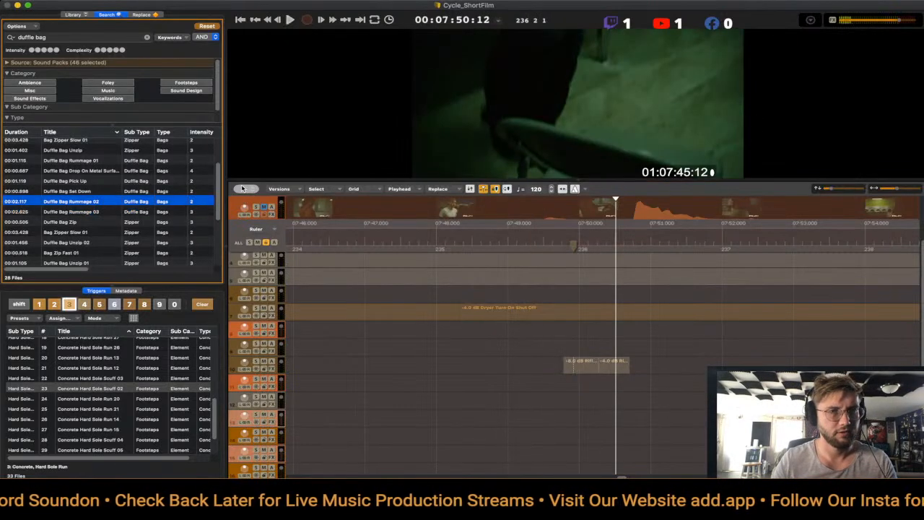
key("Left")
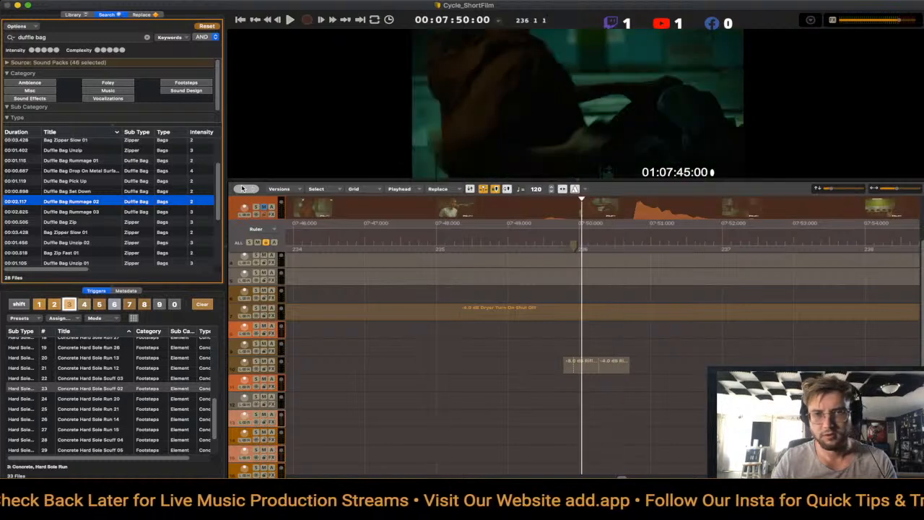
key("Left")
key("Return")
key("period")
key("comma")
key("comma")
key("comma")
key("comma")
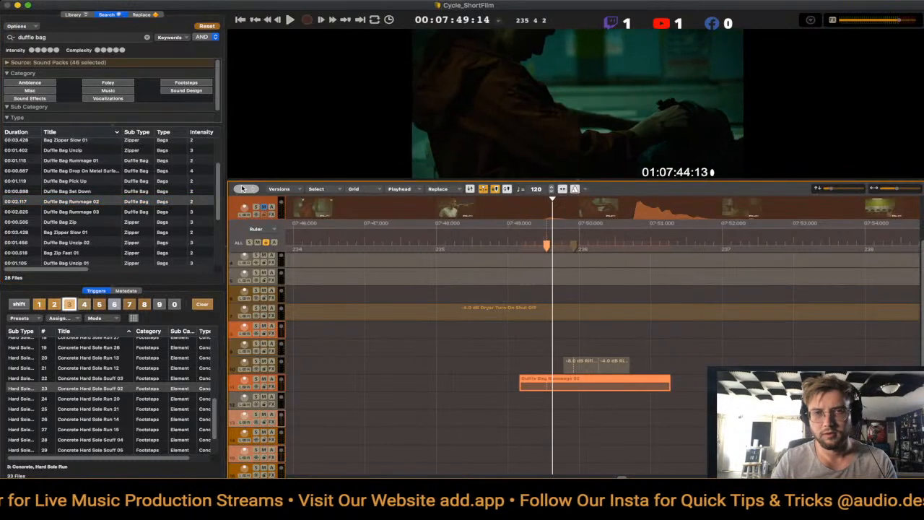
- Play back the scene from about 07:49 to 07:52 to check Duffle Bag Rummage 02 against the picture
key("space")
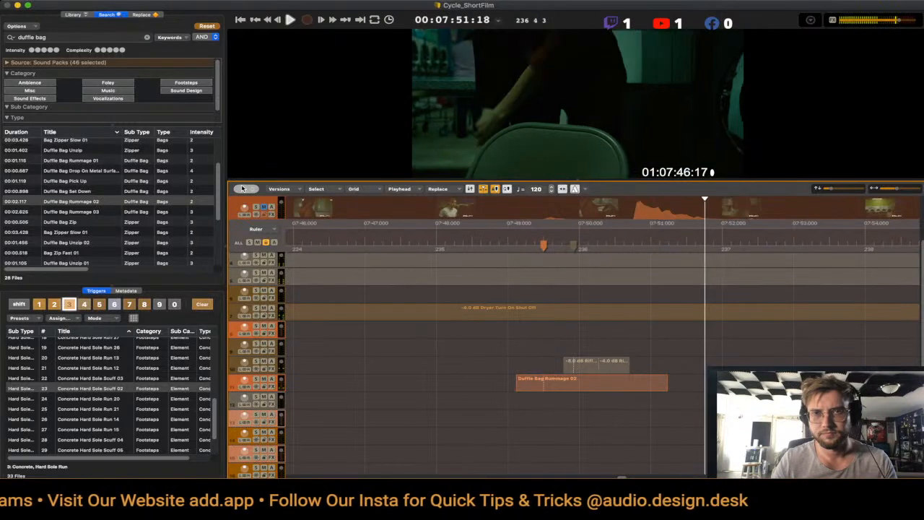
key("space")
key("space")
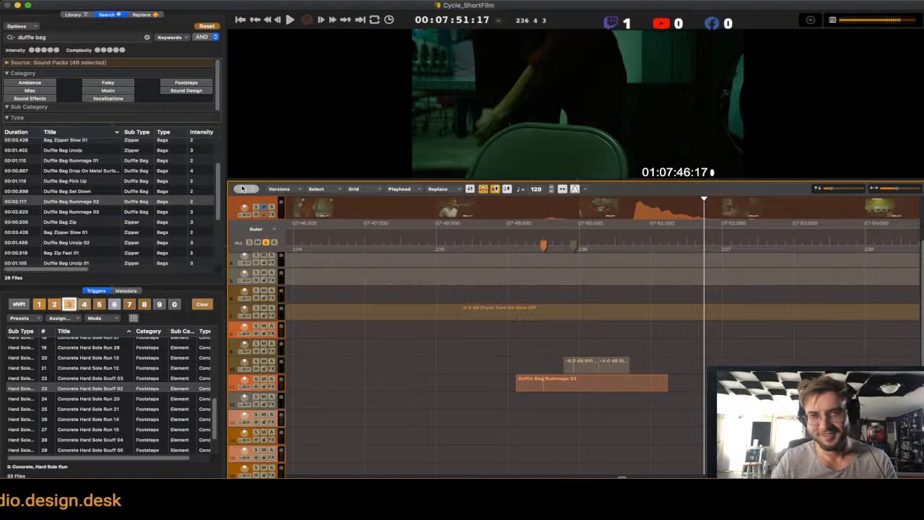
key("space")
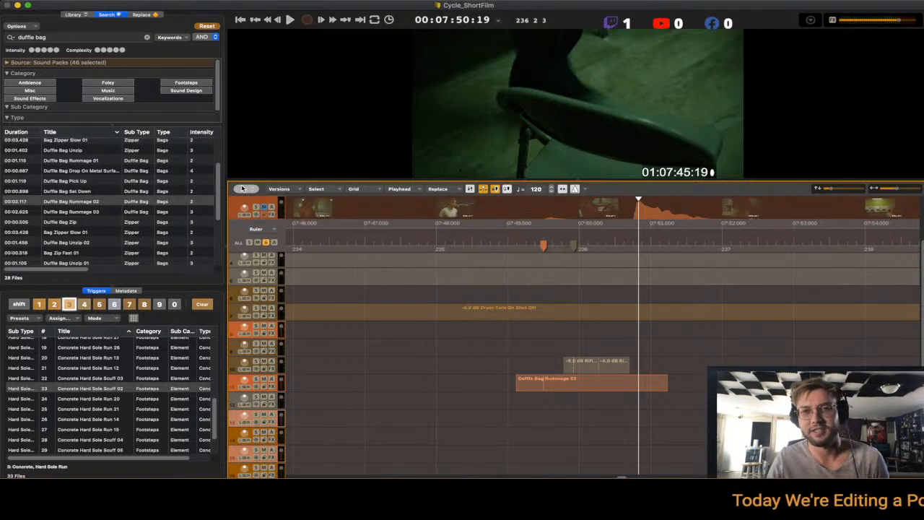
key("space")
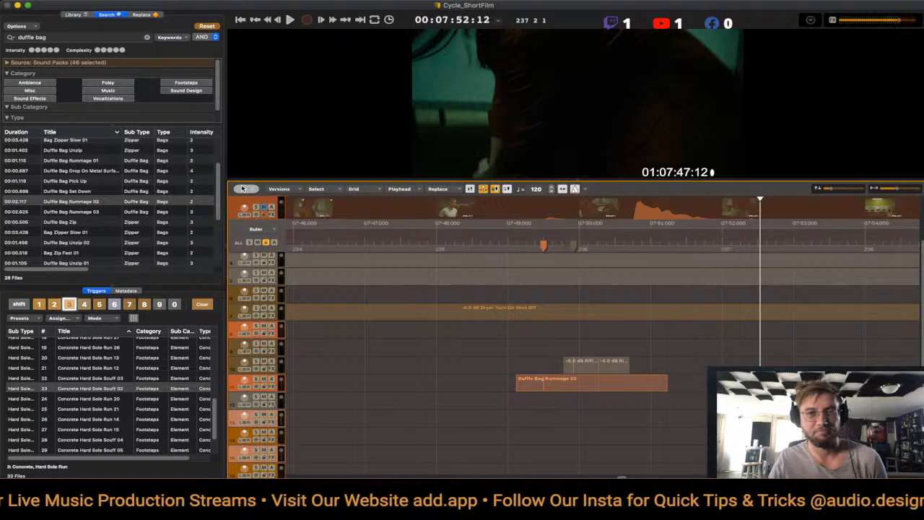
key("space")
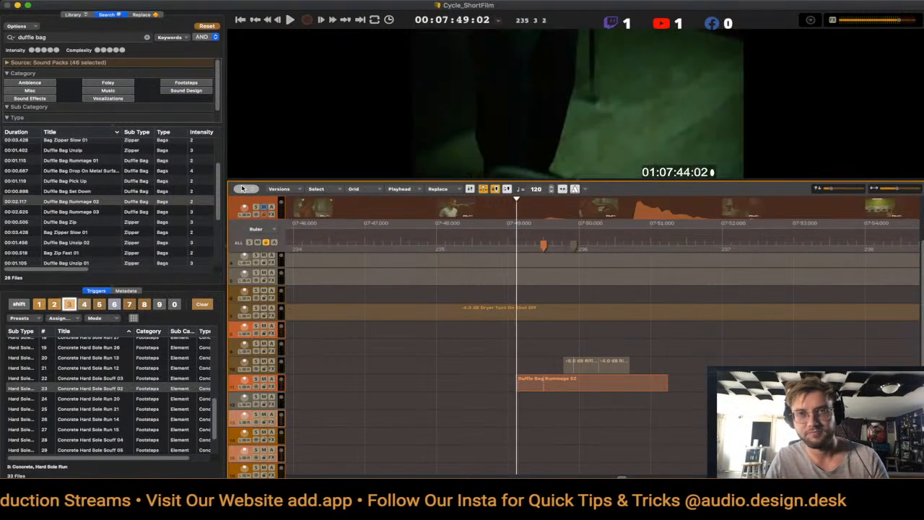
key("space")
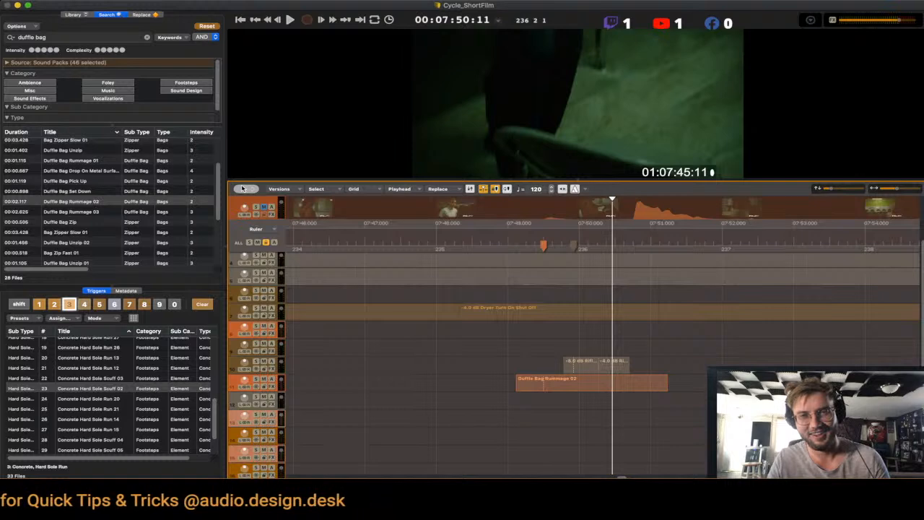
key("space")
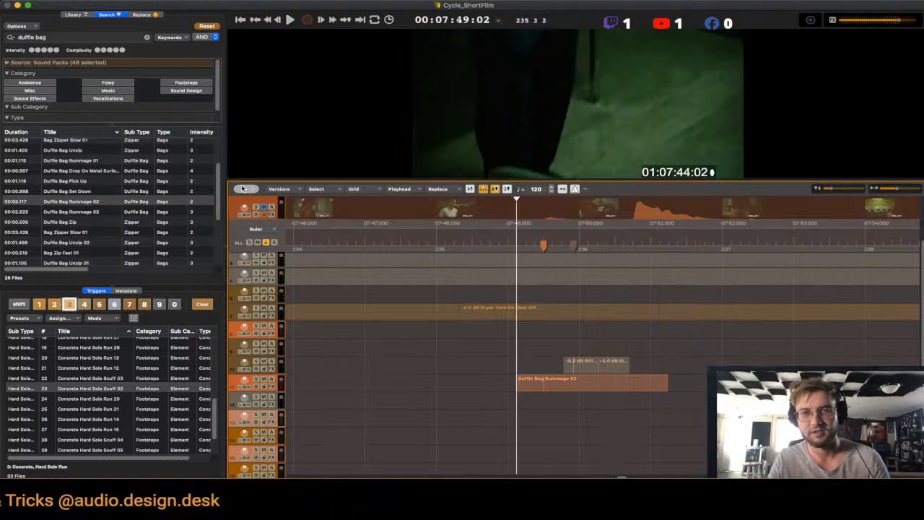
key("space")
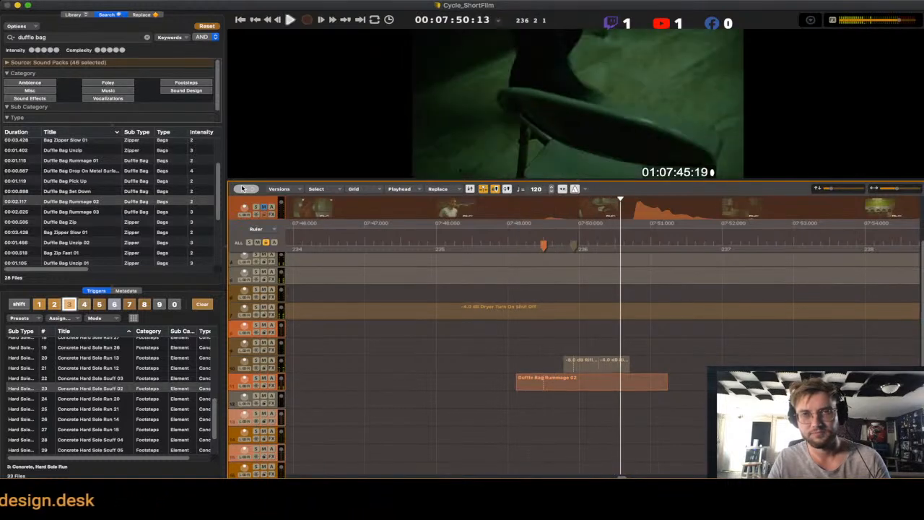
- Lower the first clip on the track above Duffle Bag Rummage 02 to -10 dB and play the scene again
key("space")
key("Up")
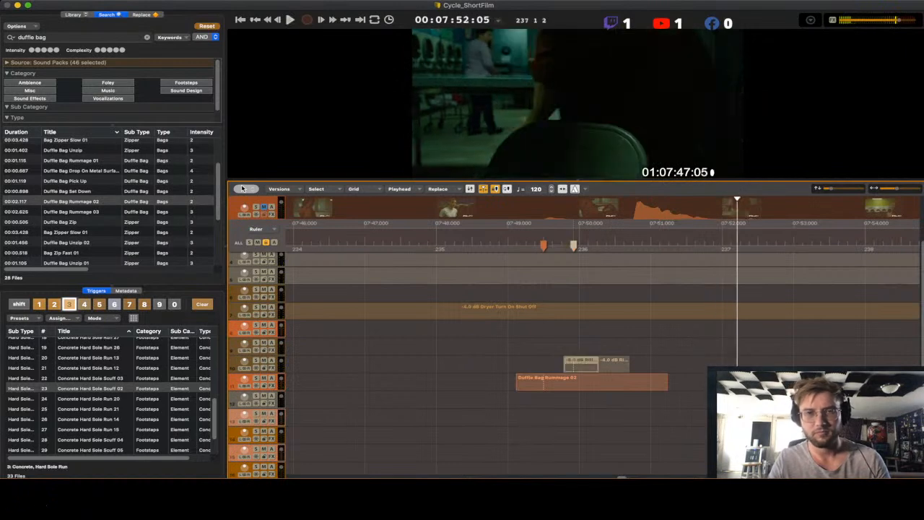
key("space")
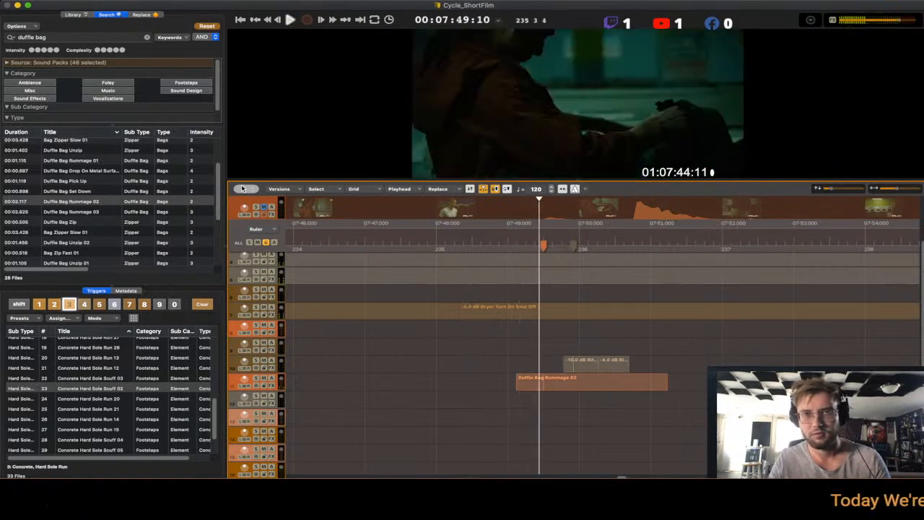
- Raise the second clip on the track above Duffle Bag Rummage 02 to -2 dB and play the scene through again
key("space")
key("Up")
key("space")
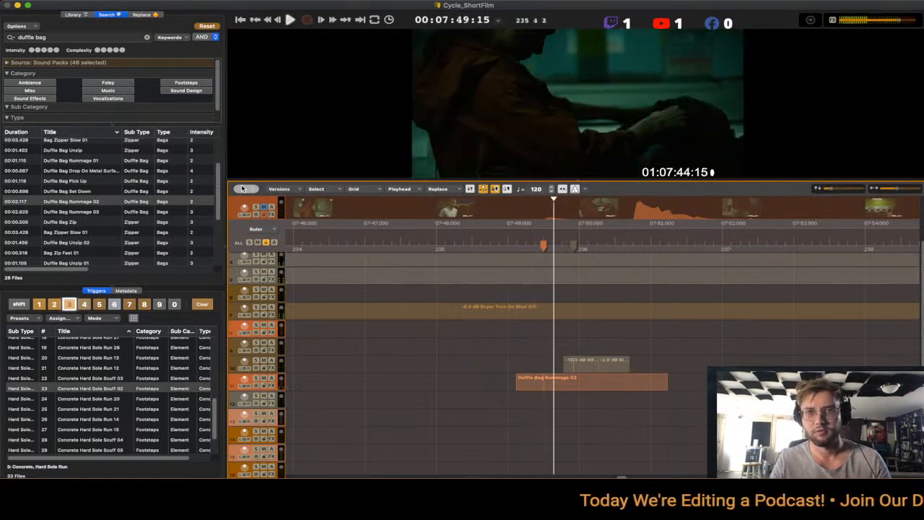
key("space")
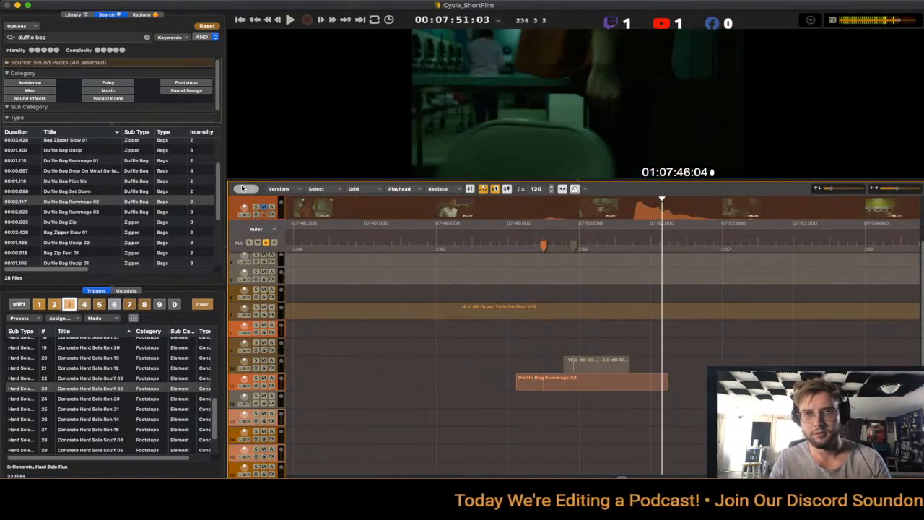
key("space")
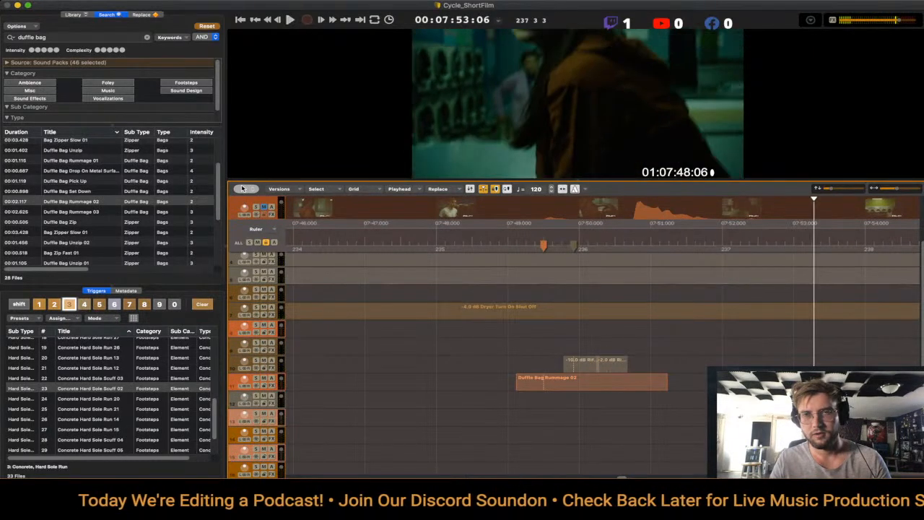
- Step frame by frame back from about 07:53 to 07:52:11 and play short bursts to examine the character's movement
key("Left")
key("Left")
key("Left")
key("Left")
key("Left")
key("Left")
key("Left")
key("Left")
key("Left")
key("Left")
key("Left")
key("Left")
key("Left")
key("Left")
key("Left")
key("Left")
key("Left")
key("Left")
key("Left")
key("Left")
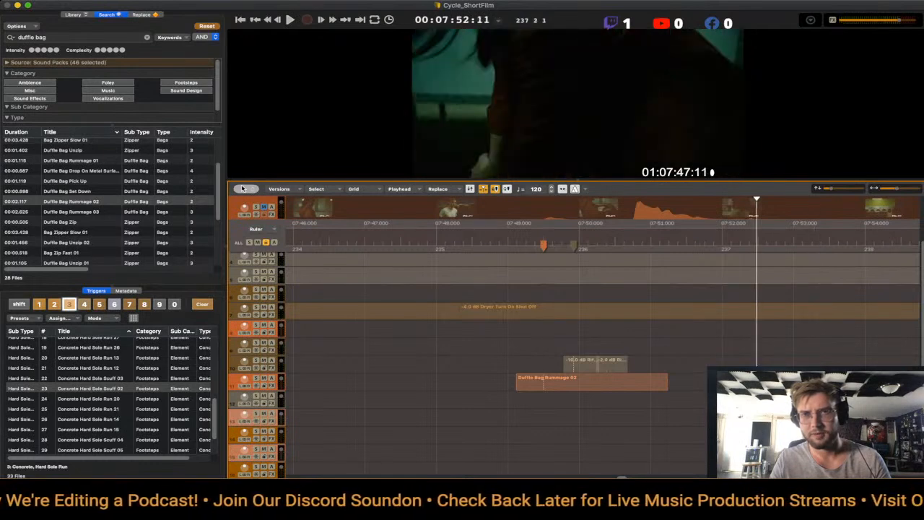
key("space")
key("space")
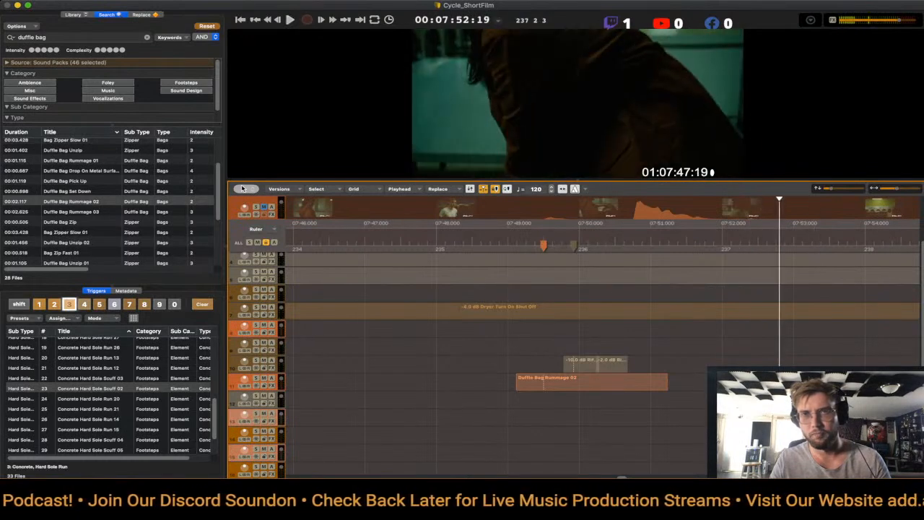
key("space")
key("space")
- Play the shot from about 07:50:22 to 07:53 repeatedly to study when the character's feet move after the bag rummaging
scroll(243, 188, "up", 3)
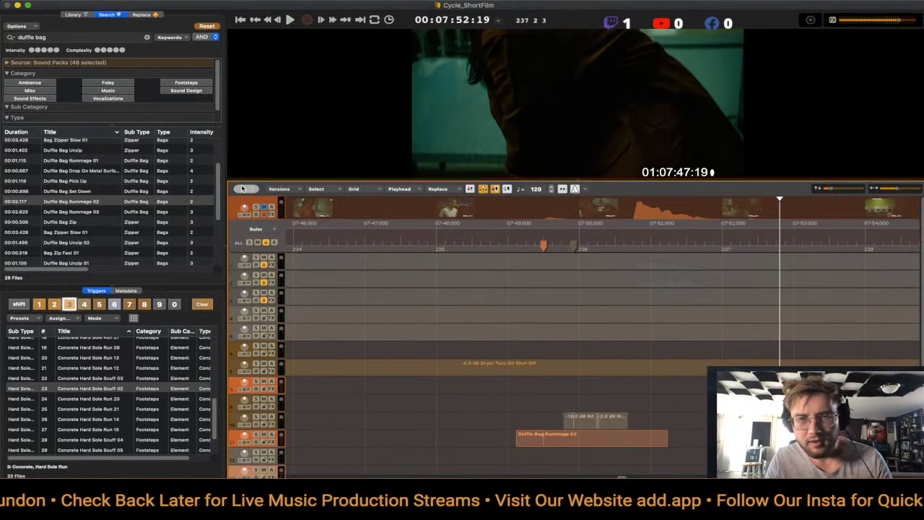
scroll(242, 189, "right", 5)
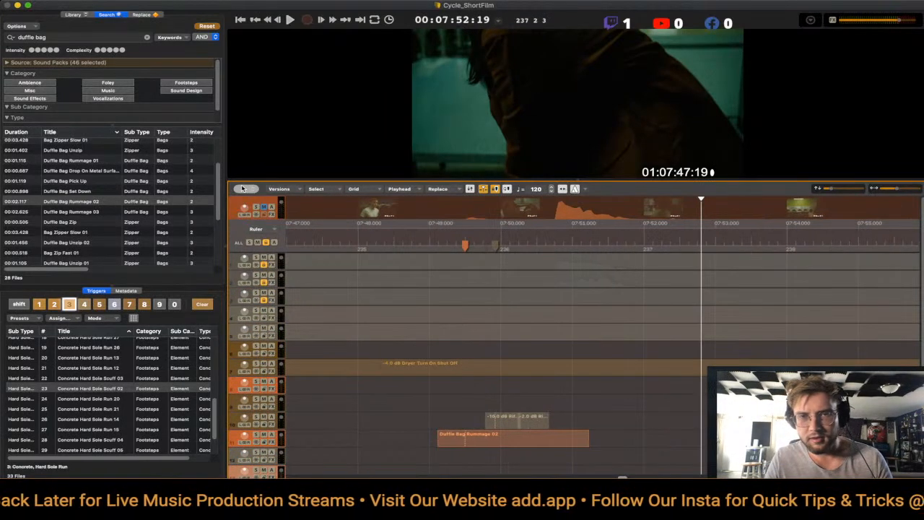
scroll(243, 188, "right", 3)
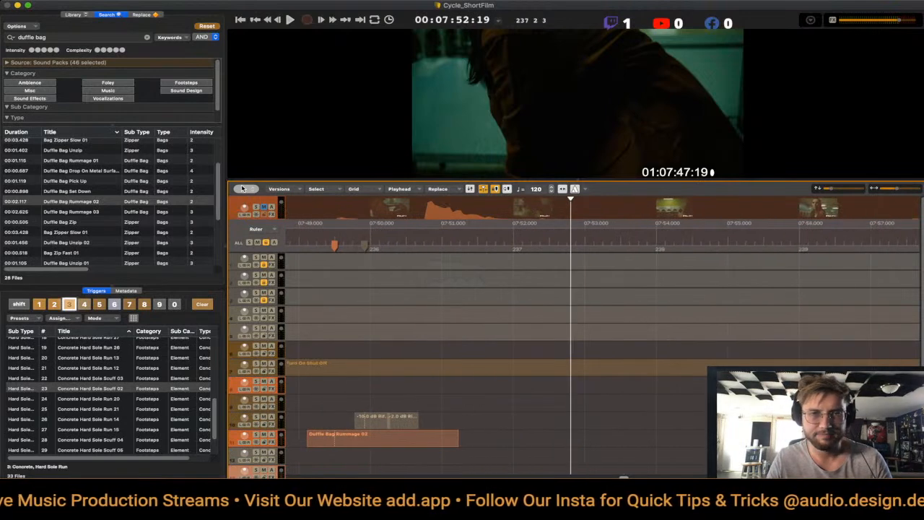
key("Left")
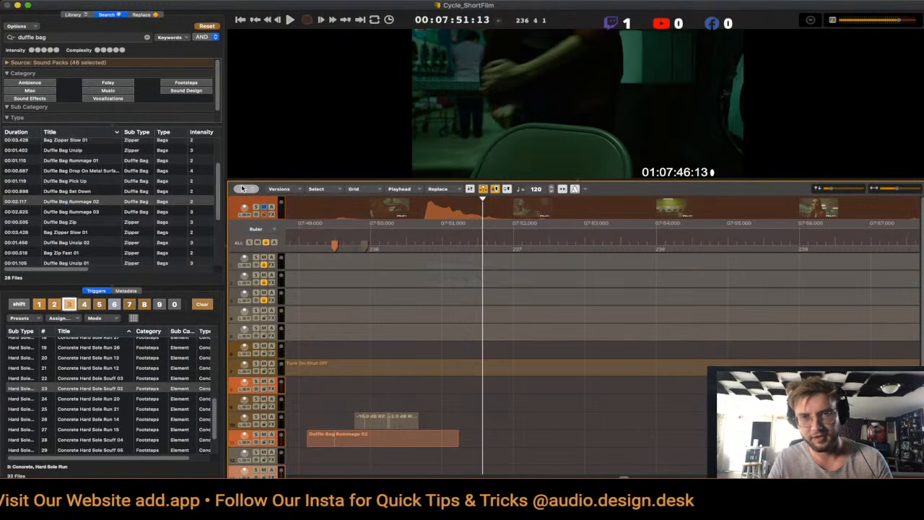
key("Left")
key("space")
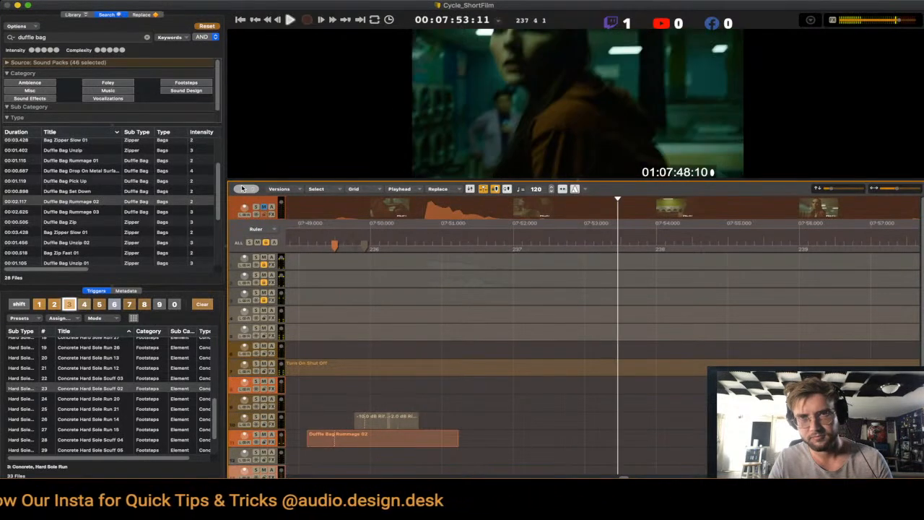
key("Left")
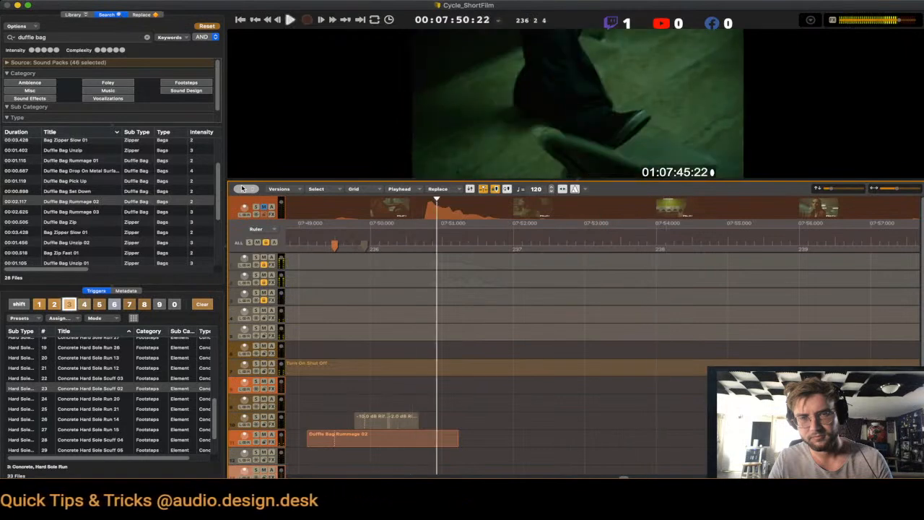
key("space")
key("Left")
key("space")
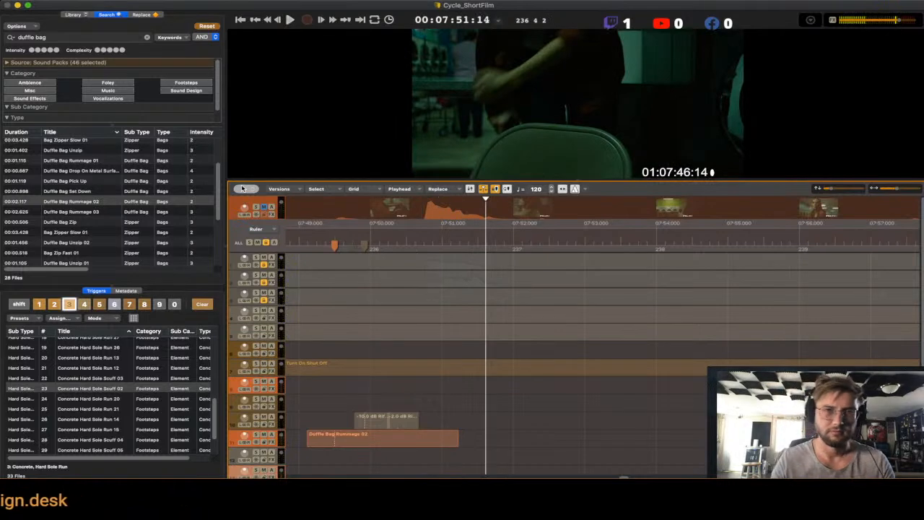
- Find the first step's frame at 07:51:12 and place a concrete footstep clip there below the existing clips
key("Left")
key("Left")
key("Left")
key("Left")
key("Left")
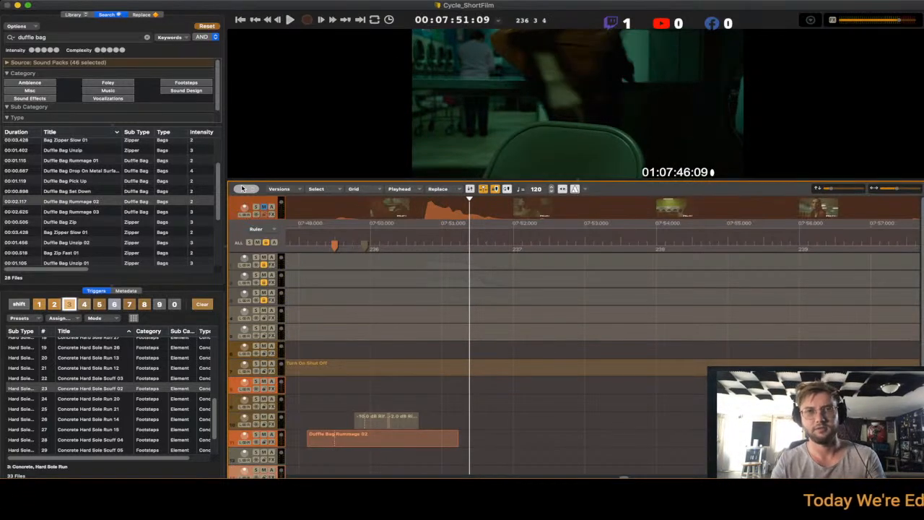
key("Right")
key("Right")
key("Right")
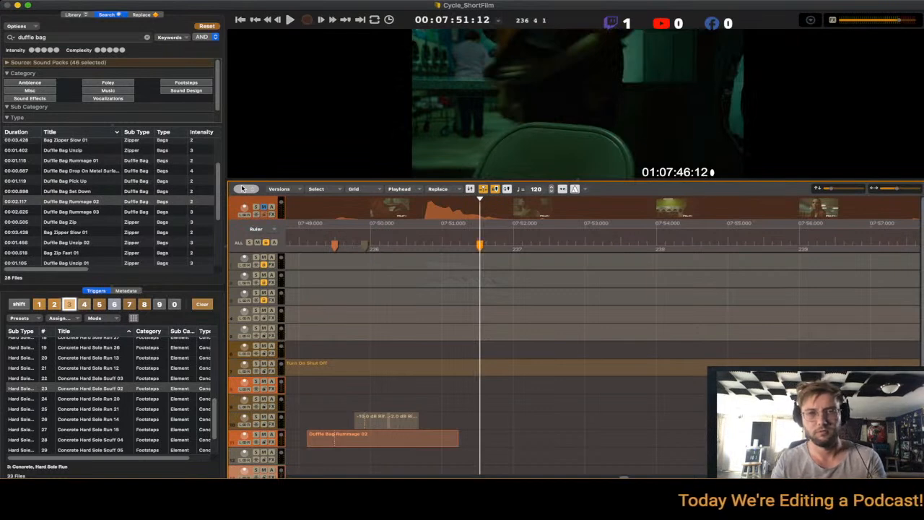
scroll(575, 365, "down", 4)
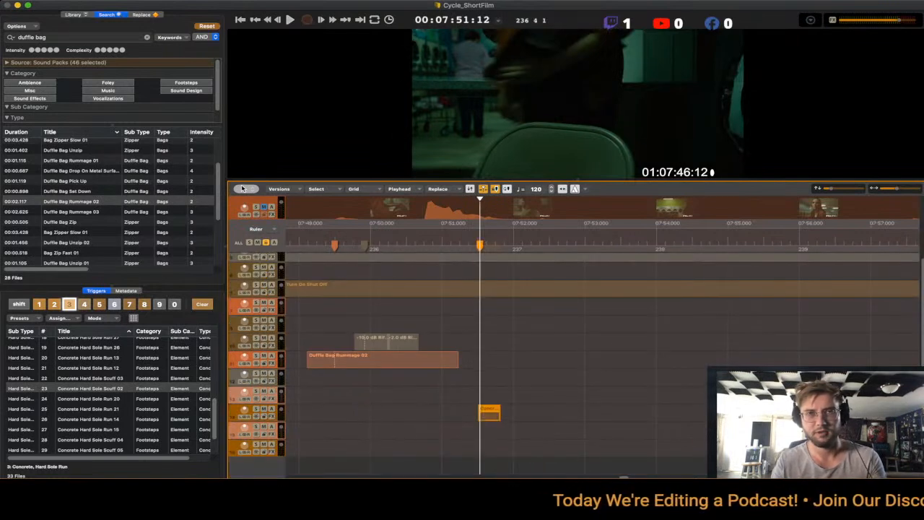
- Trigger two more concrete footsteps during playback, at about 07:51:21 and 07:52:01, and replay them against the picture
key("Left")
key("Left")
key("Left")
key("Left")
key("space")
key("3")
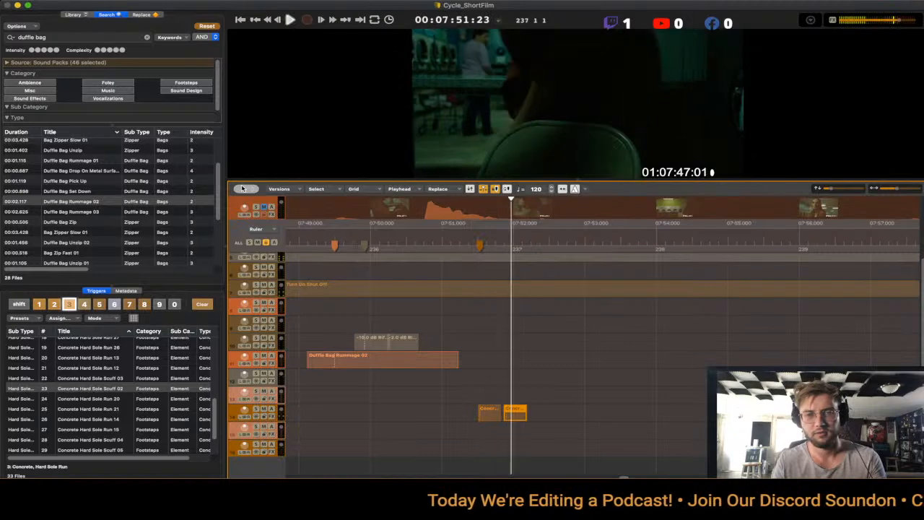
key("3")
key("Left")
key("Left")
key("Left")
key("space")
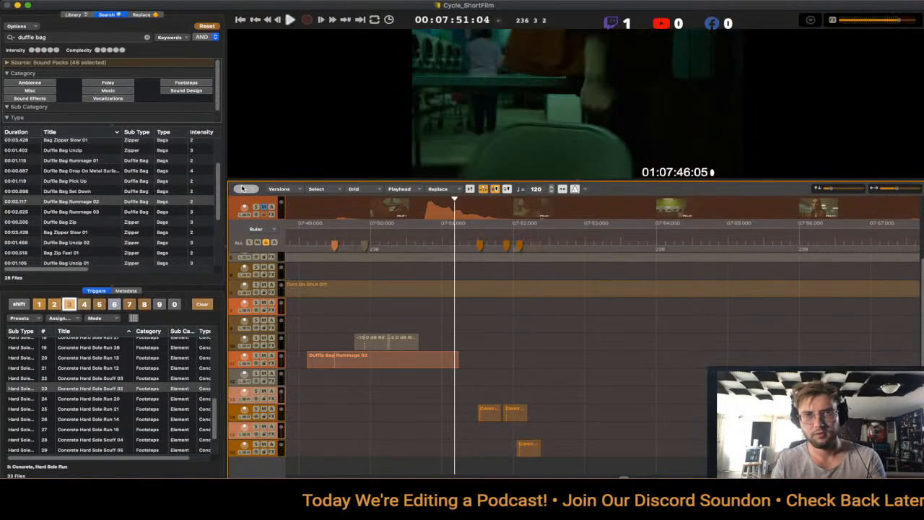
- Shift the last two footstep clips about four frames later, with the first starting near 07:52:00, and check them in playback
key("space")
left_click(515, 413)
left_click_drag(515, 374, 560, 453)
left_click_drag(515, 413, 526, 412)
key("Left")
key("Left")
key("space")
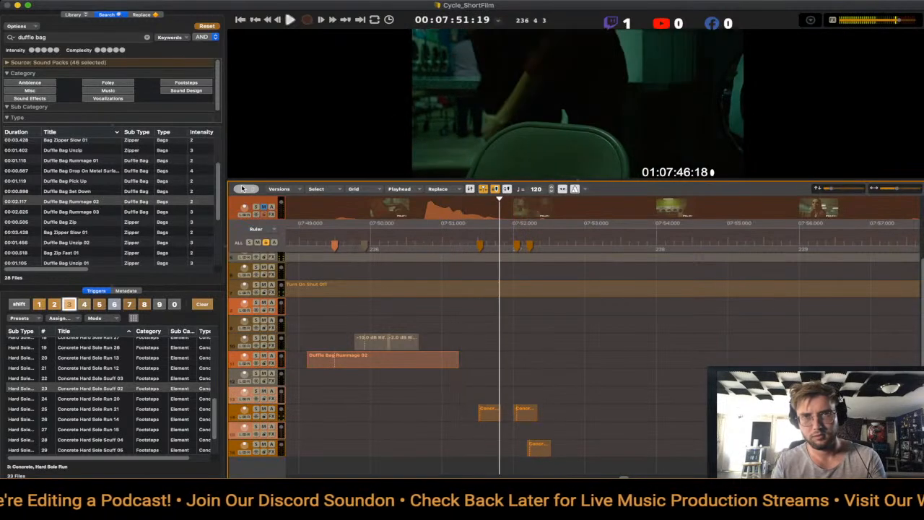
key("space")
key("space")
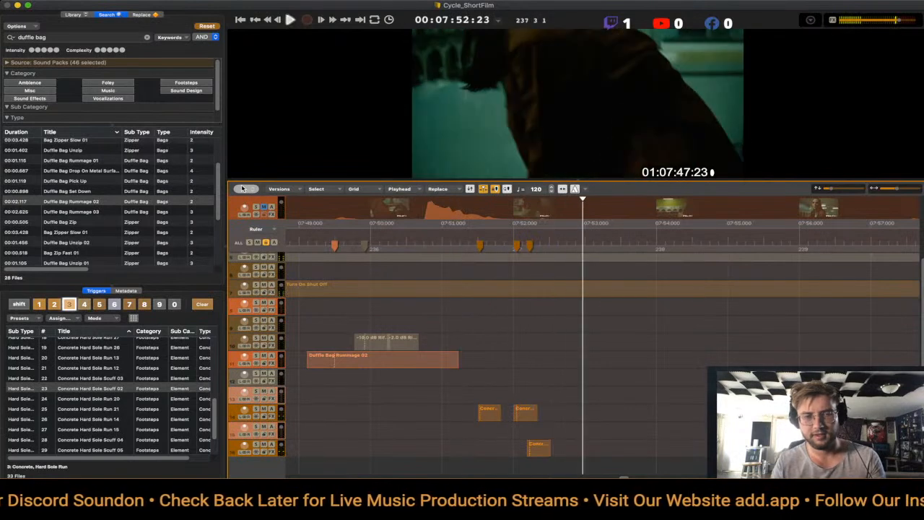
- Try performing a run of concrete sneaker footsteps in real time between about 07:51:21 and 07:53:18
key("space")
key("space")
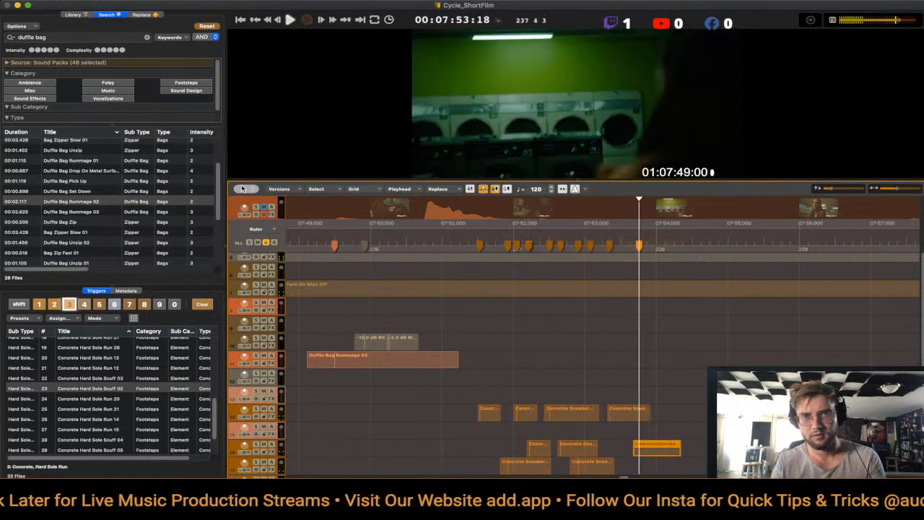
key("space")
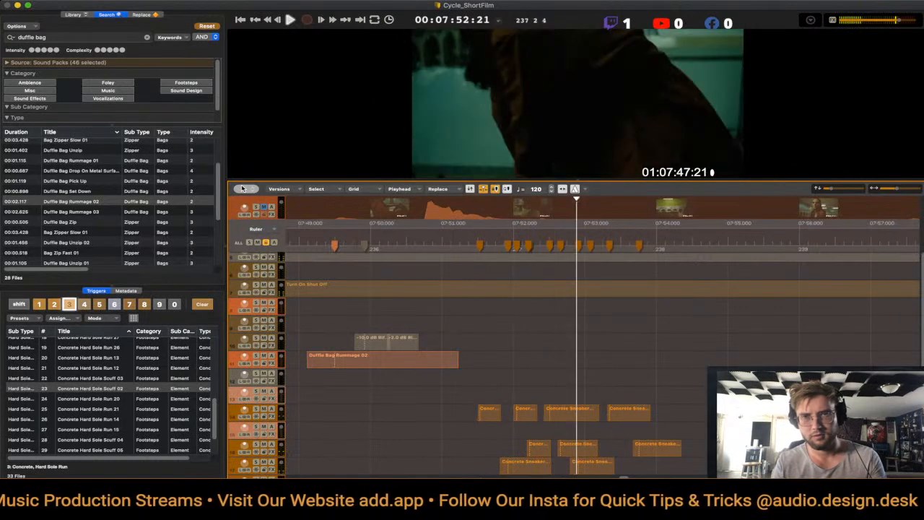
key("space")
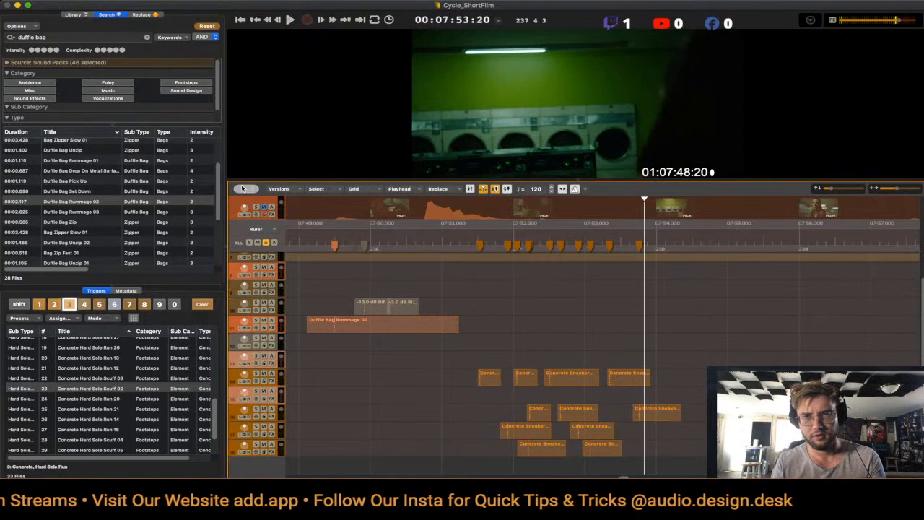
- Undo the performed run of sneaker footsteps back to the three original footstep clips
key("super+z")
key("super+z")
key("super+z")
key("super+z")
key("super+z")
key("super+z")
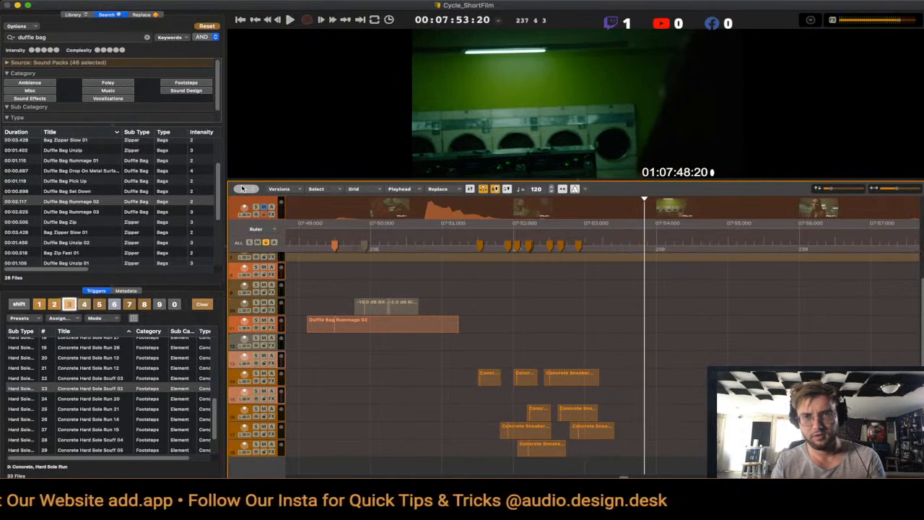
key("super+z")
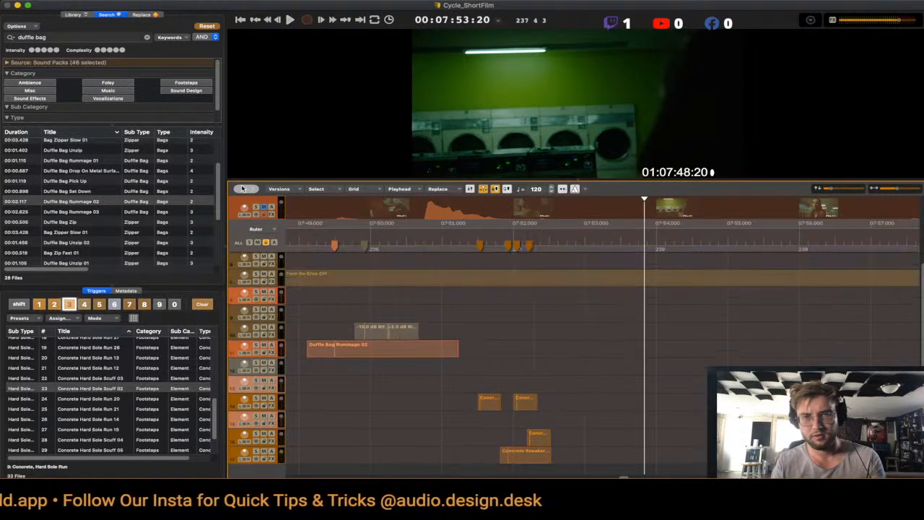
key("super+z")
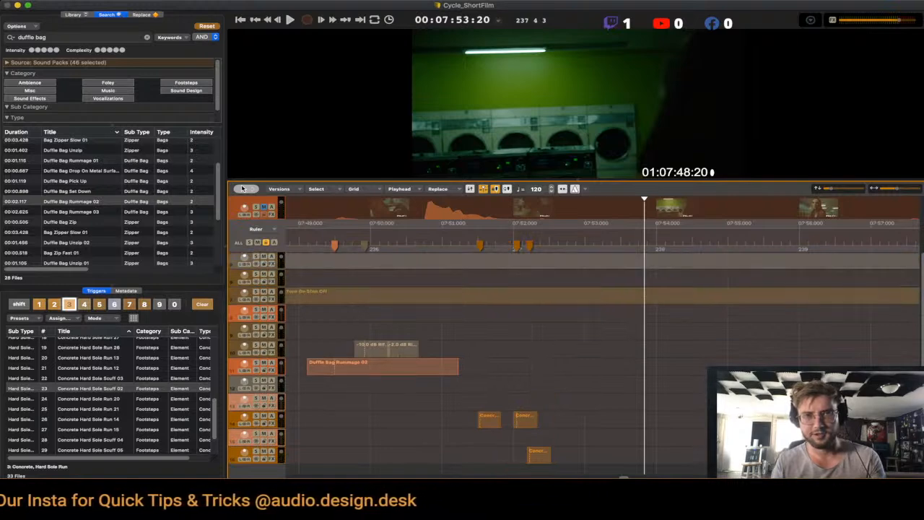
- Play from about 07:51 and trigger concrete footsteps in sync with the picture, from about 07:51:13 to 07:53:09
key("j")
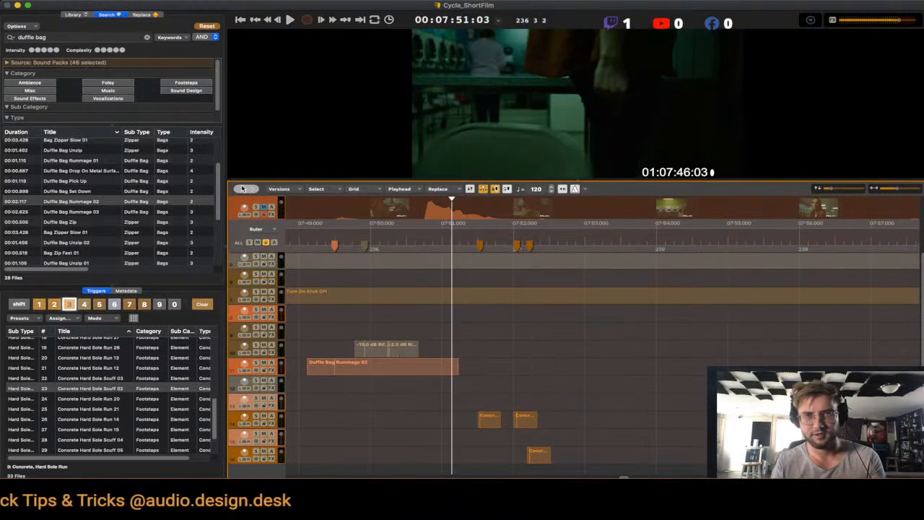
key("Left")
key("Left")
key("Left")
key("space")
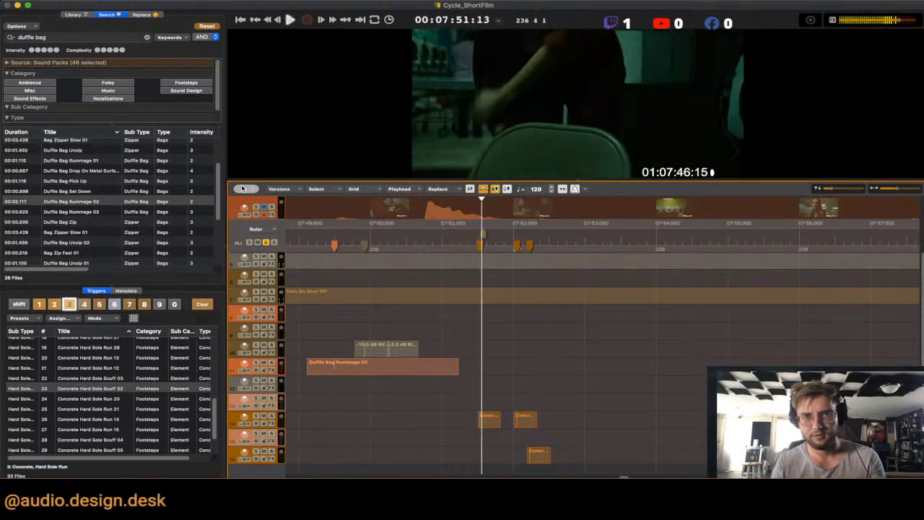
key("3")
key("3")
key("3")
key("3")
key("3")
key("3")
key("3")
key("3")
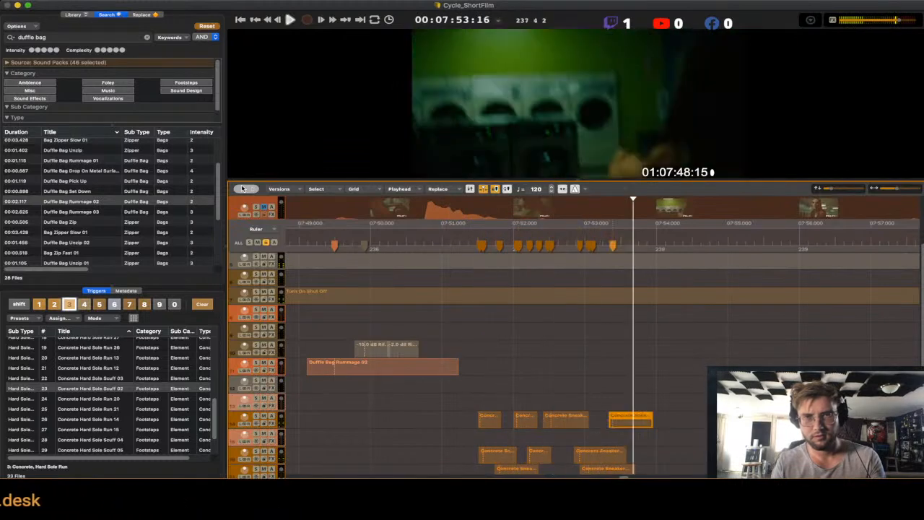
- Play back the newly performed footsteps up to about 07:53:23 and review their clips on the lower tracks
key("space")
key("Return")
key("space")
scroll(242, 188, "down", 3)
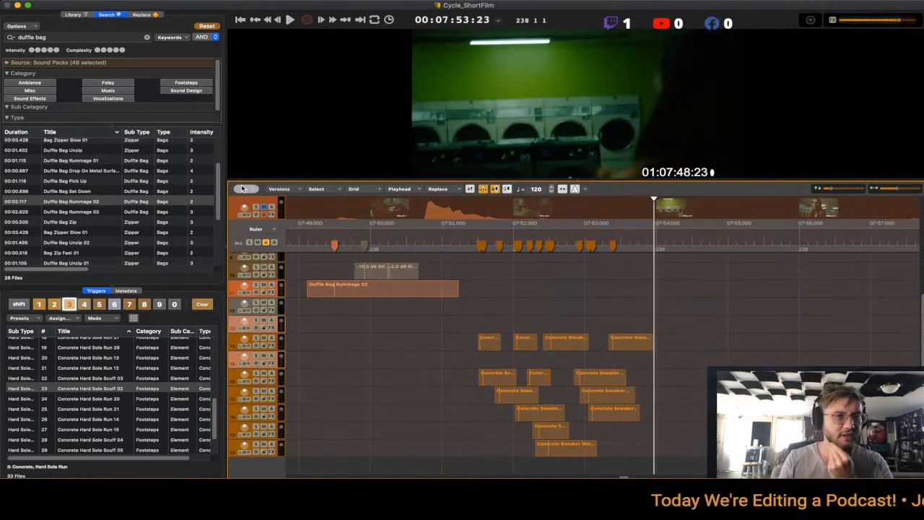
- Empty the swoosh sounds from trigger 4 and clear the duffle bag search text
key("shift+4")
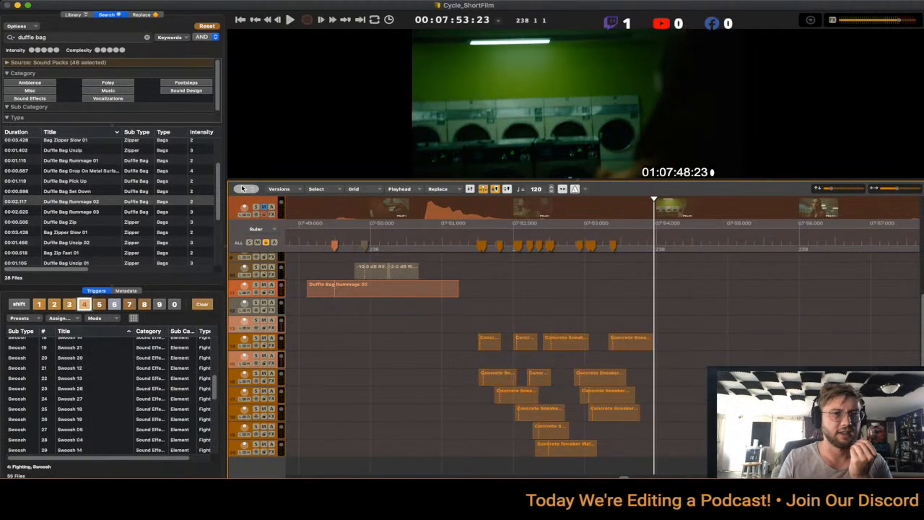
key("super+4")
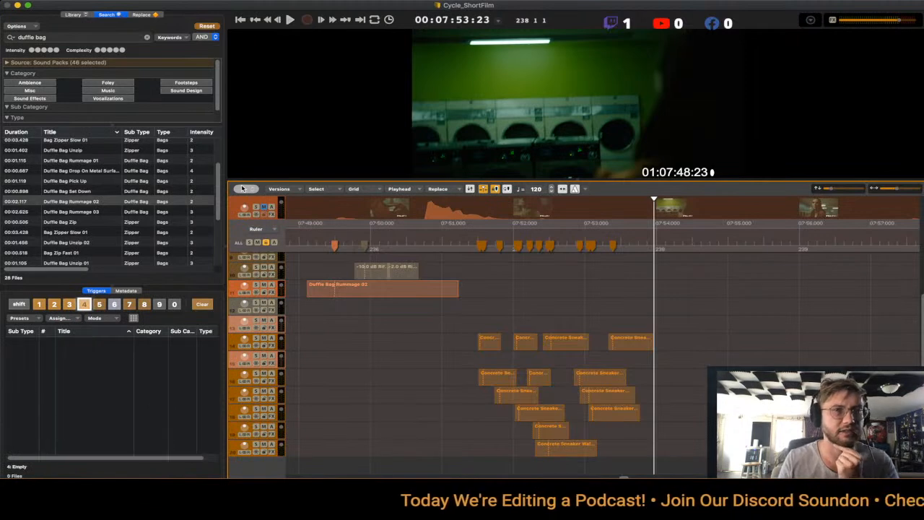
key("super+f")
key("BackSpace")
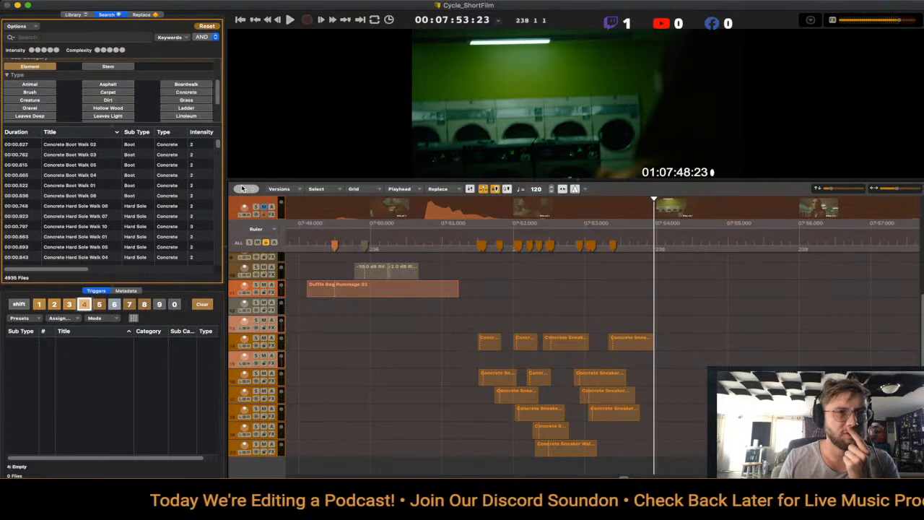
- Filter the footstep sounds to type Concrete and sub type Sneaker 3, and select Concrete Sneaker Scuff 03_01
left_click(187, 92)
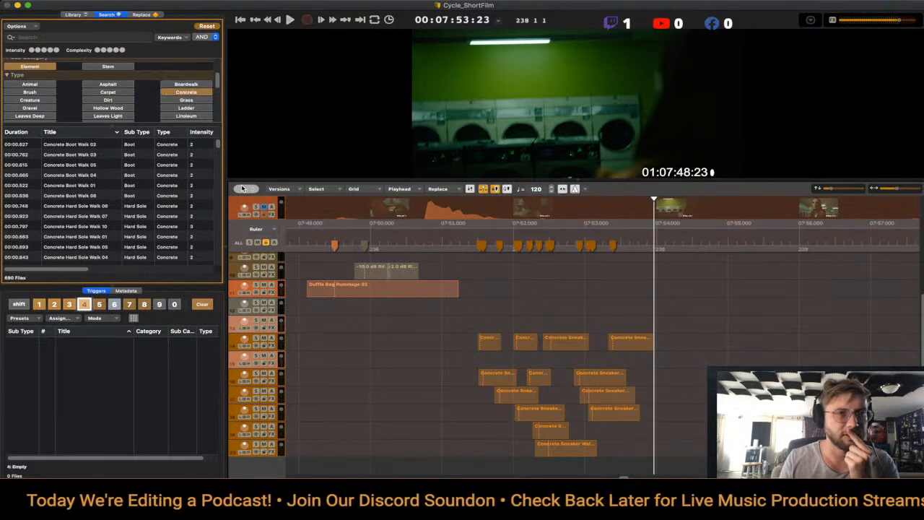
scroll(186, 94, "down", 5)
scroll(173, 92, "down", 4)
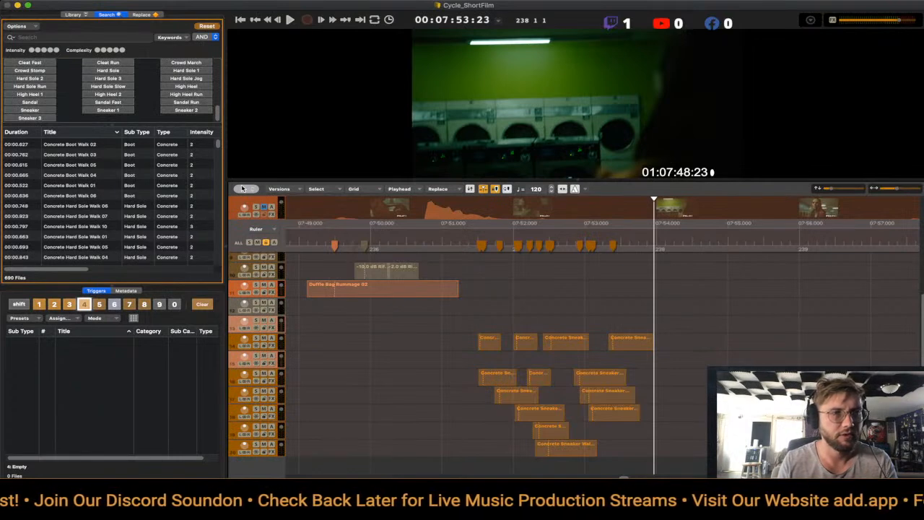
left_click(29, 117)
left_click(78, 176)
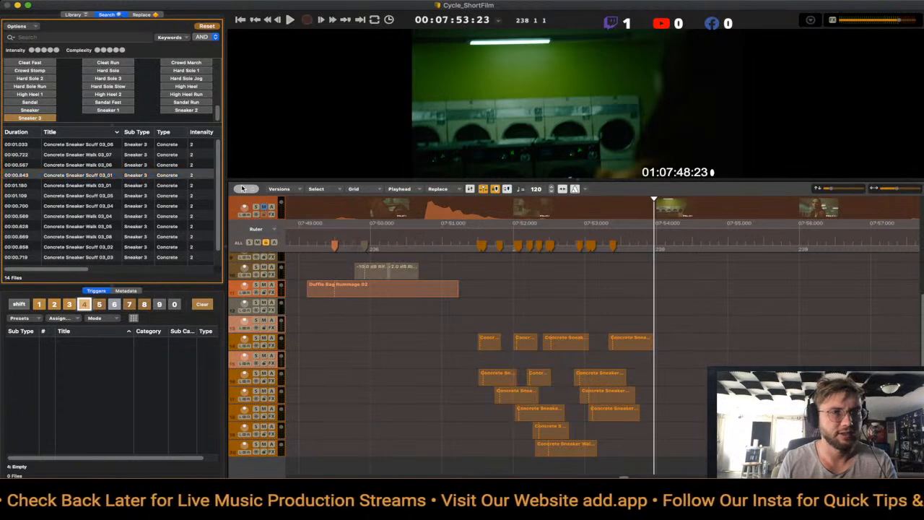
- Audition concrete walk sounds from sub types Sneaker 1 and Sneaker 2, including several of the Concrete Sneaker Walk 02 variations
left_click(108, 111)
left_click(78, 185)
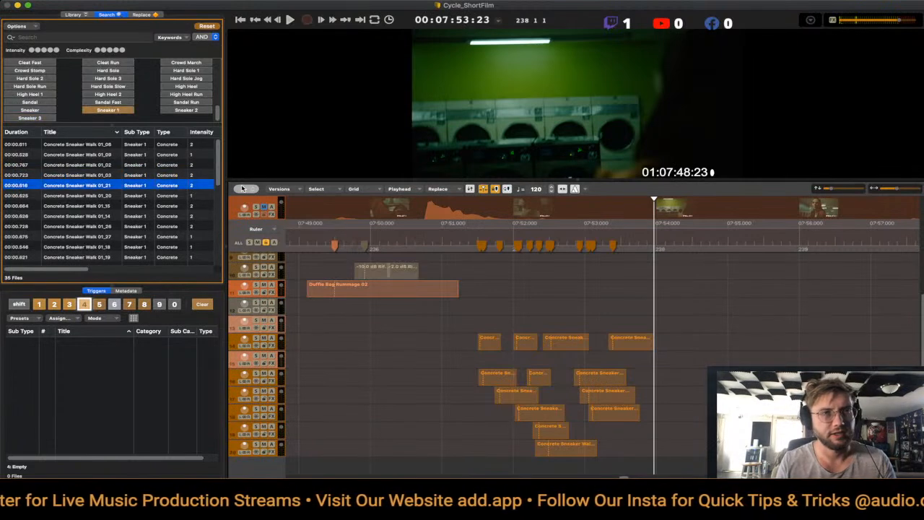
left_click(187, 111)
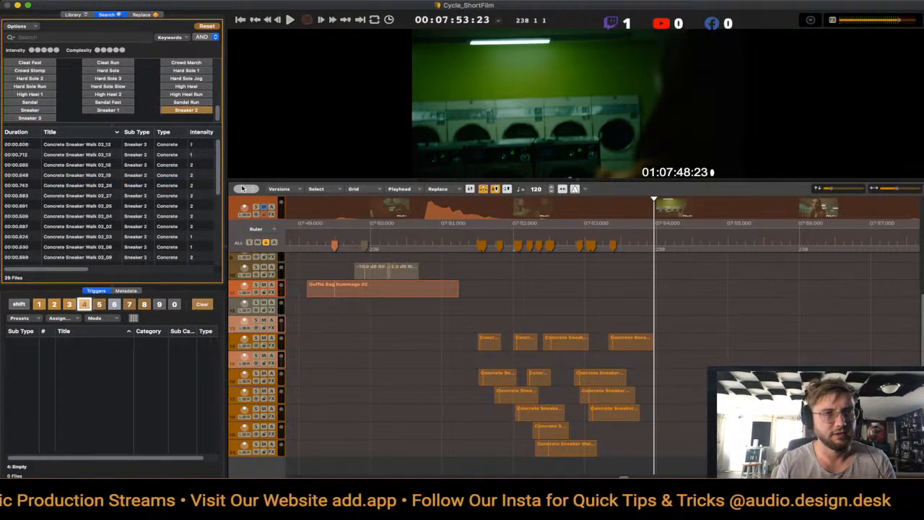
left_click(78, 174)
left_click(78, 216)
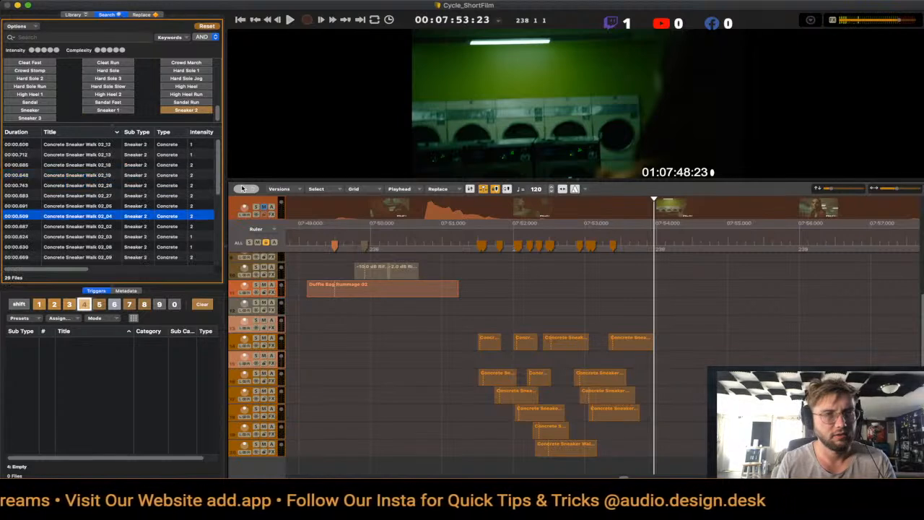
key("Down")
scroll(112, 206, "down", 5)
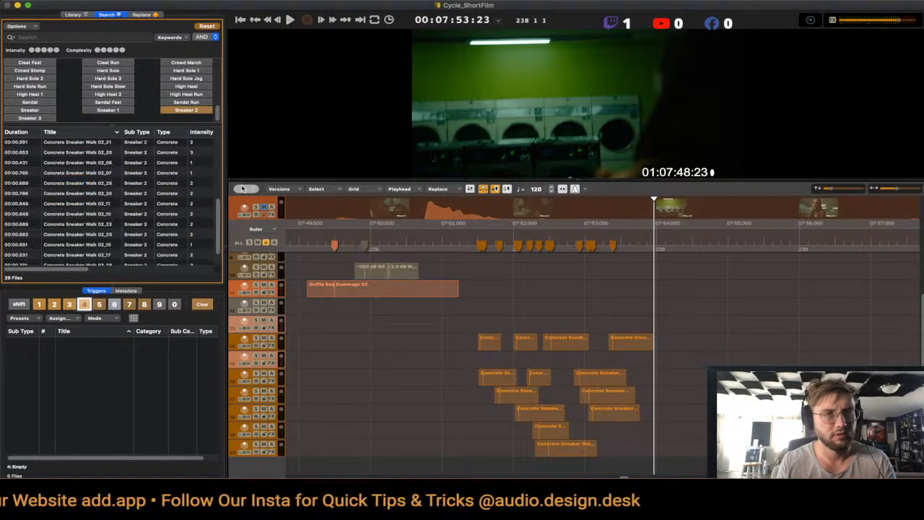
key("Down")
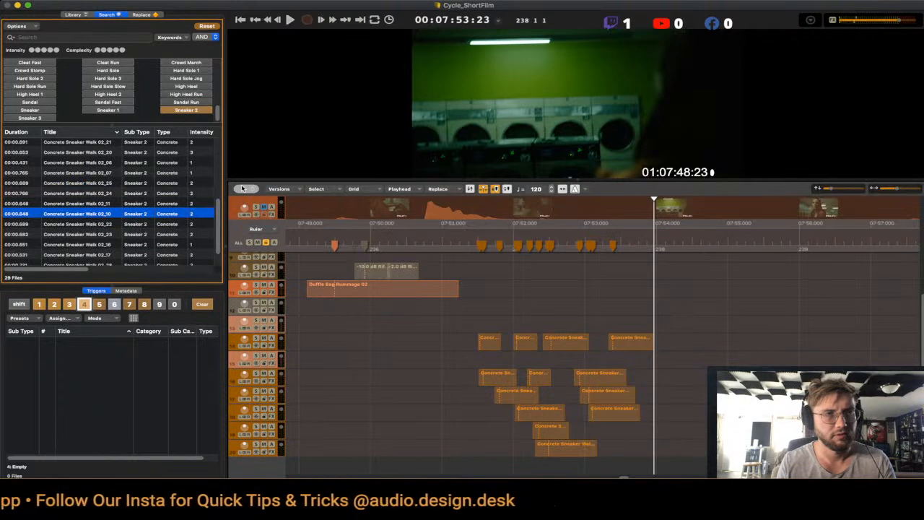
key("Down")
key("Down")
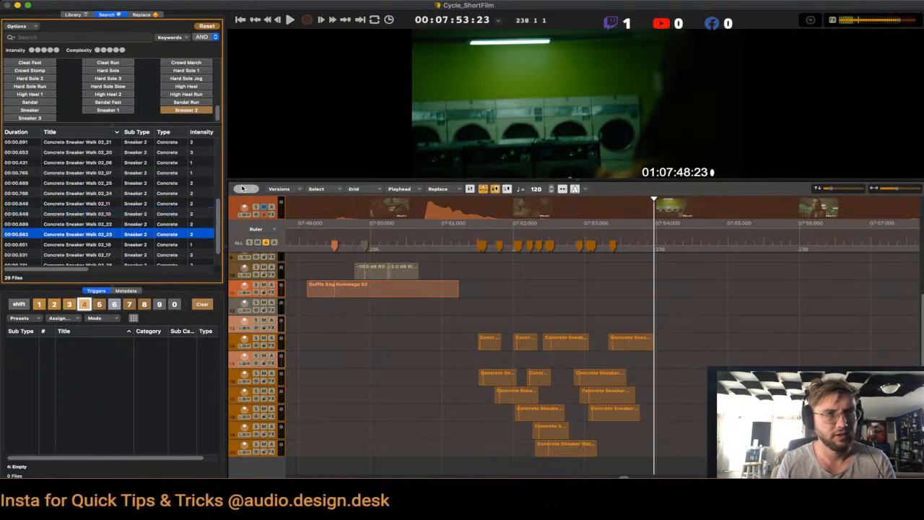
- Audition concrete footstep sounds from sub types Sneaker and Hard Sole Jog
left_click(30, 110)
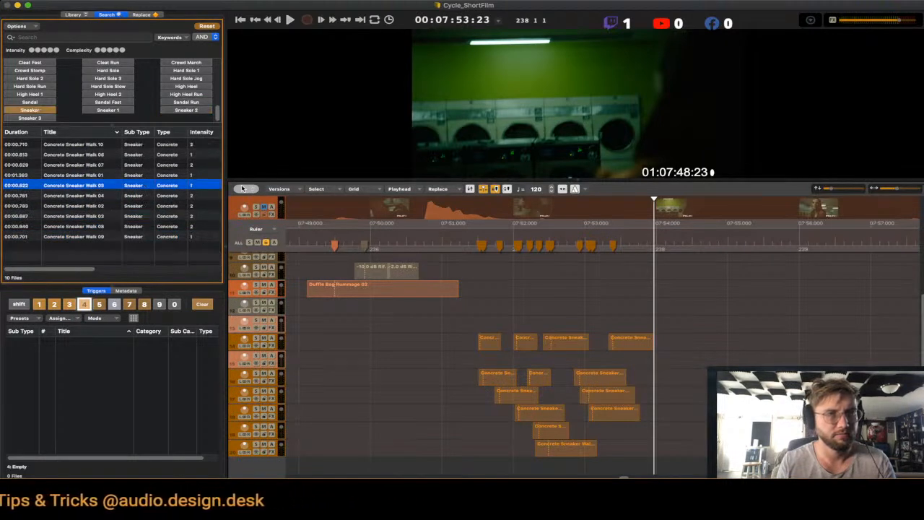
key("Down")
key("Down")
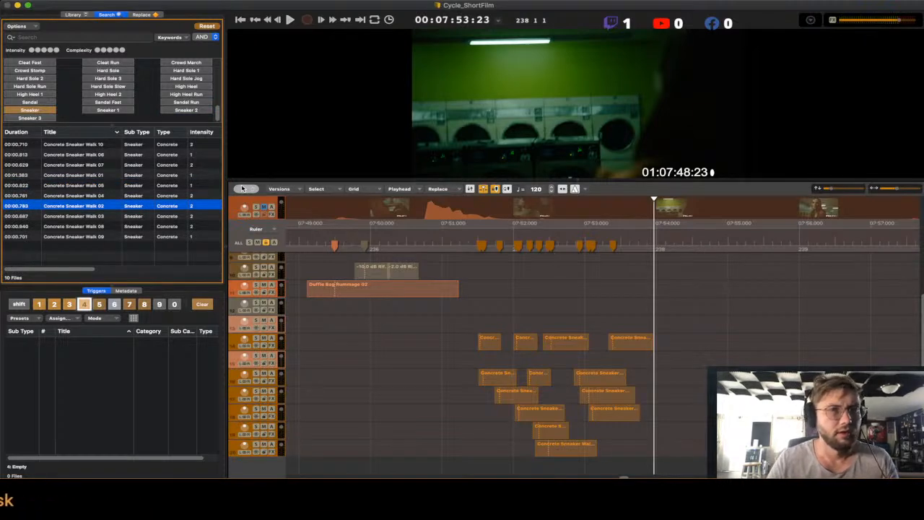
left_click(186, 78)
left_click(86, 195)
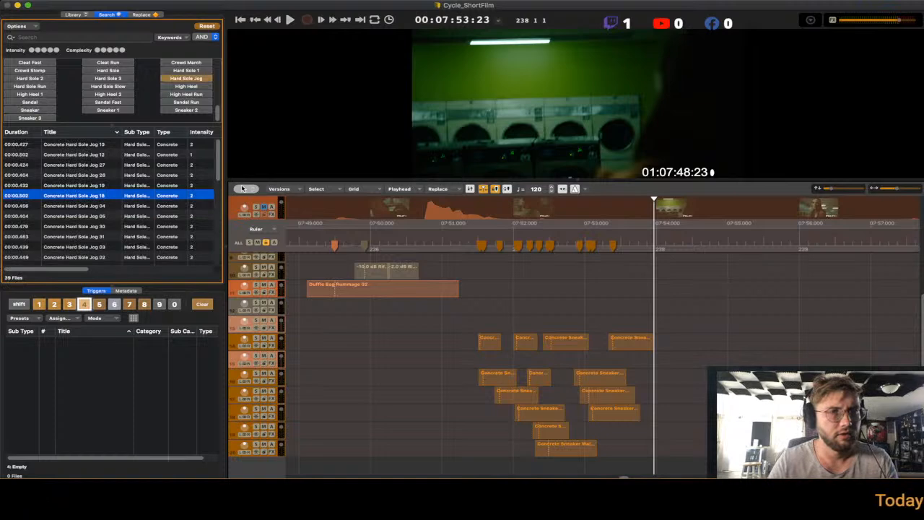
key("Down")
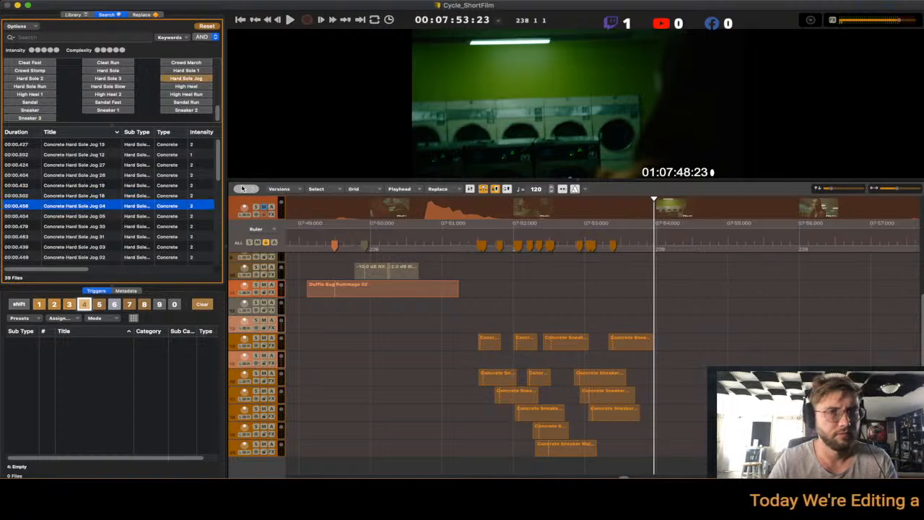
- Filter the concrete footsteps to sub type Sandal Run, audition several of its sounds, and load the set into trigger 2
left_click(186, 102)
left_click(86, 175)
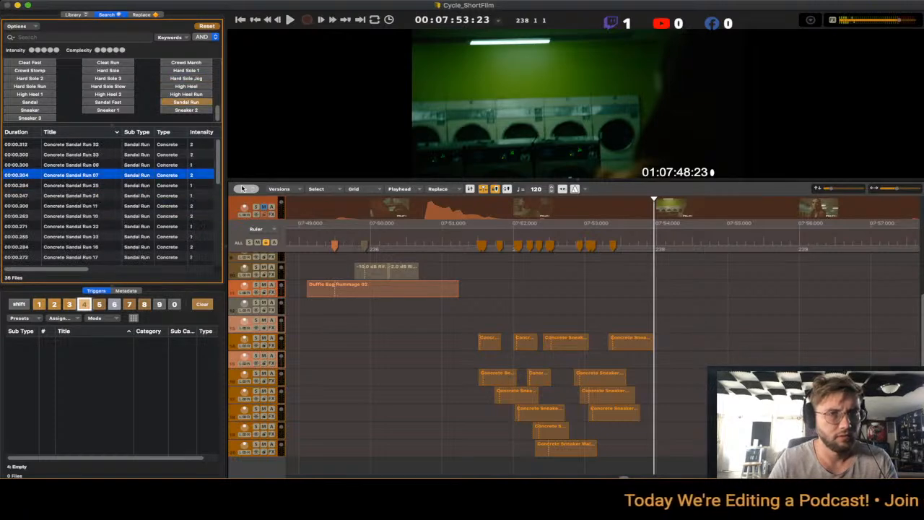
key("Down")
key("Down")
key("Down")
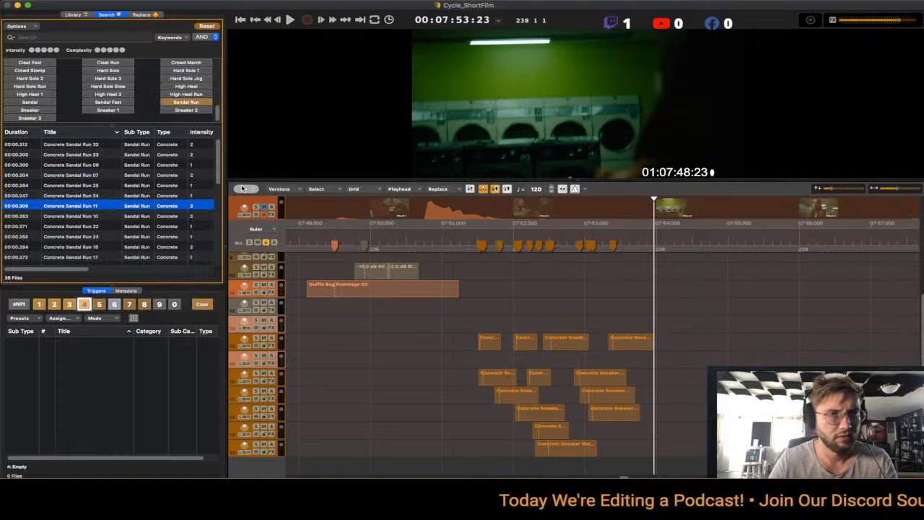
key("Down")
key("Down")
key("Up")
key("Up")
key("Up")
key("Up")
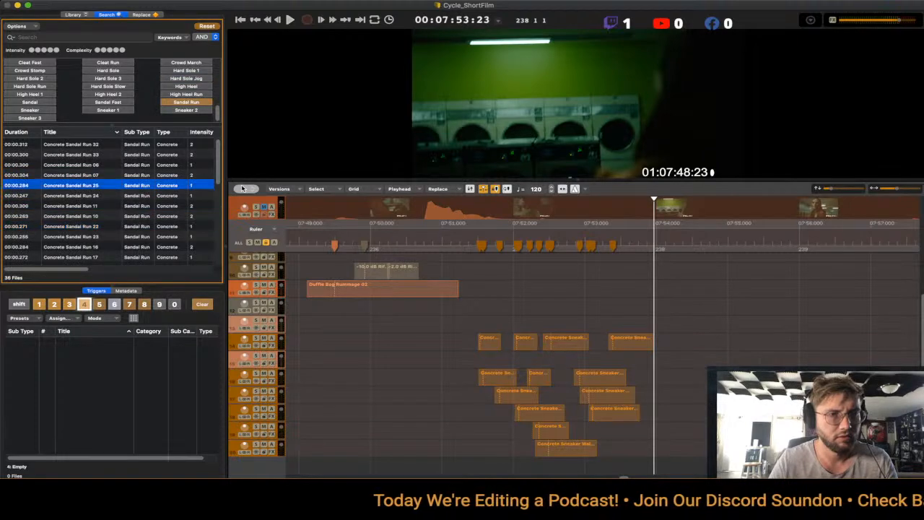
key("shift+2")
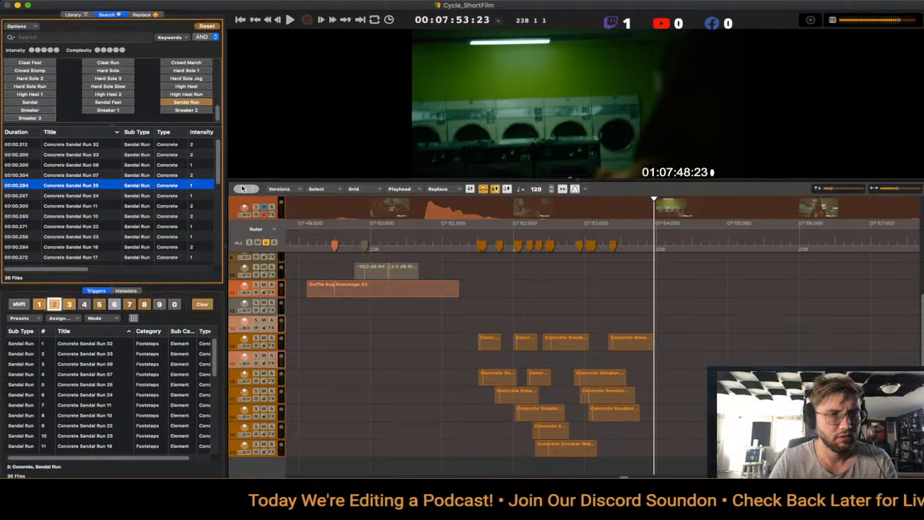
key("shift+4")
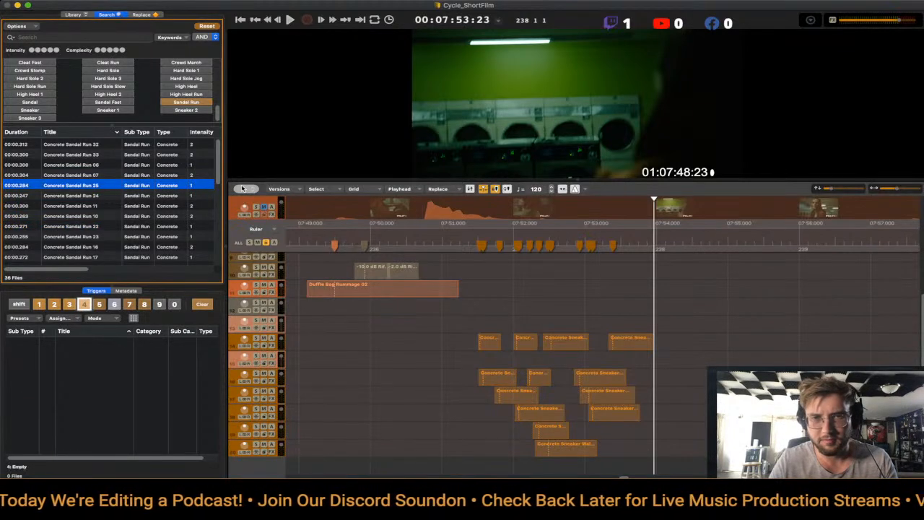
- Select the longer sneaker footstep clips between about 07:51:13 and 07:54 and replace them with Concrete Sandal Run sounds
left_click(630, 342)
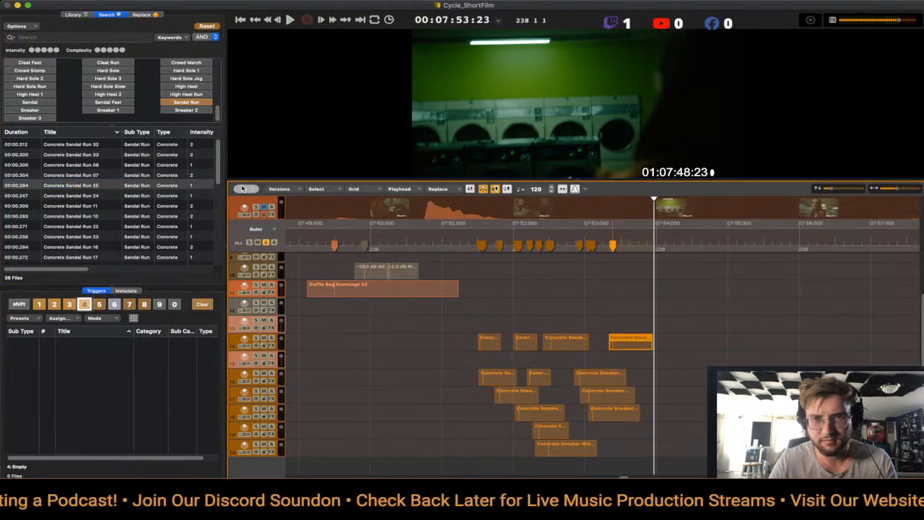
left_click(566, 341, "shift")
left_click(497, 377, "shift")
left_click(540, 412, "shift")
left_click(540, 413, "shift")
left_click(516, 395, "shift")
left_click(540, 413, "shift")
left_click(551, 430, "shift")
left_click(566, 448, "shift")
left_click(614, 413, "shift")
left_click(607, 395, "shift")
left_click(599, 377, "shift")
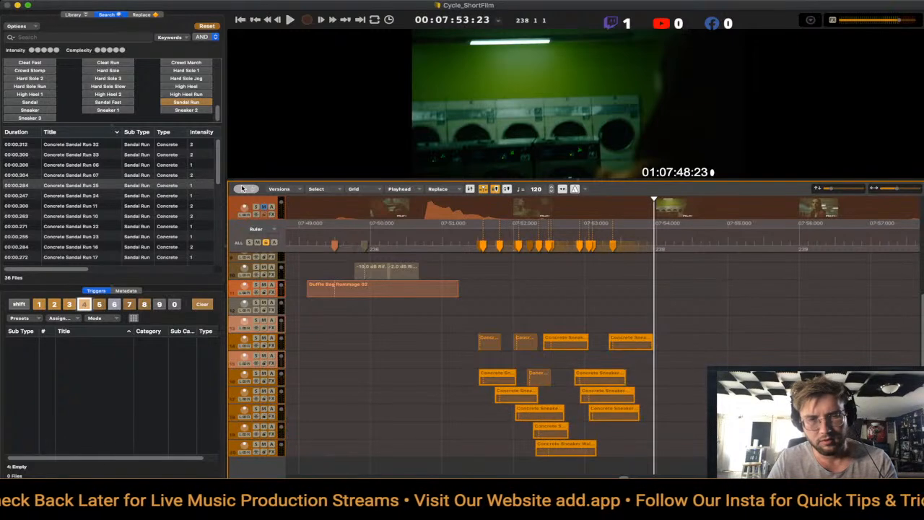
key("r")
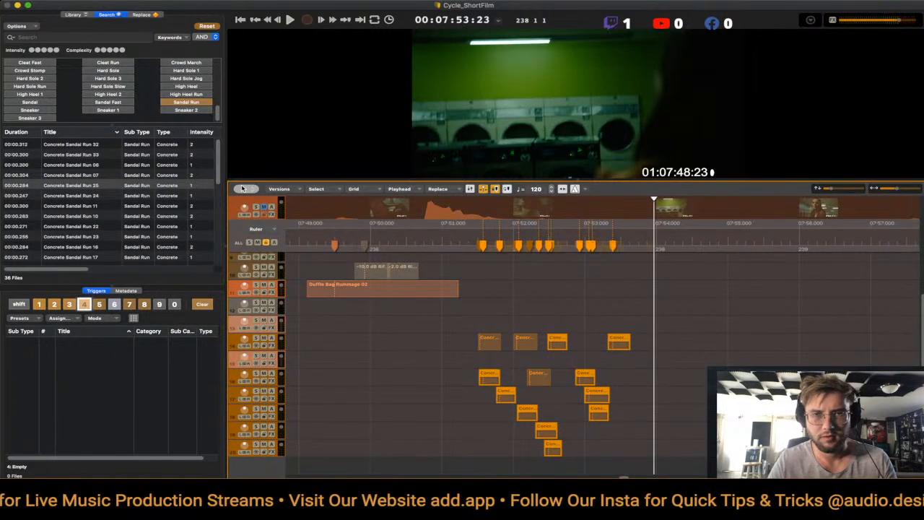
- Play back the replaced footsteps between about 07:51 and 07:53:21 and check their sync with the picture
key("space")
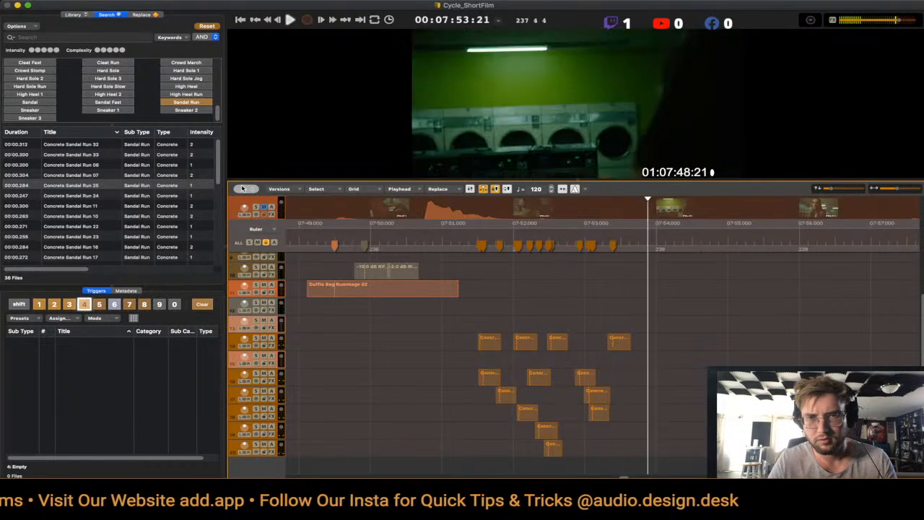
key("space")
key("space")
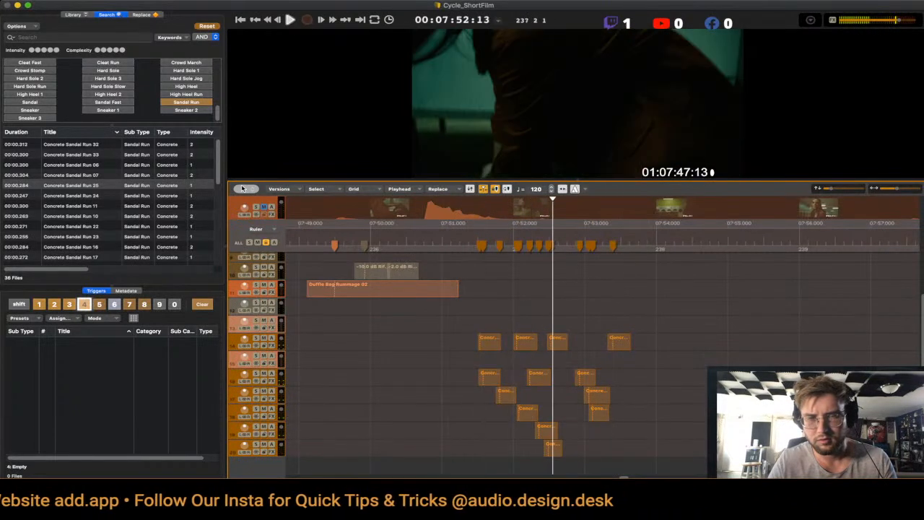
key("space")
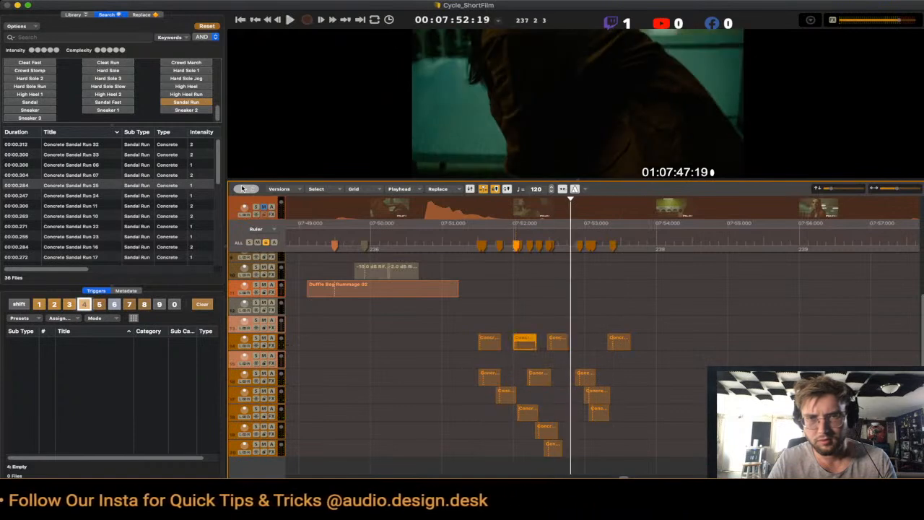
key("space")
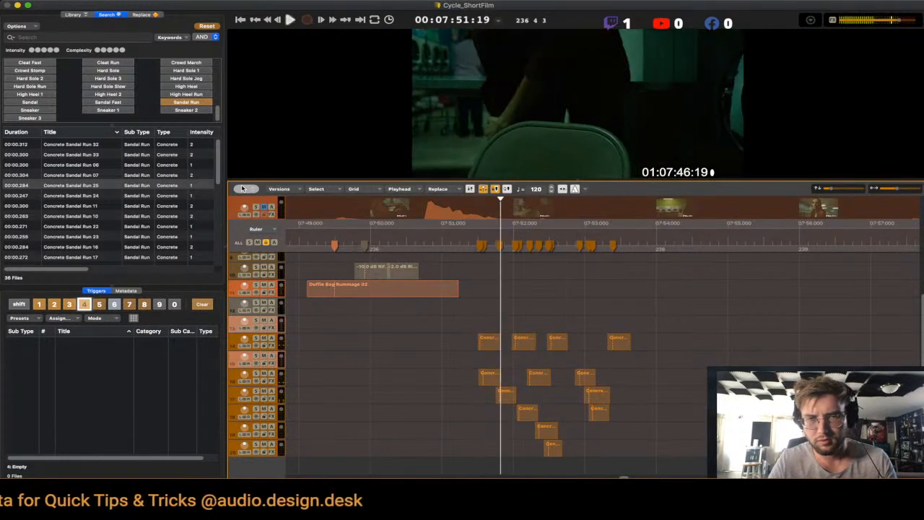
- Lower the volume of the two footstep clips starting at about 07:52:00 and 07:52:05, and play back the change
left_click(538, 377)
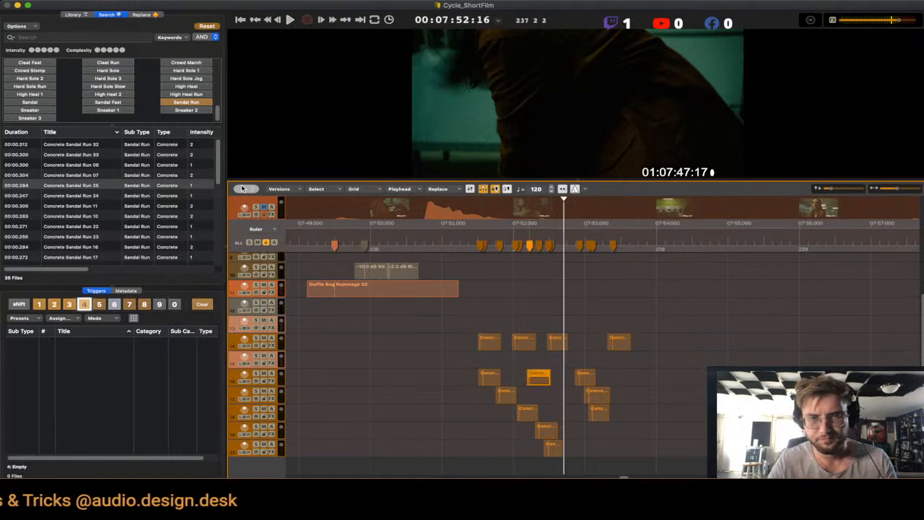
left_click(524, 341, "shift")
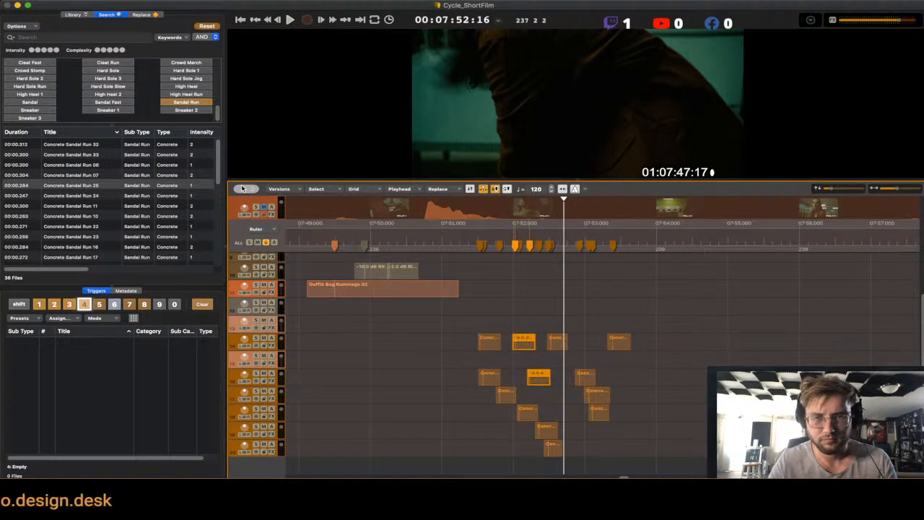
key("space")
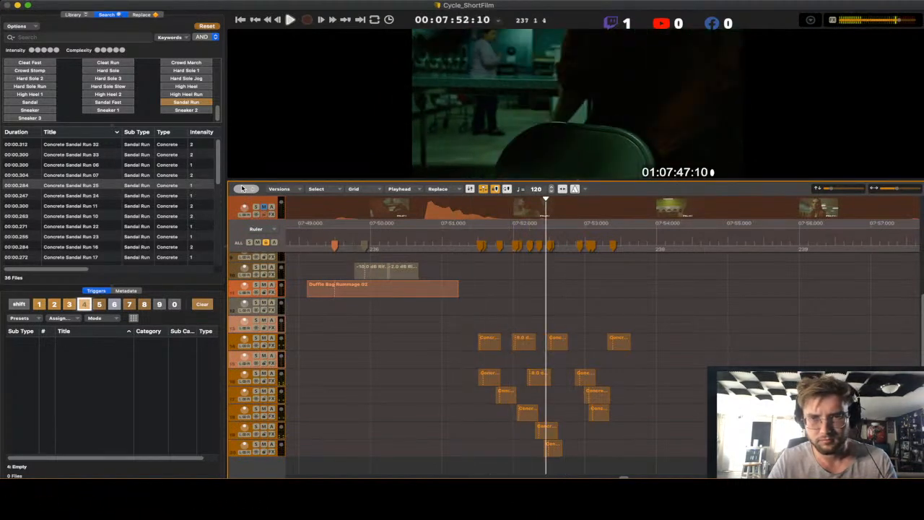
key("space")
- Adjust the volume of the last four footstep clips and respace the first three between about 07:52:19 and 07:53:05
left_click_drag(692, 424, 582, 348)
key("space")
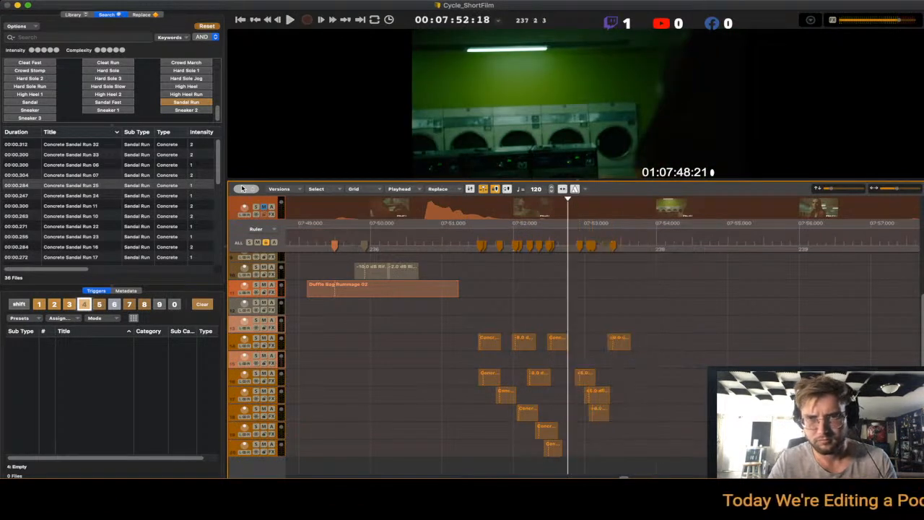
left_click_drag(585, 378, 593, 396)
key("space")
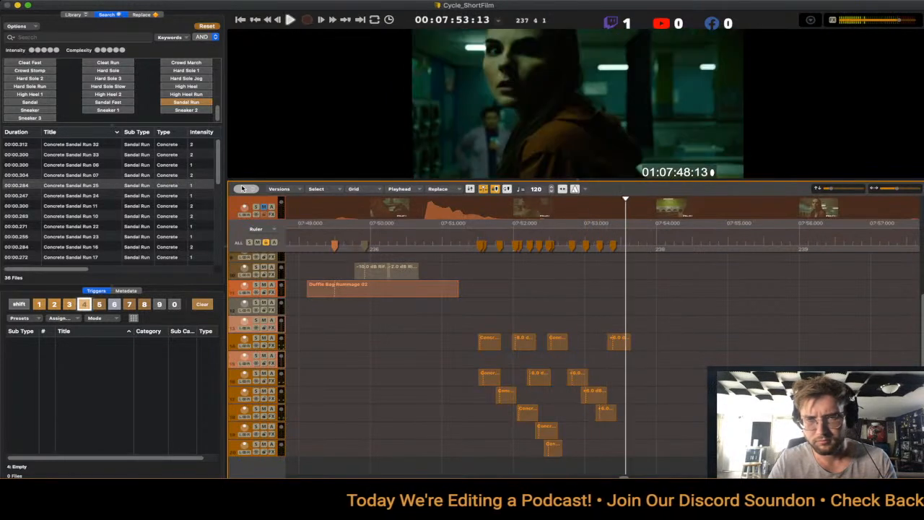
- Play back the respaced footsteps up to about 07:53:14 and review their timing against the picture
key("space")
key("space")
key("space")
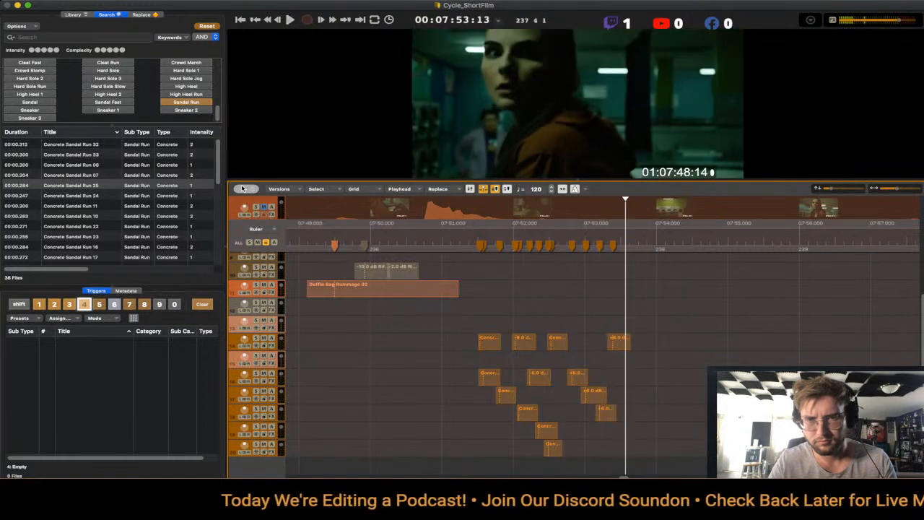
key("shift+Left")
key("space")
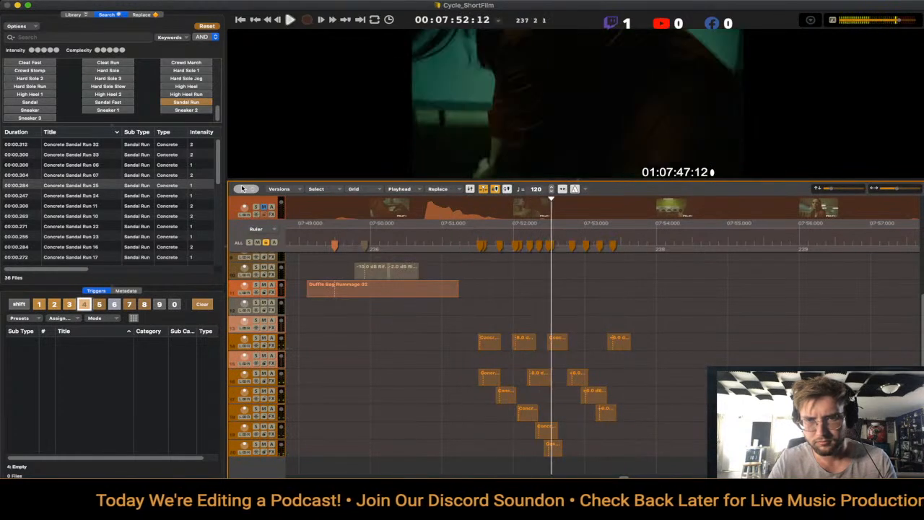
key("space")
- Delete the replaced footstep clips, keeping only the first clip and the two volume-adjusted clips around 07:52
left_click_drag(683, 434, 566, 332)
key("Delete")
left_click_drag(576, 456, 455, 403)
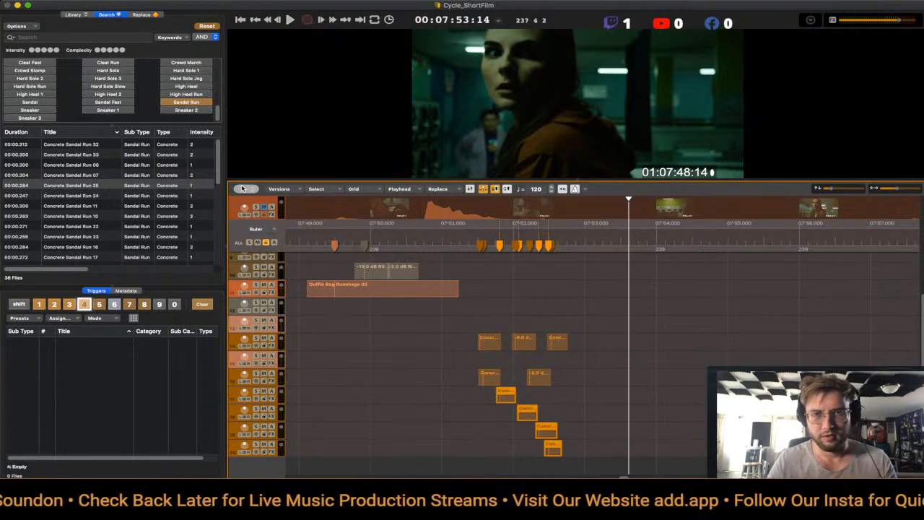
key("Delete")
left_click(489, 377)
key("Delete")
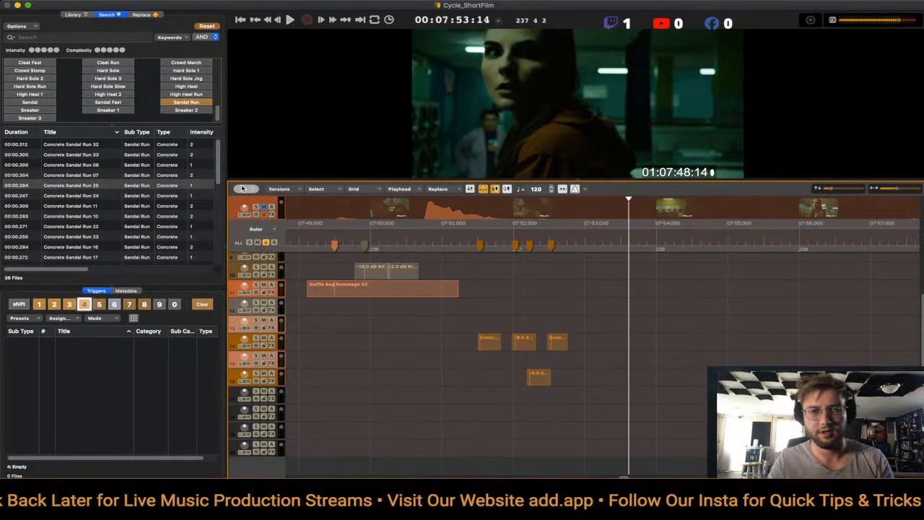
left_click(557, 342)
key("Delete")
- Play from about 07:50:18 and perform eight new concrete footsteps in sync with the picture, from about 07:51:13 to 07:53:01
left_click(426, 354)
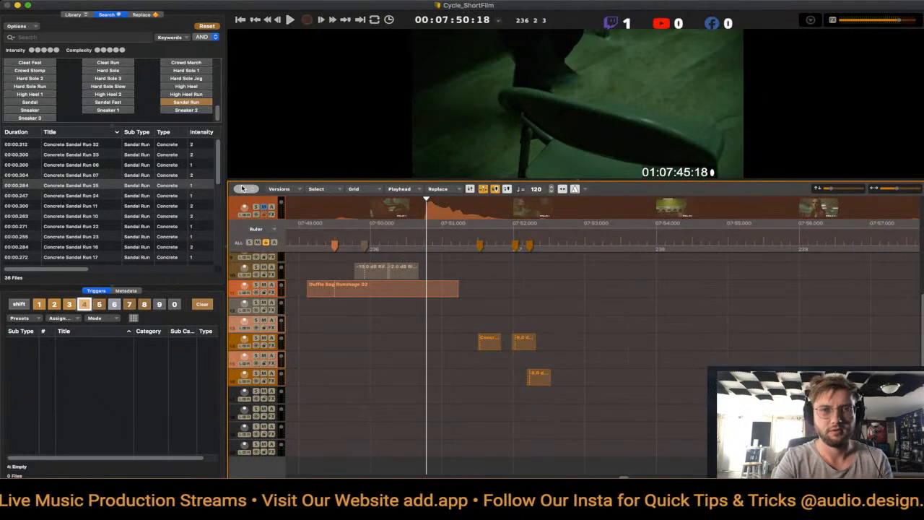
key("space")
key("4")
key("4")
key("4")
key("4")
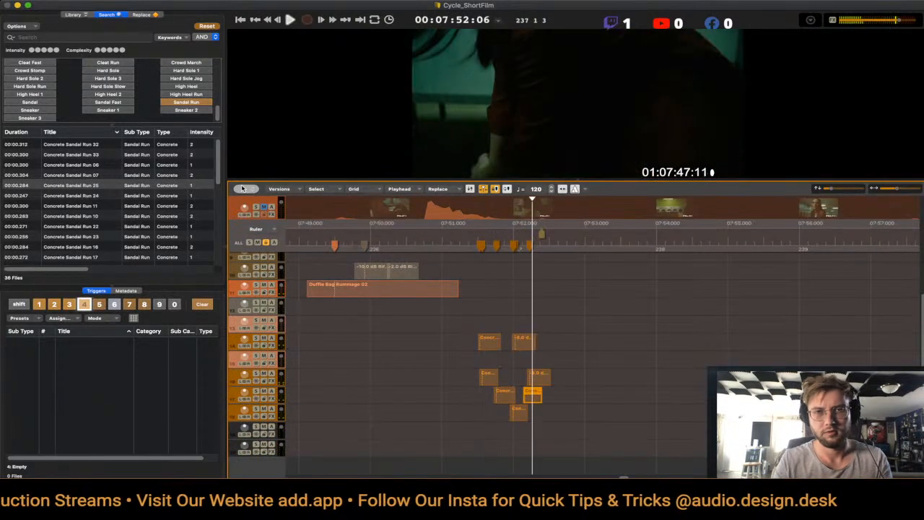
key("4")
key("4")
key("4")
key("4")
key("space")
- Play back the newly performed footsteps from about 07:51:06 and check their timing against the picture
left_click(458, 346)
key("space")
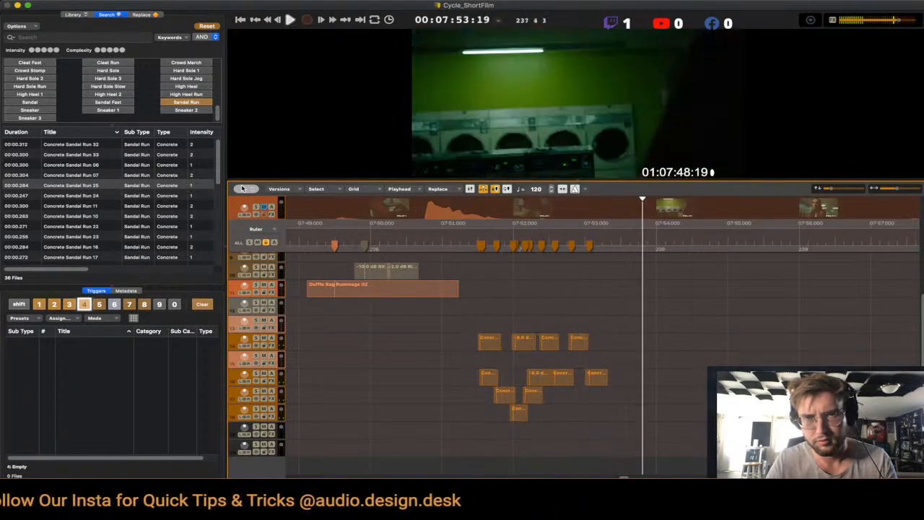
key("space")
key("space")
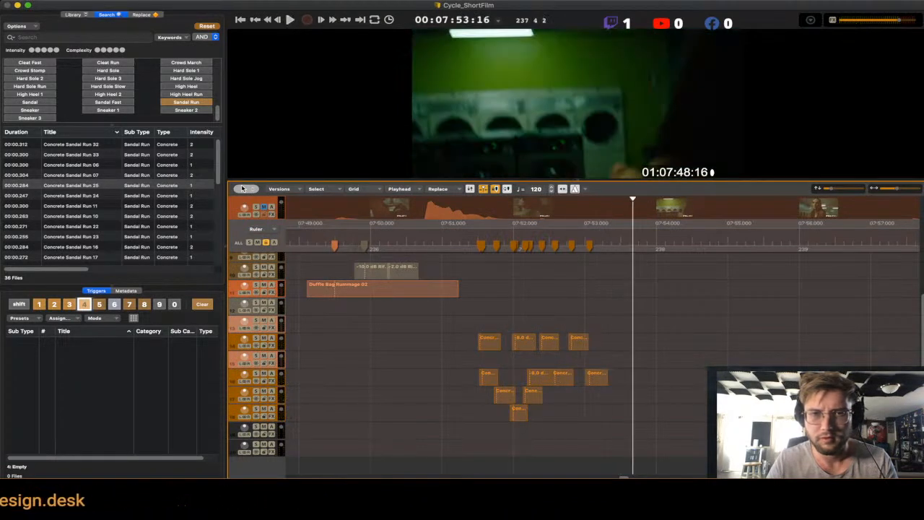
- Play back the newly performed footsteps up to about 07:55:07 and check their sync with the picture
key("space")
key("space")
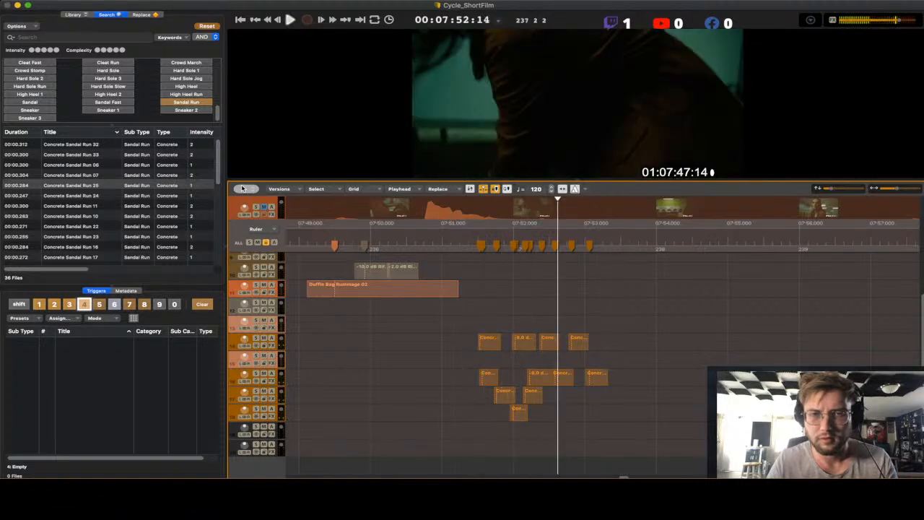
key("space")
key("space")
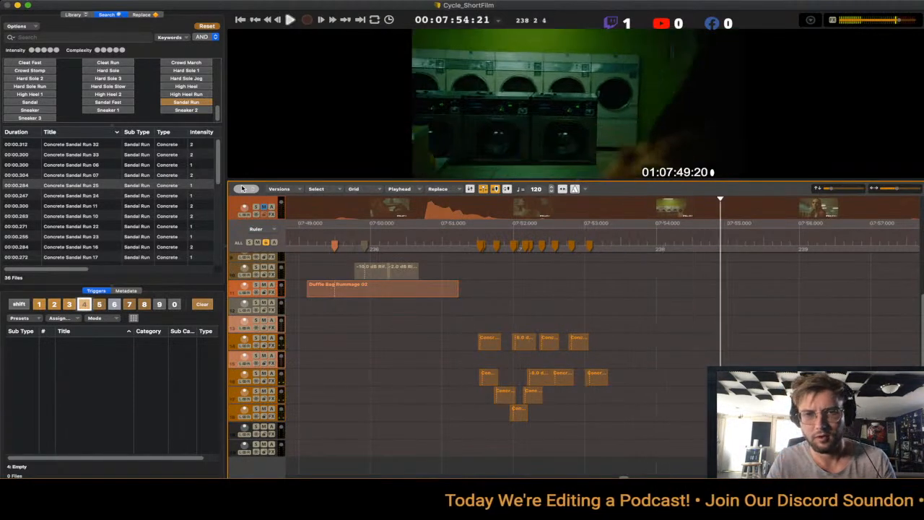
key("space")
- Regroup the footstep clips: move the last four and the early track 16 clip onto tracks 18 and 19, and the volume-adjusted clip onto track 15
mouse_move(622, 403)
left_mouse_down()
mouse_move(553, 336)
mouse_move(548, 412)
left_mouse_up()
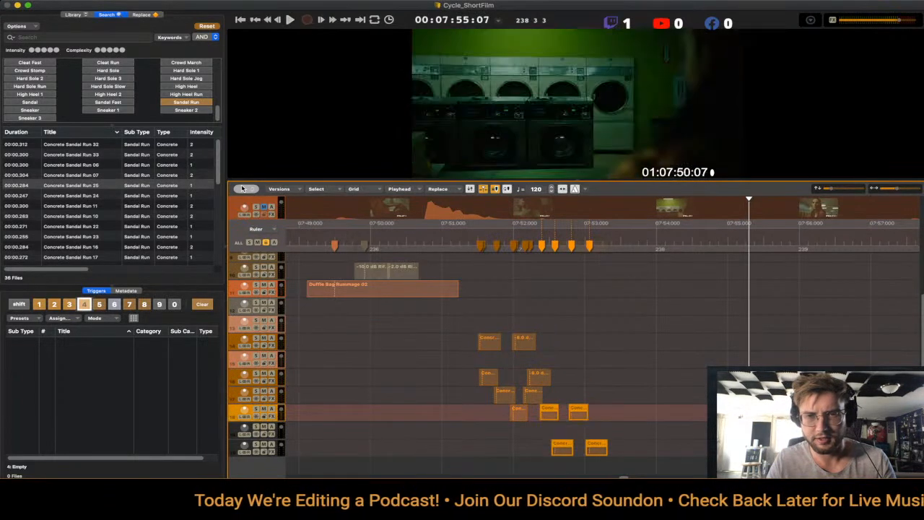
scroll(549, 413, "down", 1)
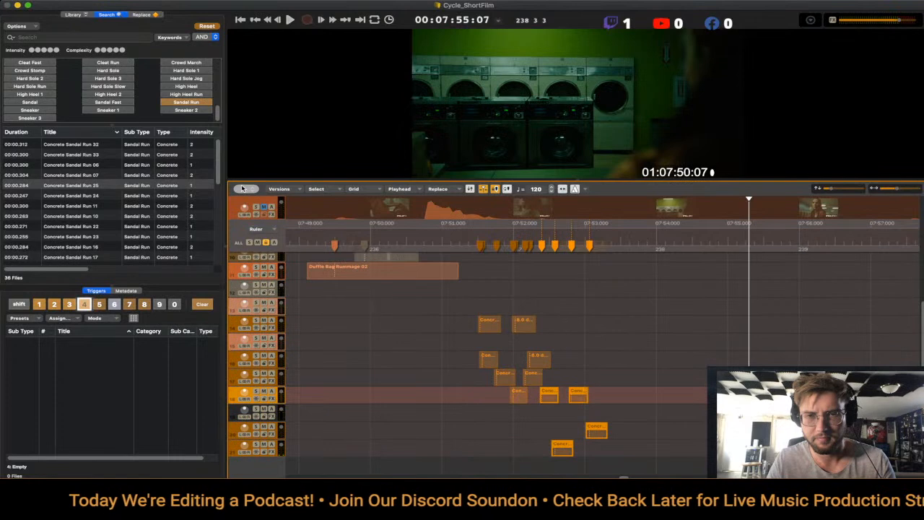
left_click(612, 462)
mouse_move(609, 459)
left_mouse_down()
mouse_move(577, 457)
mouse_move(532, 429)
left_mouse_up()
mouse_move(596, 431)
left_mouse_down()
mouse_move(596, 413)
mouse_move(562, 413)
left_mouse_up()
left_click(621, 451)
left_click(562, 431)
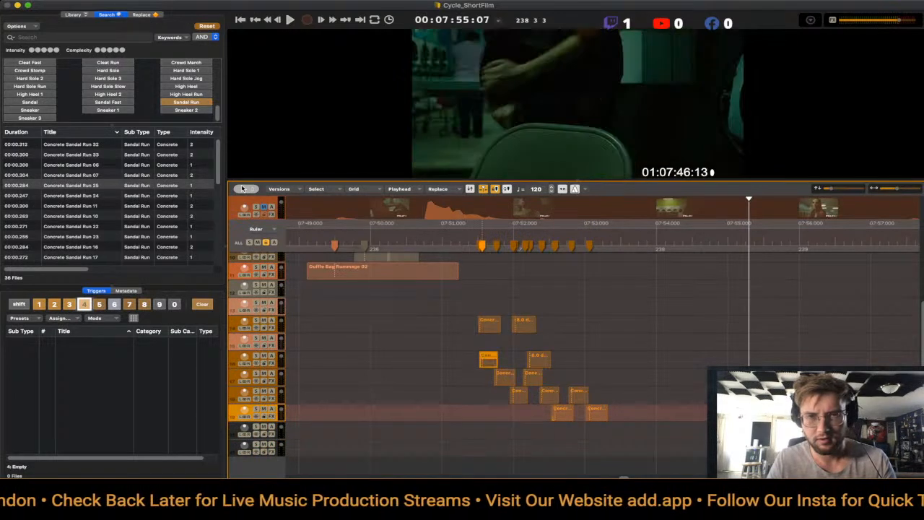
left_click_drag(488, 358, 488, 394)
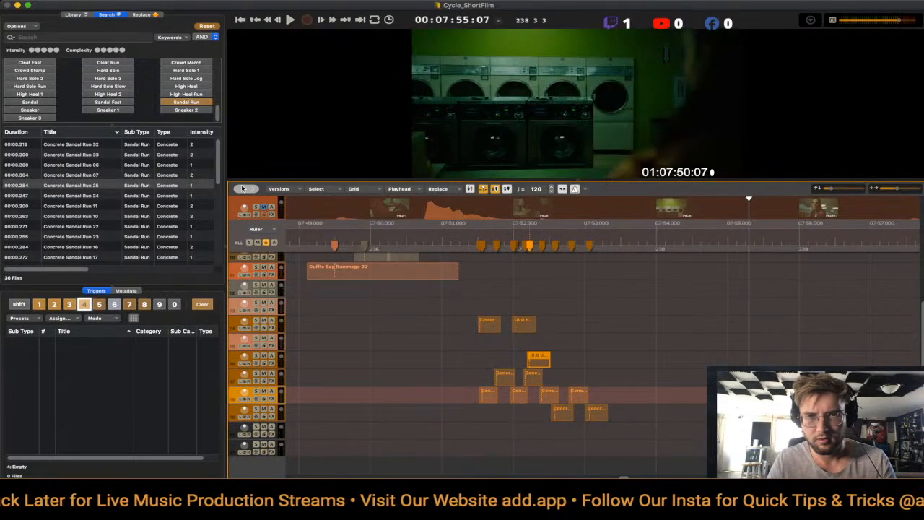
left_click_drag(538, 358, 539, 337)
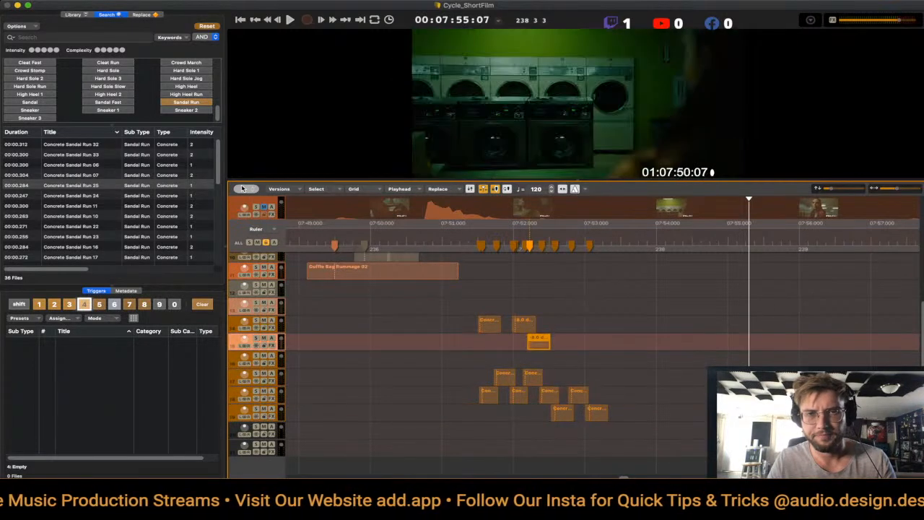
- Lower the two volume-adjusted footsteps around 07:52 to -12 dB and play back the balance up to about 07:53:11
left_click(449, 346)
key("space")
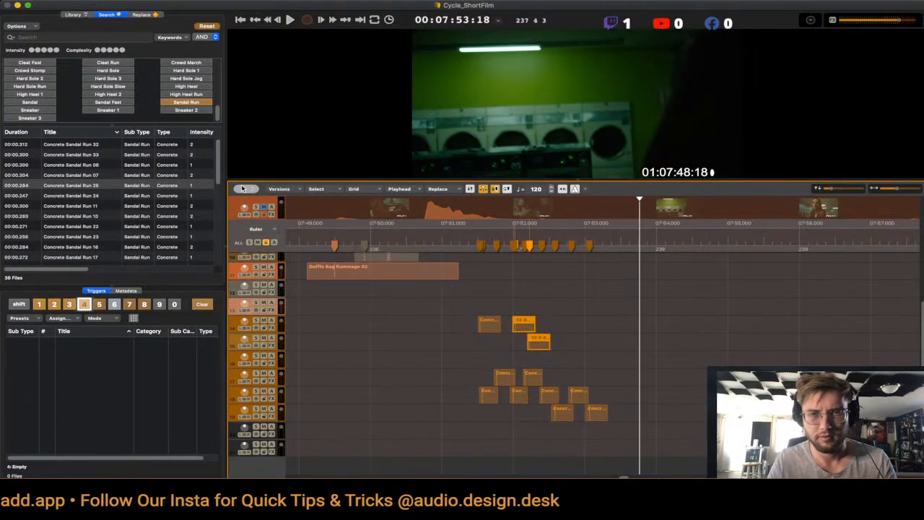
left_click(457, 346)
key("space")
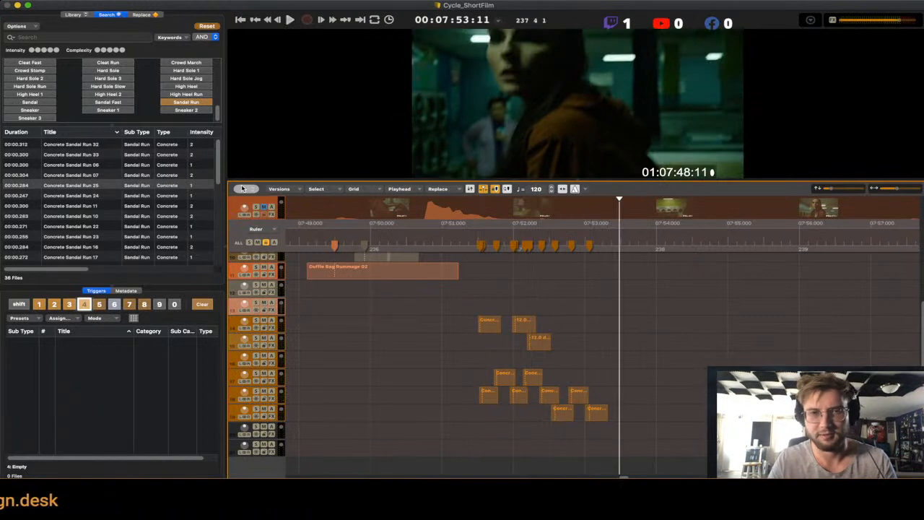
- Play through the following shot to about 07:57:01 and study the character's movement for the next footsteps
scroll(241, 188, "up", 3)
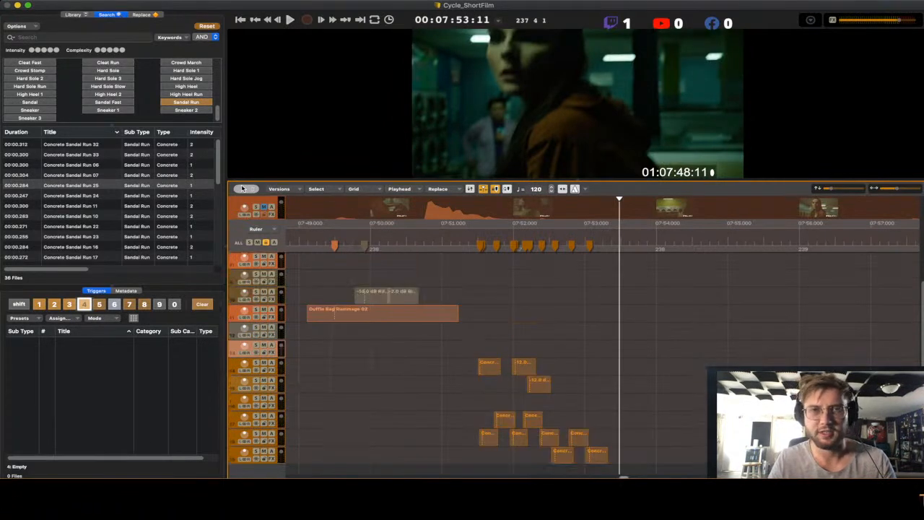
scroll(242, 189, "right", 4)
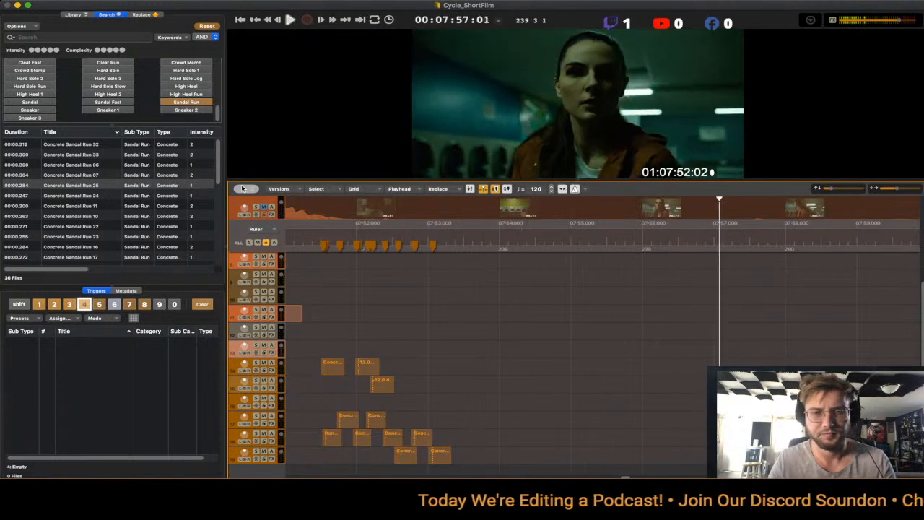
key("space")
key("Return")
key("space")
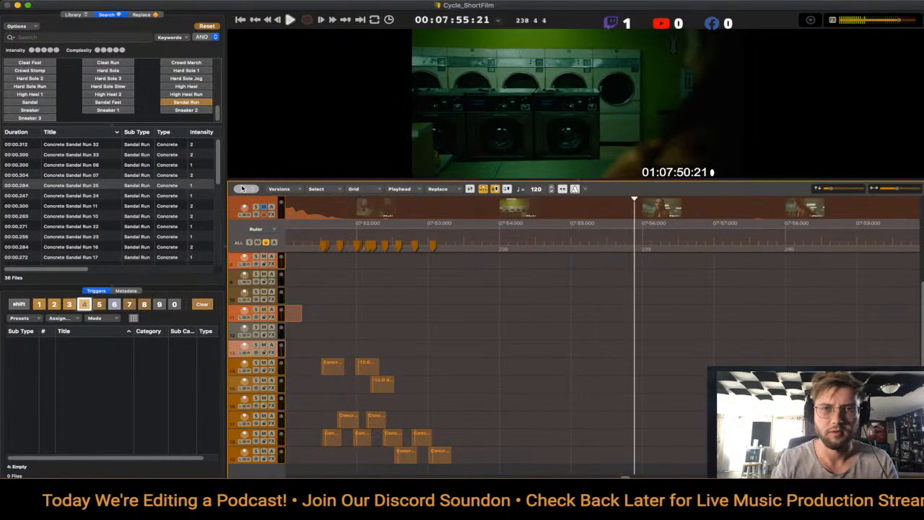
- Play from about 07:55:12 and perform nine concrete footsteps in sync with the picture, from about 07:56:08 to 08:01:06
key("Left")
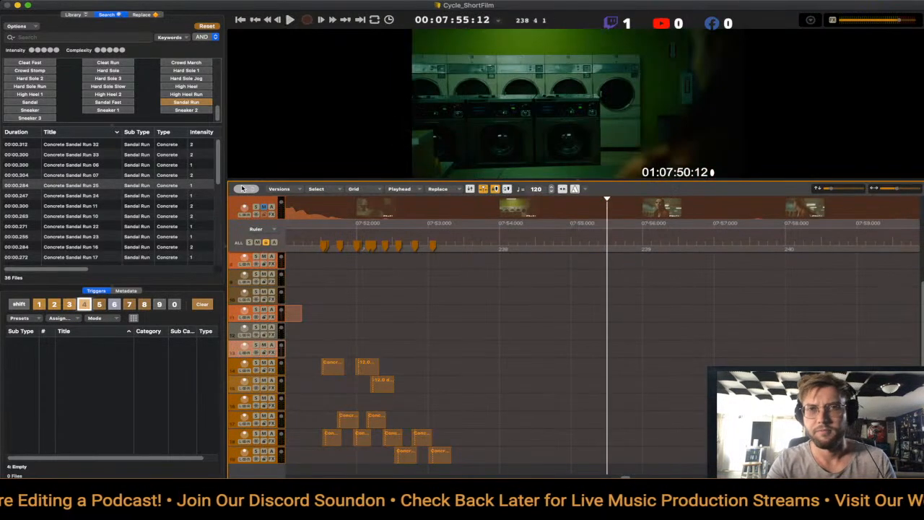
key("1")
key("1")
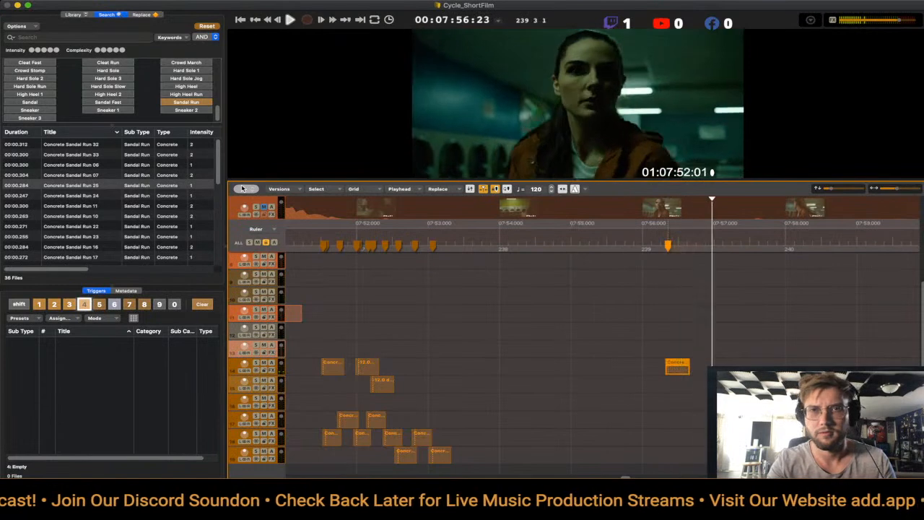
key("1")
key("1")
key("1")
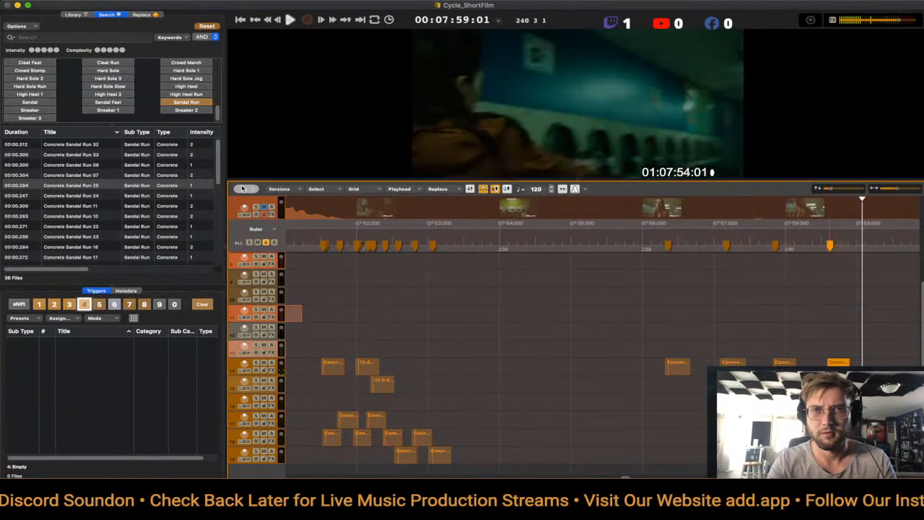
key("1")
key("1")
key("1")
key("1")
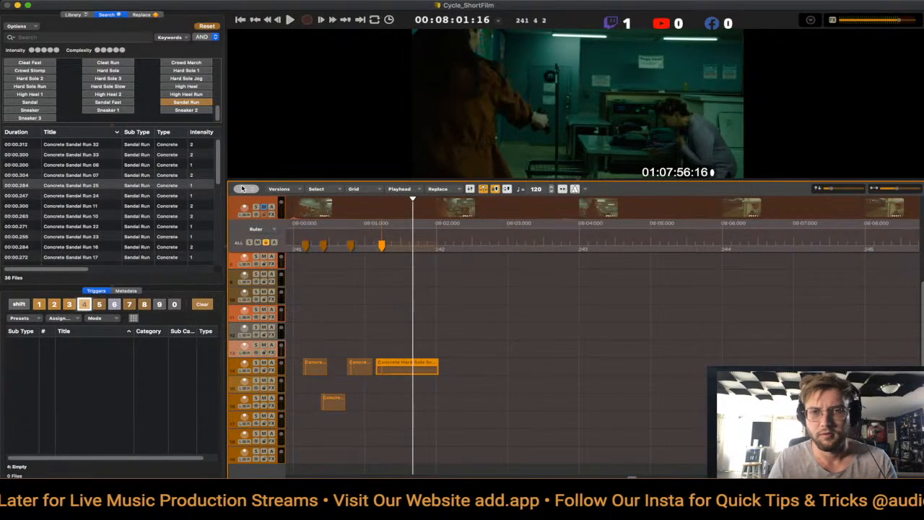
- Play back the new footsteps and shift the fourth one earlier to about 07:58:11 to match the picture
scroll(243, 189, "left", 8)
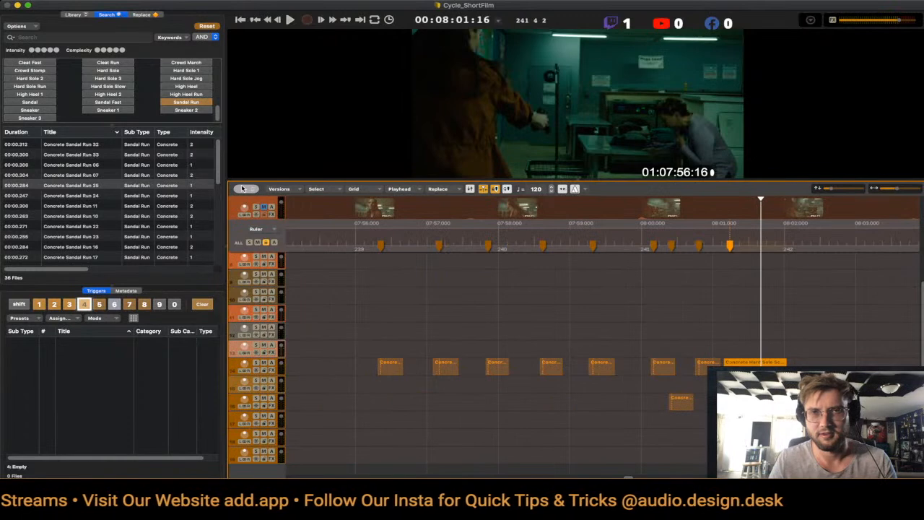
key("space")
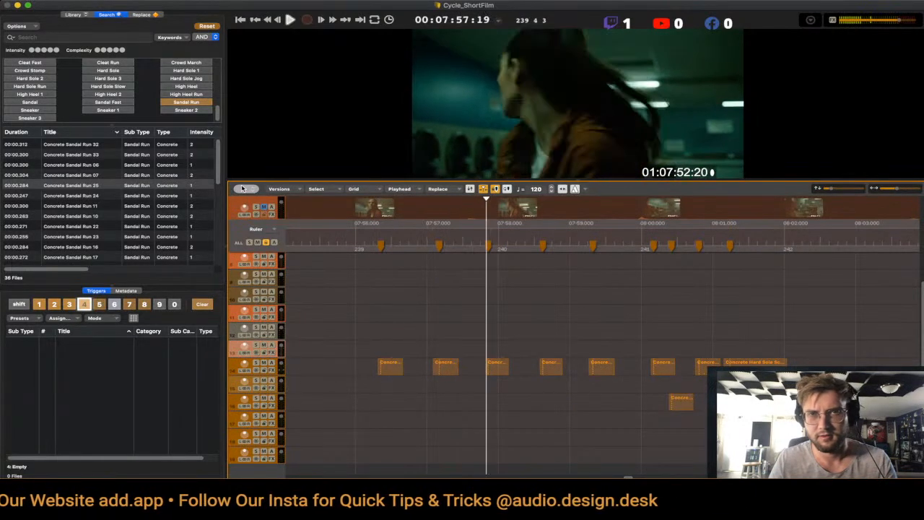
key("space")
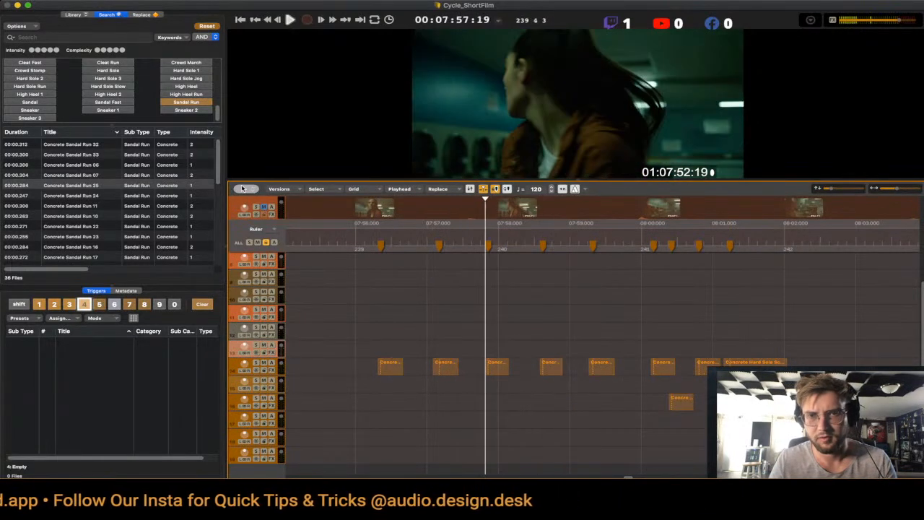
key("space")
key("comma")
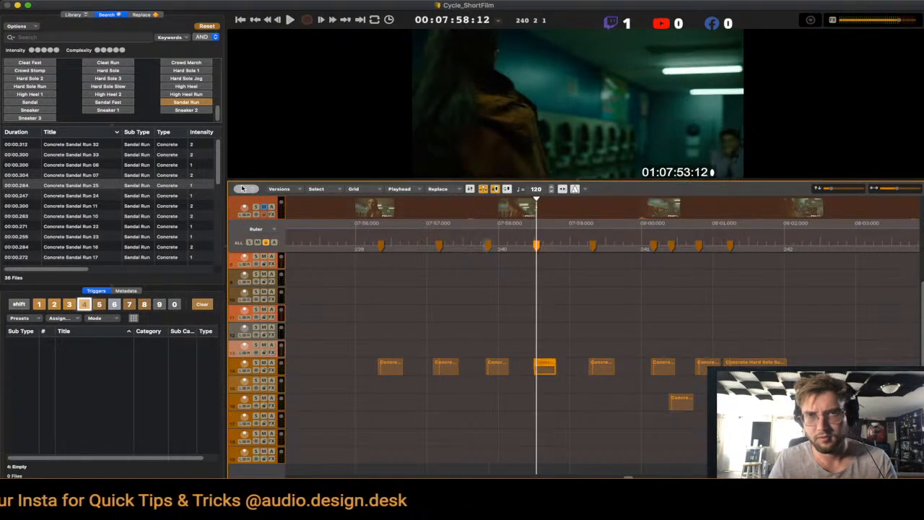
key("space")
key("space")
key("comma")
key("comma")
key("space")
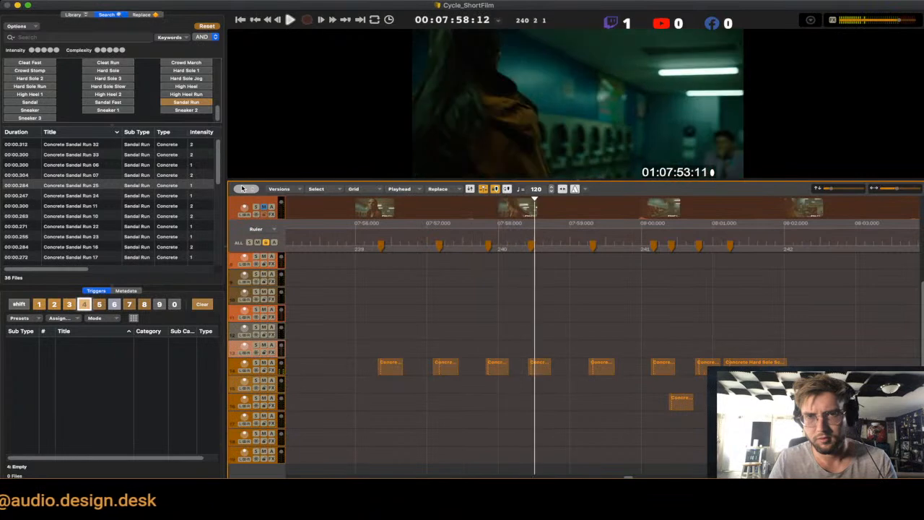
- Shift the fifth footstep earlier to about 07:58:23 and nudge the fourth slightly earlier to even out the pace
key("comma")
key("comma")
key("comma")
key("comma")
key("comma")
key("comma")
key("comma")
key("comma")
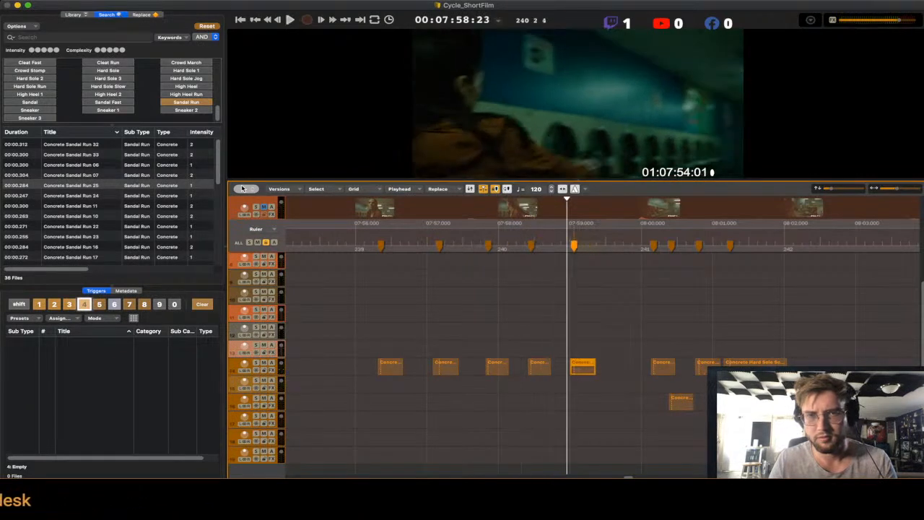
key("Left")
key("comma")
key("comma")
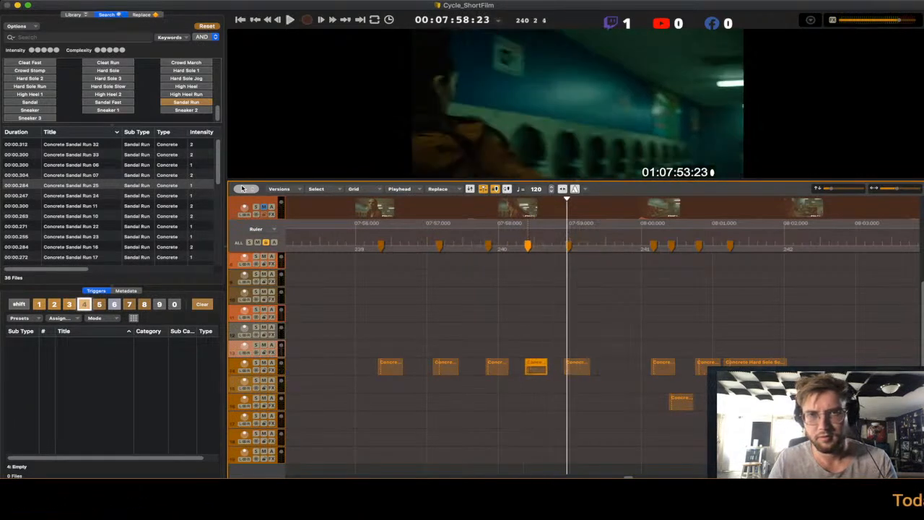
- Add two concrete footsteps at about 07:59:10 and 07:59:23, nudging the second slightly earlier, and check them in playback
key("space")
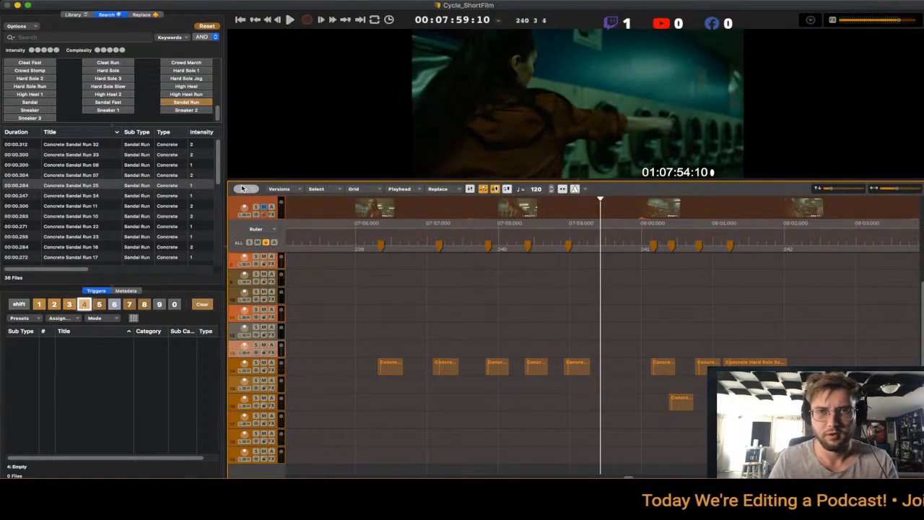
key("space")
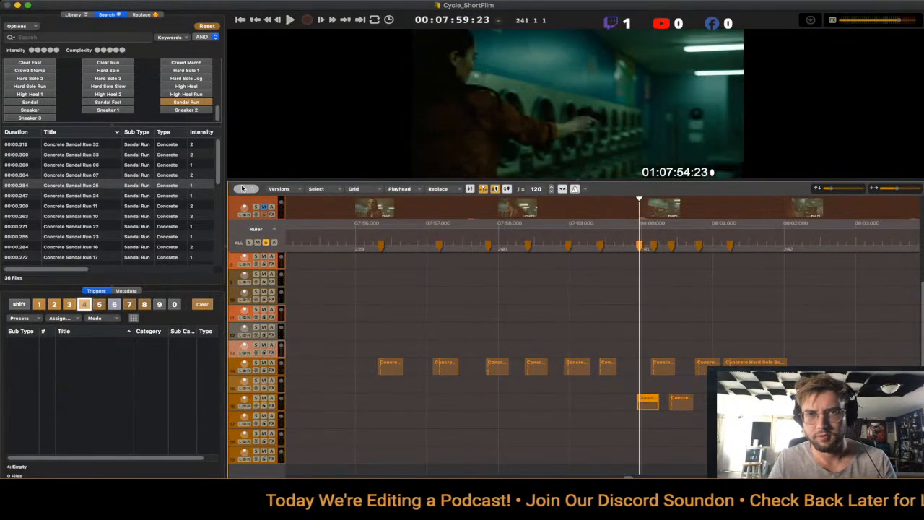
key("alt+Left")
key("alt+Left")
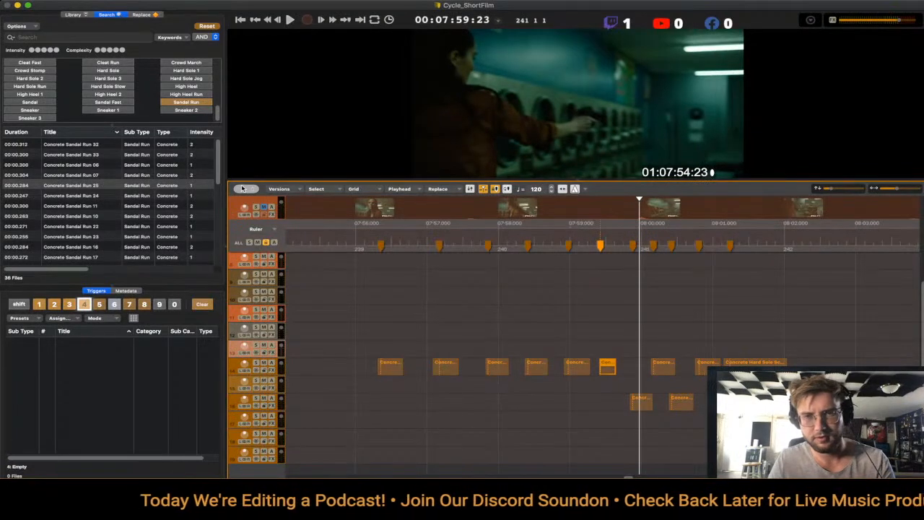
key("space")
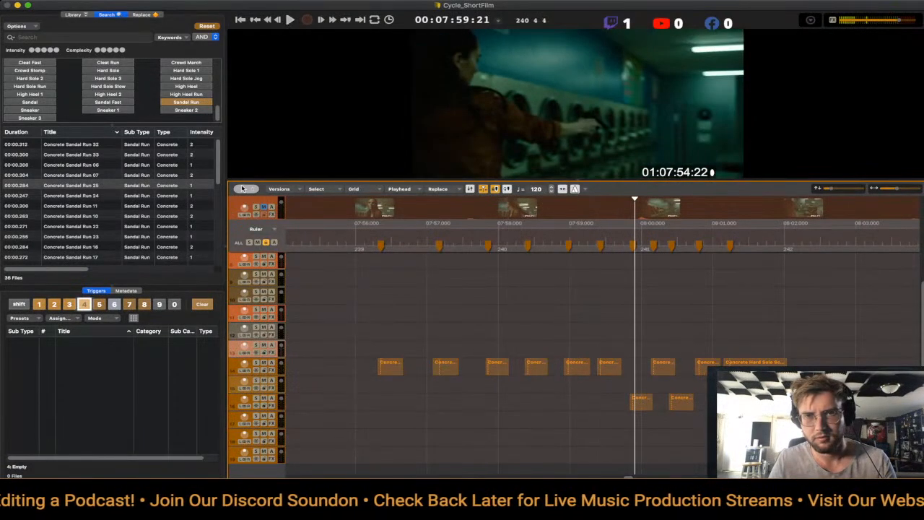
key("space")
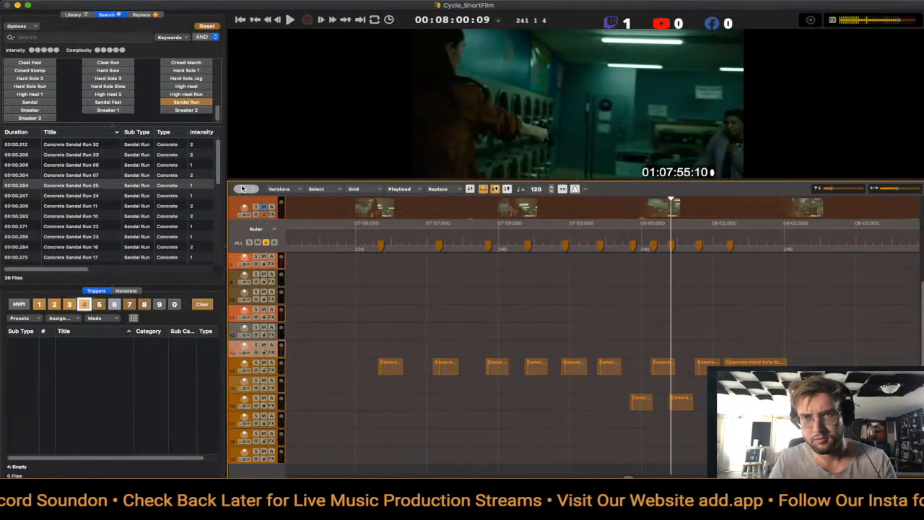
- Check the steps around 08:00 in playback and delete the surplus footstep at about 08:00:04
key("shift+Left")
key("shift+Left")
key("space")
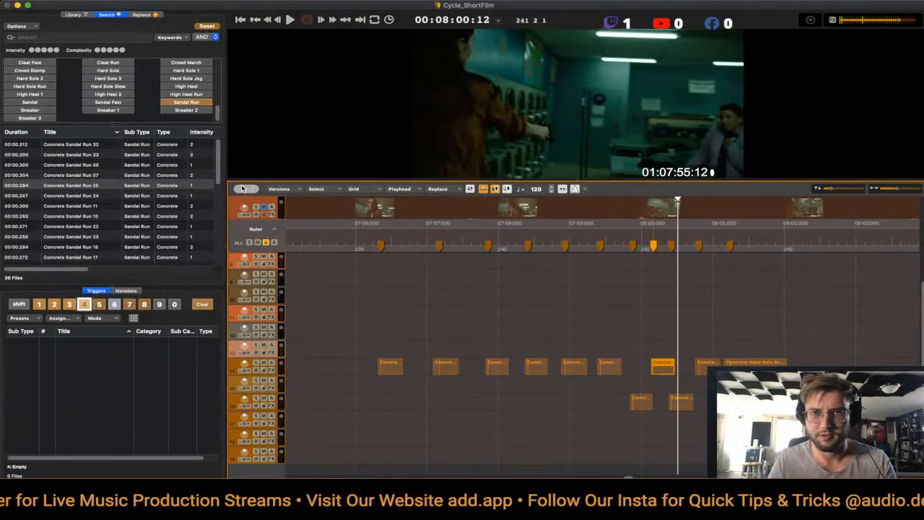
key("shift+Left")
key("shift+Left")
key("shift+Left")
key("space")
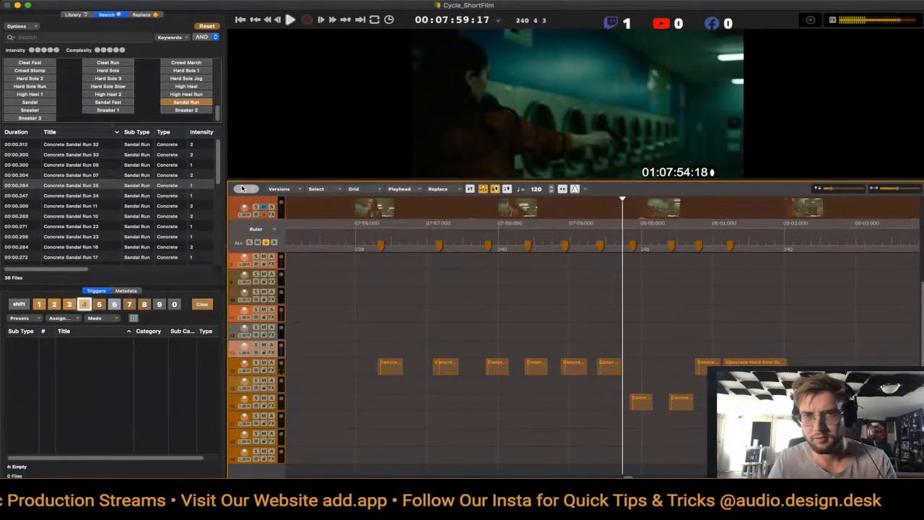
- Nudge the footstep just after 08:00 slightly earlier and play back the sequence to about 08:01:11
key("space")
key("Left")
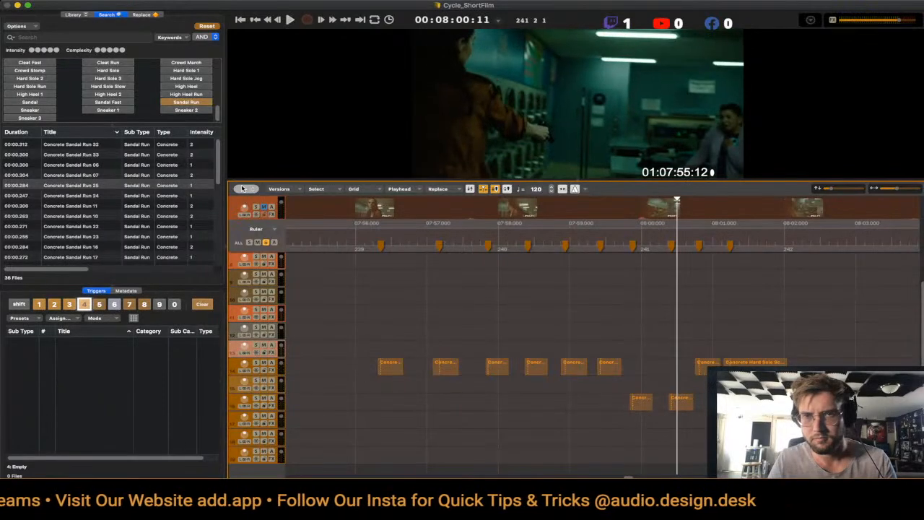
key("alt+Left")
key("shift+space")
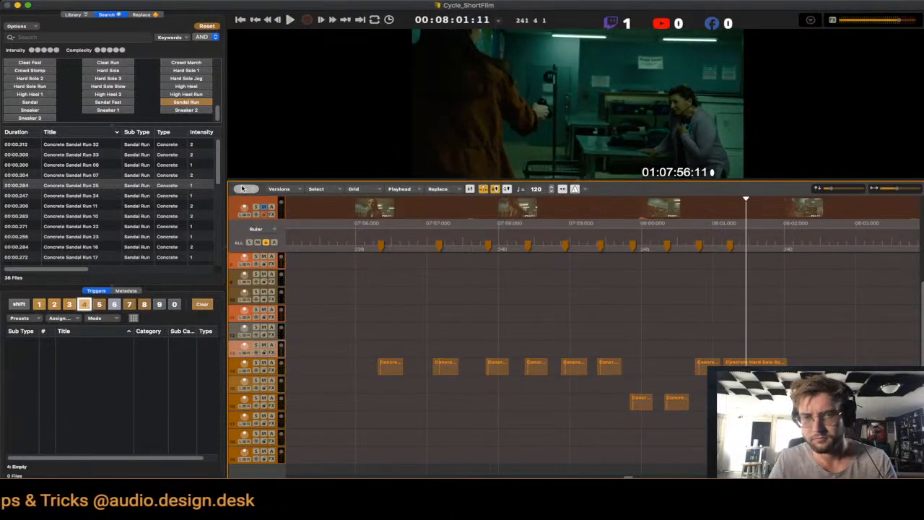
- Lower all footsteps from 07:56 to 08:01 to -6 dB and the first two to -14 dB, checking the level in playback
left_click_drag(758, 424, 376, 358)
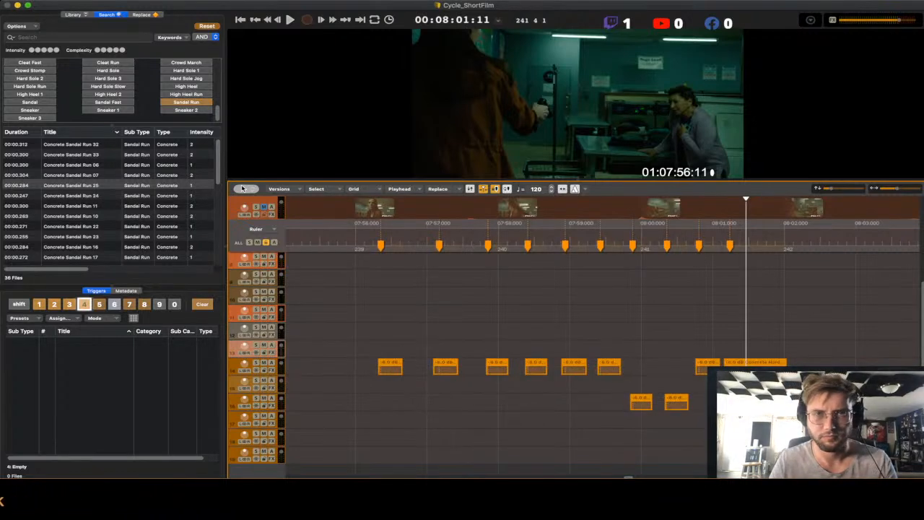
key("space")
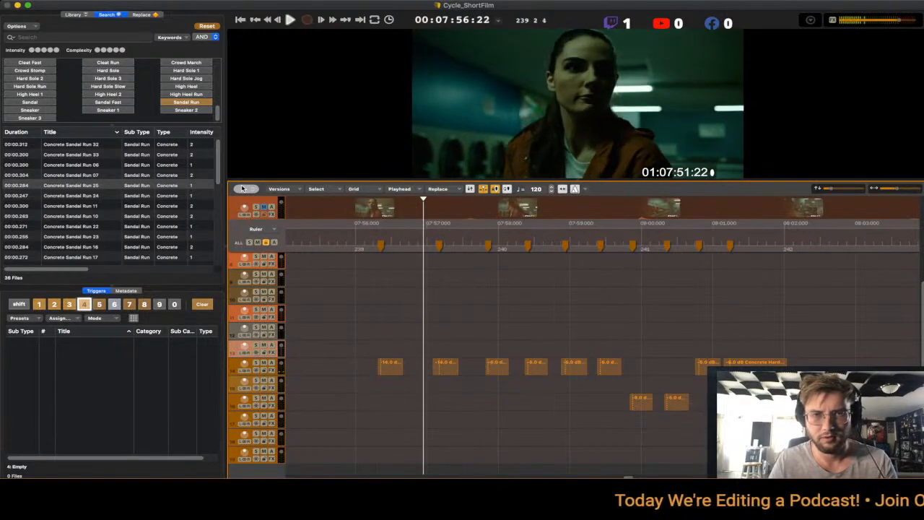
key("space")
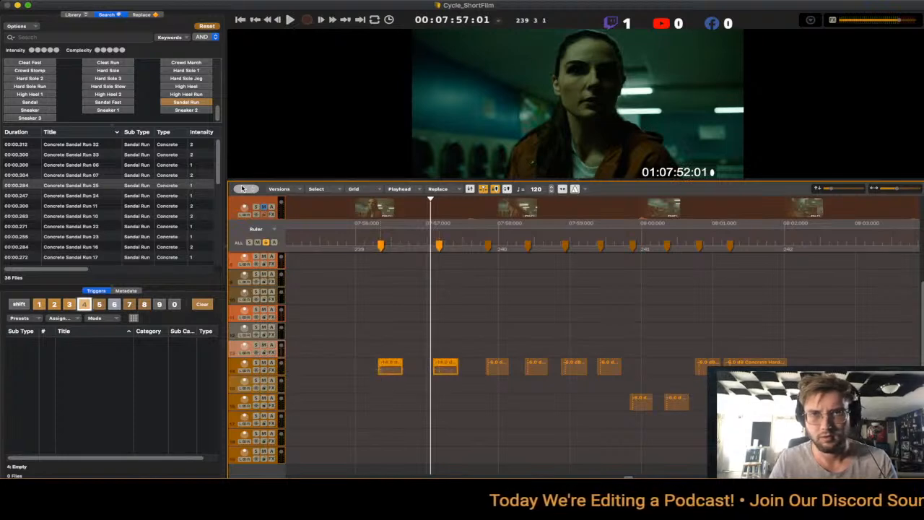
- Play back the footsteps around 07:57 to 07:58 and nudge the third footstep later to about 07:58:03
key("space")
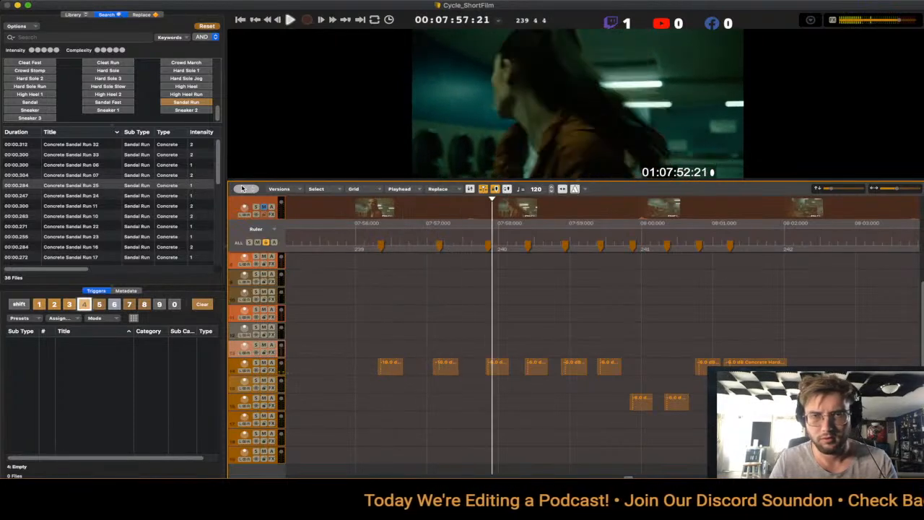
key("space")
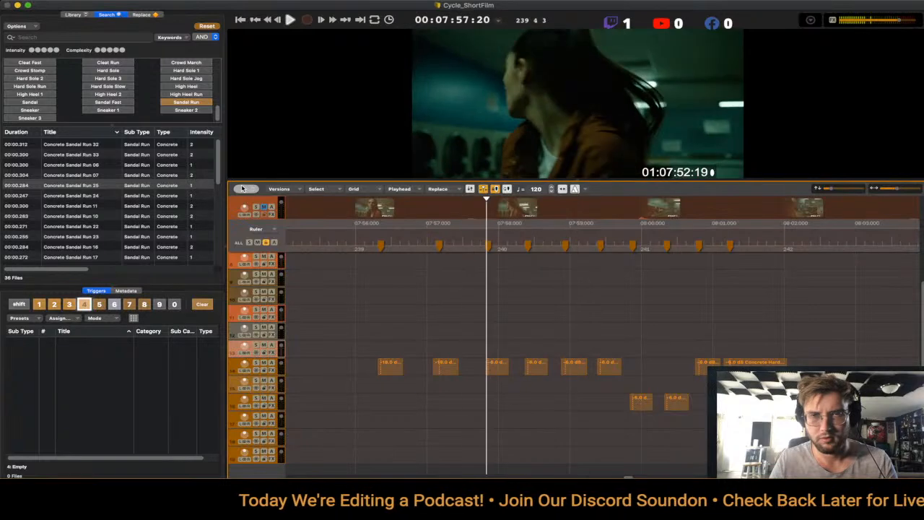
key("space")
key("space")
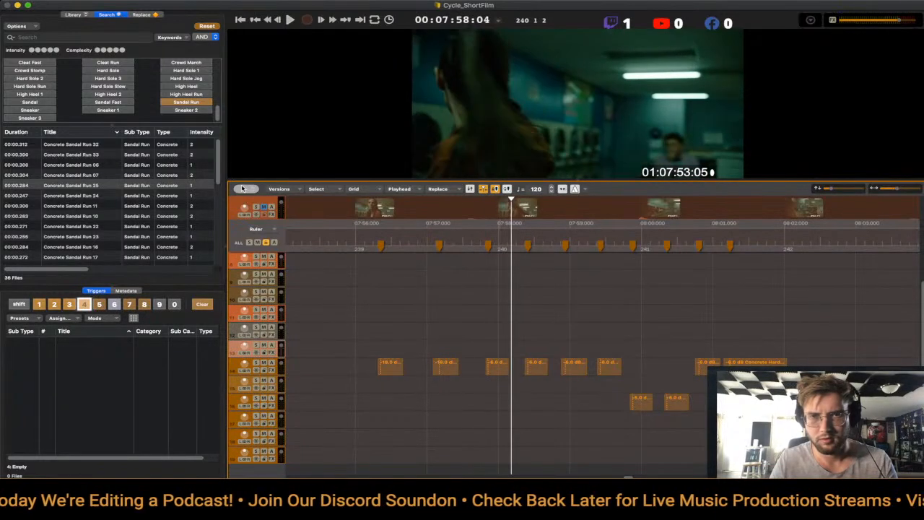
key("Left")
key("period")
key("period")
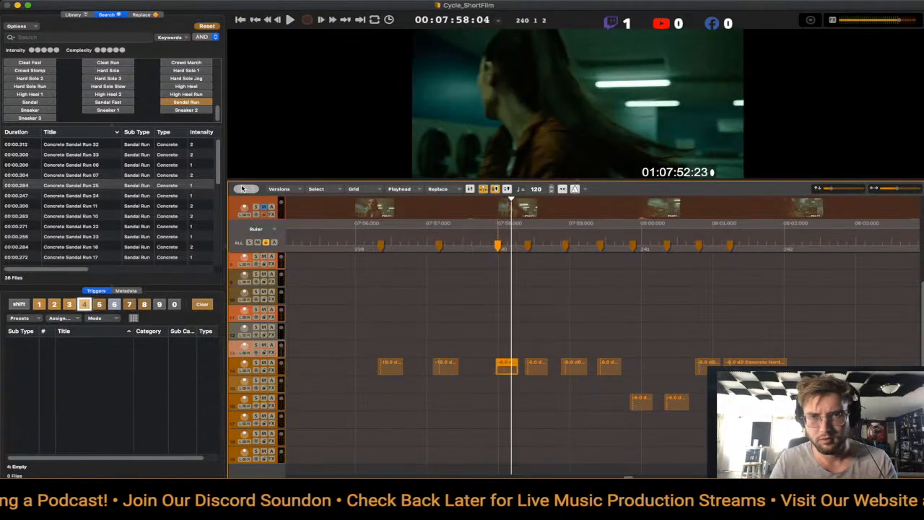
key("period")
key("period")
key("period")
key("period")
key("period")
- Move the third footstep one track down and check it in playback
key("Down")
key("Down")
key("Up")
key("space")
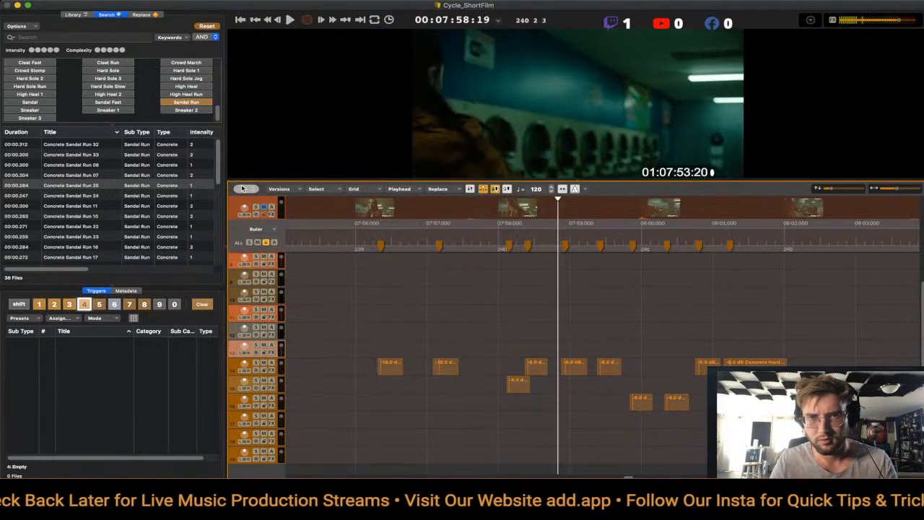
- Shift the fourth footstep to about 07:58:17 on the track above, checking its sync in playback
key("4")
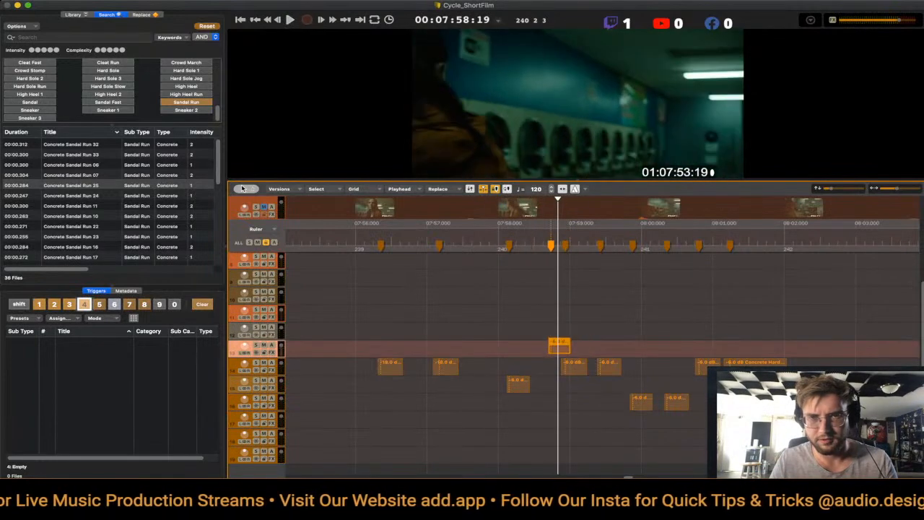
key("space")
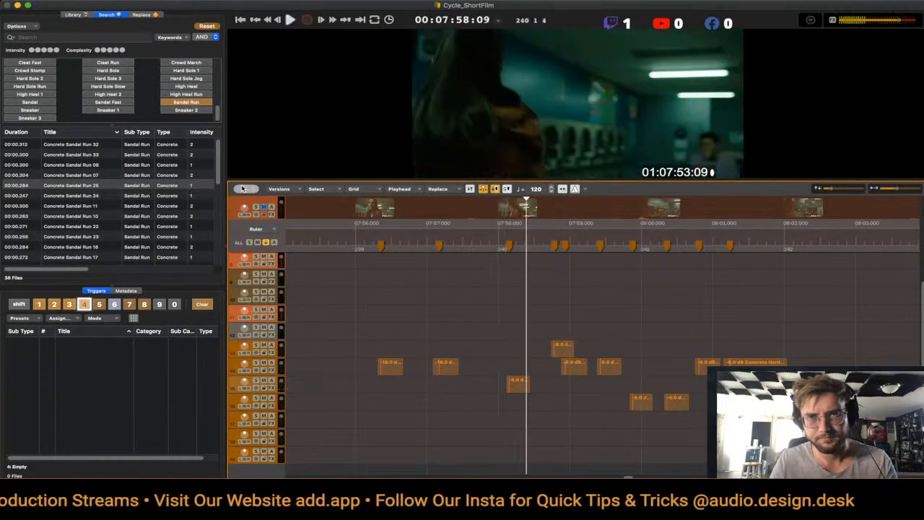
key("4")
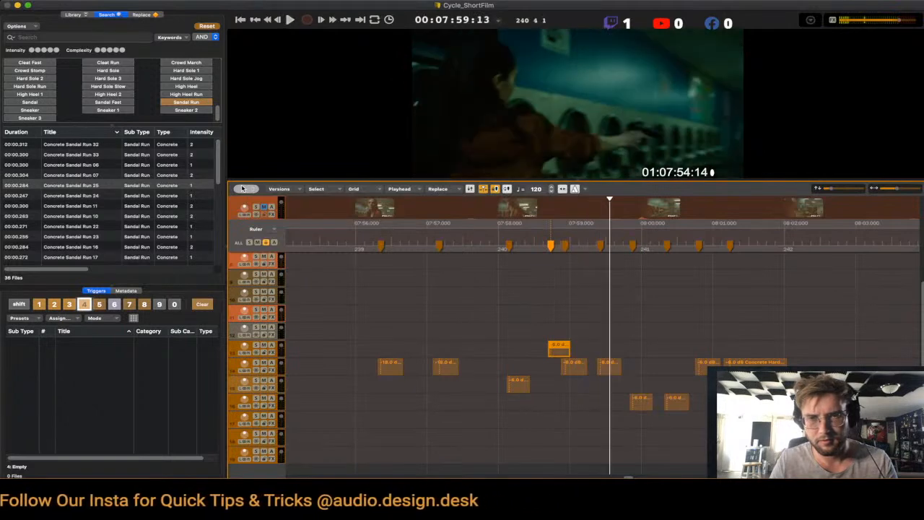
- Nudge the footstep near 07:59:10 slightly earlier, delete the surplus one at about 07:58:22 and replay from 07:56
key("Left")
key("comma")
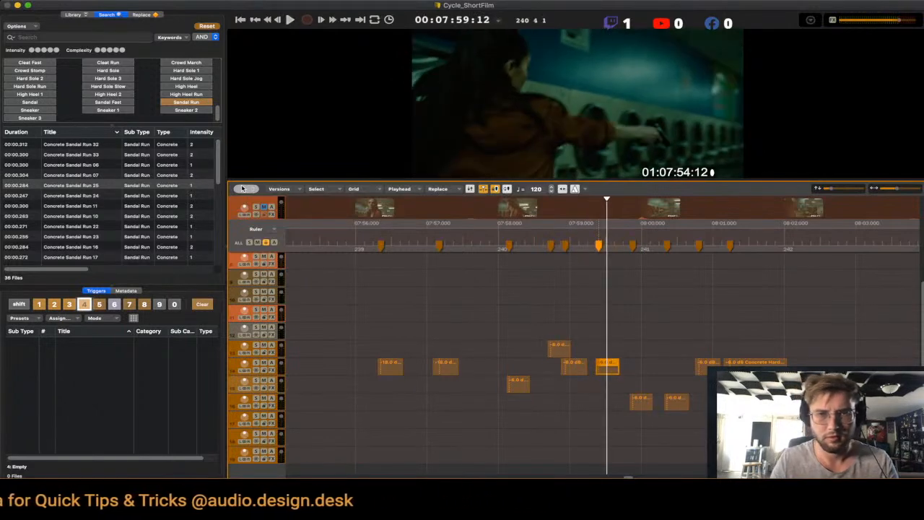
key("space")
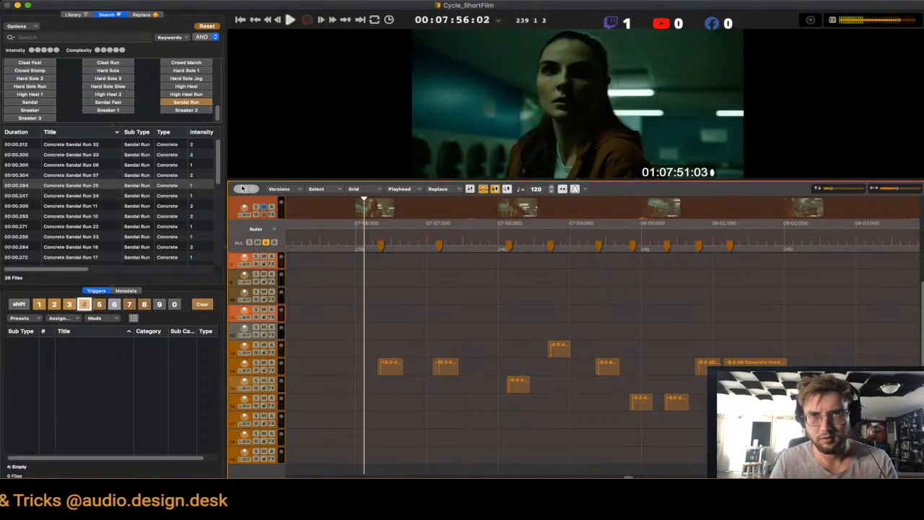
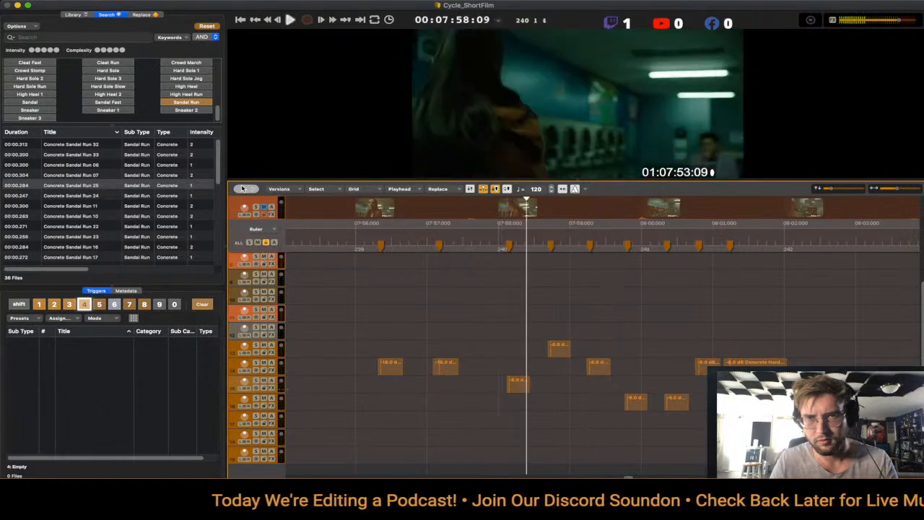
- Nudge the footsteps between 07:58:17 and 07:59:20 a few frames earlier, to about 07:58:16, 07:59:05 and 07:59:17, checking them in playback
key("comma")
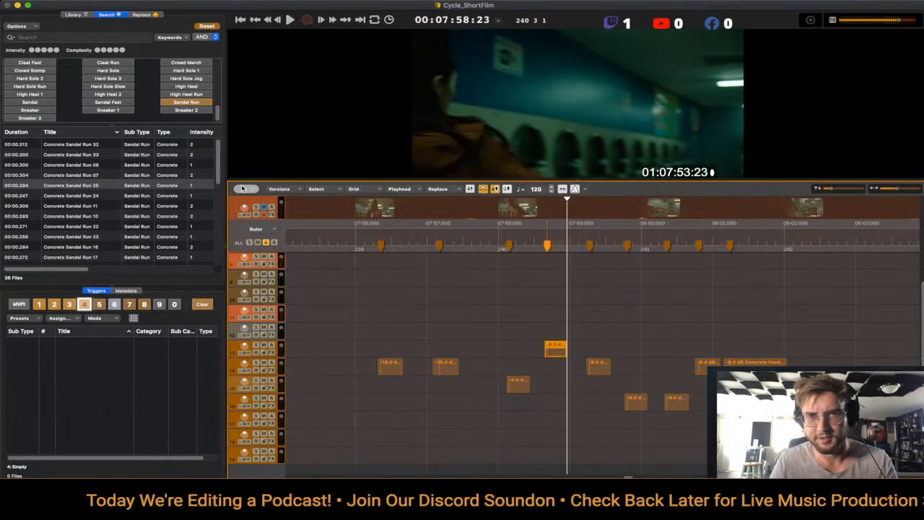
key("space")
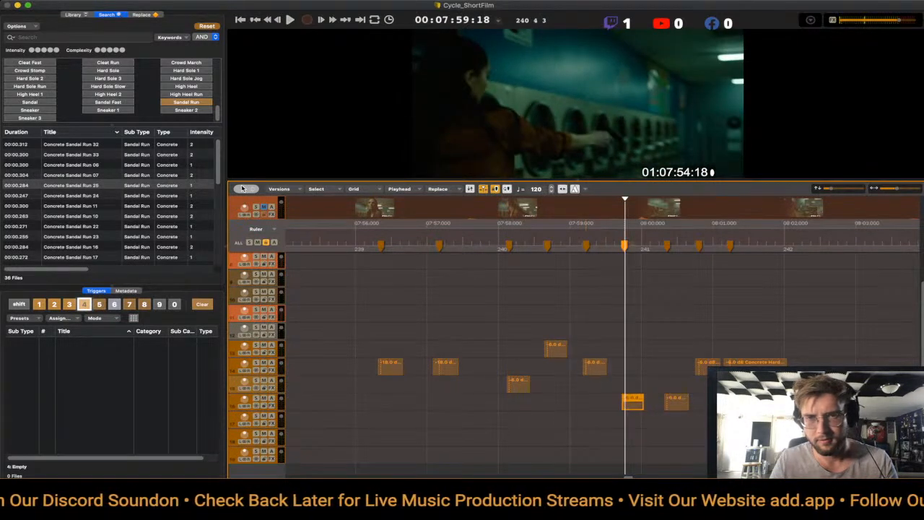
key("space")
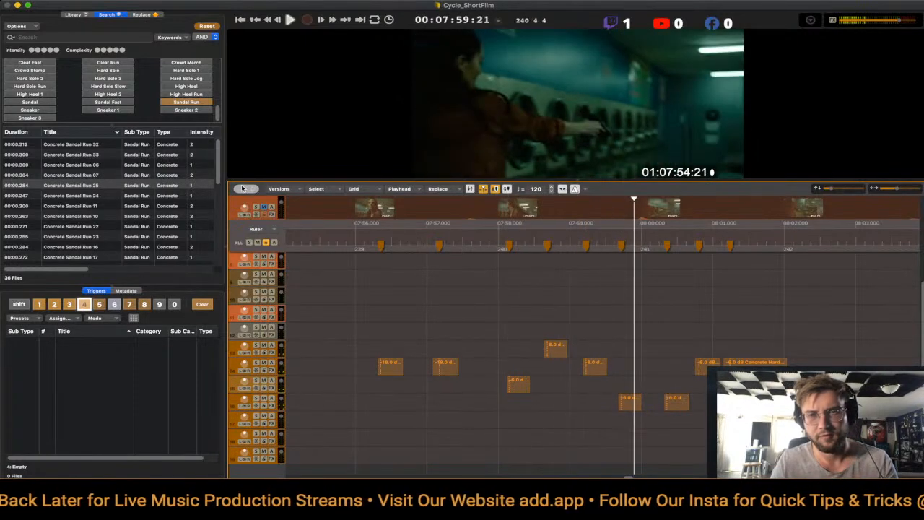
- Nudge the footstep just after 08:00 three frames earlier and play back the sequence to about 08:01:16
key("comma")
key("comma")
key("comma")
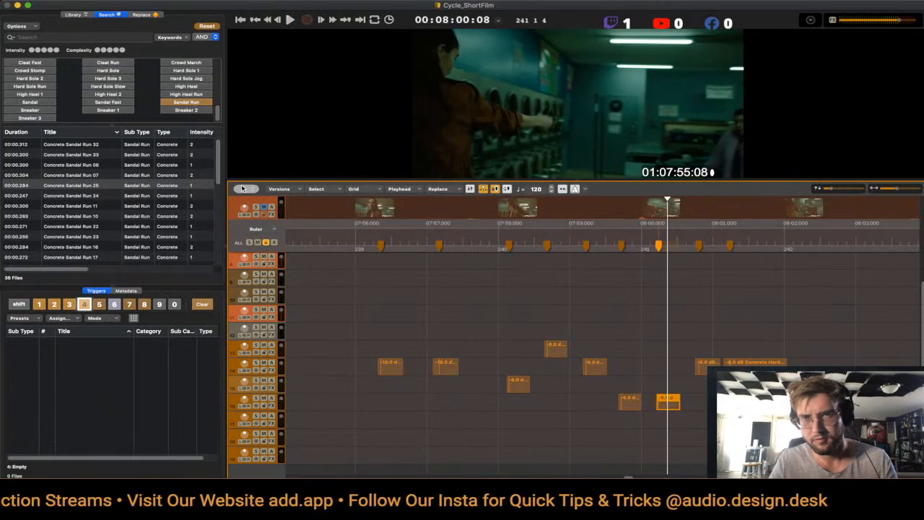
key("space")
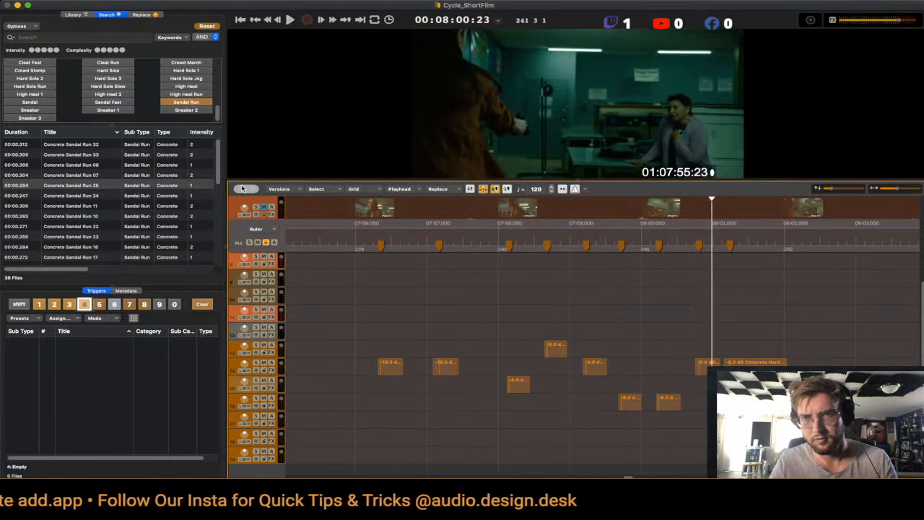
key("space")
key("space")
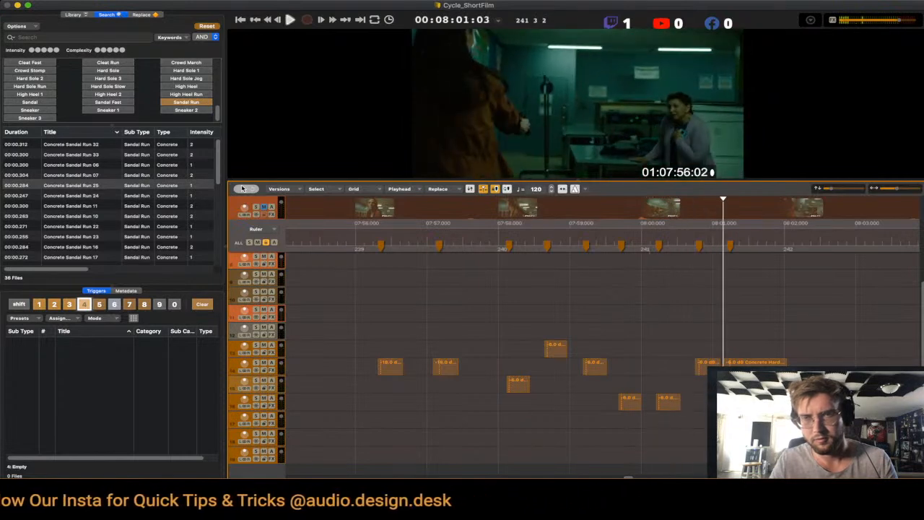
key("space")
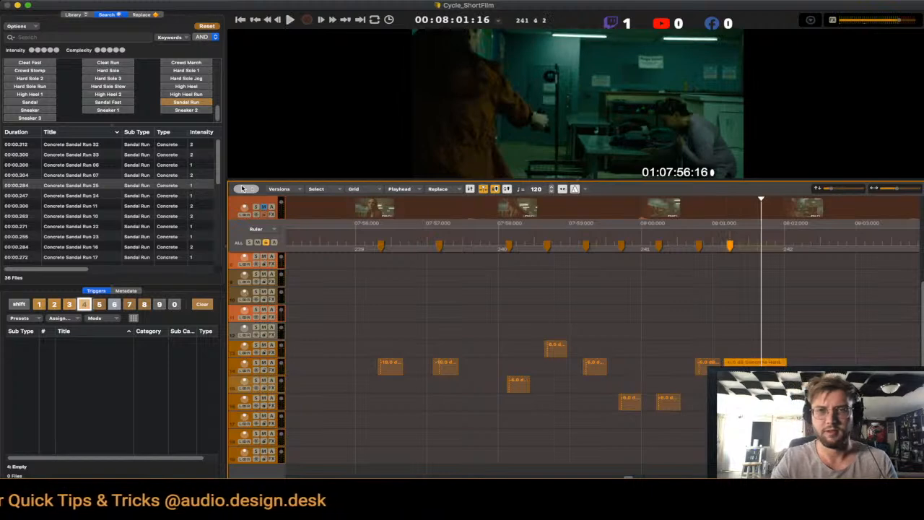
- Move the last Concrete Hard footstep clip from just after 08:01 to about 07:57:16 and play it back
mouse_move(755, 363)
left_mouse_down()
mouse_move(514, 364)
mouse_move(463, 340)
mouse_move(464, 348)
left_mouse_up()
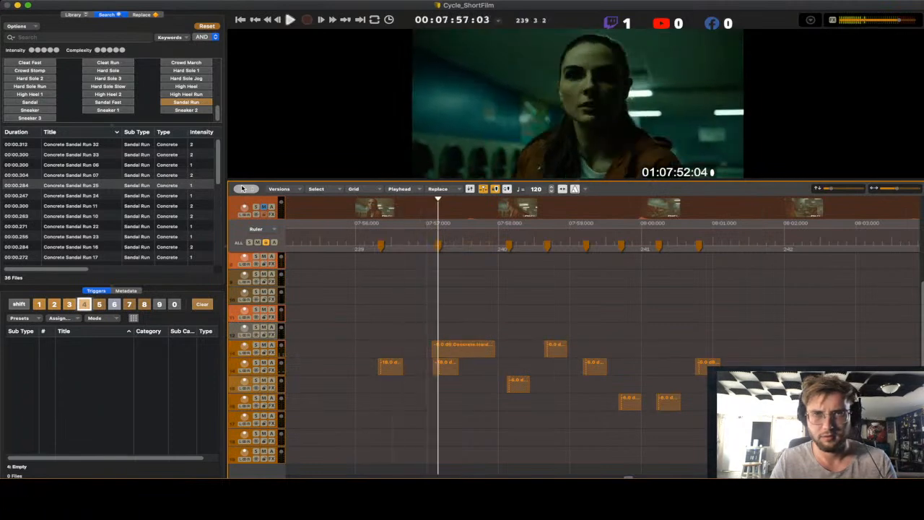
left_click_drag(463, 350, 500, 350)
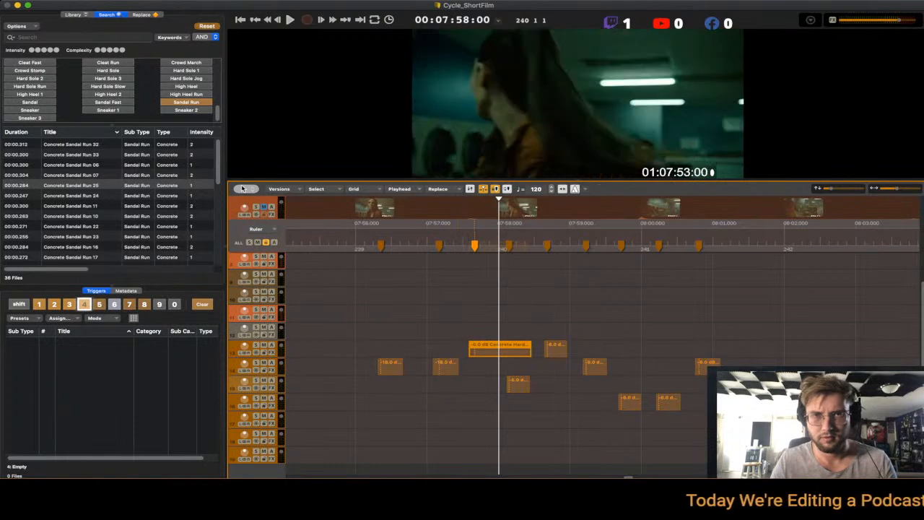
left_click(428, 350)
key("space")
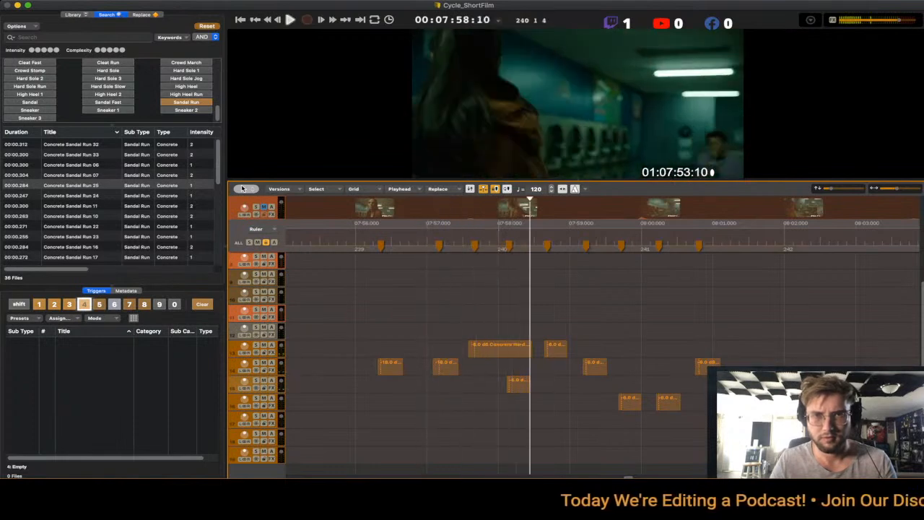
- Lower the moved Concrete Hard clip to -12 dB and play back the footstep sequence to about 08:02:10
key("space")
left_click(500, 350)
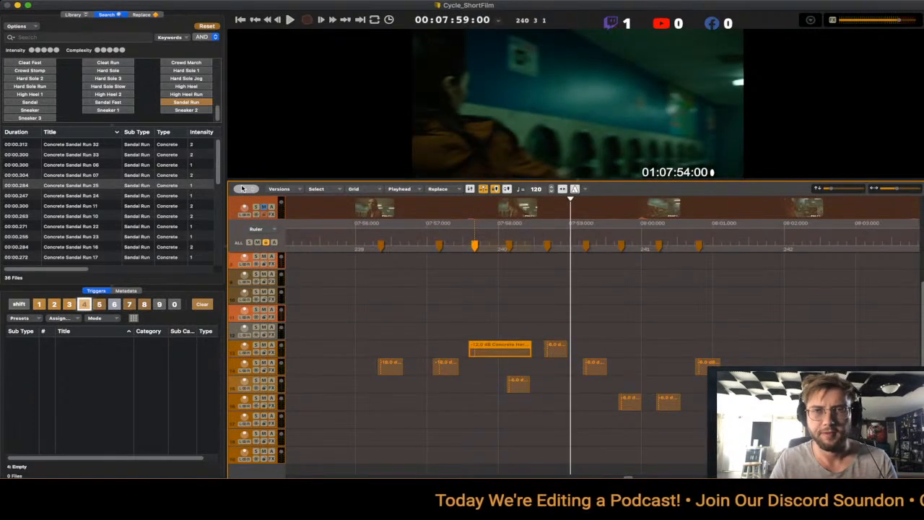
left_click(427, 350)
key("space")
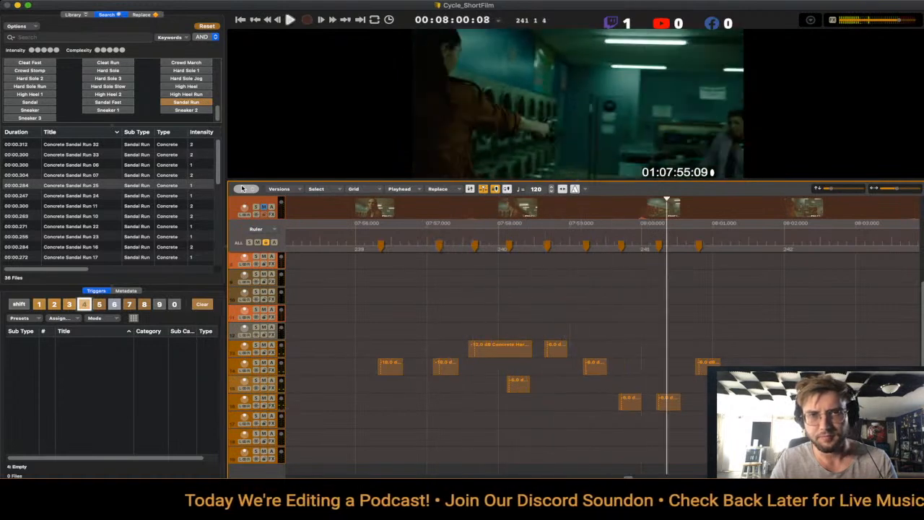
left_click(354, 350)
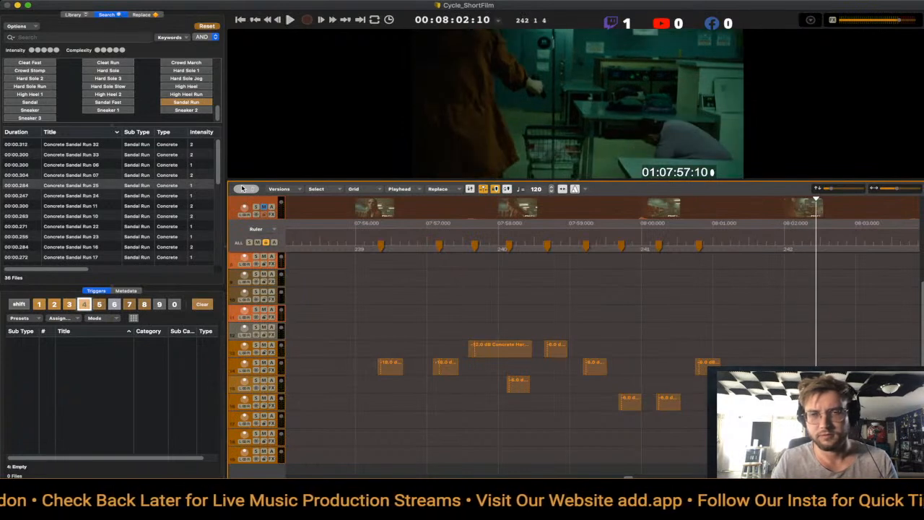
- Play on to about 08:03:23 and duplicate the two dryer clips to continue from about 08:00 and 08:02
scroll(242, 188, "up", 5)
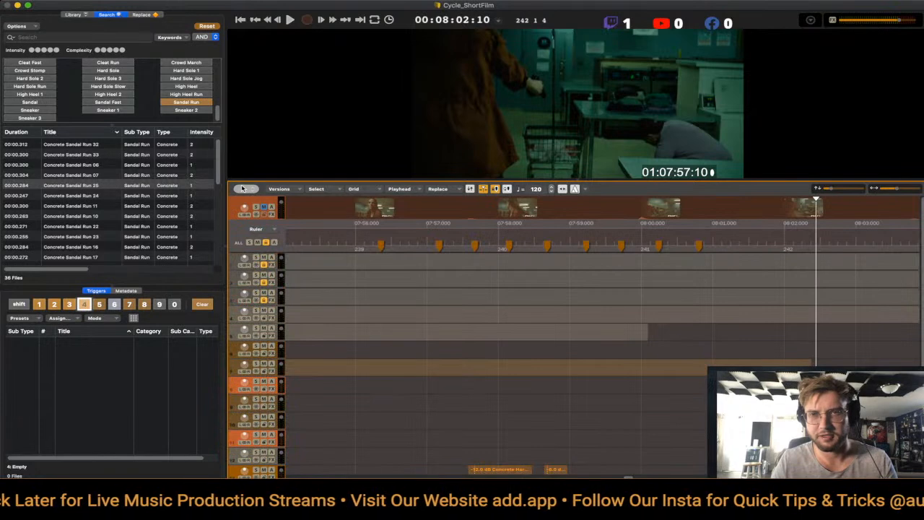
scroll(242, 189, "down", 5)
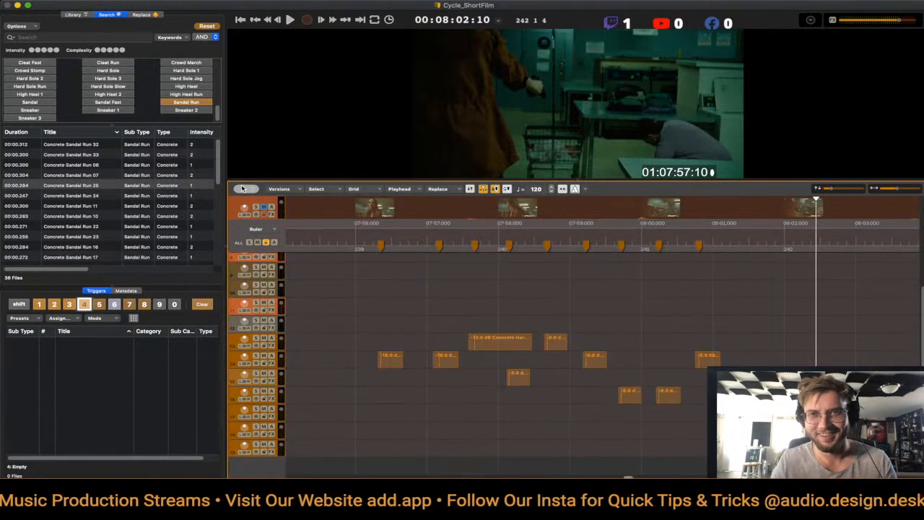
scroll(243, 188, "right", 5)
key("space")
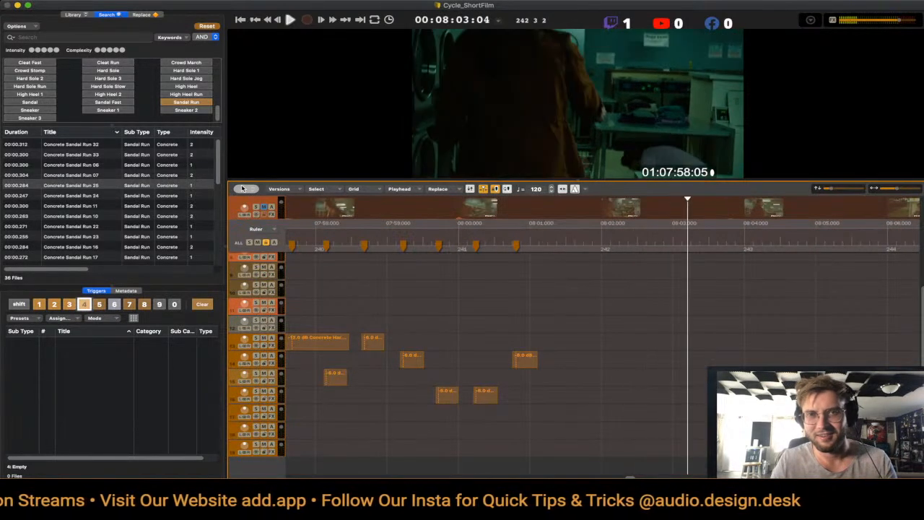
scroll(243, 189, "up", 5)
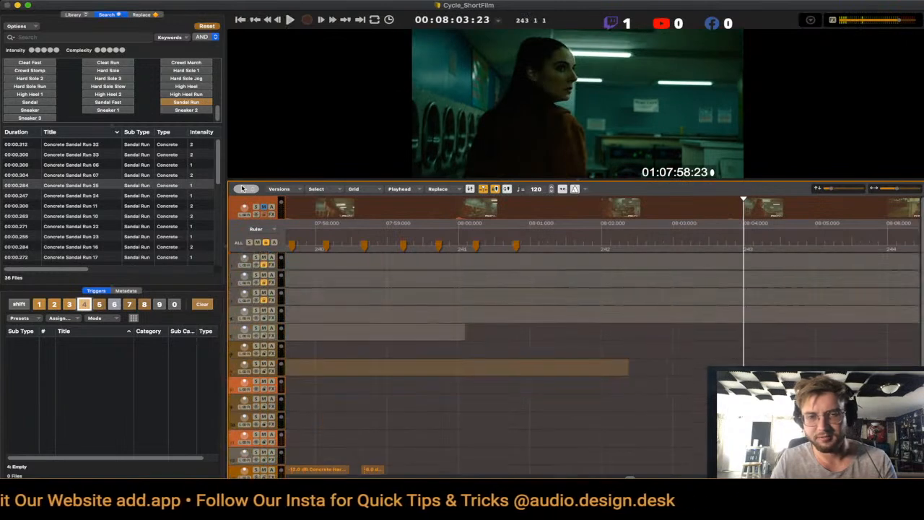
key("super+d")
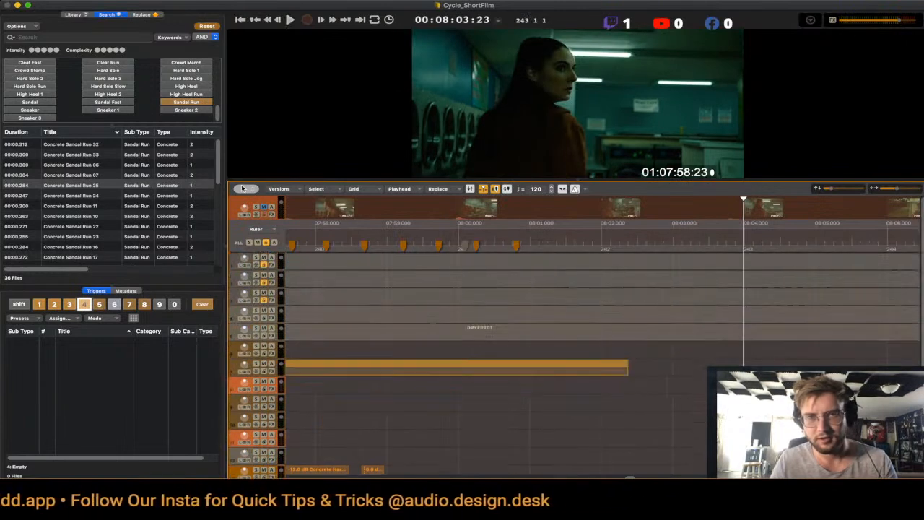
key("super+d")
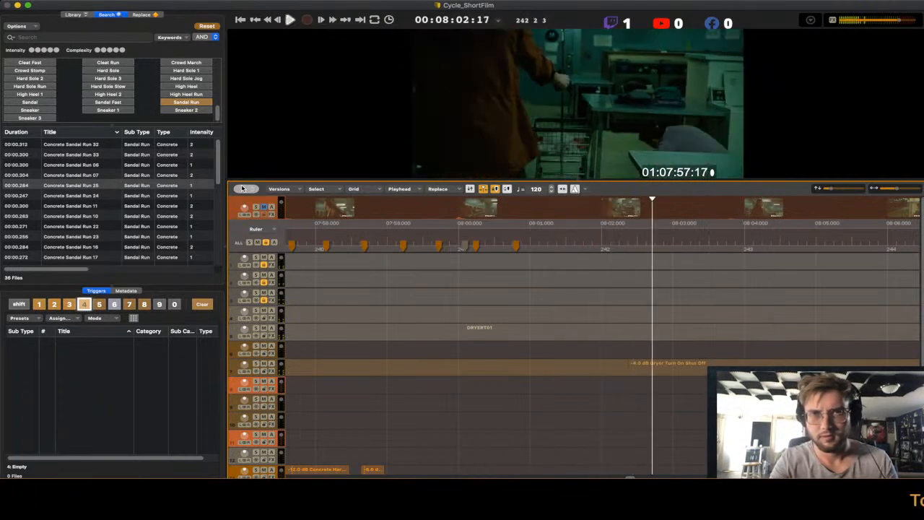
- Add two concrete footsteps at about 08:03:11 and 08:04:13 during playback and replay them
key("1")
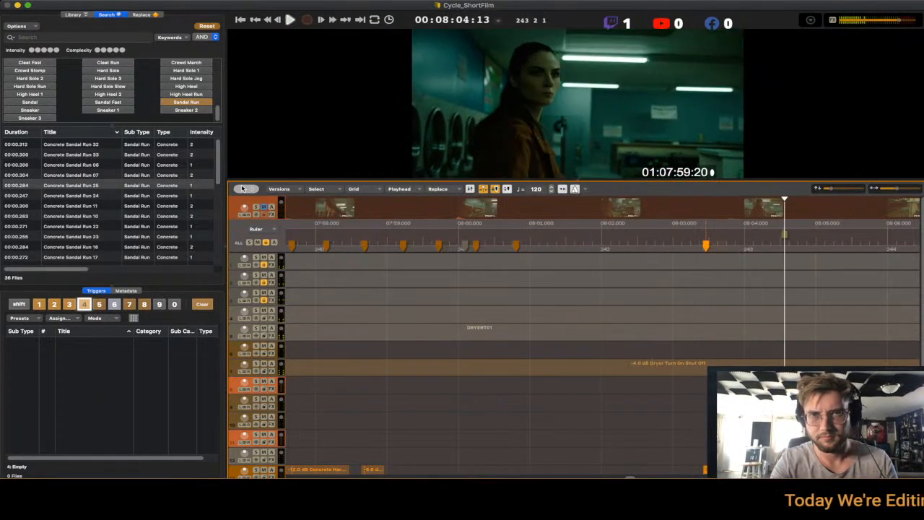
key("1")
key("space")
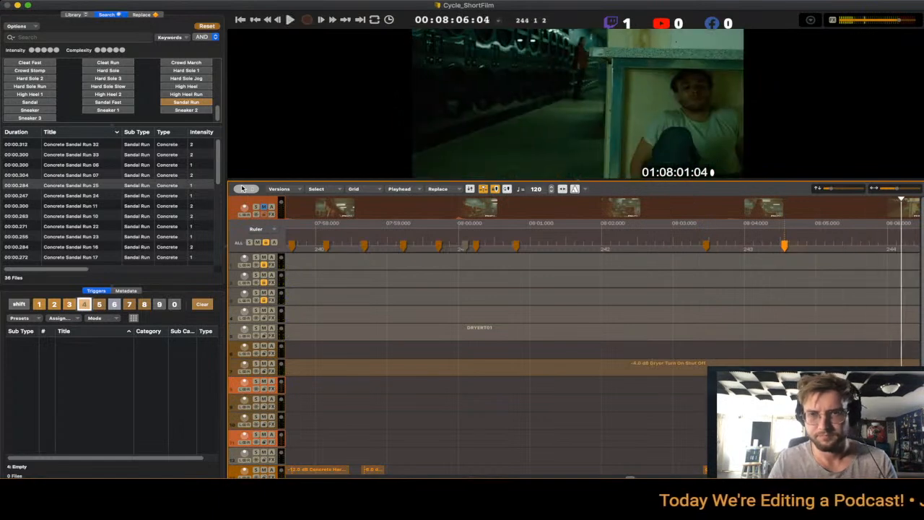
scroll(243, 188, "down", 5)
key("space")
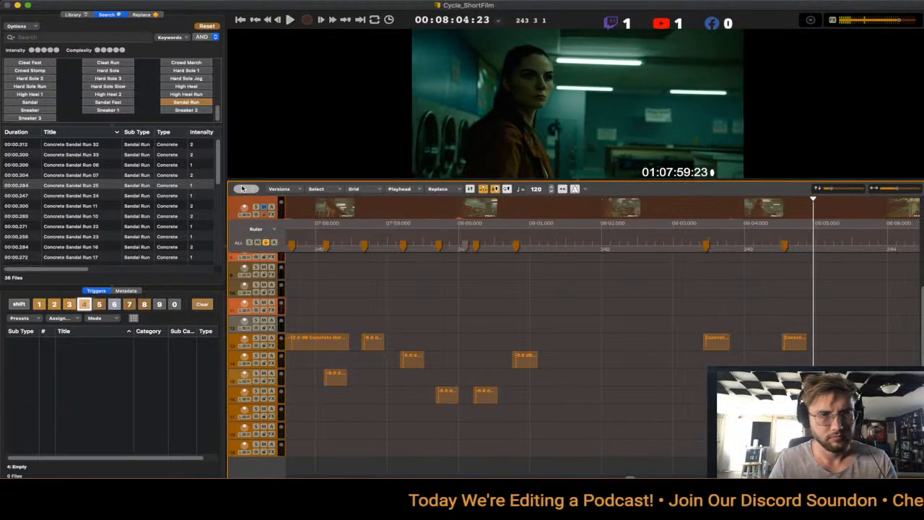
- Copy the -12 dB Concrete Hard clip to about 08:03:10 on the track below the new footstep and play it back
key("Left")
key("Left")
key("Left")
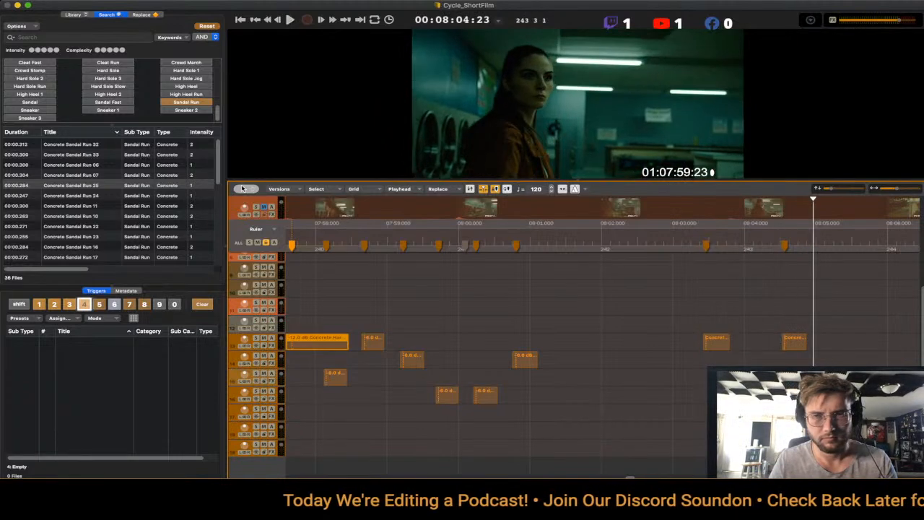
left_click_drag(318, 342, 731, 360)
left_click(693, 386)
key("space")
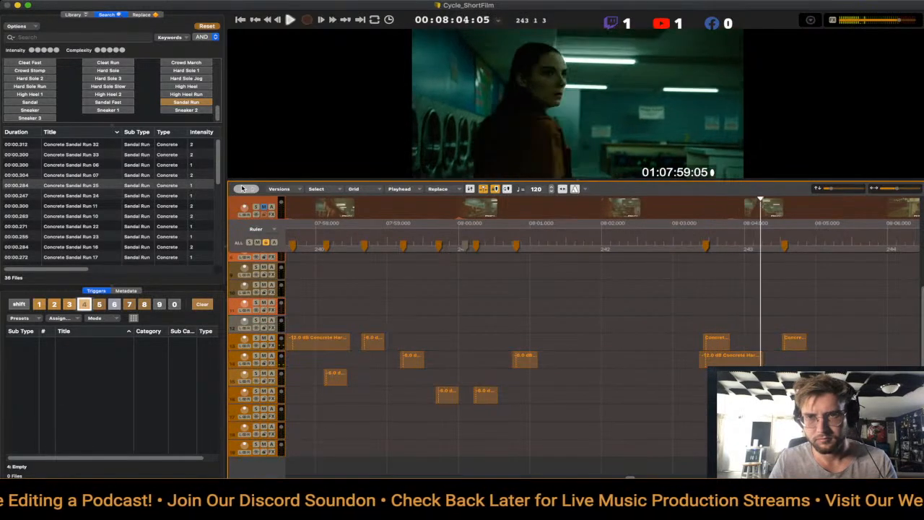
- Lower the volume of the two concrete footsteps at about 08:03:11 and 08:04:13 and play them back to about 08:05:20
key("space")
left_click(716, 341)
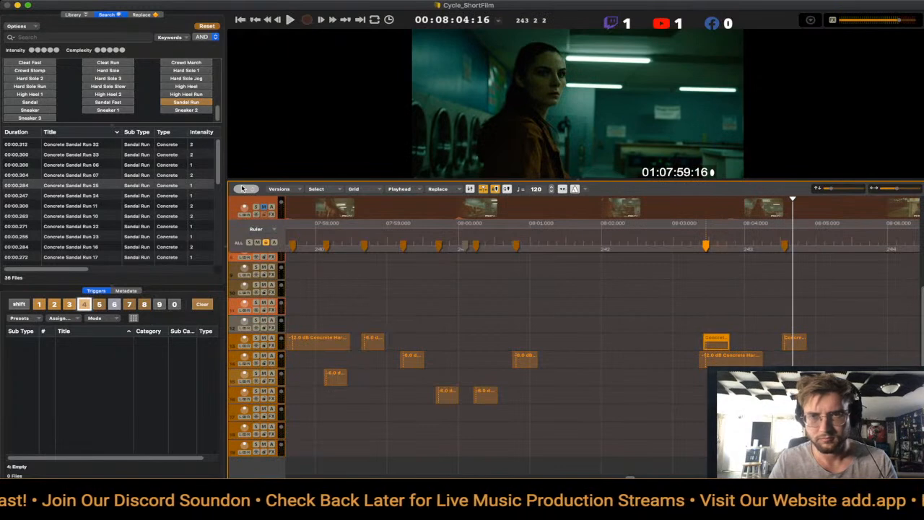
key("space")
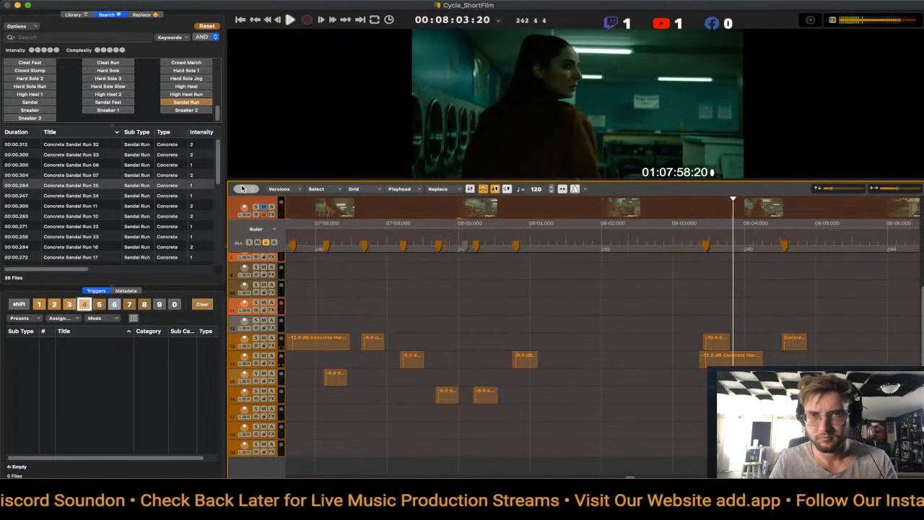
left_click(794, 341)
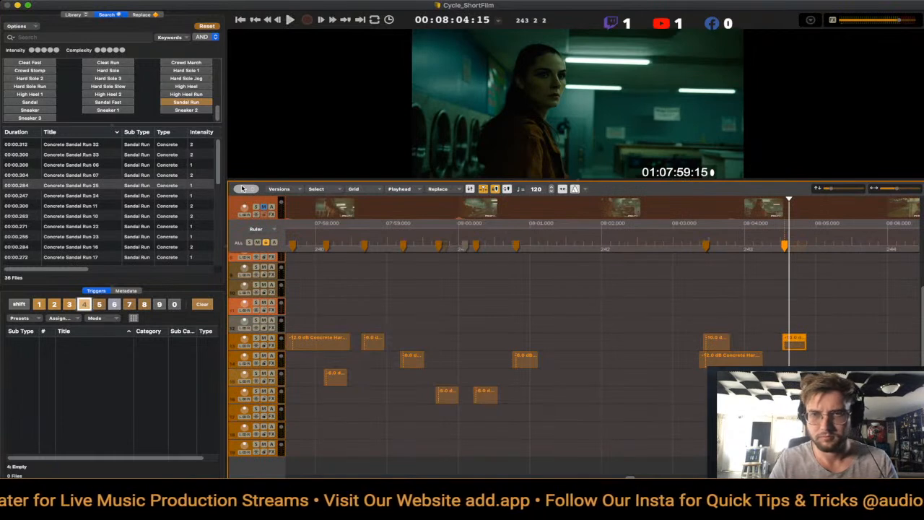
key("space")
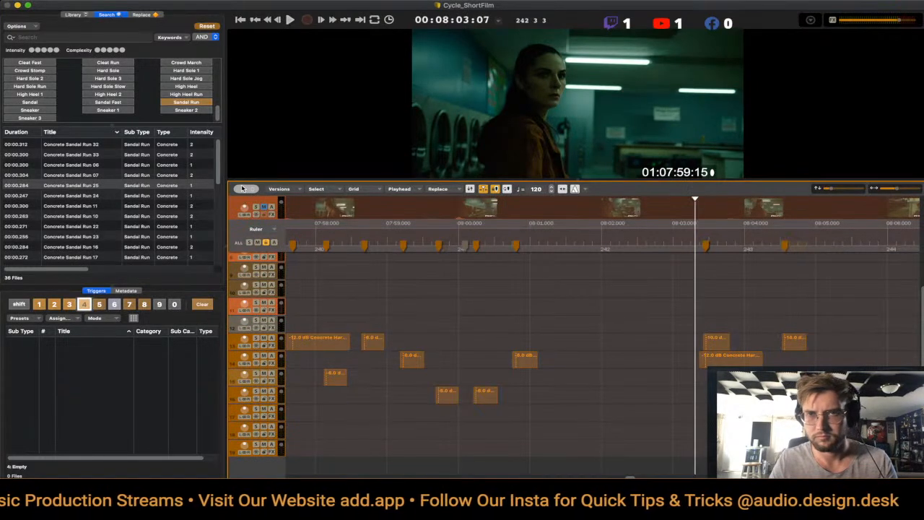
key("space")
key("Left")
key("space")
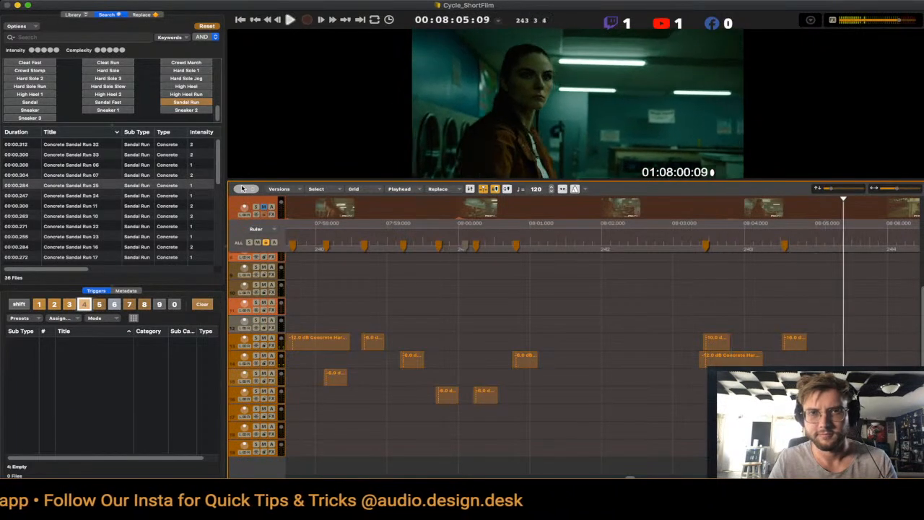
key("space")
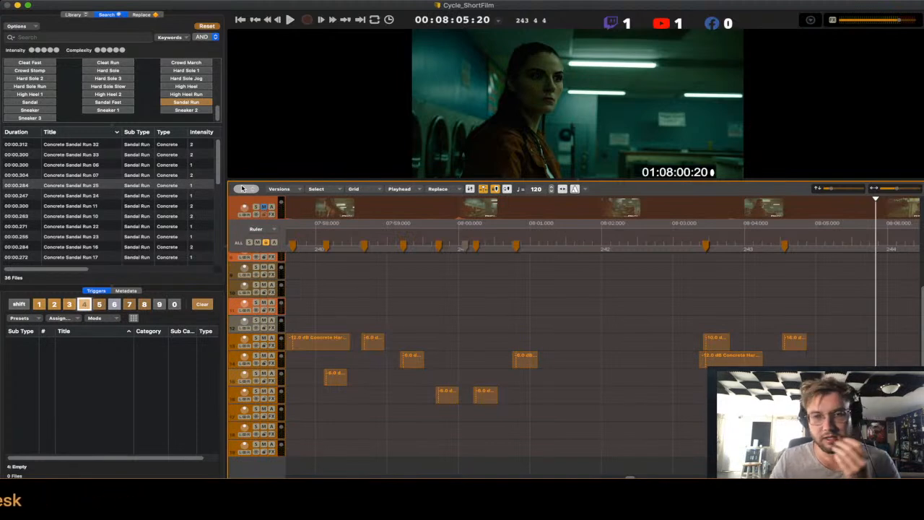
- Play back the footsteps from about 07:57, and duplicate those between about 07:57:15 and 08:00:15 onto the tracks below
scroll(243, 188, "left", 5)
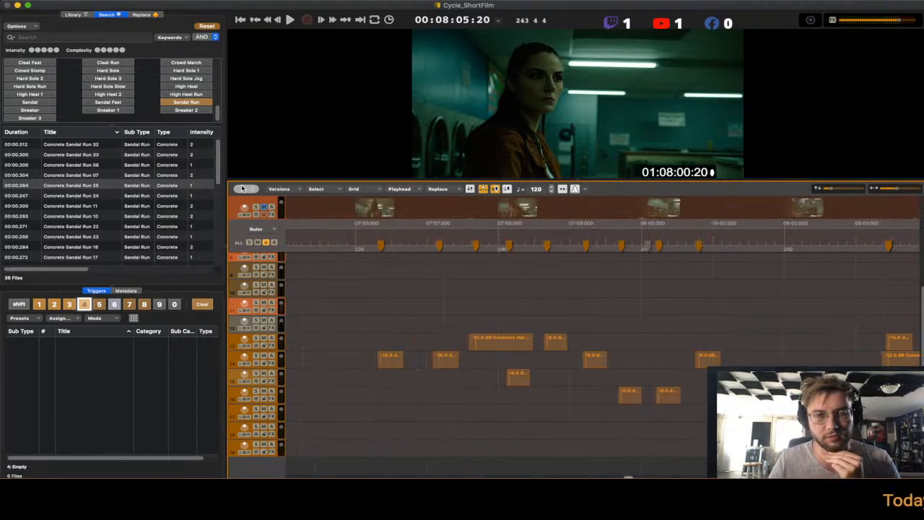
left_click(472, 230)
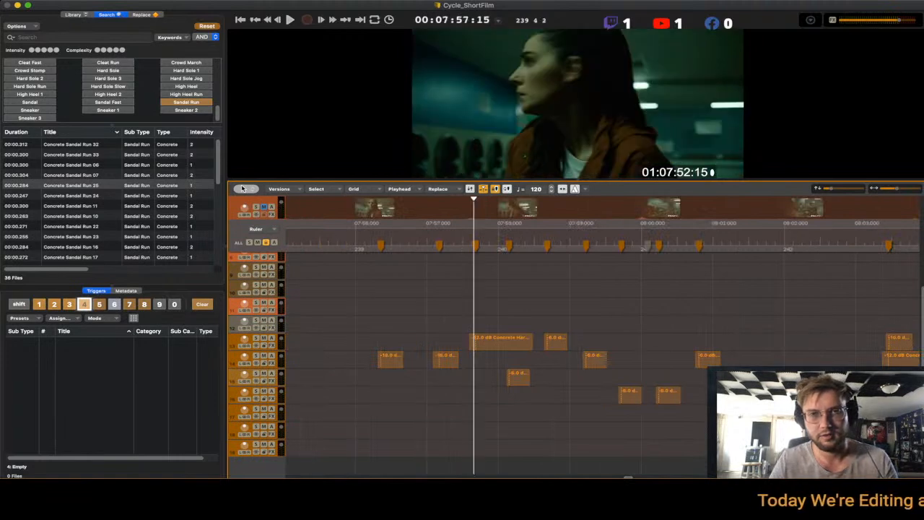
left_click(452, 229)
key("space")
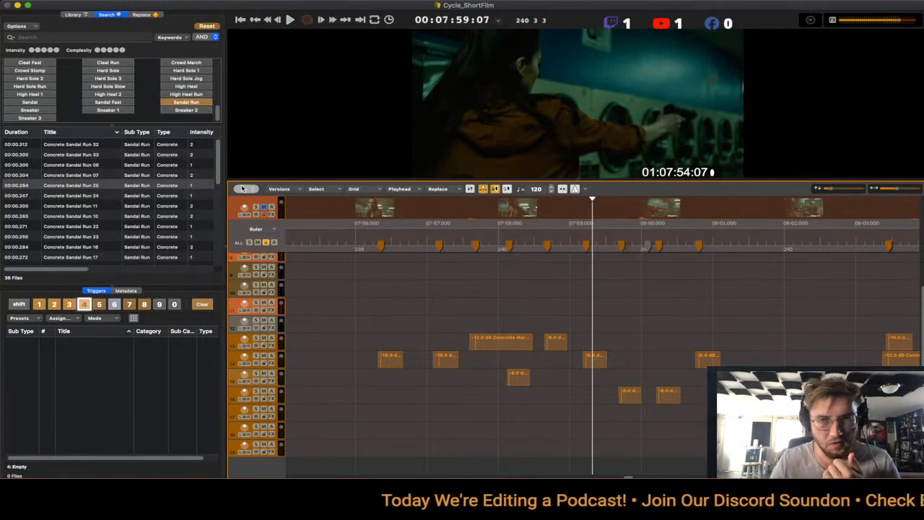
left_click_drag(495, 318, 722, 407)
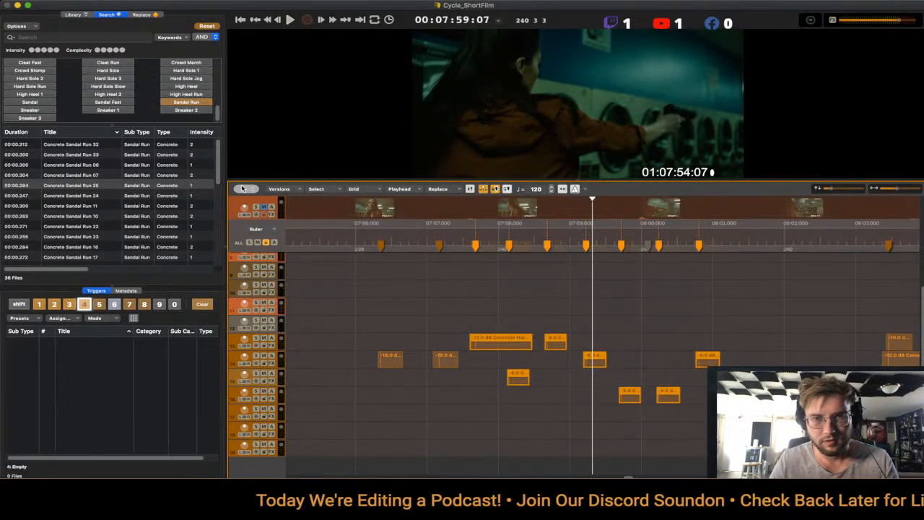
key("super+d")
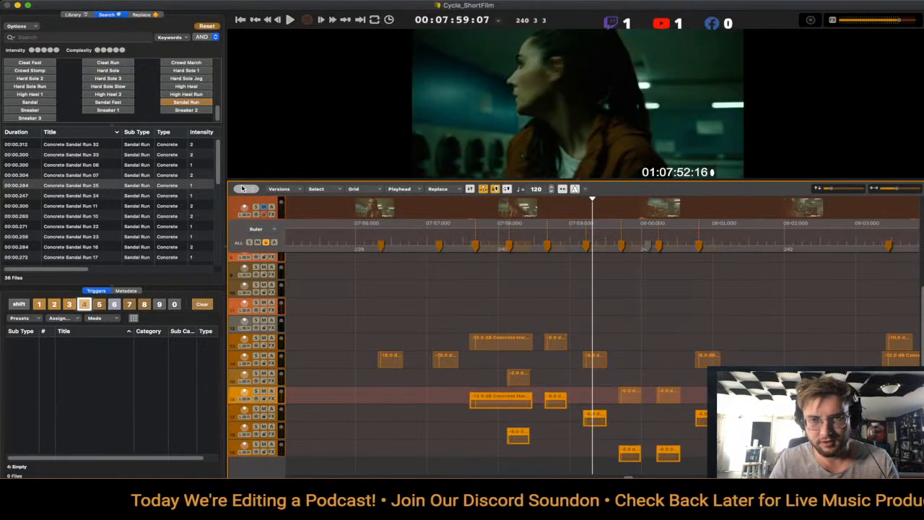
scroll(498, 361, "down", 1)
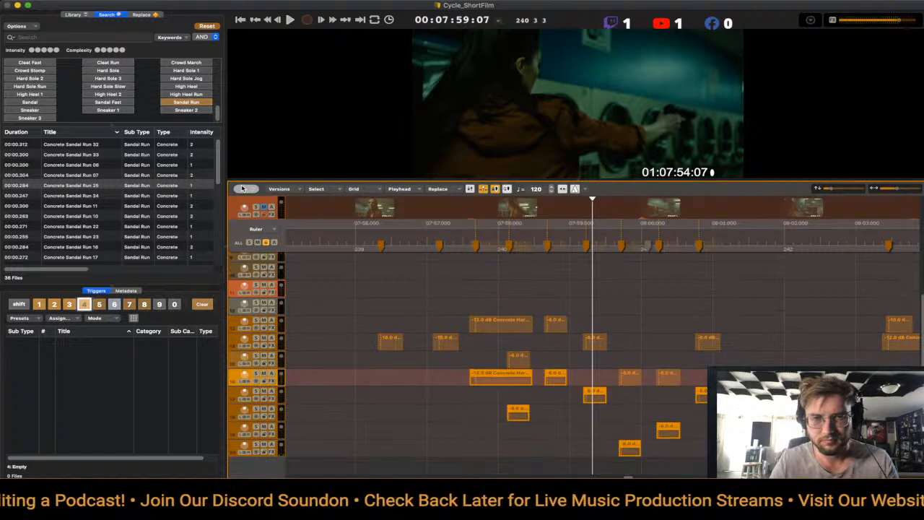
key("alt+Down")
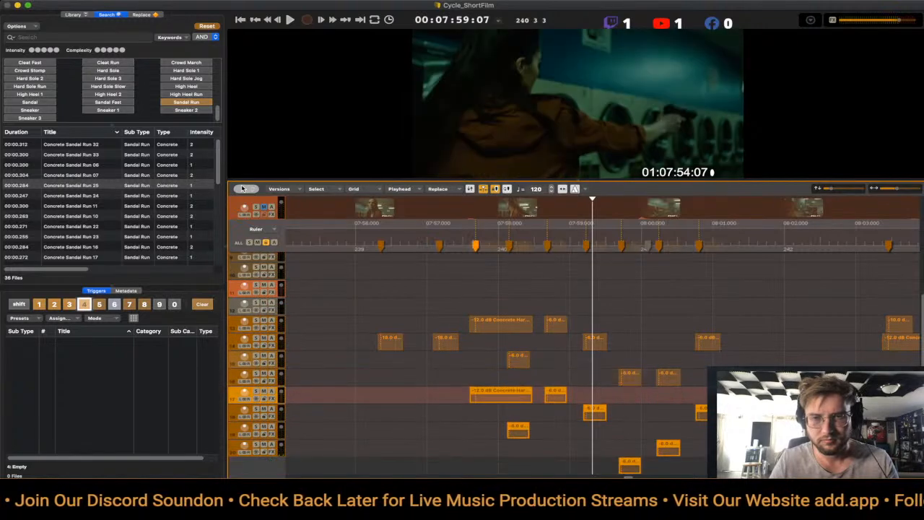
- Consolidate the duplicated footstep clips onto two adjacent tracks below the originals and select all of them
scroll(599, 389, "down", 1)
left_click(603, 413)
left_click_drag(599, 458, 703, 425)
key("alt+Up")
key("alt+Up")
key("alt+Up")
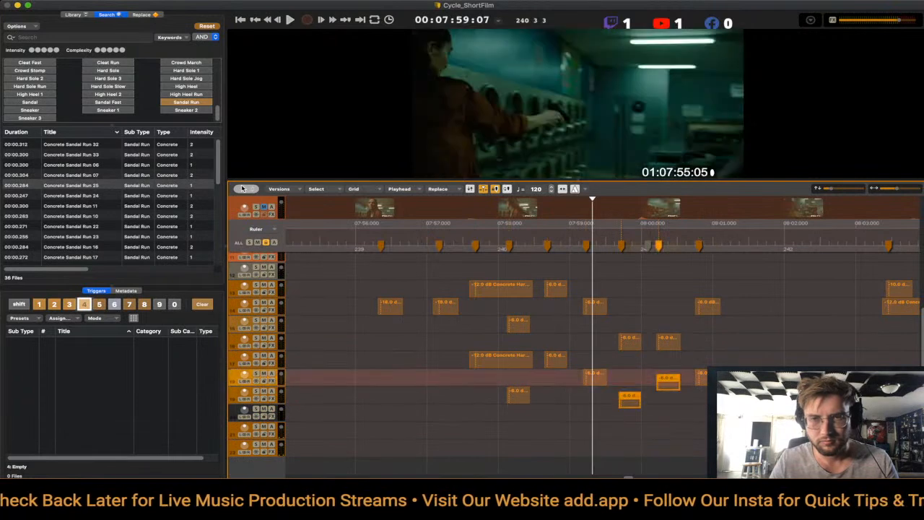
left_click_drag(574, 376, 499, 359)
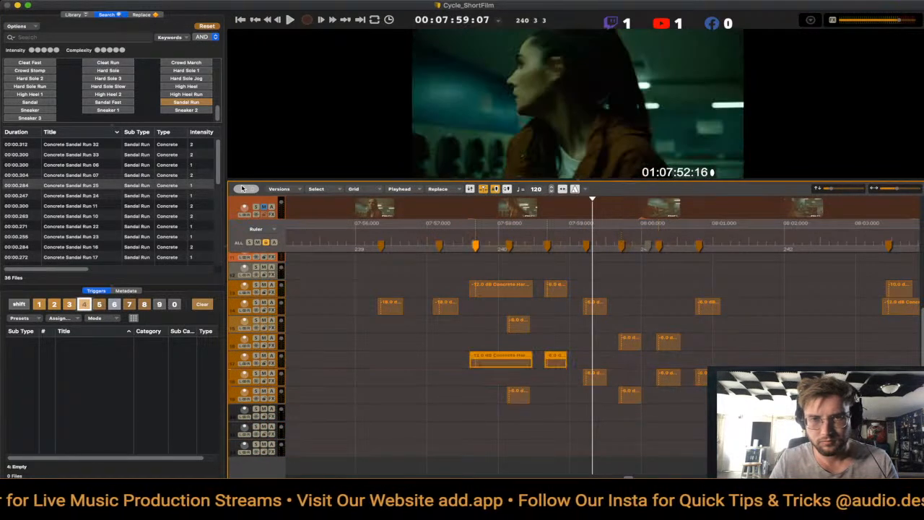
key("alt+Down")
left_click_drag(722, 407, 509, 378)
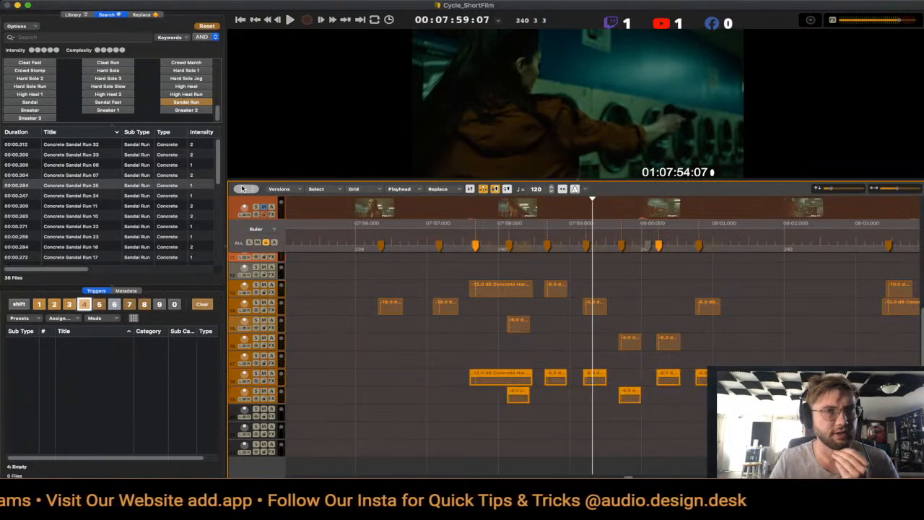
- Search the sound library for "denim" and browse the denim pat and rub sounds
key("super+f")
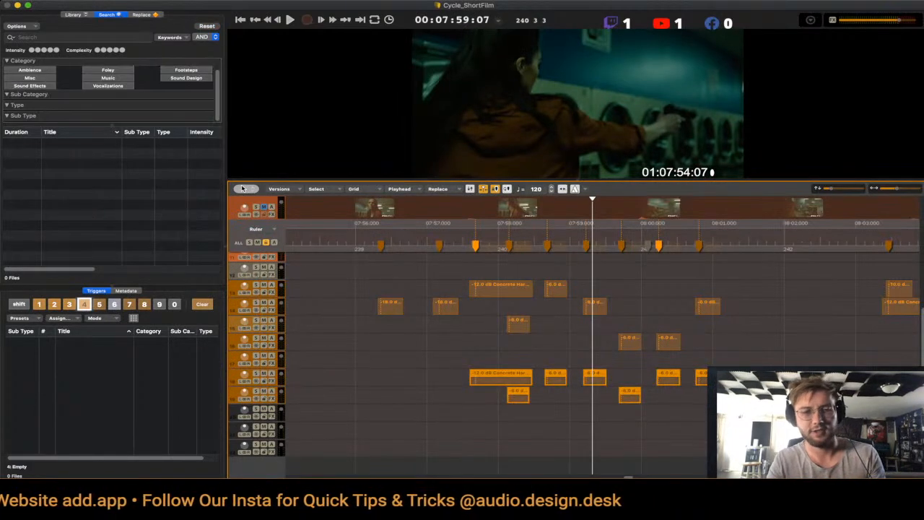
type("denim")
key("Return")
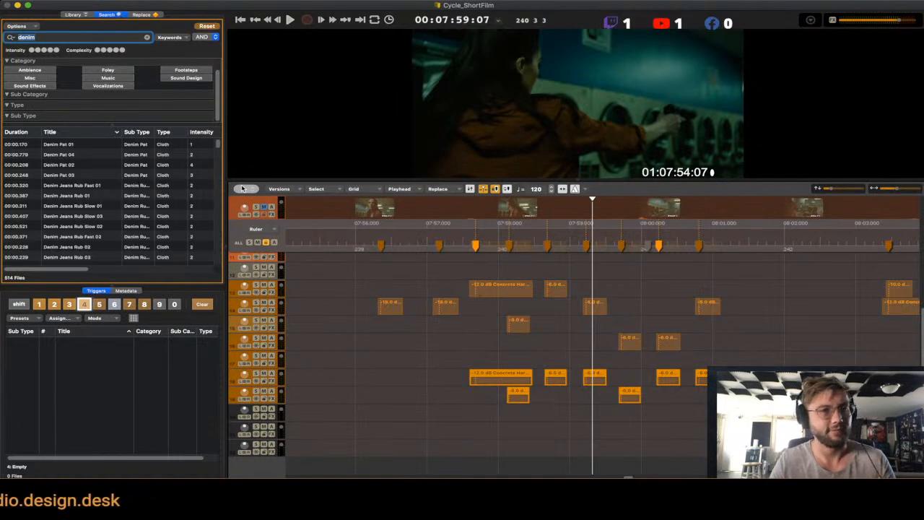
key("Down")
key("Page_Down")
key("Page_Down")
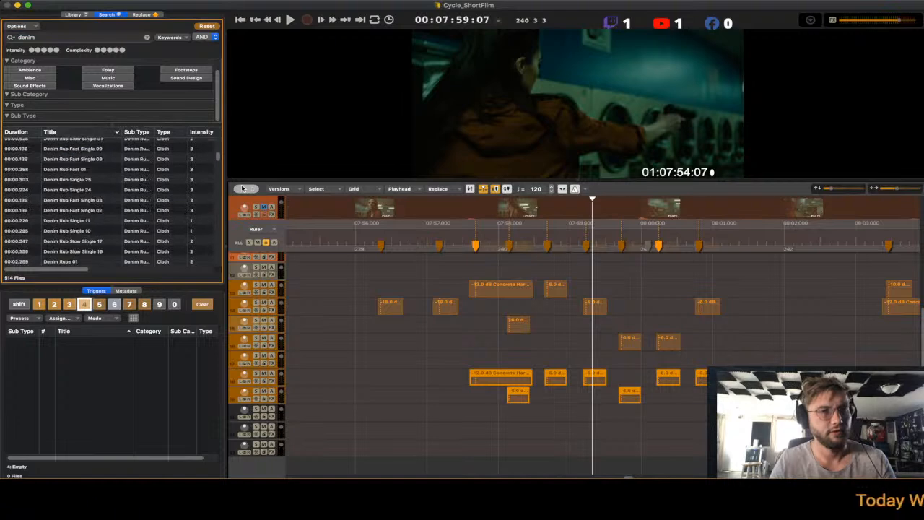
key("Down")
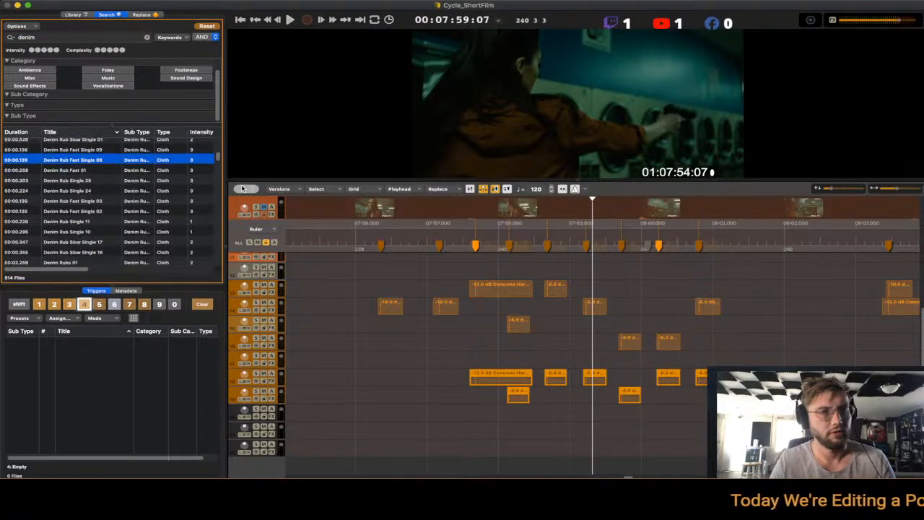
key("Page_Down")
key("Page_Down")
key("Page_Down")
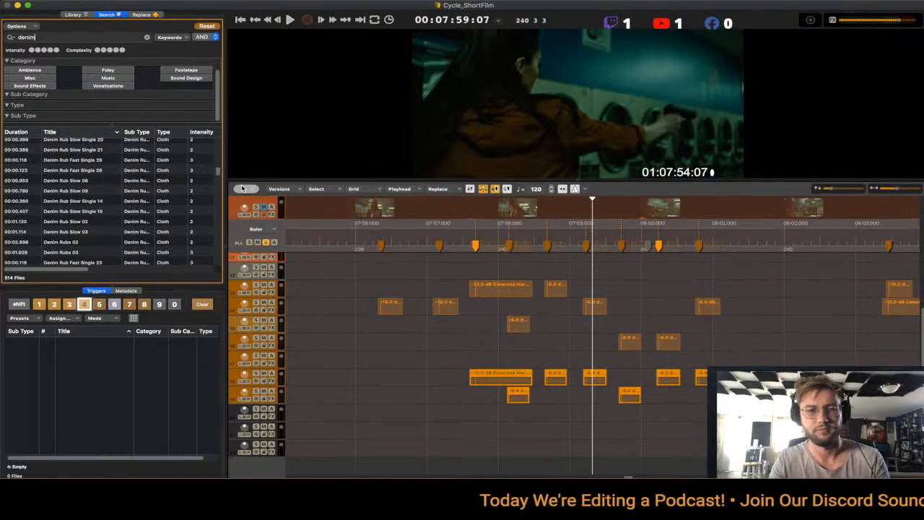
- Refine the sound search to "denim run" and browse the Denim Run 02 clips
key("super+f")
type("ru")
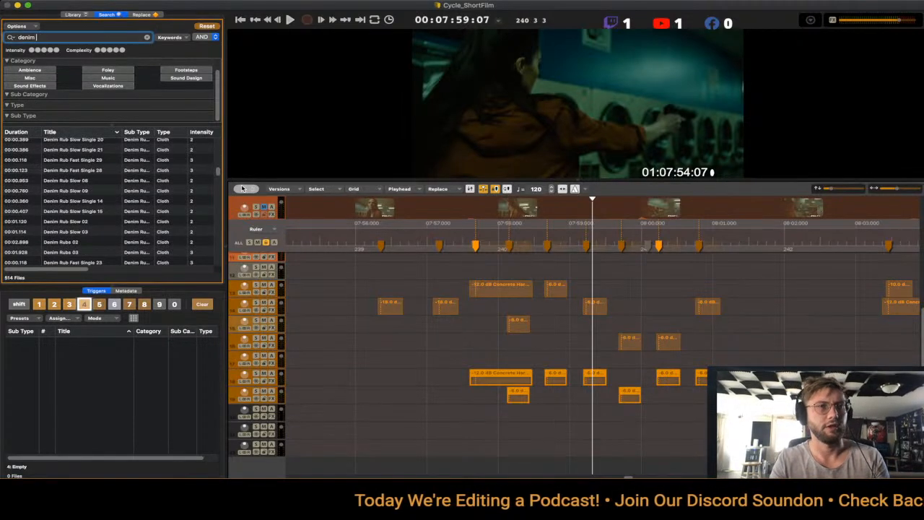
type("n")
key("Return")
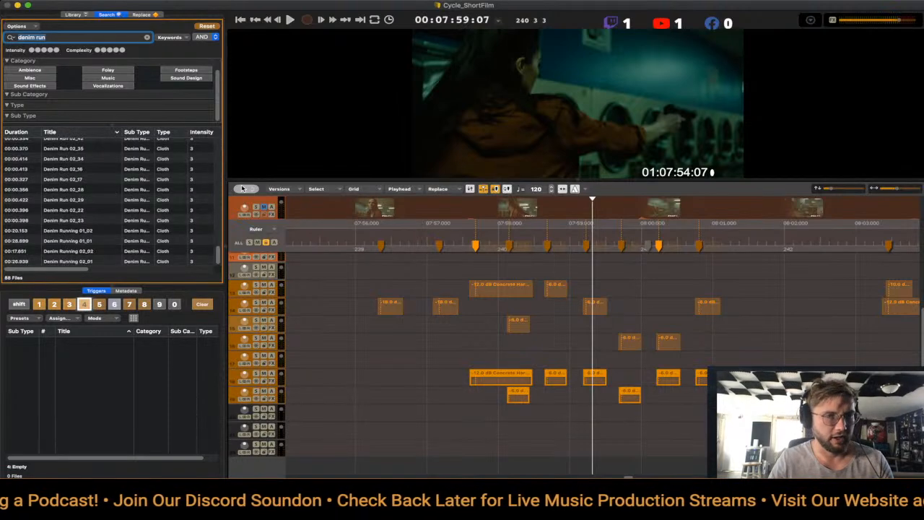
key("Tab")
key("Up")
key("Up")
key("Up")
key("Up")
key("Up")
key("Up")
key("Up")
key("Up")
key("Up")
key("Up")
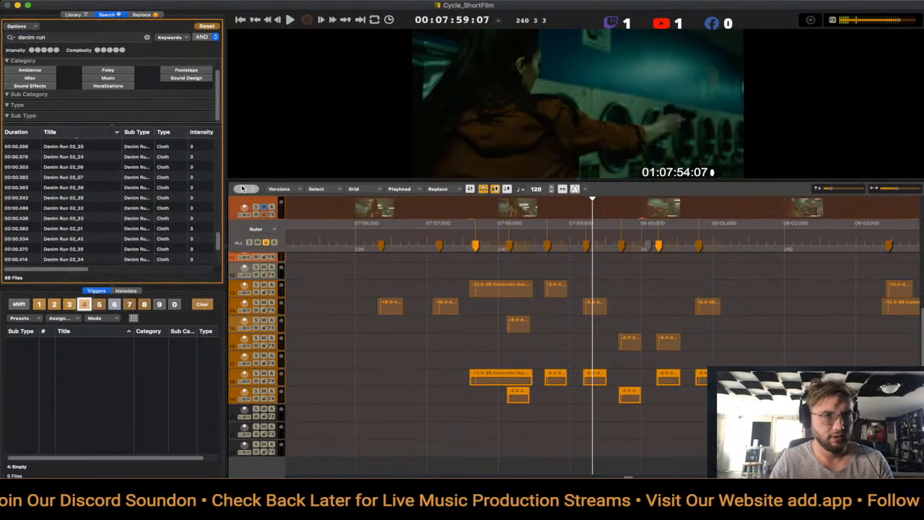
- Replace the duplicated footsteps with the seven sounds from Denim Run 02_39 through Denim Run 02_34 and play them back
key("Down")
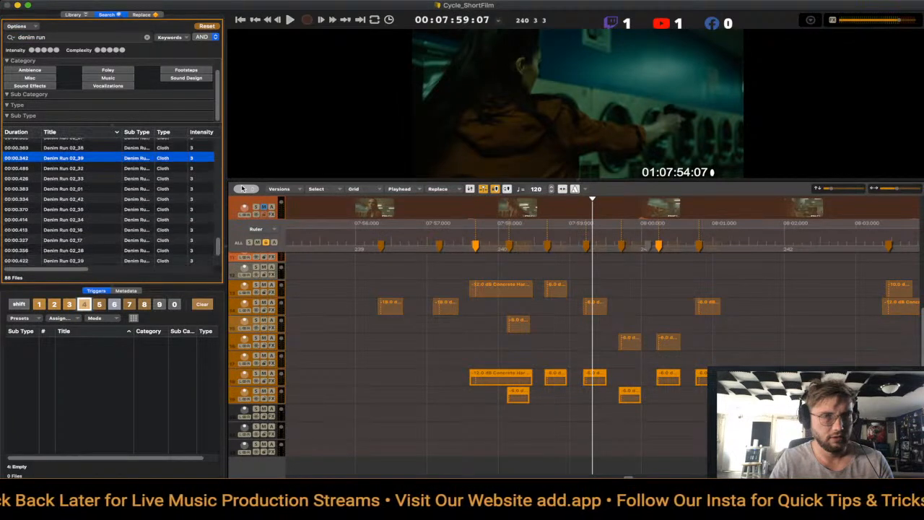
key("shift+Down")
key("shift+Down")
key("shift+Down")
key("shift+Down")
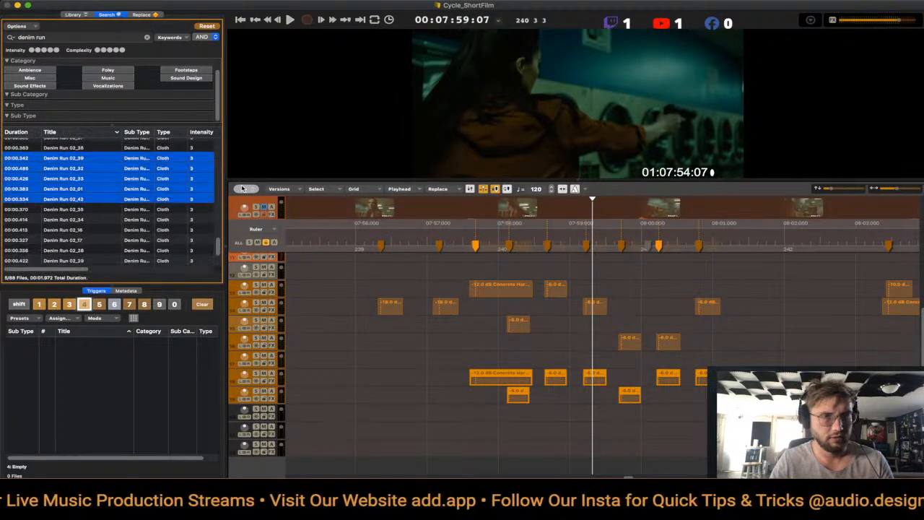
key("shift+Down")
key("shift+Down")
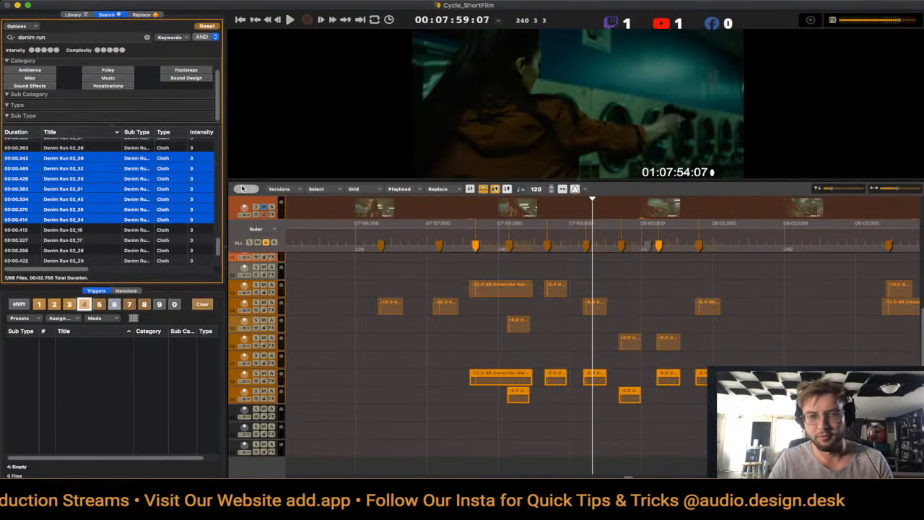
key("r")
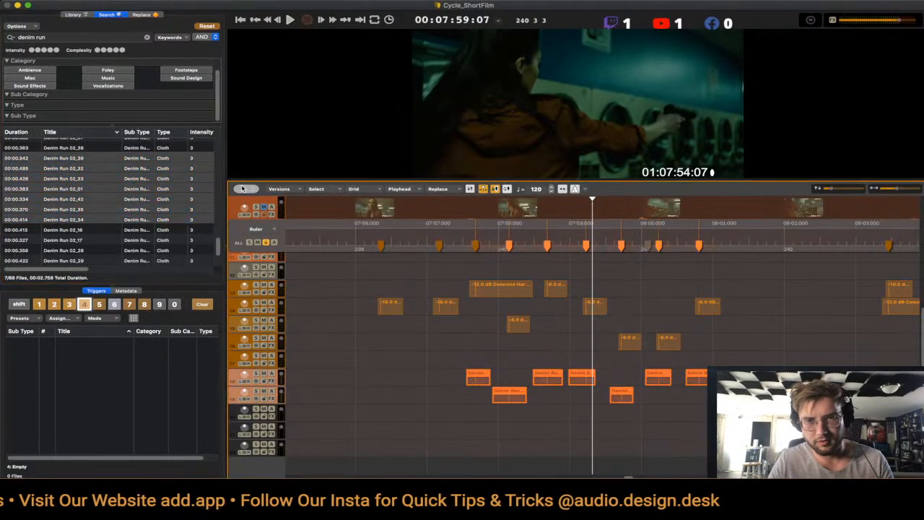
key("space")
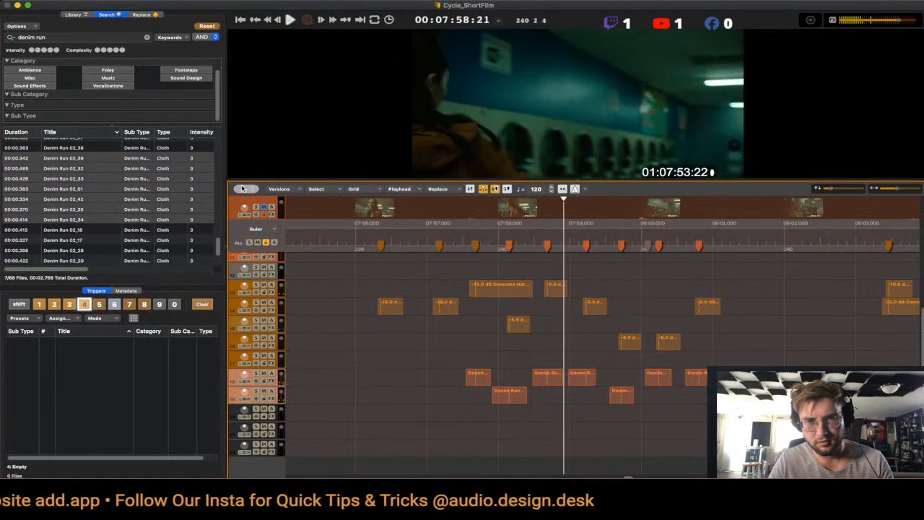
key("space")
- Swap the first two denim clips between about 07:57:15 and 07:58, nudge them into sync and replay the section
left_click_drag(509, 396, 515, 377)
key("alt+Left")
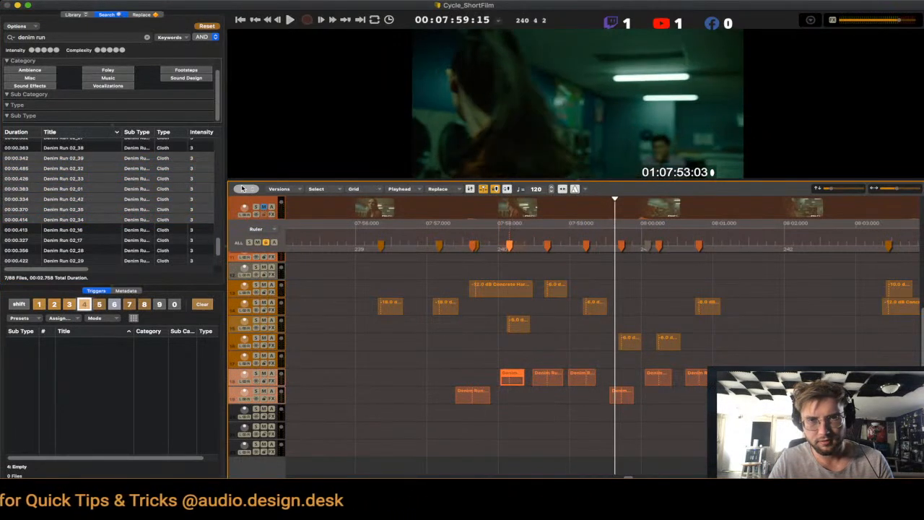
key("Left")
key("alt+Right")
key("space")
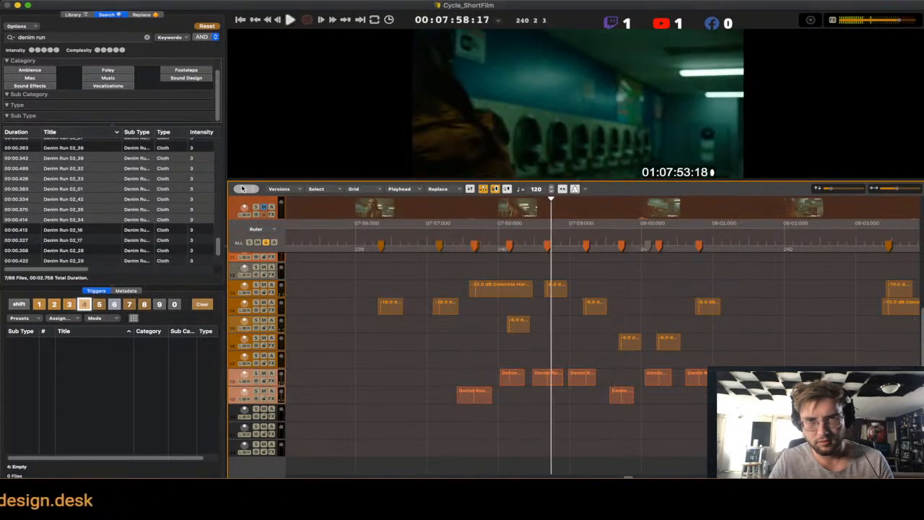
key("space")
key("space")
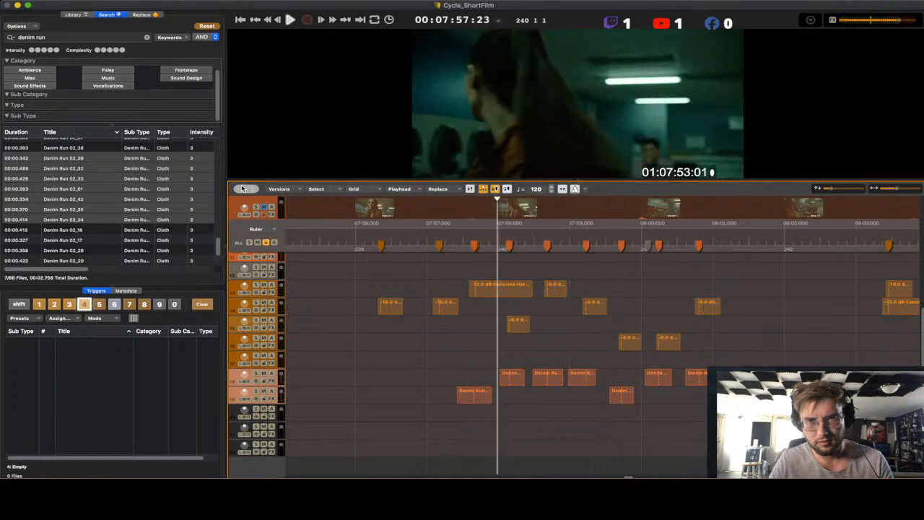
key("space")
- Lower all the denim clips to -12 dB, play them back to about 08:01:03 and readjust the first clip's volume
left_click_drag(606, 412, 466, 369)
key("minus")
key("minus")
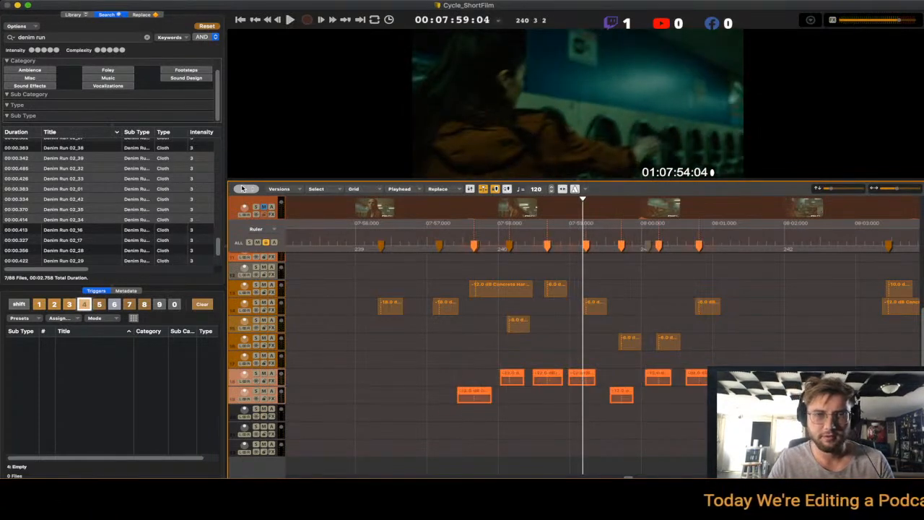
key("space")
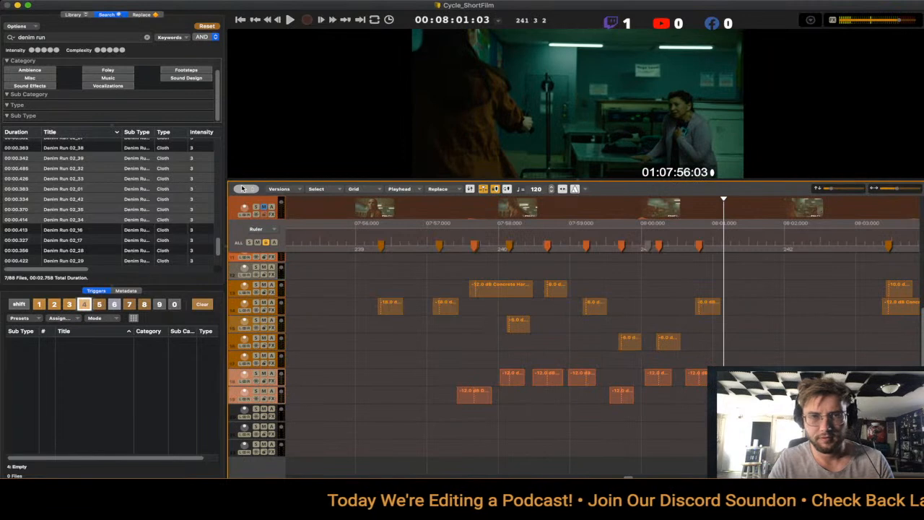
left_click(474, 396)
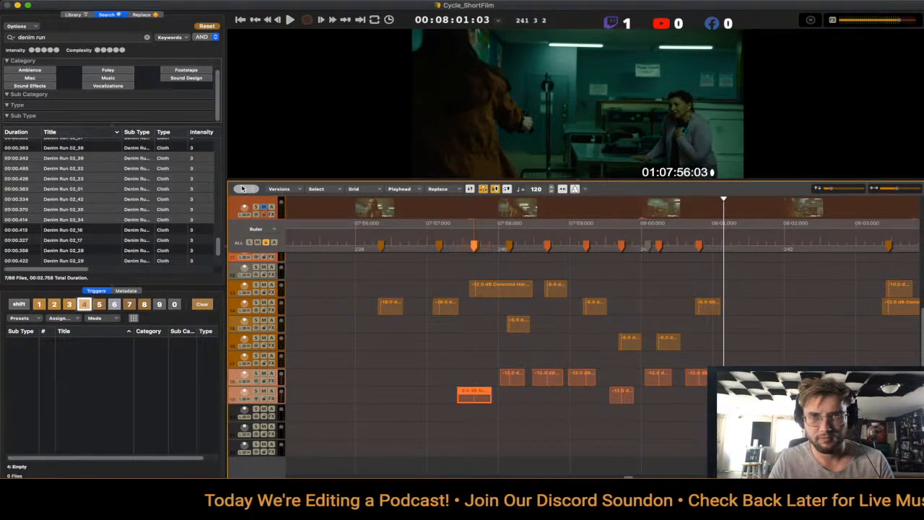
- Play the scene with its denim and footstep clips through to 08:05:00
left_click(451, 396)
key("space")
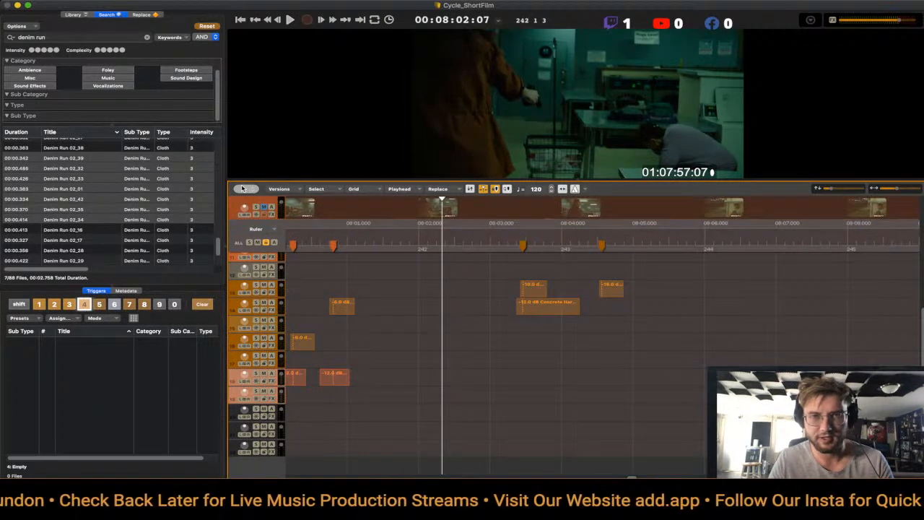
key("space")
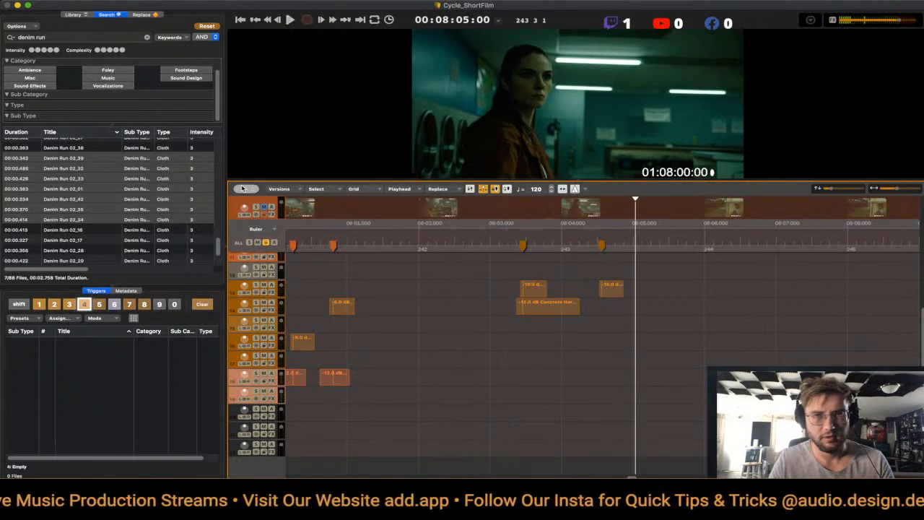
- Duplicate the last footstep at about 08:04:13 onto another track and replace the copy with Denim Run 02_16
key("Down")
key("Left")
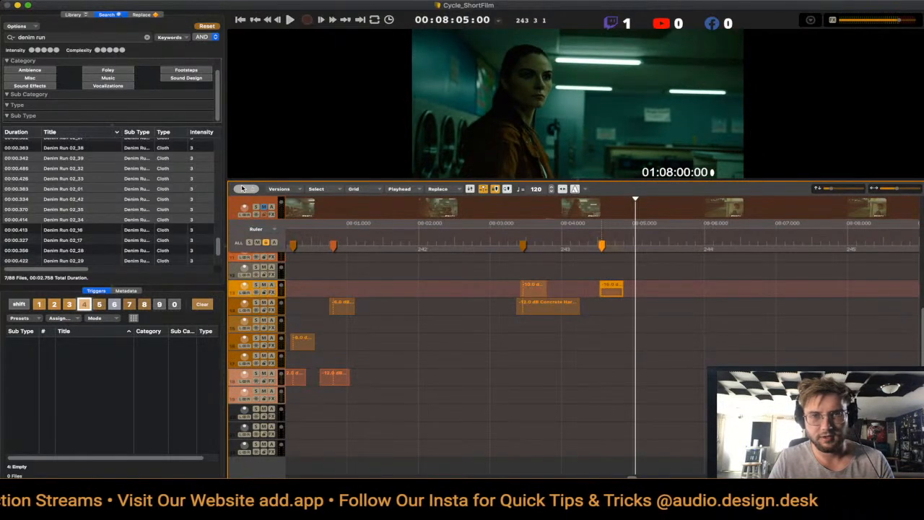
key("super+d")
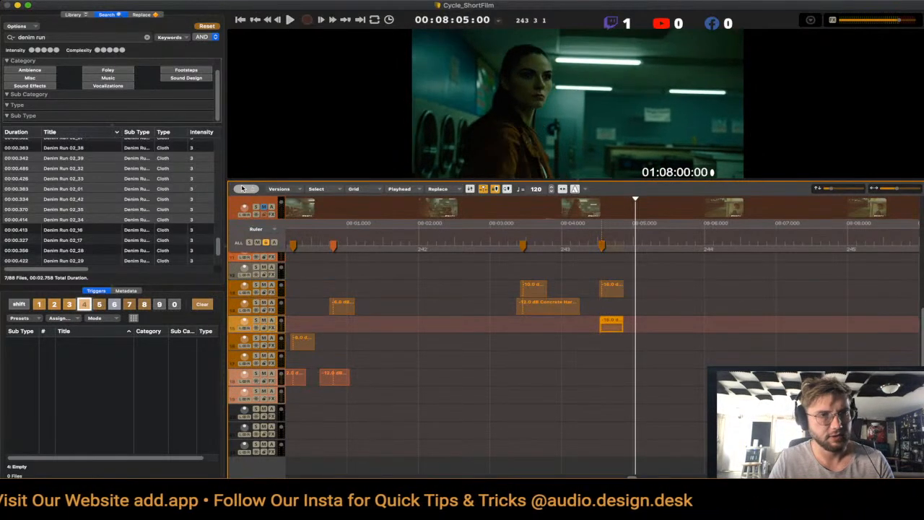
key("Tab")
key("Down")
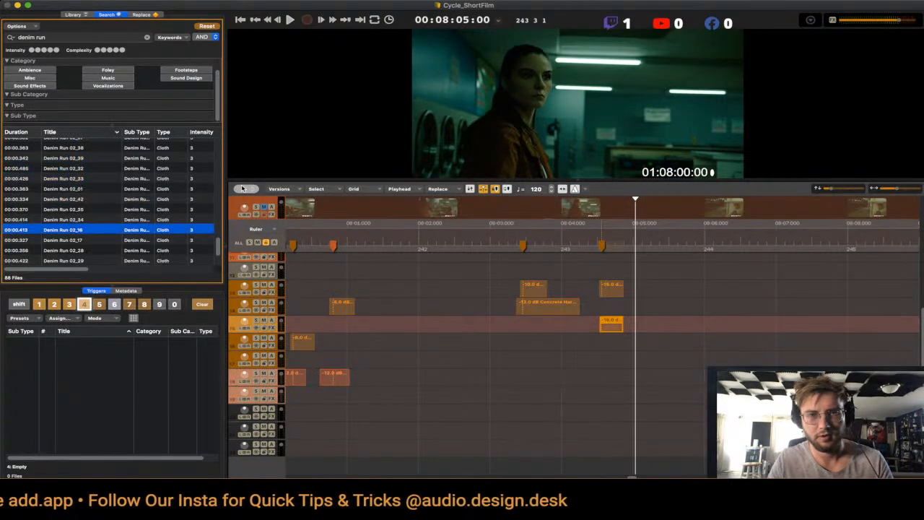
key("Tab")
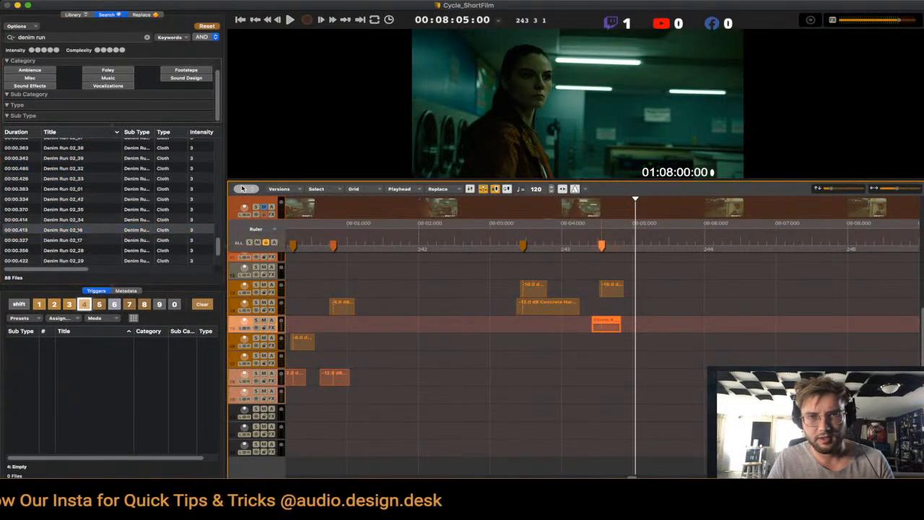
- Duplicate the -12 dB concrete footstep near 08:03:10 onto a free track and search the sounds for "denim slow"
key("Left")
key("super+d")
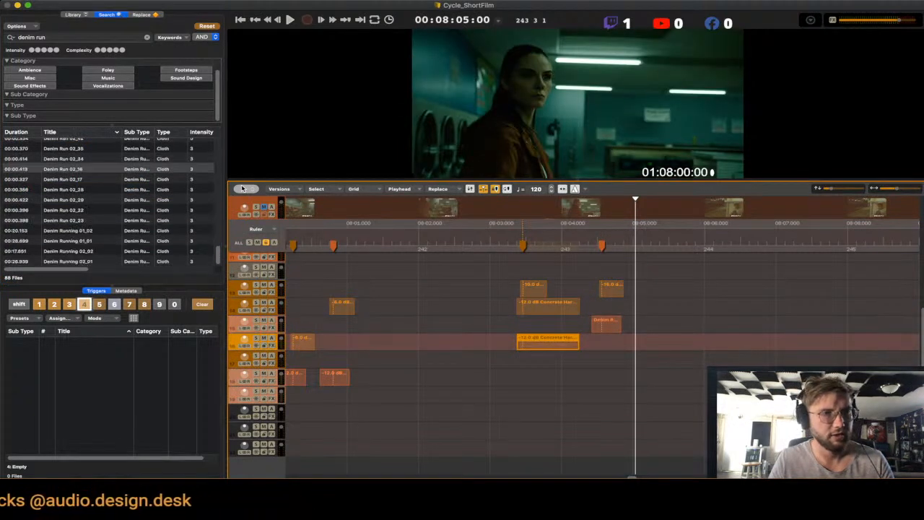
scroll(109, 198, "up", 15)
key("super+f")
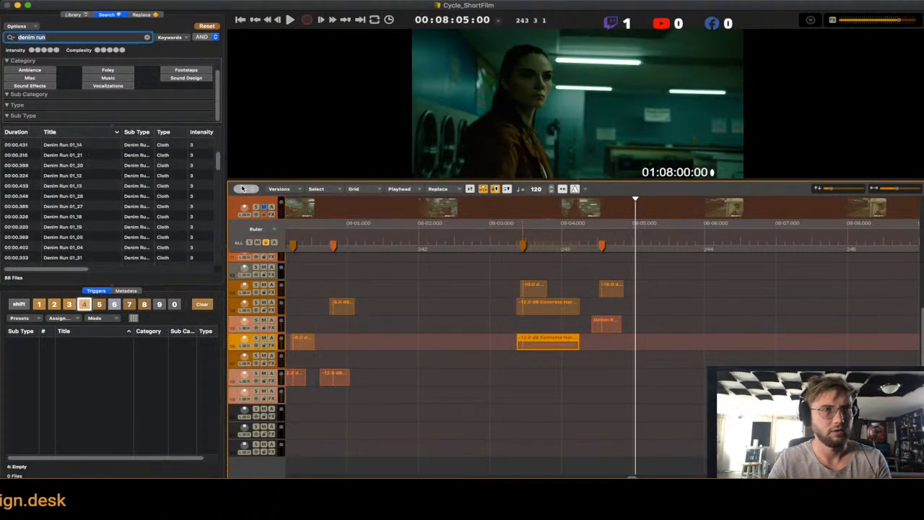
key("Right")
key("BackSpace")
key("BackSpace")
key("BackSpace")
type("slow")
key("Return")
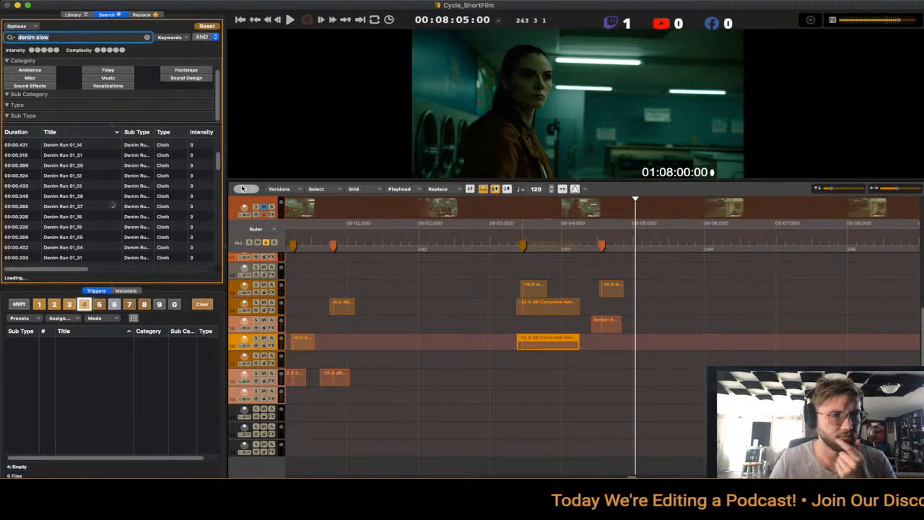
- Audition the Denim Rub Slow sounds and replace the duplicated concrete footstep with Denim Rub Slow 01
key("Down")
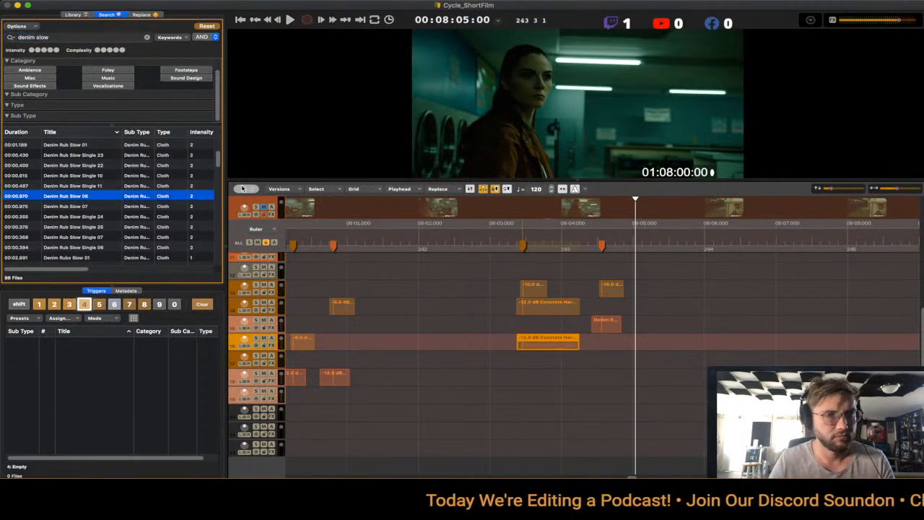
key("Down")
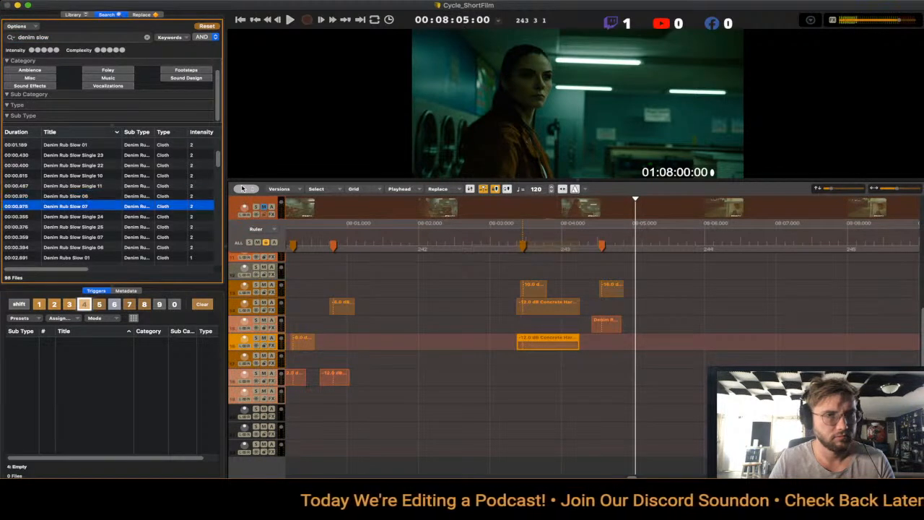
key("Up")
key("Up")
key("Up")
key("Up")
key("Up")
key("Up")
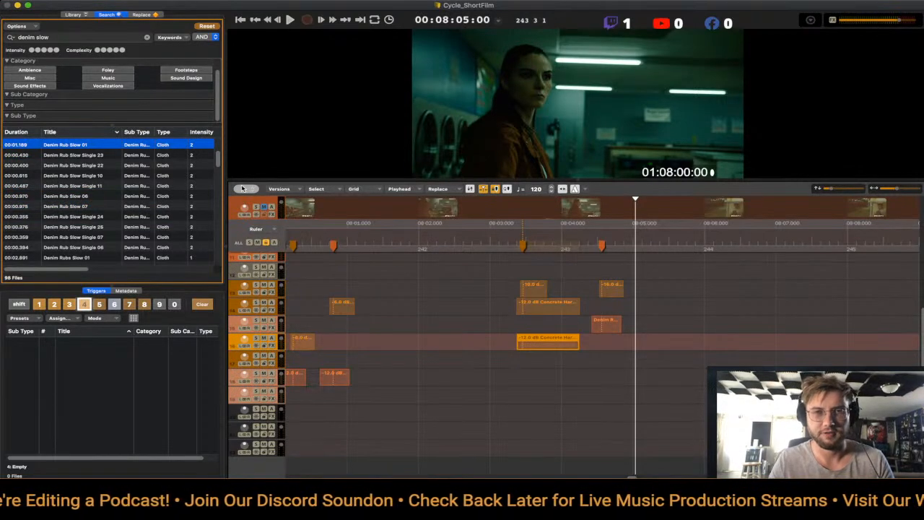
key("Return")
- Try shortening the Denim Rub Slow 01 clip to end at about 08:03:14, playing the section between trims
key("shift+Left")
key("shift+Left")
key("shift+Left")
key("shift+Left")
key("shift+Left")
key("shift+Left")
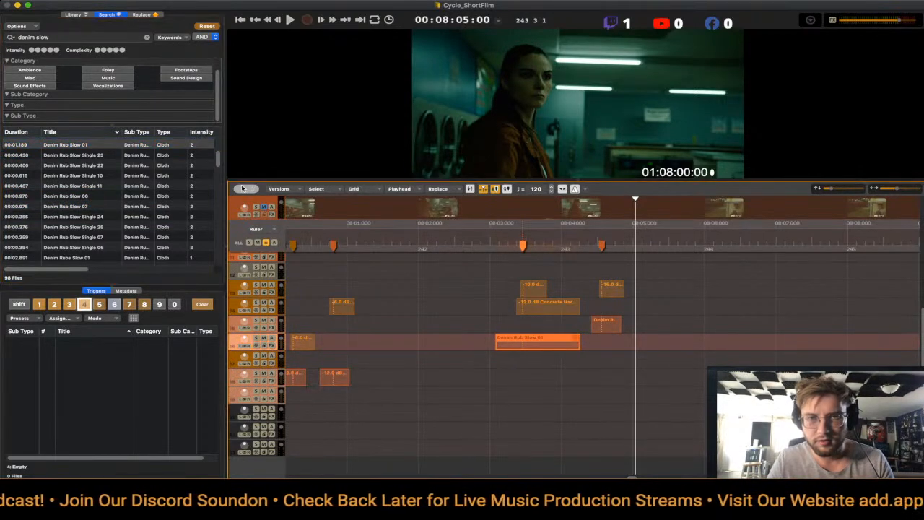
key("shift+Right")
key("space")
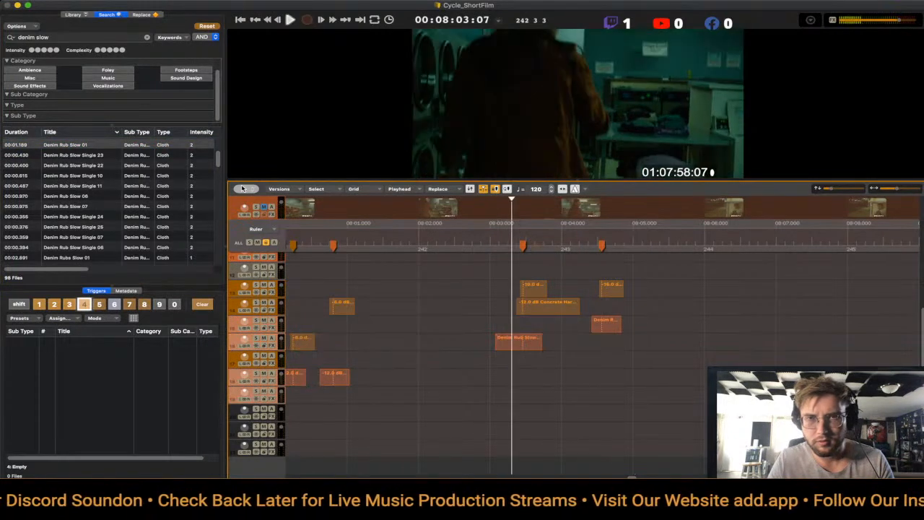
key("space")
key("shift+Left")
key("shift+Left")
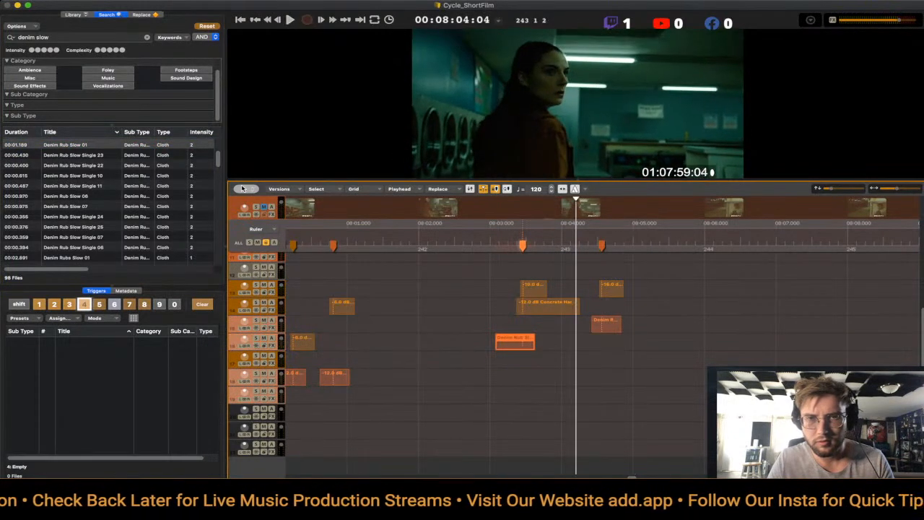
- Extend the end of the Denim Rub Slow 01 clip to about 08:04:04, replaying the section to check it
key("shift+Right")
key("shift+Right")
key("shift+Right")
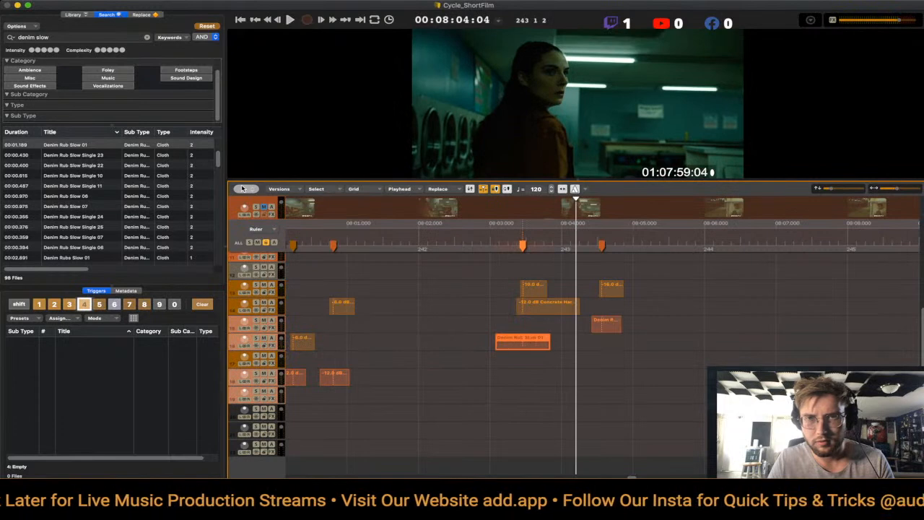
key("space")
key("space")
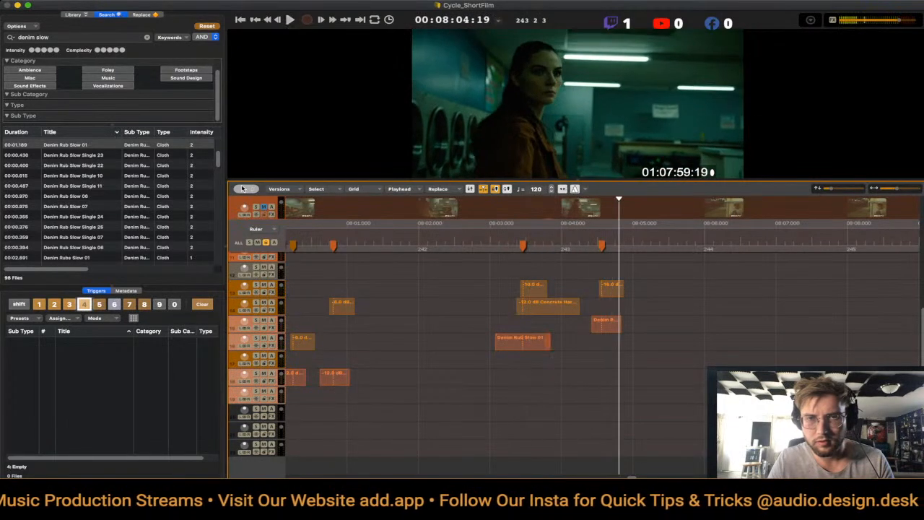
key("shift+Right")
key("shift+Right")
key("shift+Right")
key("shift+Right")
key("space")
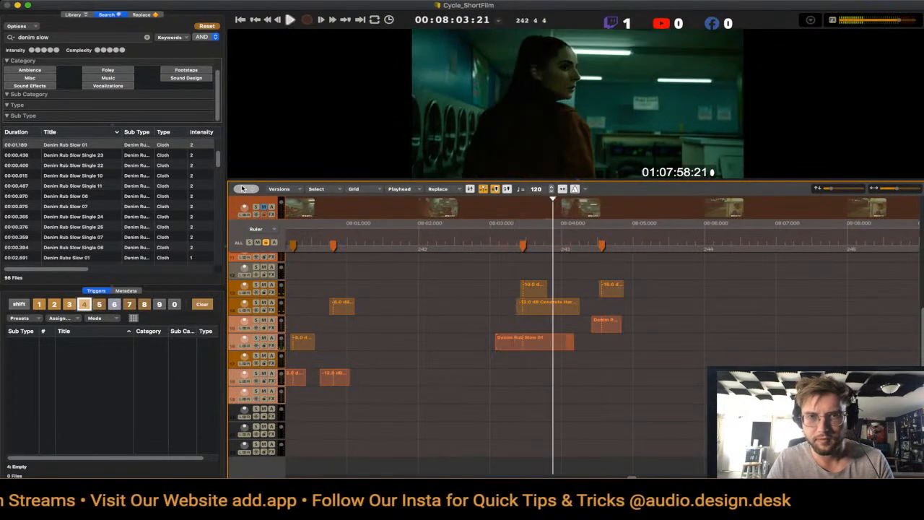
key("space")
- Lower the Denim Rub Slow 01 clip in stages to -18 dB, replaying the section after each change
key("ctrl+Down")
key("ctrl+Down")
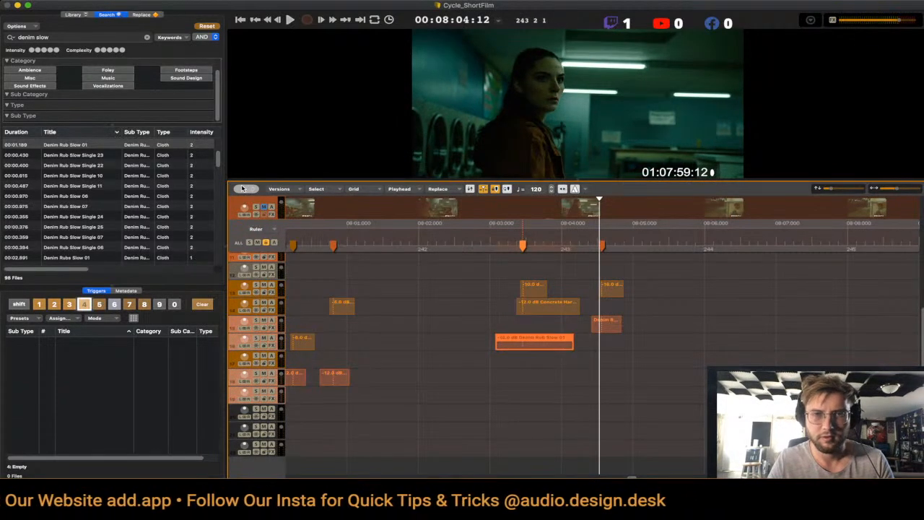
key("space")
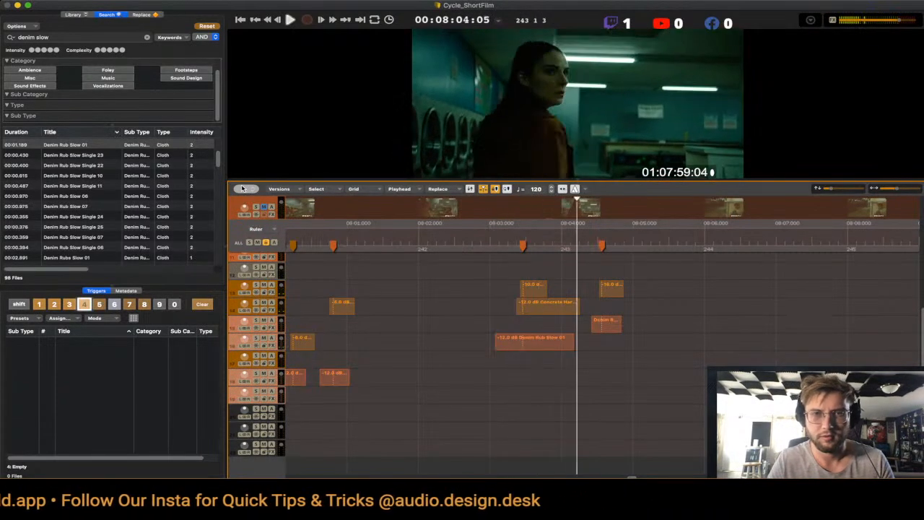
key("space")
key("ctrl+Down")
key("ctrl+Down")
key("space")
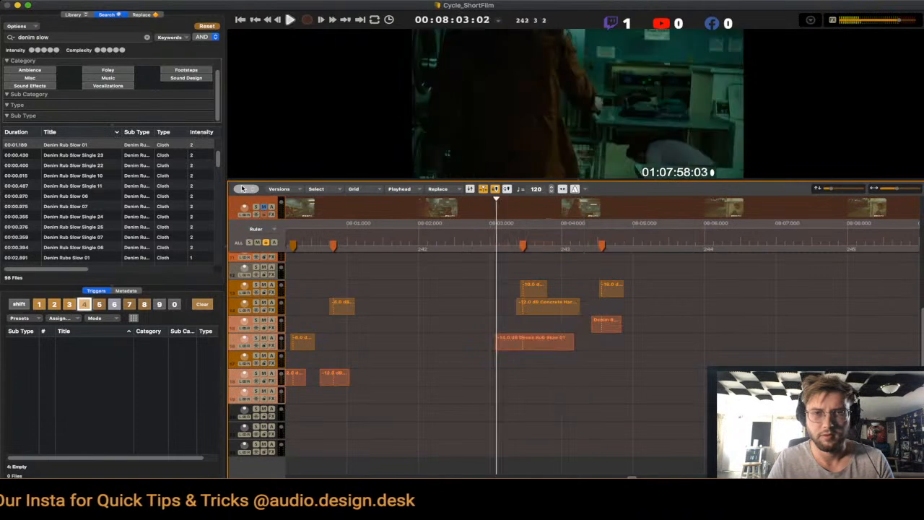
key("space")
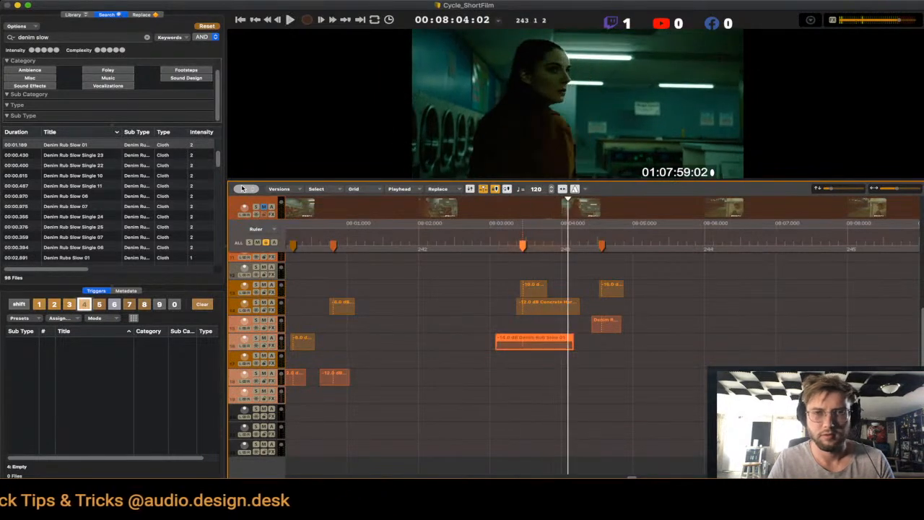
key("space")
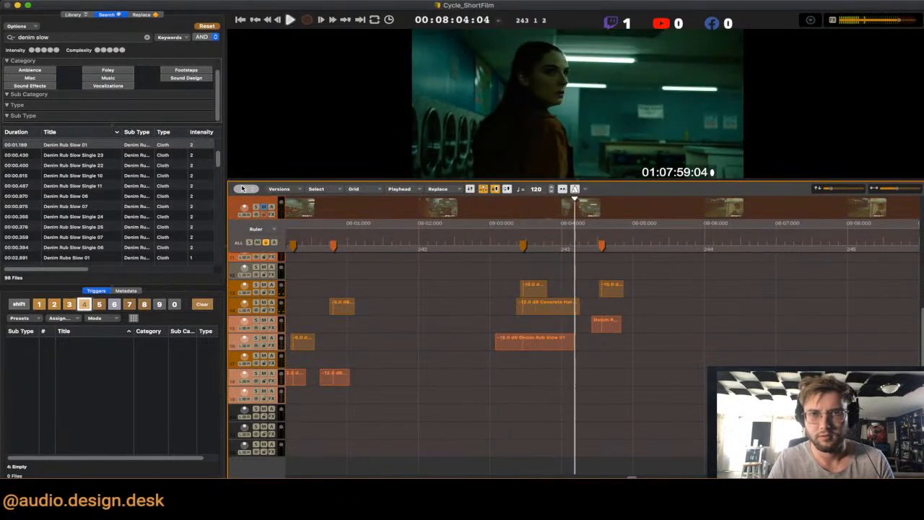
- Lower the Denim Run clip near 08:04:13 to -12 dB and play back to about 08:05
key("space")
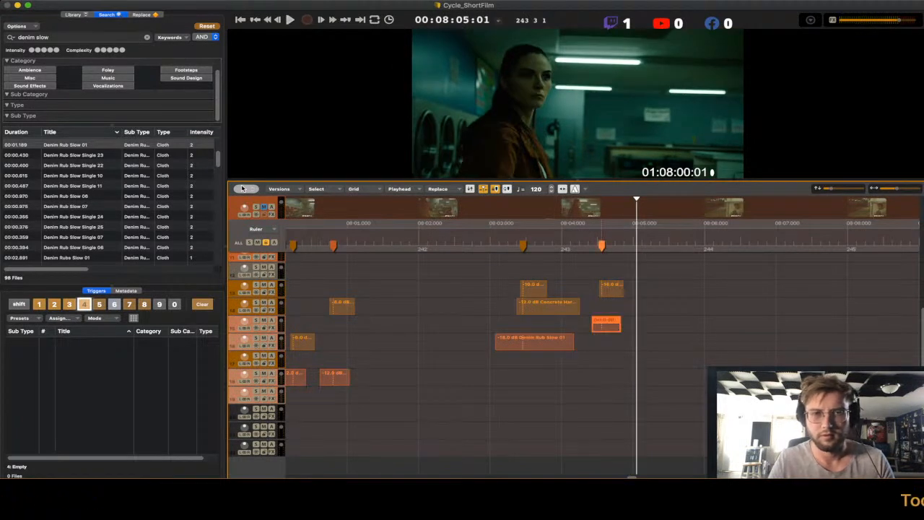
key("space")
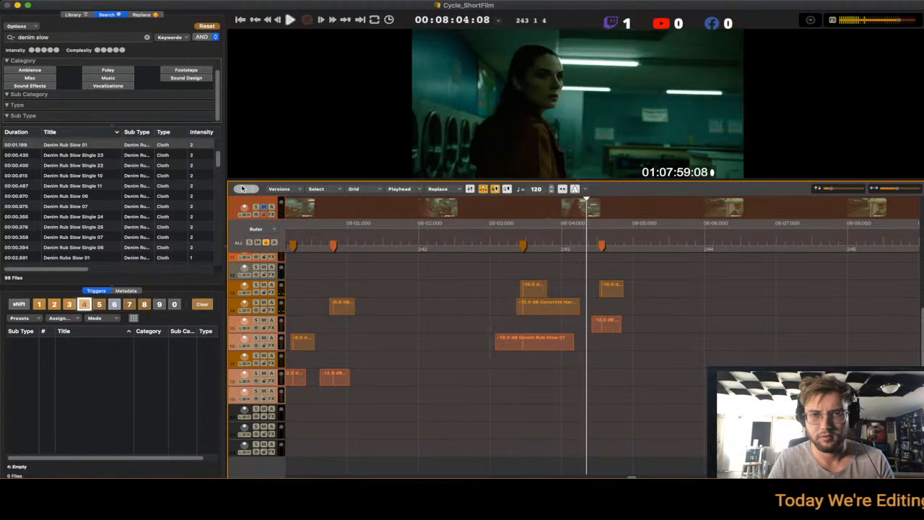
key("space")
- Restore the Denim Rub Slow 01 clip's end to about 08:04:06 and replay the denim section
key("super+z")
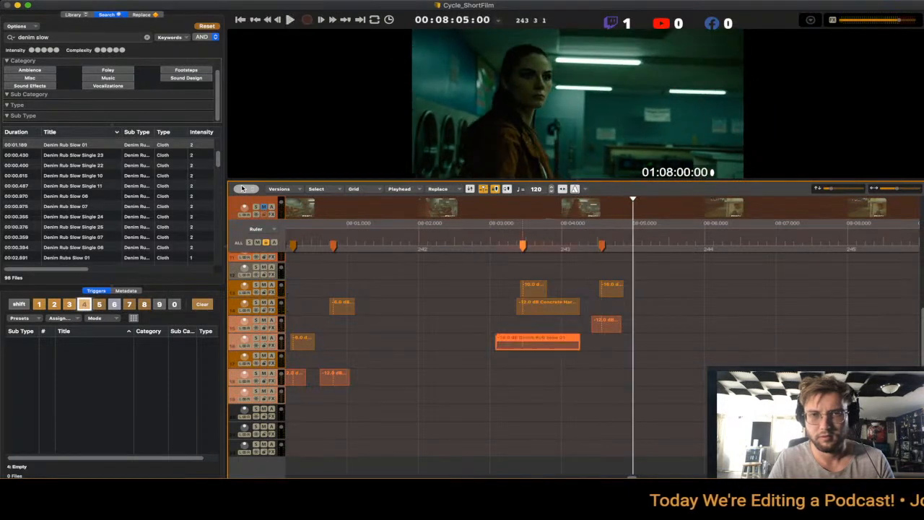
key("space")
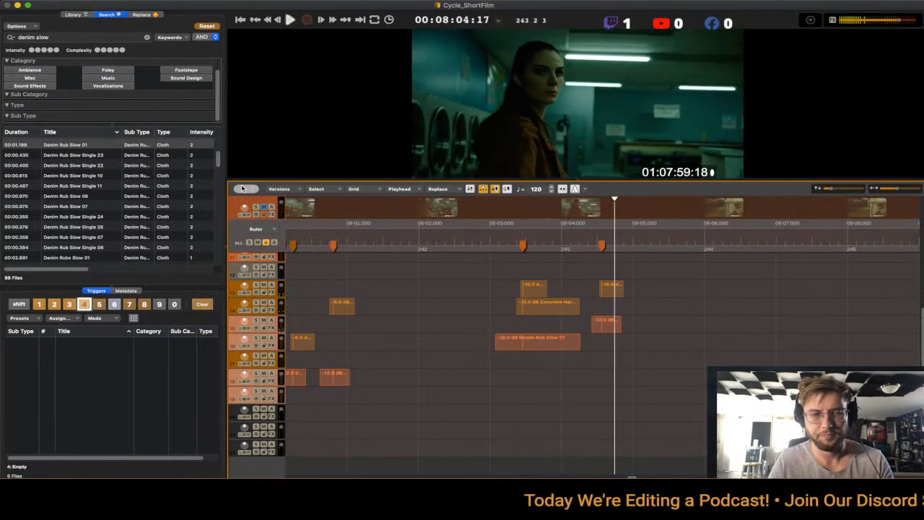
key("space")
key("space")
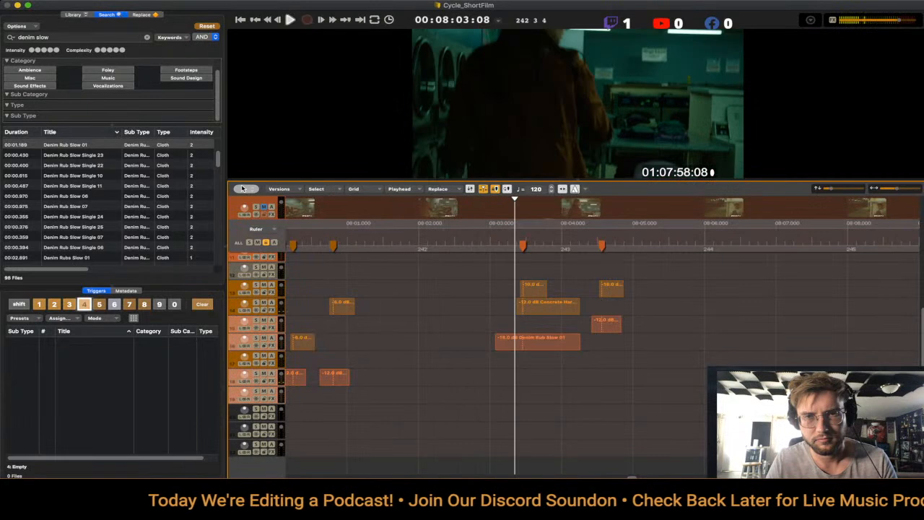
key("space")
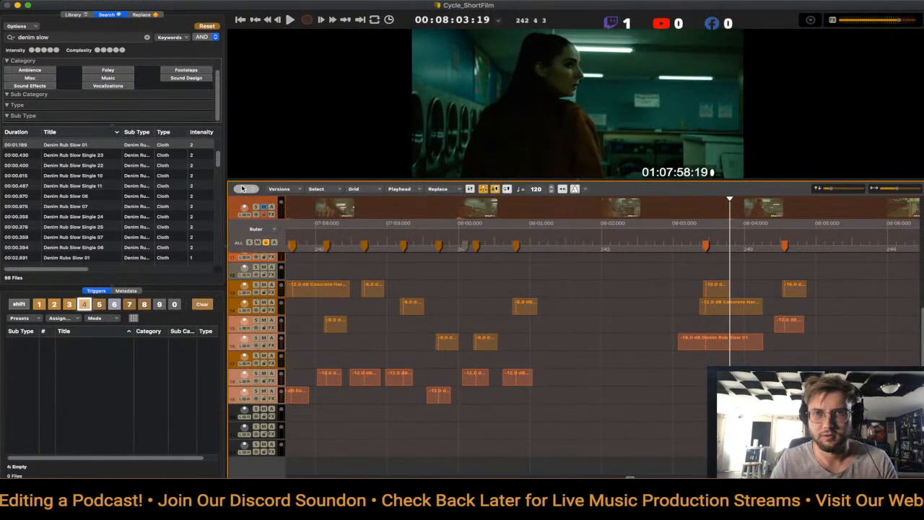
key("space")
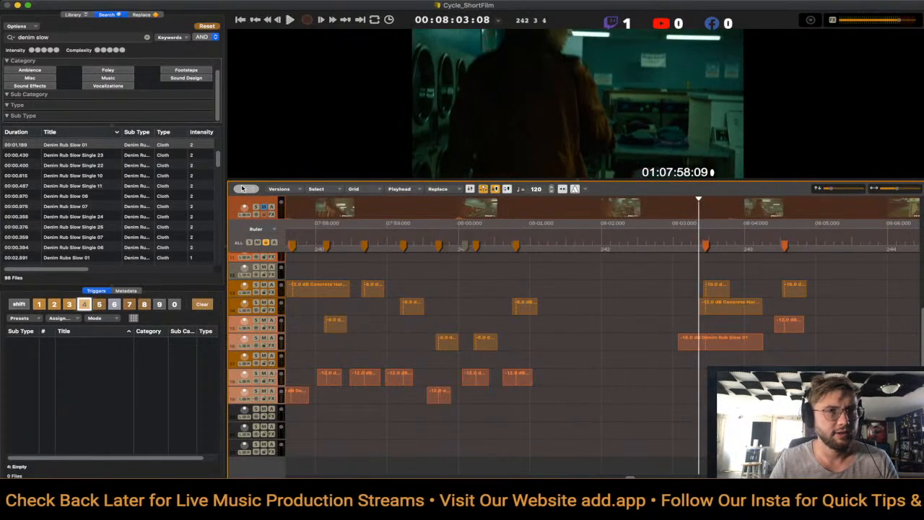
- Search the sound library for "cloth", browse the results and narrow the search to "cloth slow"
key("super+f")
type("clo")
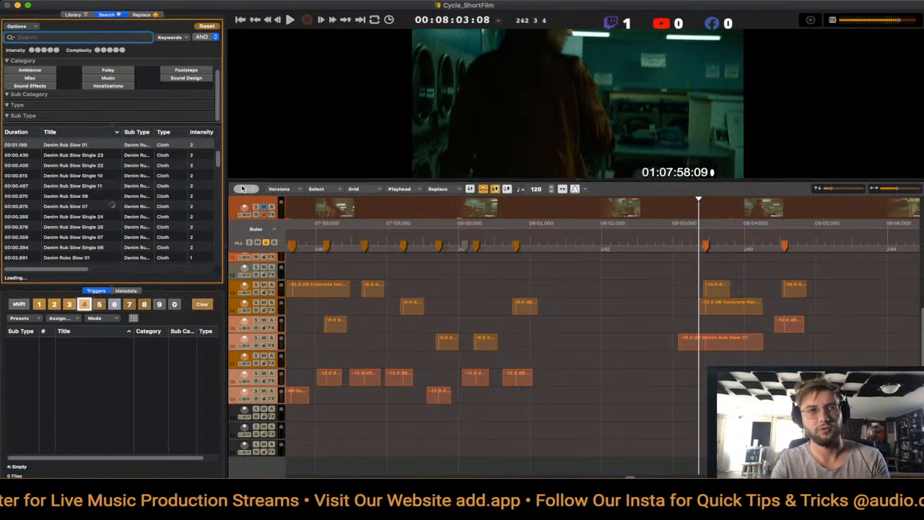
type("th")
key("Return")
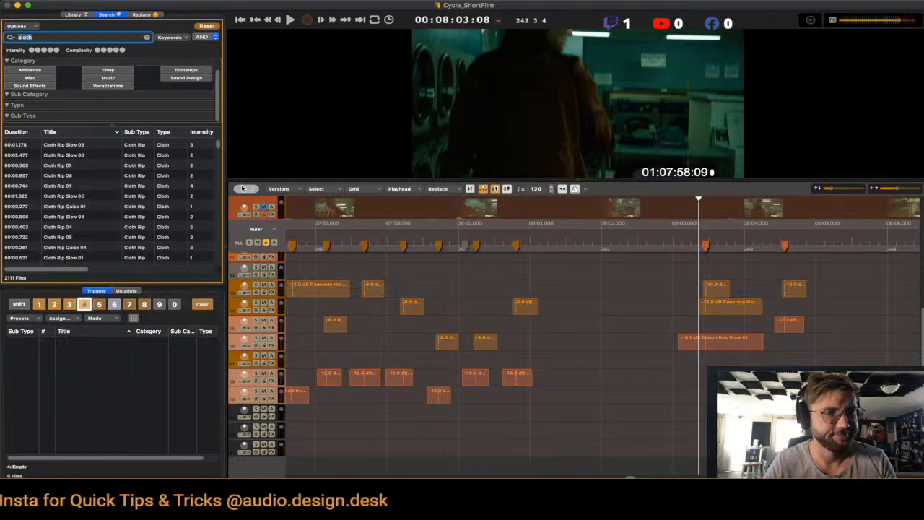
scroll(108, 205, "down", 3)
left_click(65, 204)
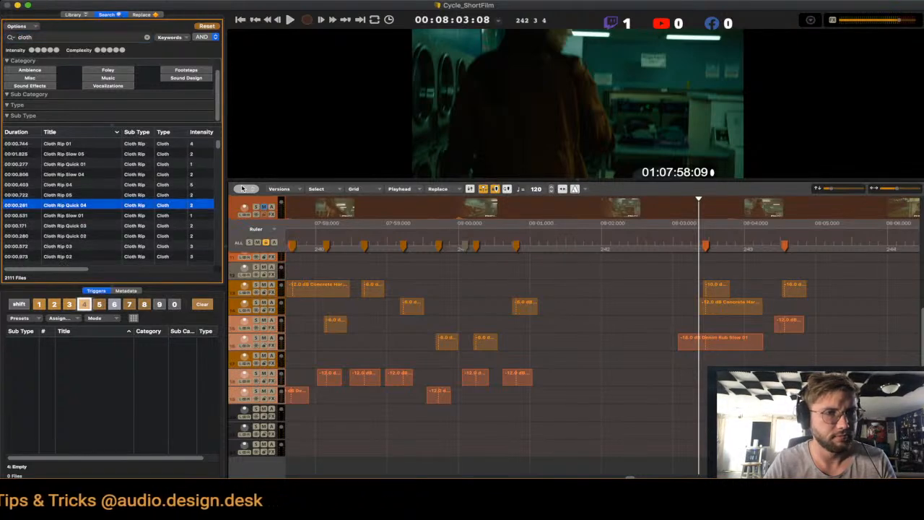
scroll(109, 204, "down", 5)
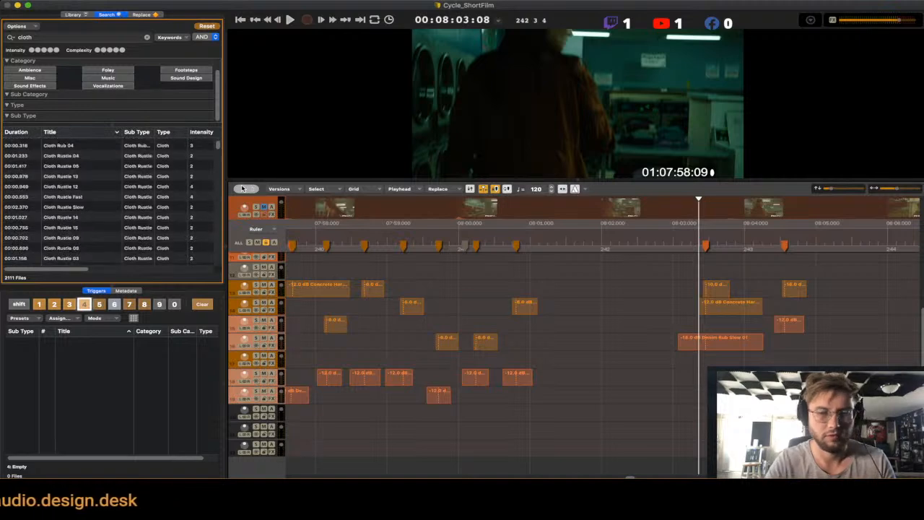
type("slow")
key("Return")
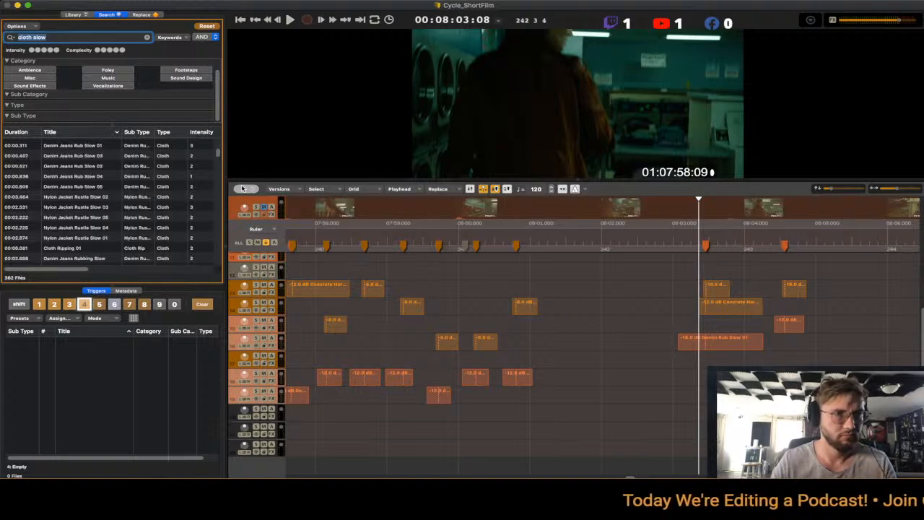
- Audition the denim rub and nylon jacket rustle sounds in the "cloth slow" results
key("Tab")
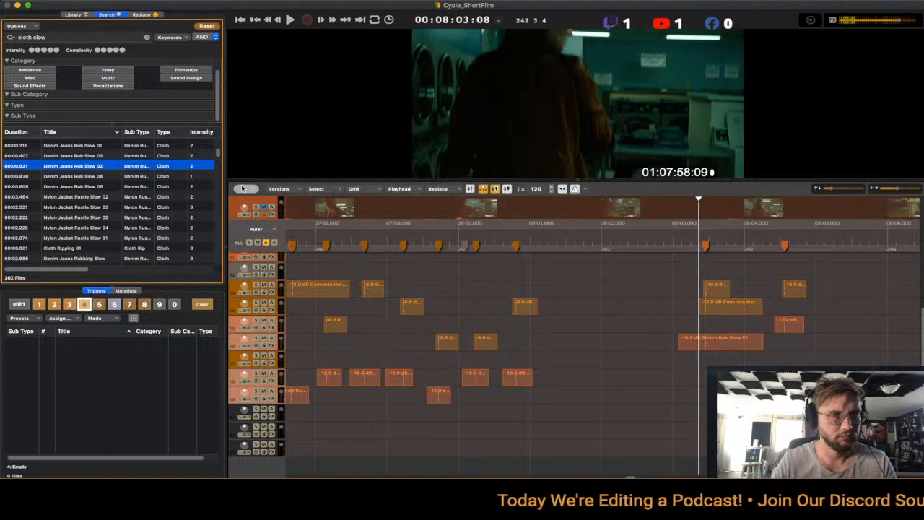
key("Down")
key("Down")
key("Down")
key("Down")
key("Down")
key("Down")
key("Down")
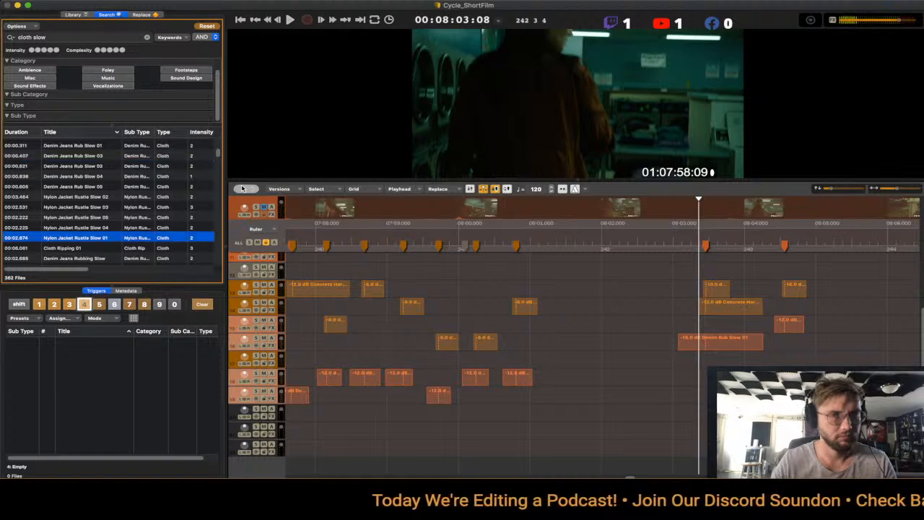
key("Up")
key("Up")
key("Up")
key("Up")
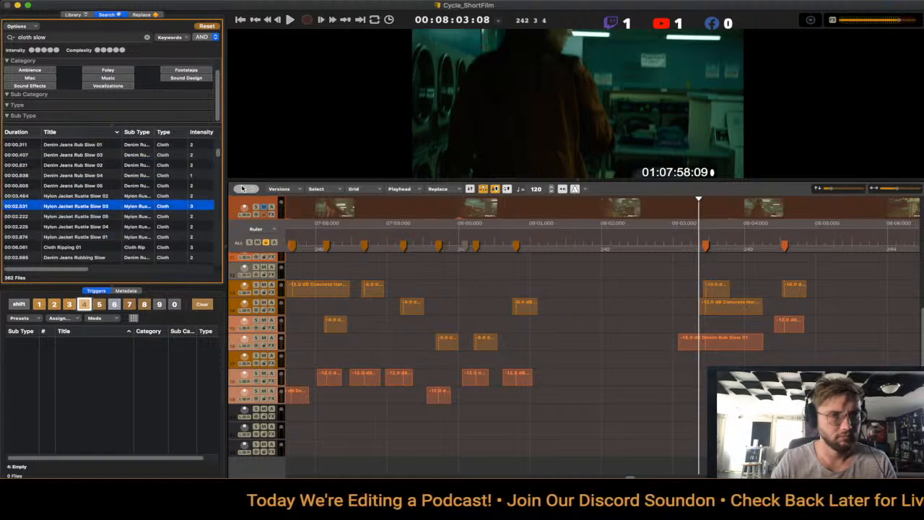
- Add Nylon Jacket Rustle Slow 04 to the timeline, starting at about 08:01:13
key("Page_Down")
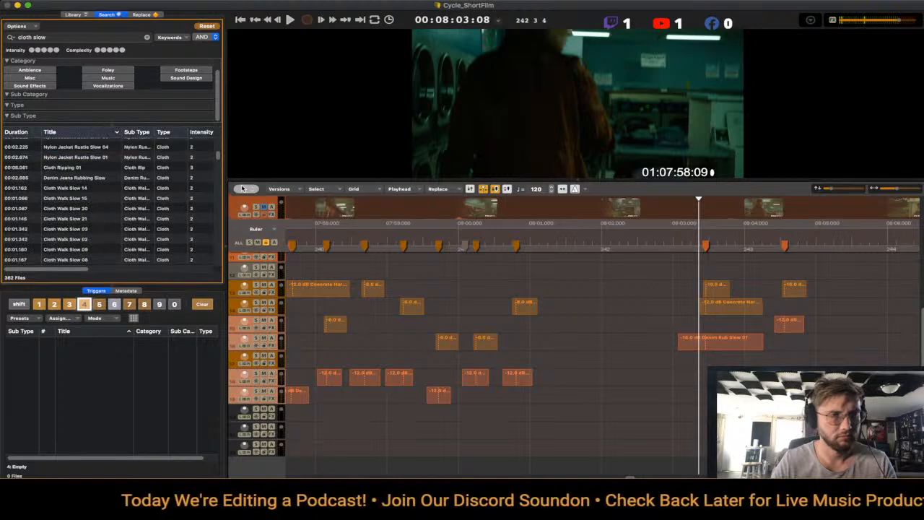
key("Down")
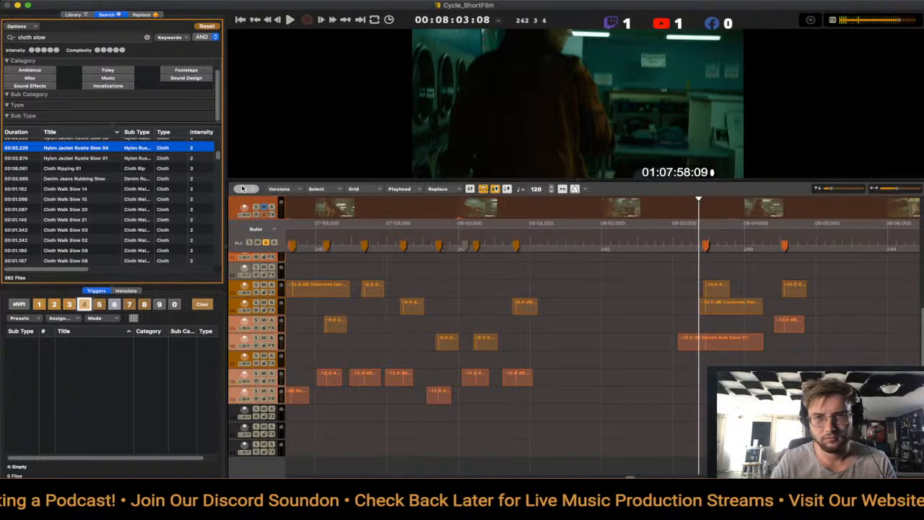
key("Left")
key("Return")
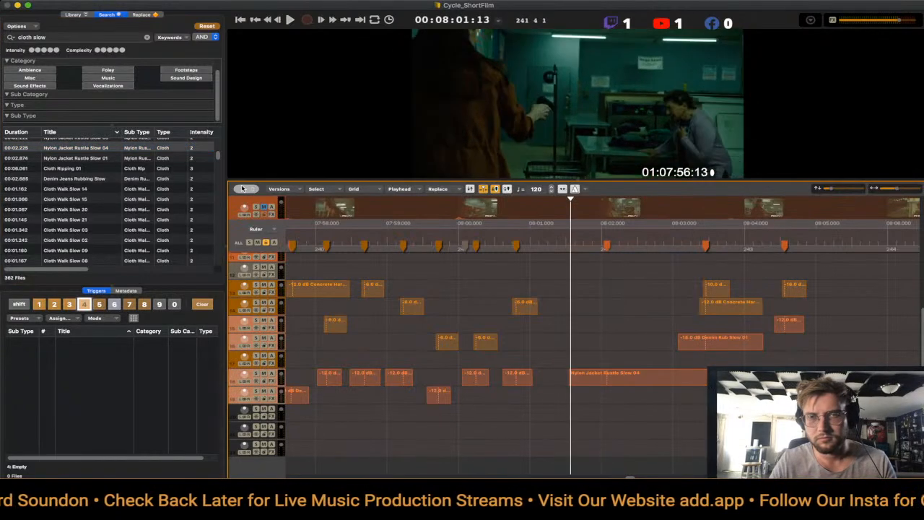
- Move the Nylon Jacket Rustle Slow 04 clip to the empty track 20 with its sync marker at about 08:01:14 and play the section
key("Left")
key("space")
key("space")
mouse_move(620, 378)
left_mouse_down()
mouse_move(607, 378)
mouse_move(587, 410)
left_mouse_up()
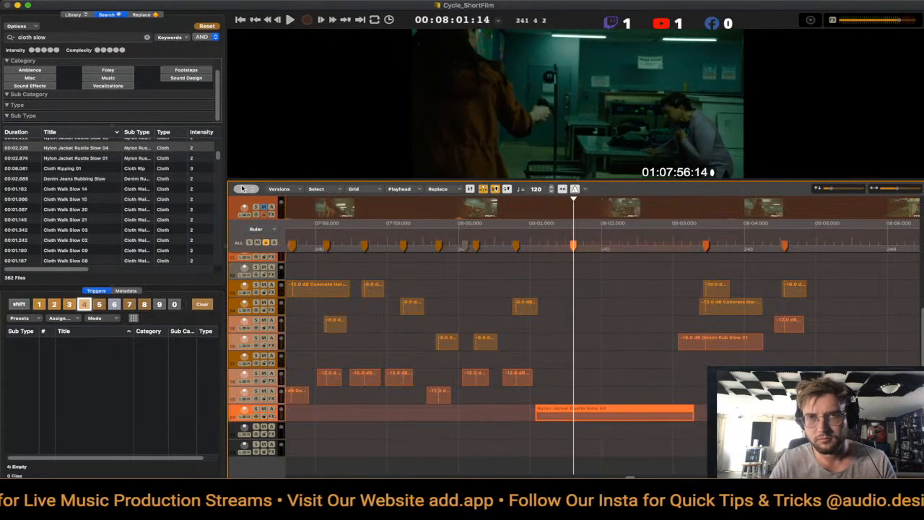
key("space")
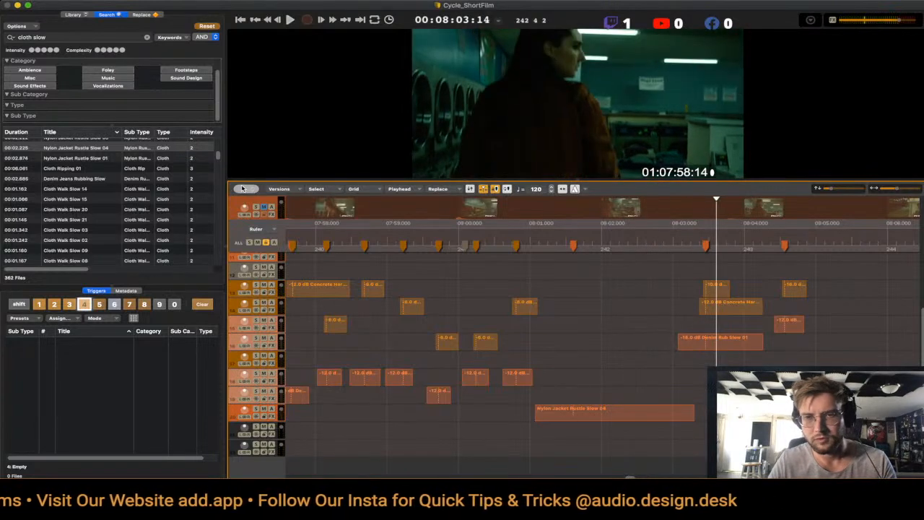
- Stretch the Nylon Jacket Rustle Slow 04 clip's end to about 08:03:11 and replay it
left_click(613, 413)
left_click_drag(692, 413, 713, 413)
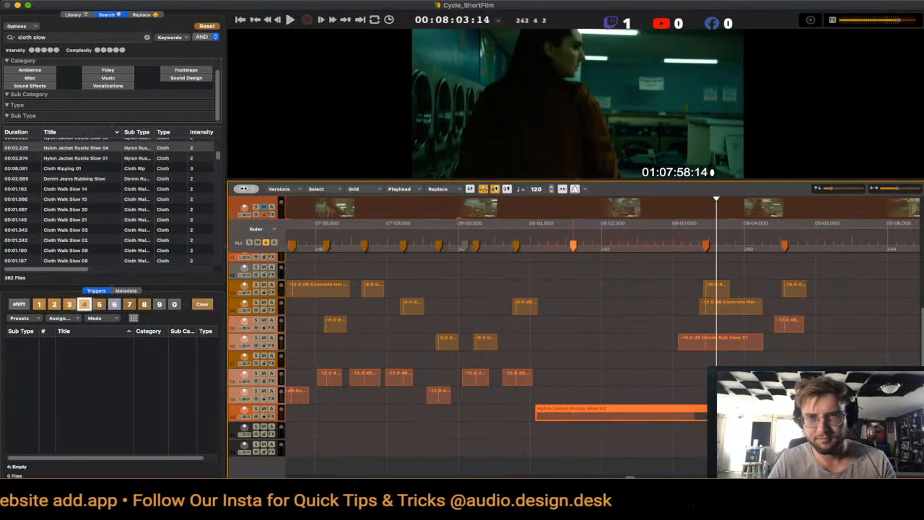
key("space")
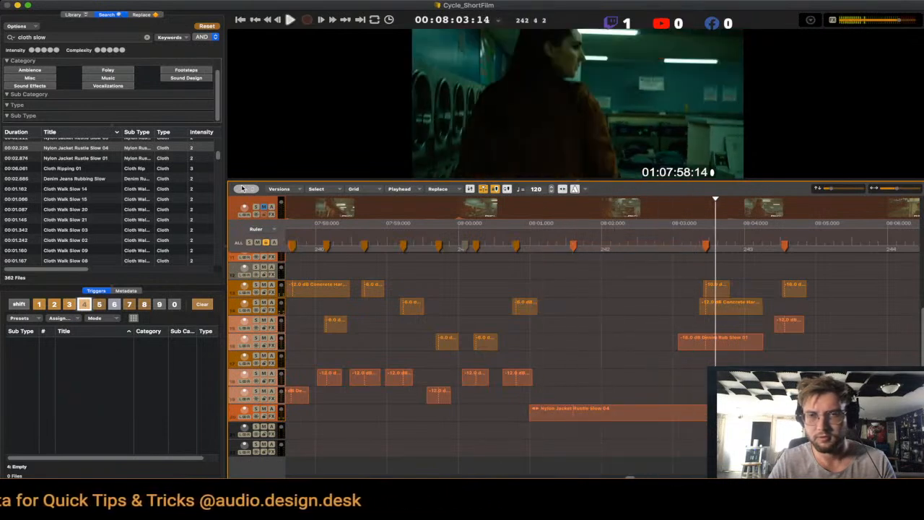
- Lower the Nylon Jacket Rustle Slow 04 clip to -6 dB and replay the section
key("space")
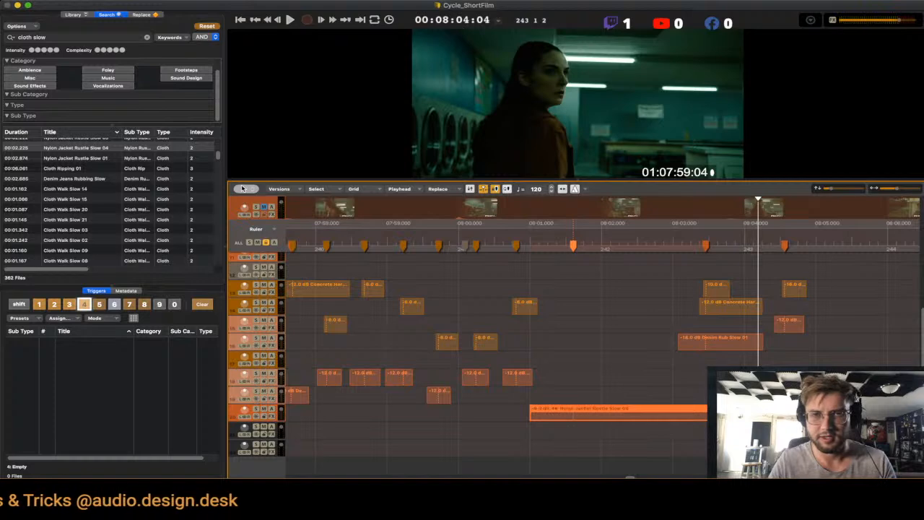
key("space")
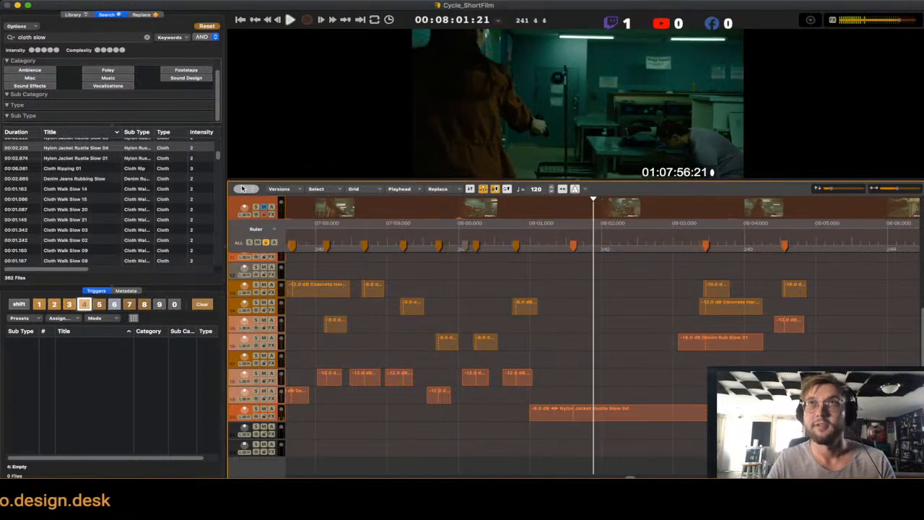
key("space")
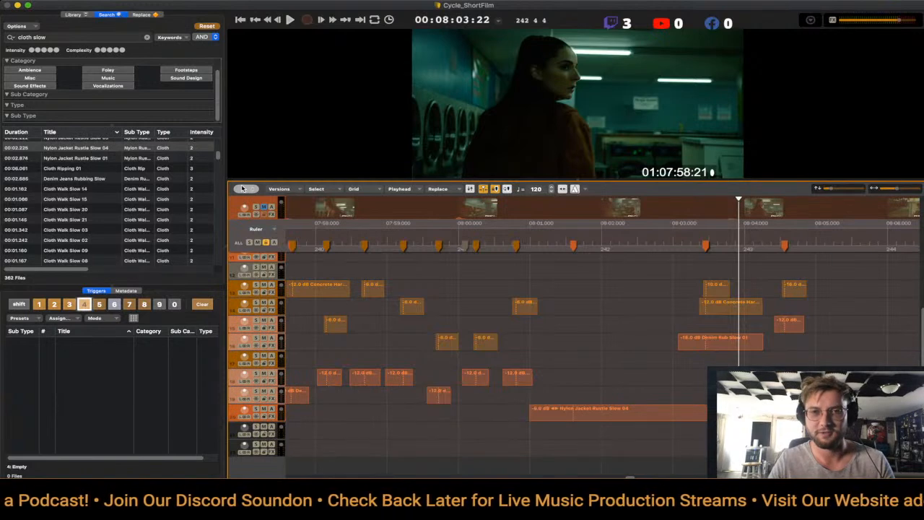
key("space")
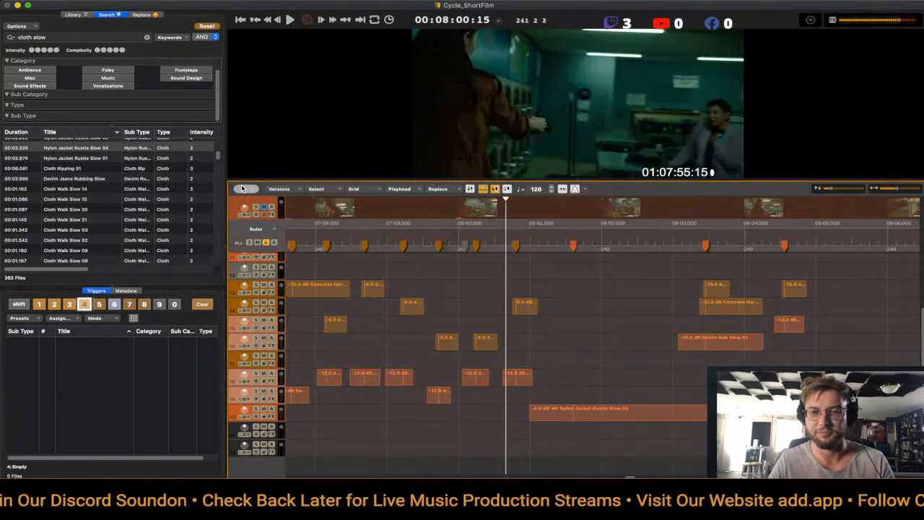
- Target the track directly above the Nylon Jacket Rustle Slow 04 clip and play from 08:00:15 to about 08:03:07
key("Down")
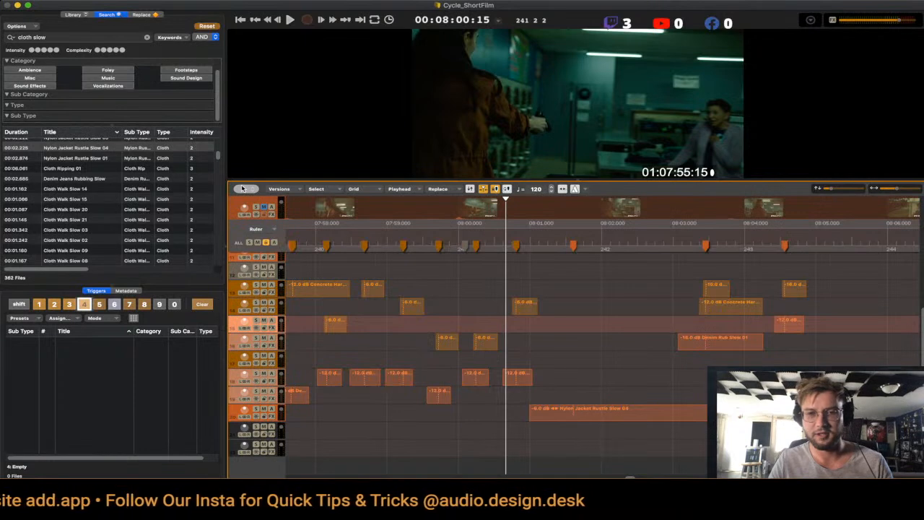
scroll(242, 189, "right", 4)
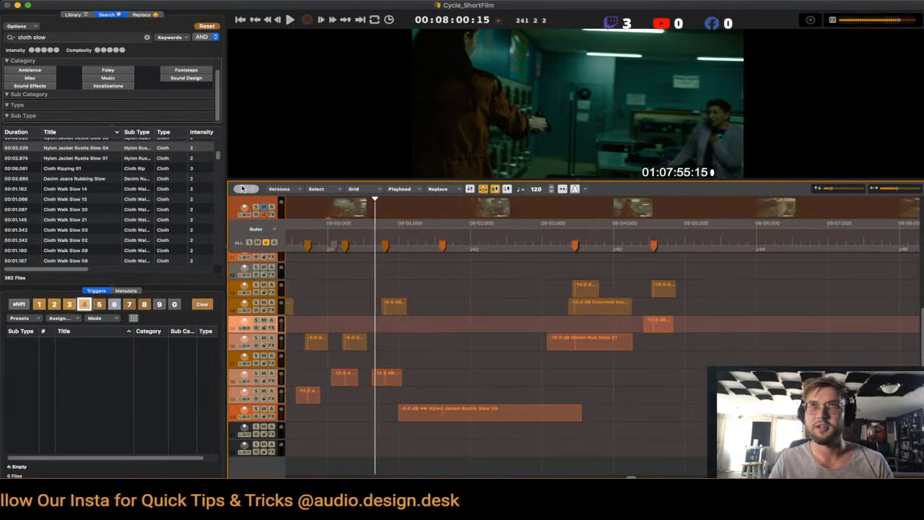
key("Down")
key("Down")
key("Down")
key("Down")
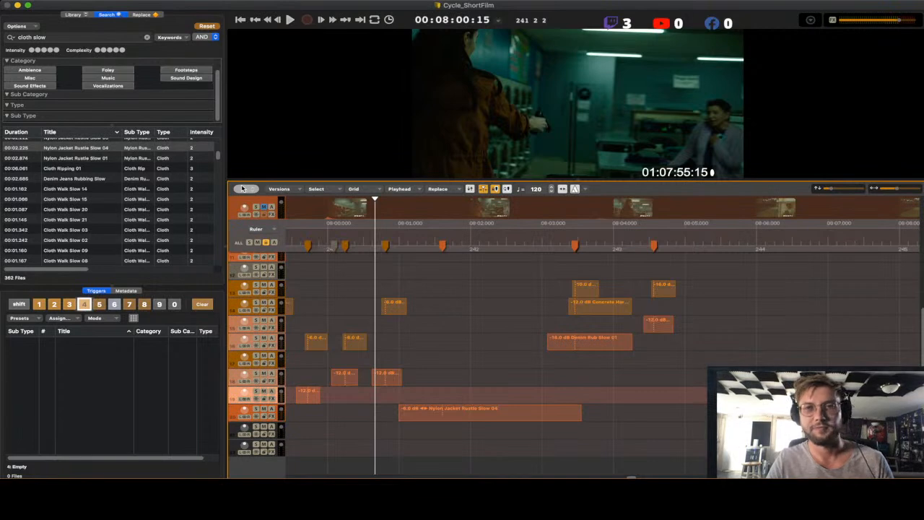
key("space")
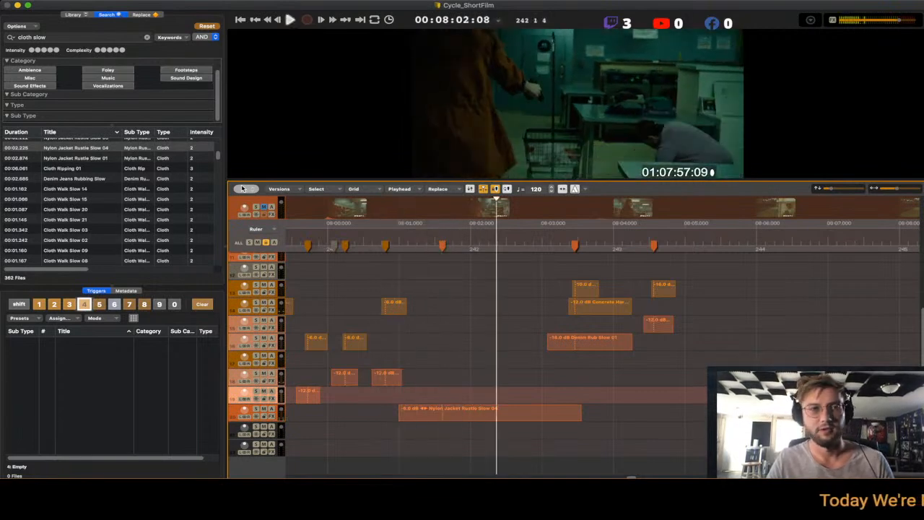
key("space")
- Search the sound library for "hand" and select Human Hand Pat 11 and Human Hand Pat 17
key("super+f")
type("hand")
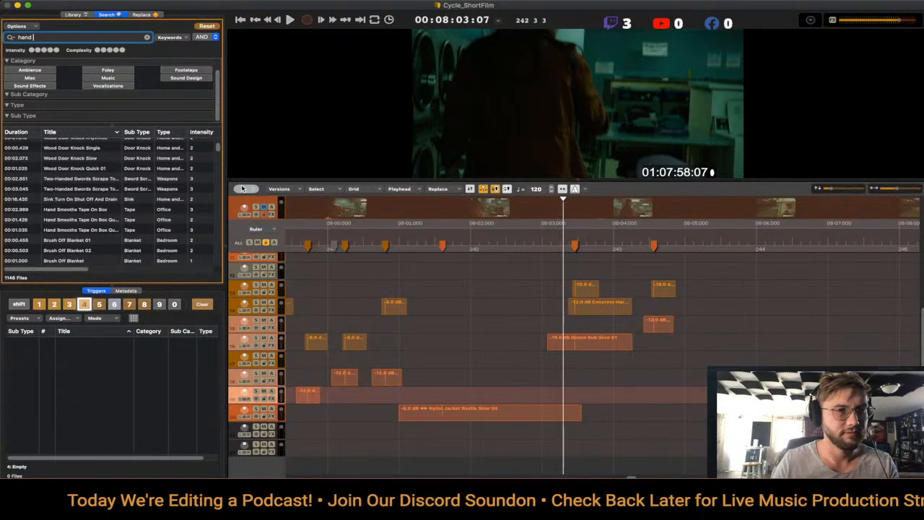
scroll(82, 203, "down", 5)
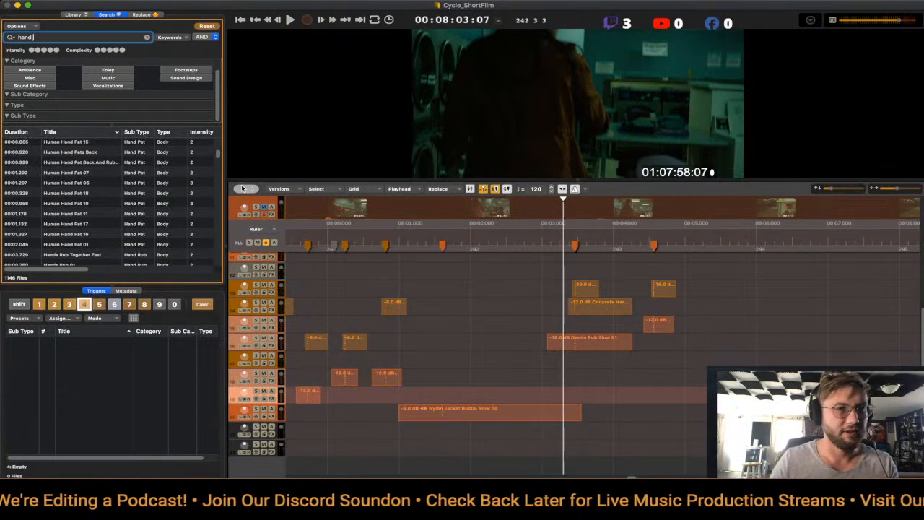
left_click(81, 203)
key("Down")
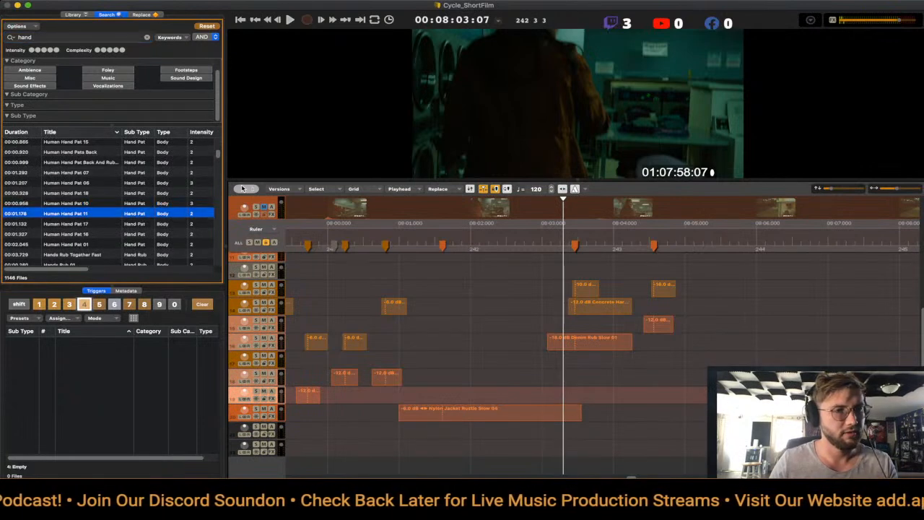
key("Down")
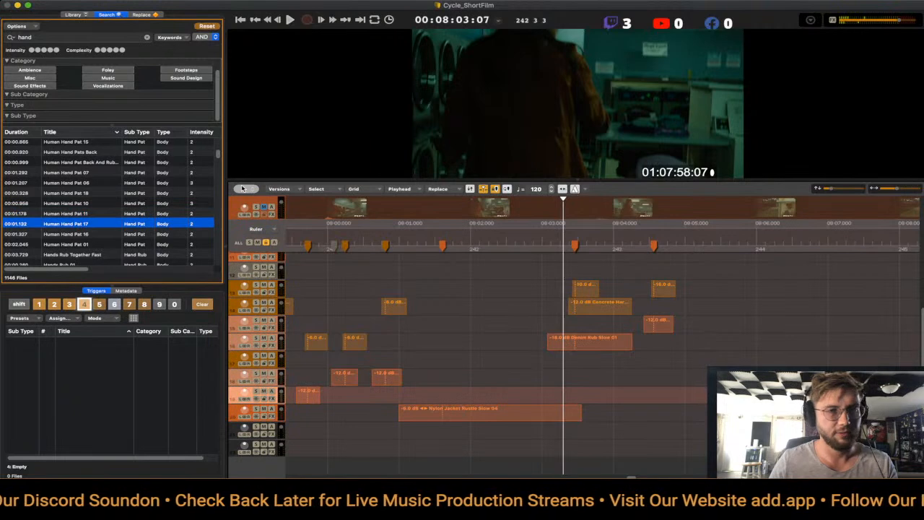
key("shift+Up")
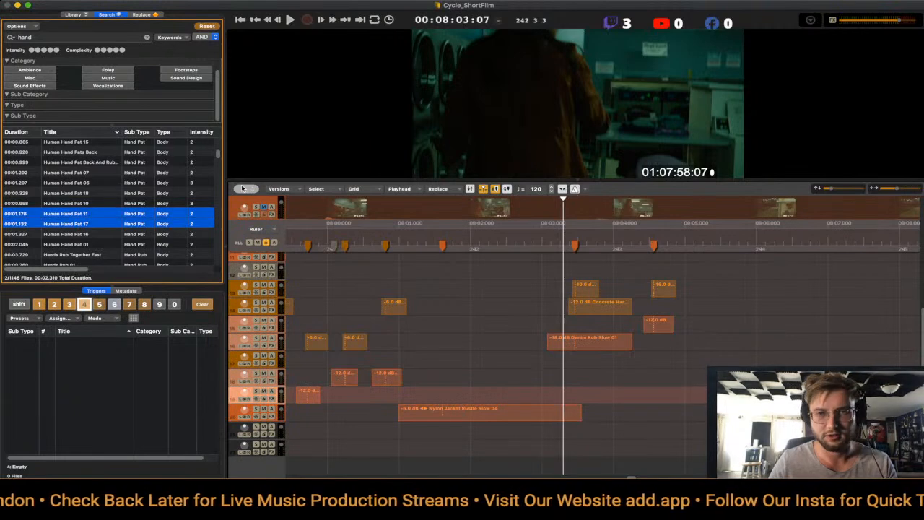
- Add both Human Hand Pat sounds on tracks 18 and 19 with their sync markers at 08:02:19
key("Left")
key("Left")
key("Left")
key("Left")
key("Left")
key("Left")
key("Left")
key("Left")
key("Return")
- Nudge the Human Hand Pat 11 clip so its sync marker sits at about 08:02:11
key("Up")
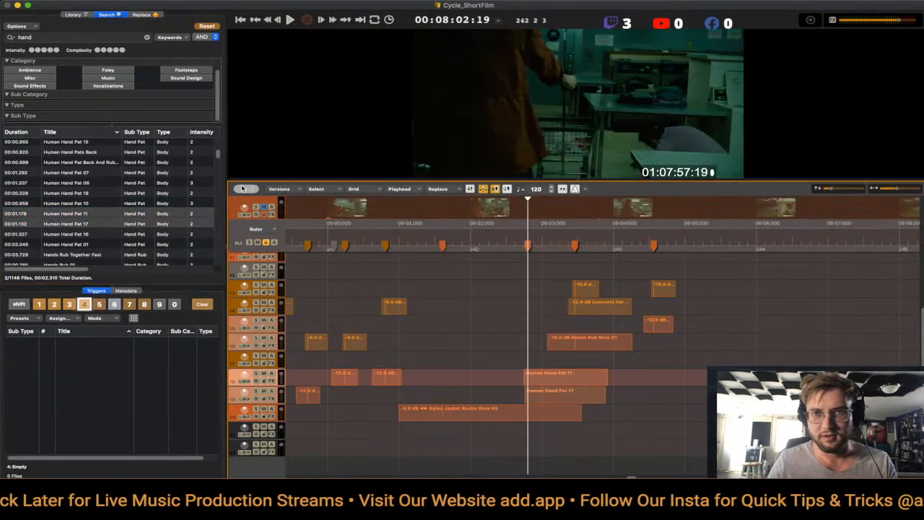
key("comma")
key("comma")
key("comma")
key("comma")
key("comma")
key("comma")
key("comma")
key("comma")
key("comma")
key("comma")
key("comma")
key("comma")
key("alt+Right")
key("alt+Right")
key("alt+Right")
key("alt+Right")
key("alt+Right")
key("alt+Right")
key("alt+Right")
key("alt+Right")
key("alt+Right")
key("alt+Right")
key("alt+Right")
key("alt+Right")
key("alt+Right")
key("alt+Right")
key("alt+Right")
key("alt+Right")
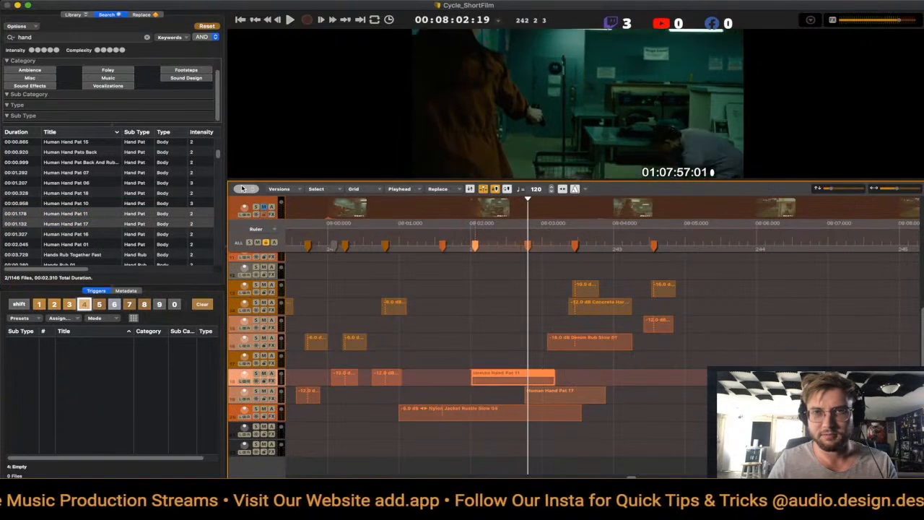
- Nudge the Human Hand Pat 17 clip later so its sync marker sits at about 08:03:02, and play the section
key("Tab")
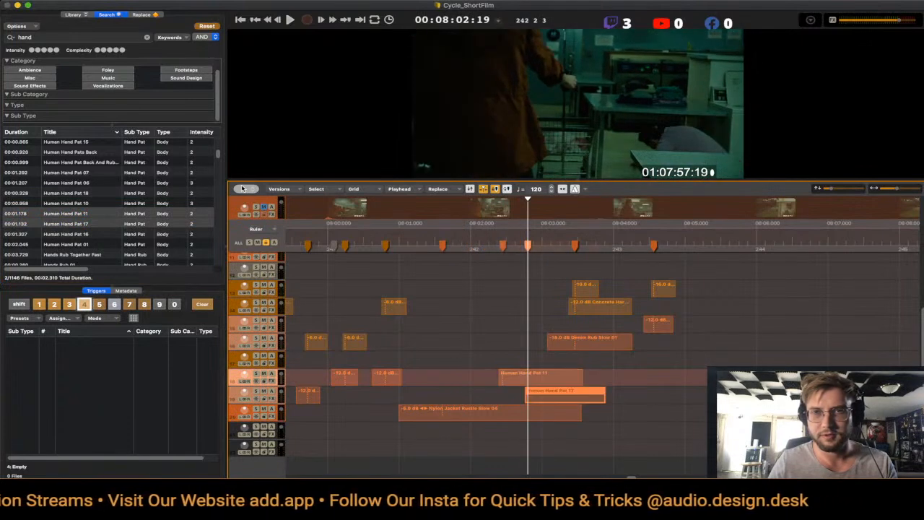
key("alt+Right")
key("alt+Right")
key("alt+Right")
key("alt+Right")
key("alt+Right")
key("alt+Right")
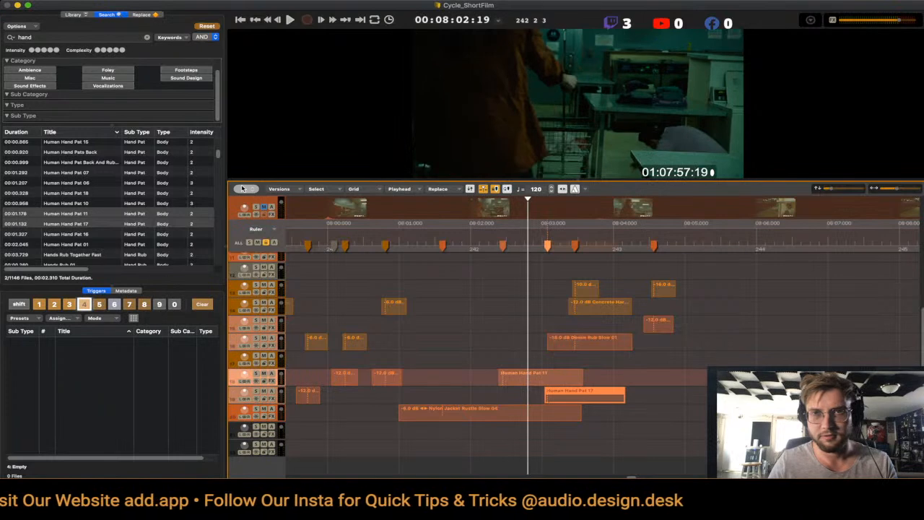
key("Left")
key("space")
key("space")
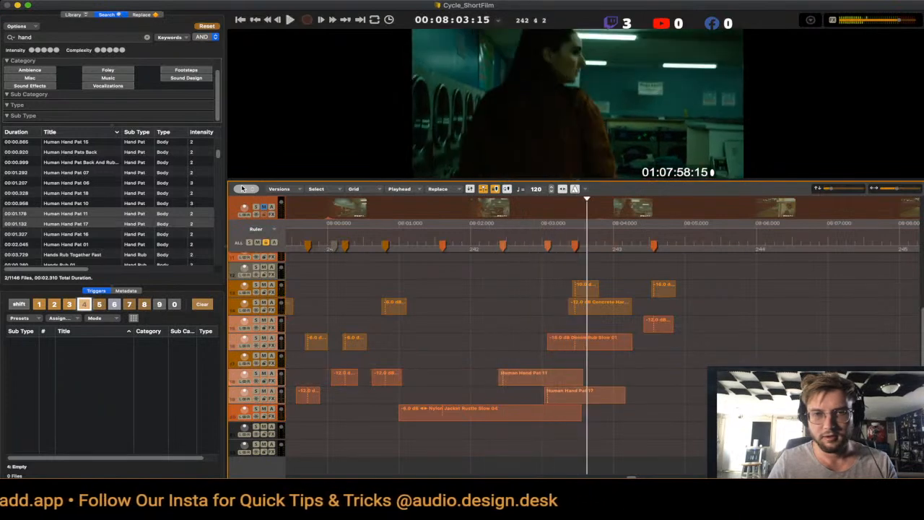
- Lower Human Hand Pat 11 to -12 dB and Human Hand Pat 17 to -18 dB in stages, replaying after each change
key("shift+Left")
key("shift+Left")
key("alt+Down")
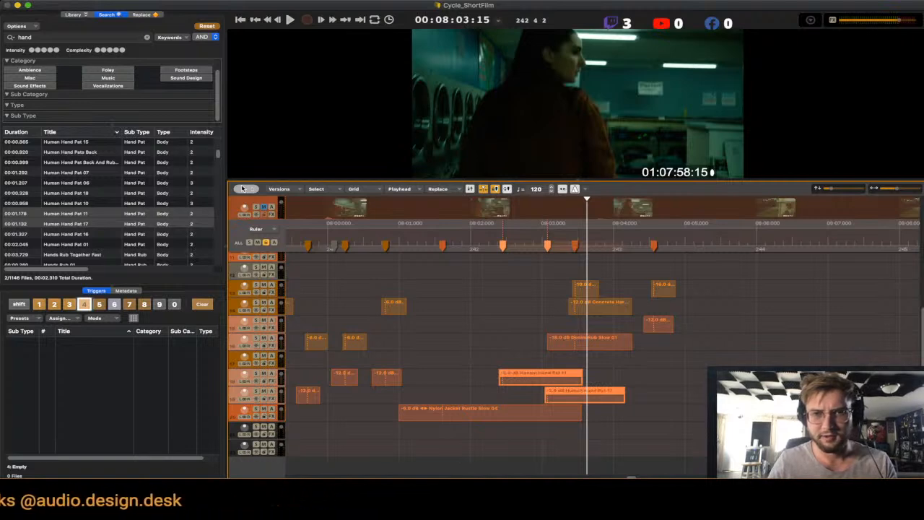
key("space")
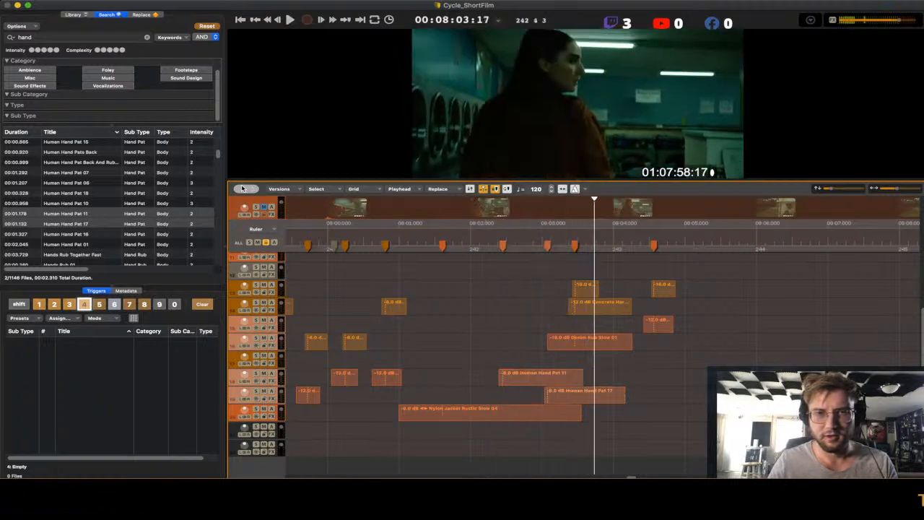
key("Left")
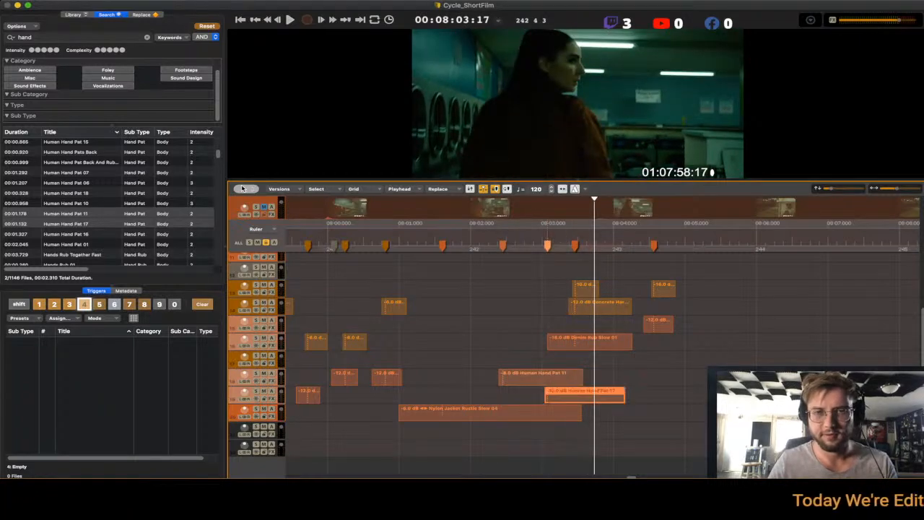
key("space")
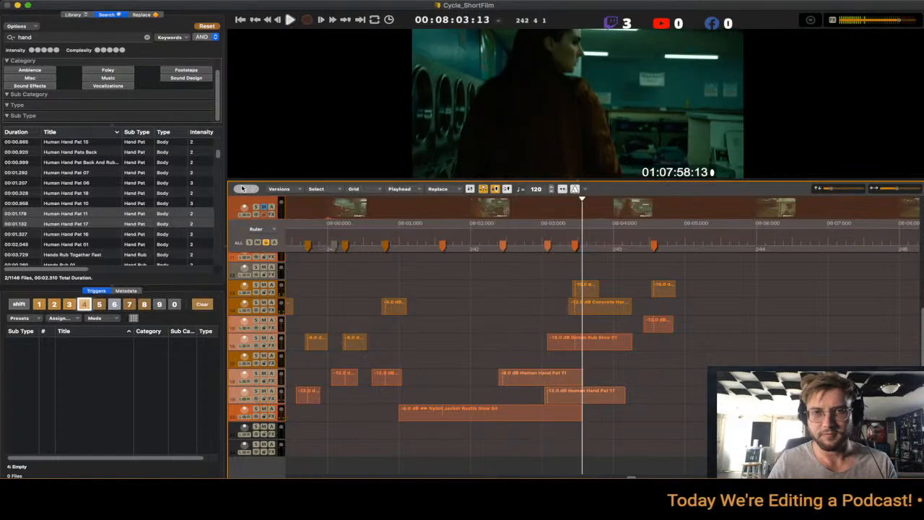
key("space")
left_click_drag(586, 364, 538, 395)
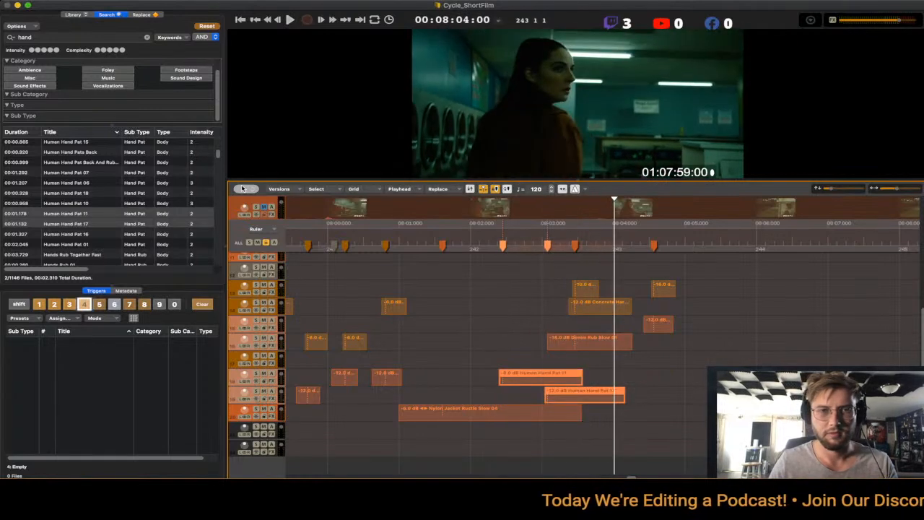
key("space")
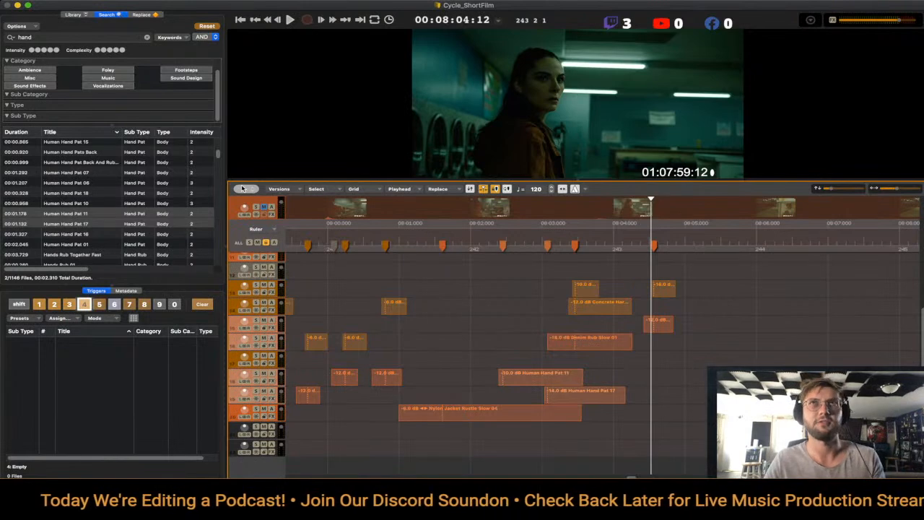
- Search the sound library for "gun handle" and audition the gun handling sounds up to Grabbing Rifle Handle And Drop
key("super+f")
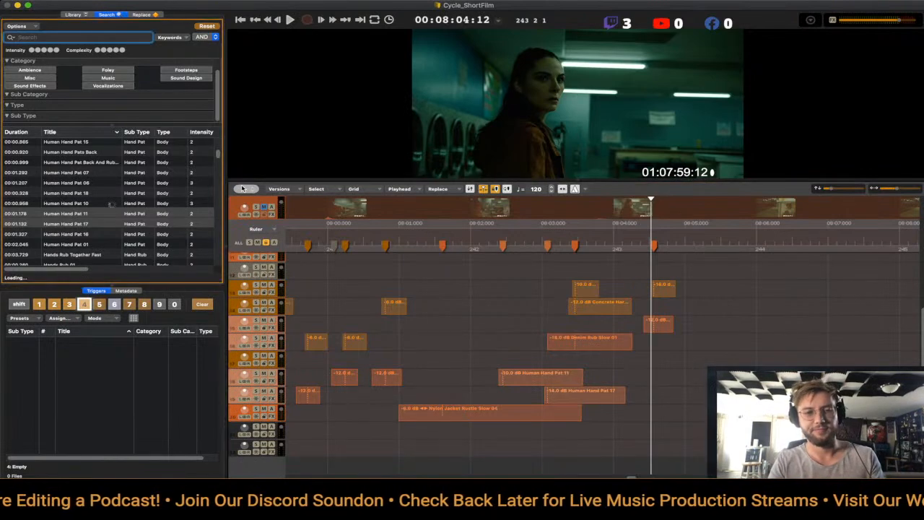
type("gun handle")
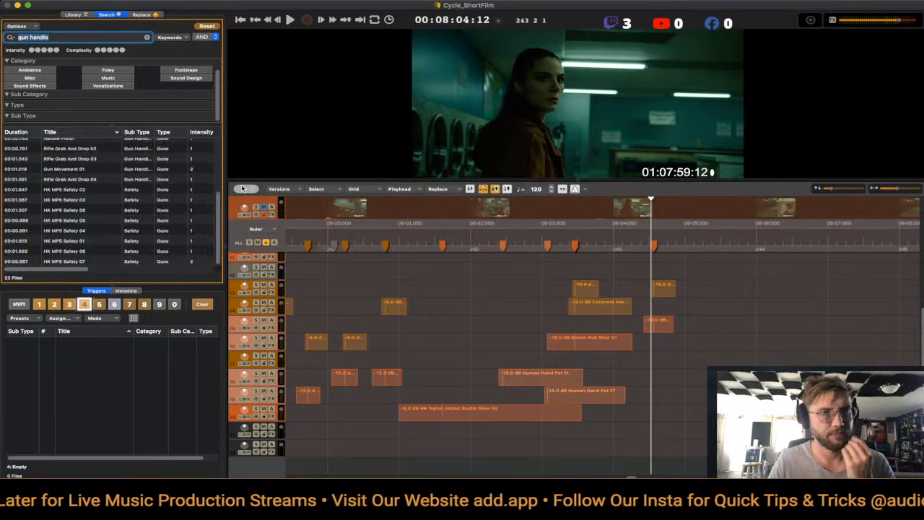
left_click(64, 169)
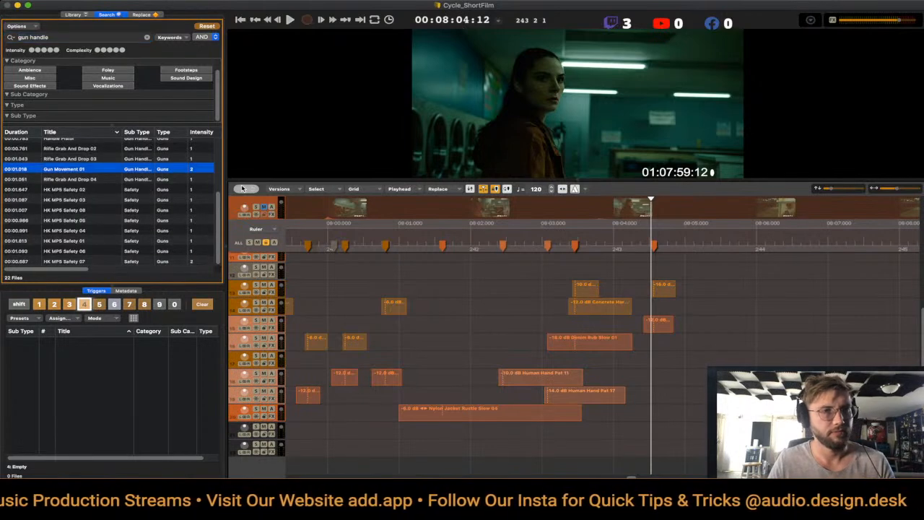
key("Up")
scroll(242, 188, "up", 5)
key("Up")
key("Up")
key("Up")
key("Up")
key("Up")
key("Up")
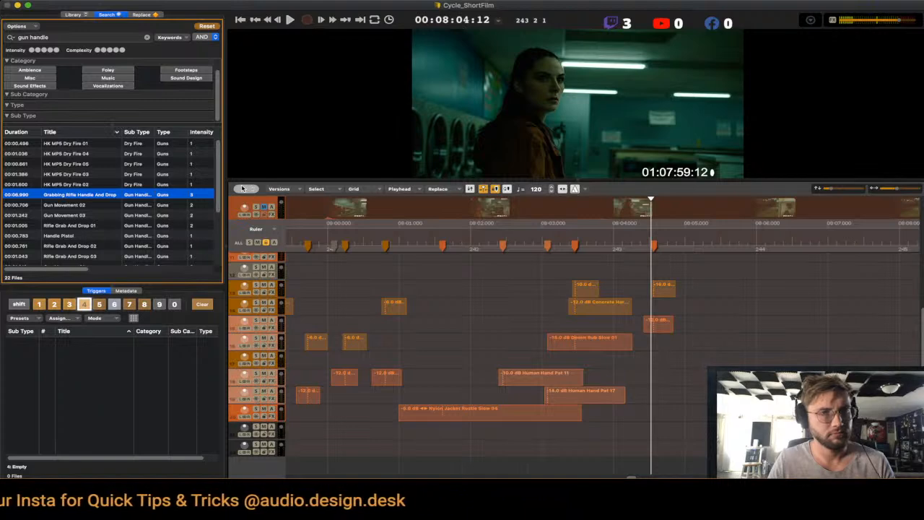
- Play the section and add Grabbing Rifle Handle And Drop on track 12 with its sync point at about 08:01:07
key("space")
key("Right")
key("Right")
key("Right")
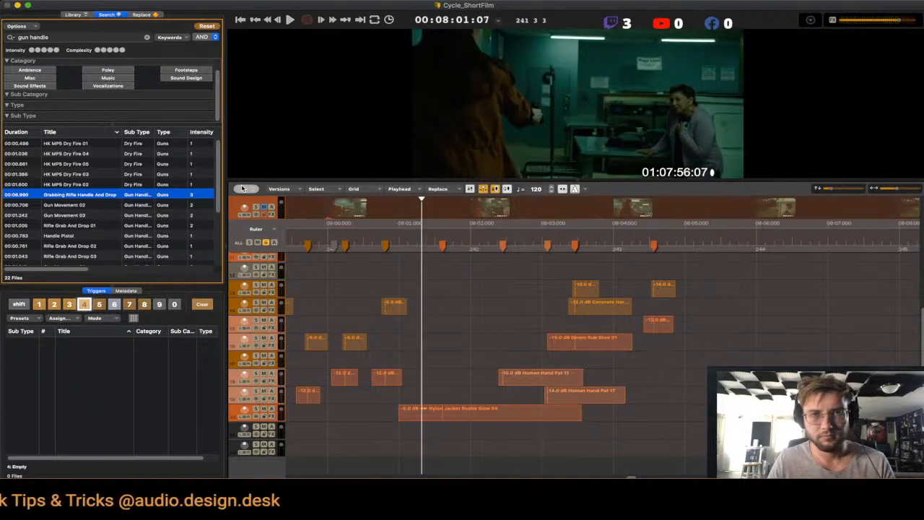
key("Left")
key("Return")
- Trim the Grabbing Rifle Handle And Drop clip's start to about 08:01:10, replaying the section against the picture
mouse_move(418, 271)
left_mouse_down()
mouse_move(485, 272)
mouse_move(410, 272)
left_mouse_up()
left_click(386, 272)
key("space")
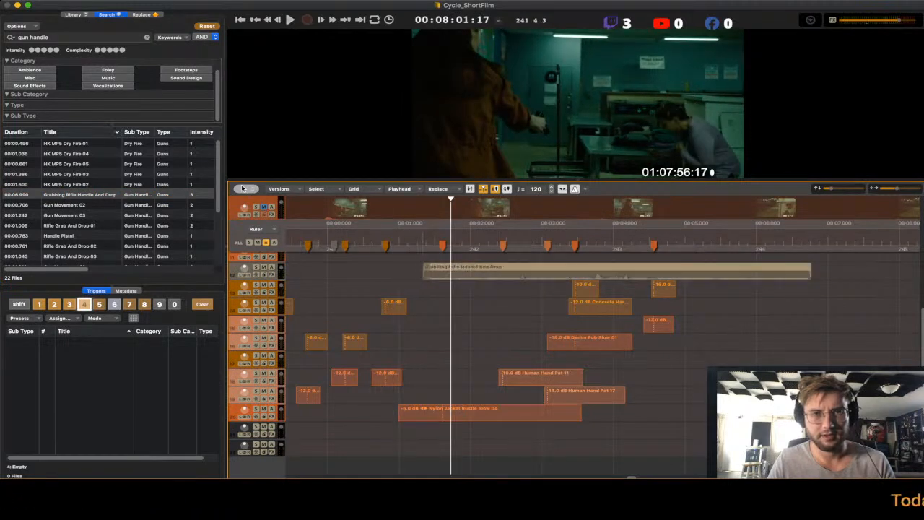
left_click(420, 272)
key("space")
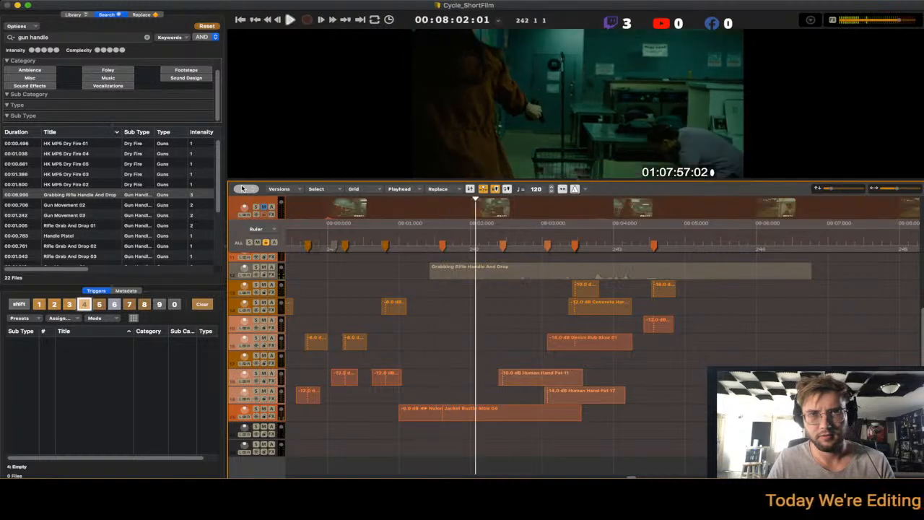
key("space")
left_click(347, 273)
key("space")
key("space")
key("space")
key("space")
- Move the Grabbing Rifle Handle And Drop clip to start at about 08:00:09 and trim its end to about 08:02:05
left_click_drag(462, 271, 390, 271)
left_click(356, 272)
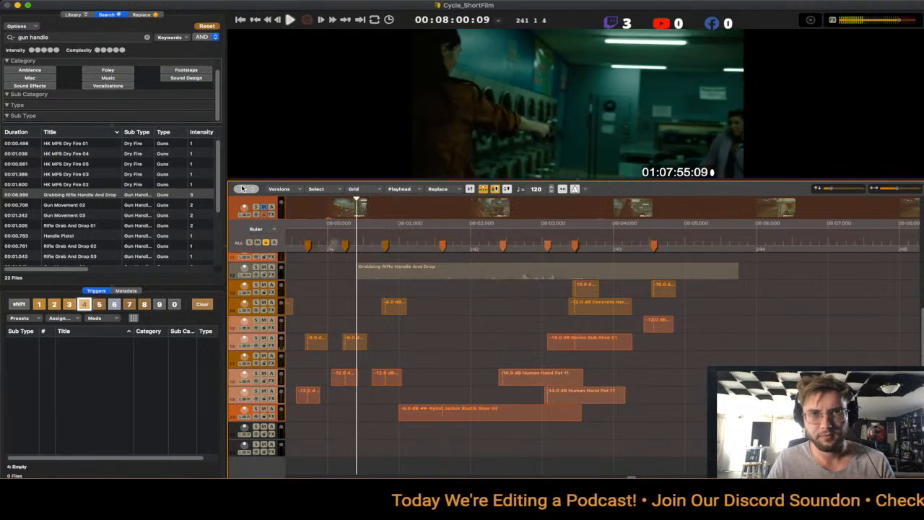
key("space")
key("space")
key("space")
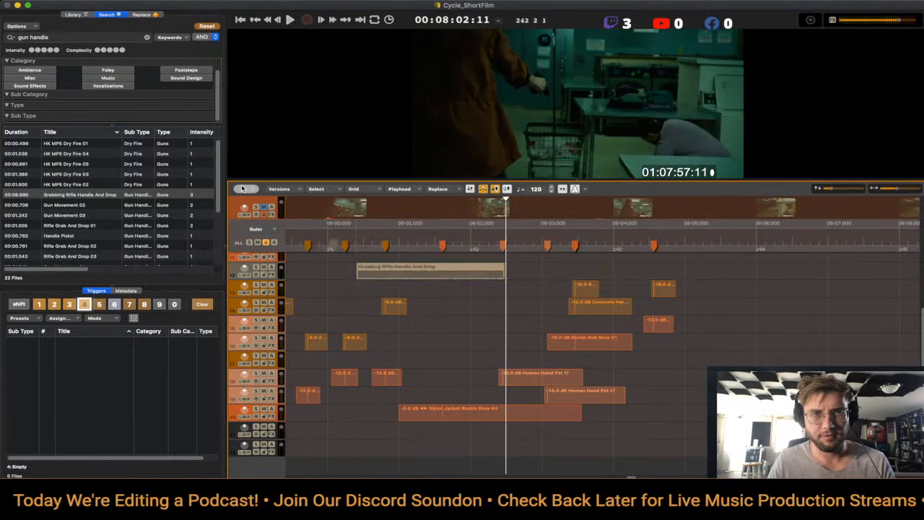
key("space")
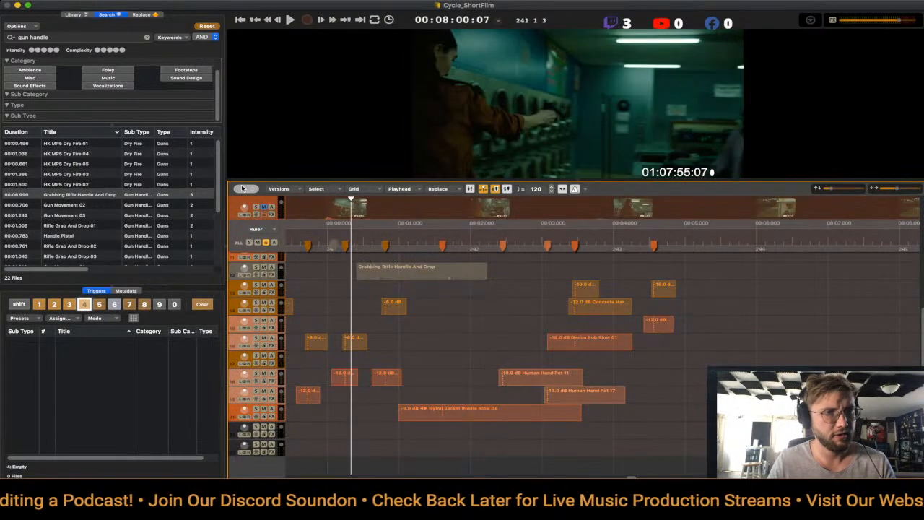
- Audition the other gun handling sounds and add Handle Pistol on track 13 at about 08:00:08
key("Tab")
key("Up")
key("Down")
key("Down")
key("Down")
key("Down")
key("Down")
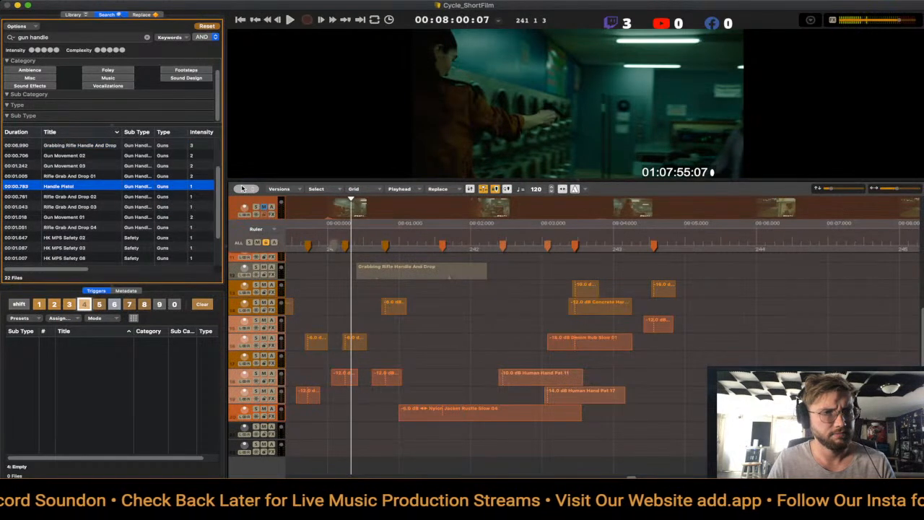
key("Down")
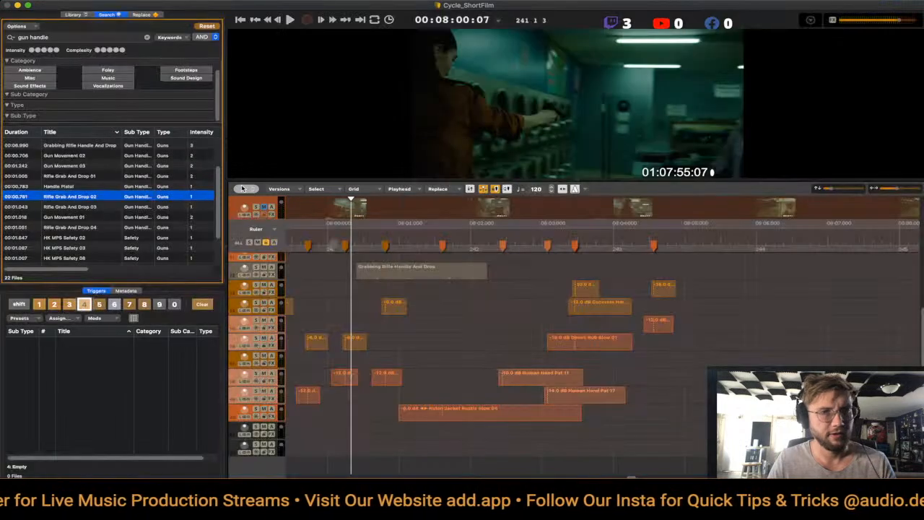
key("Up")
key("Return")
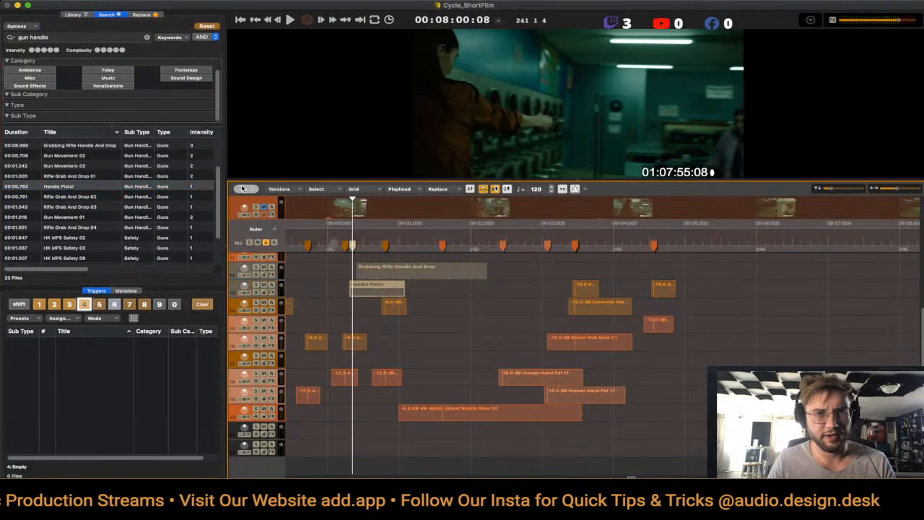
- Shift Handle Pistol to start at about 08:00:00 and Grabbing Rifle Handle And Drop to about 08:00:03, replaying the section
key("space")
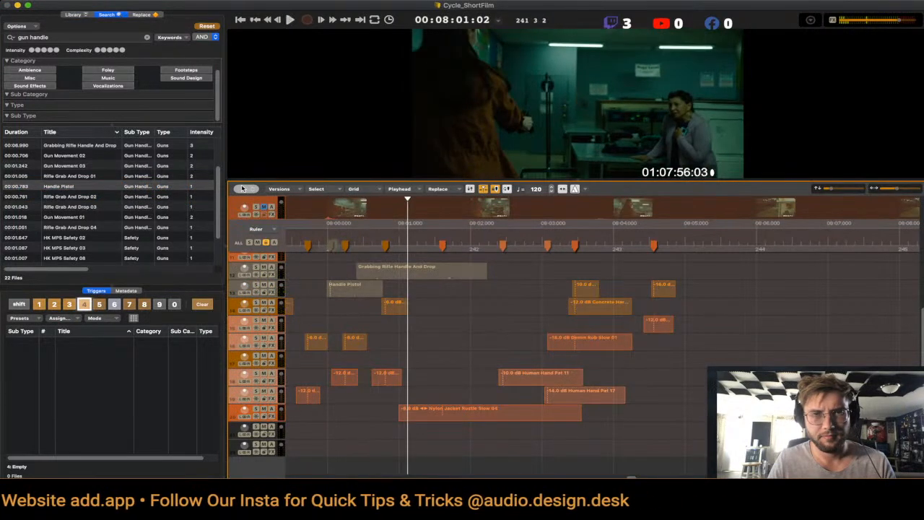
key("space")
key("space")
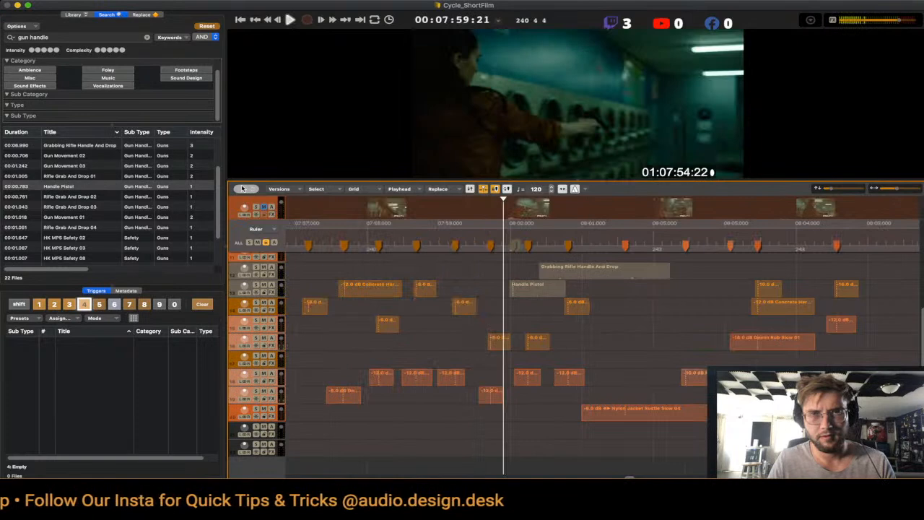
left_click_drag(604, 271, 591, 271)
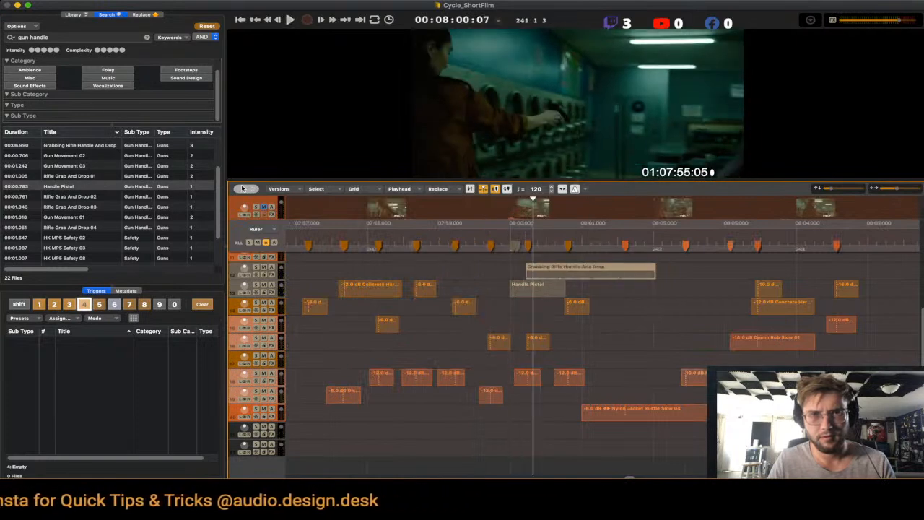
key("space")
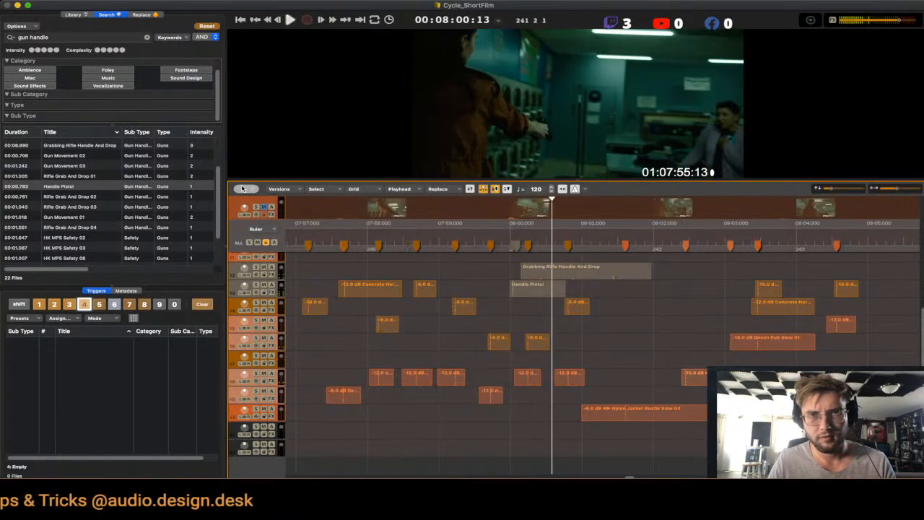
key("space")
- Try the Handle Pistol clip at about 08:02:03 on track 13 and replay the section
left_click_drag(538, 289, 691, 289)
key("space")
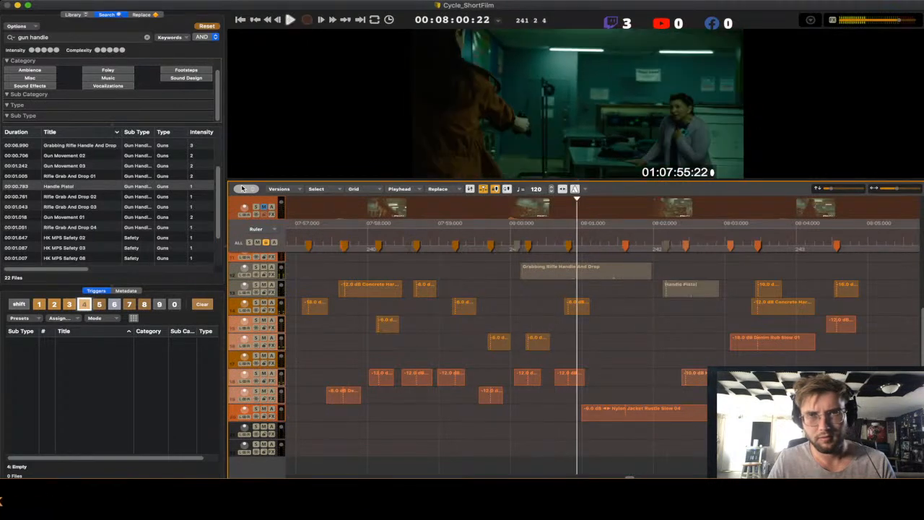
key("space")
key("space")
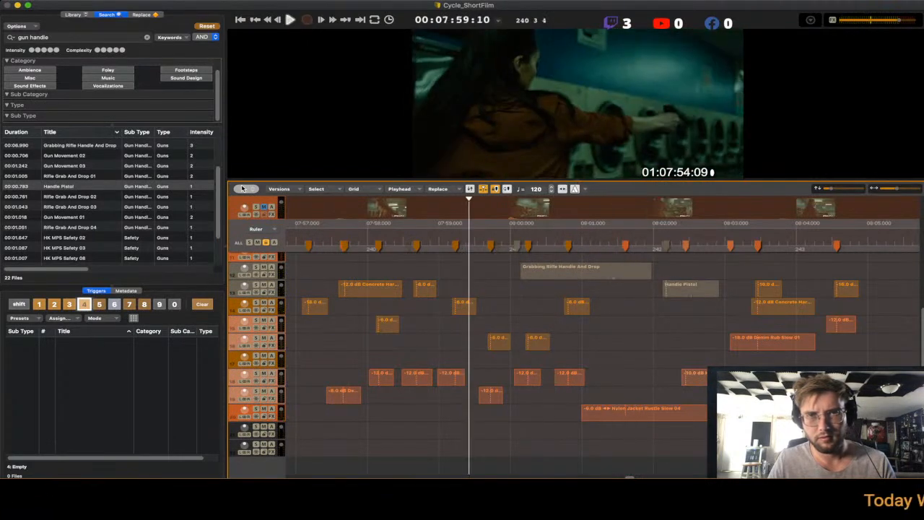
key("space")
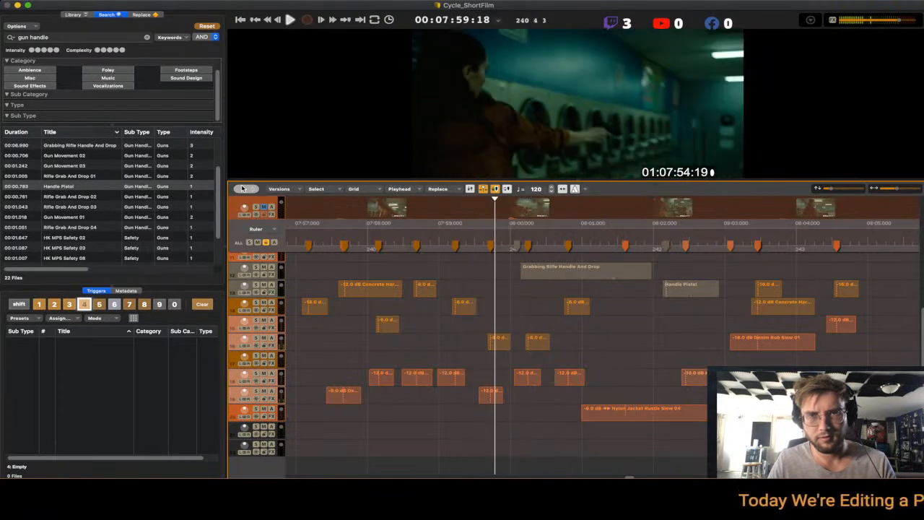
- Move the Handle Pistol clip to track 11, starting at about 07:59:11, and replay the section
left_click_drag(691, 289, 497, 288)
left_click(446, 289)
key("space")
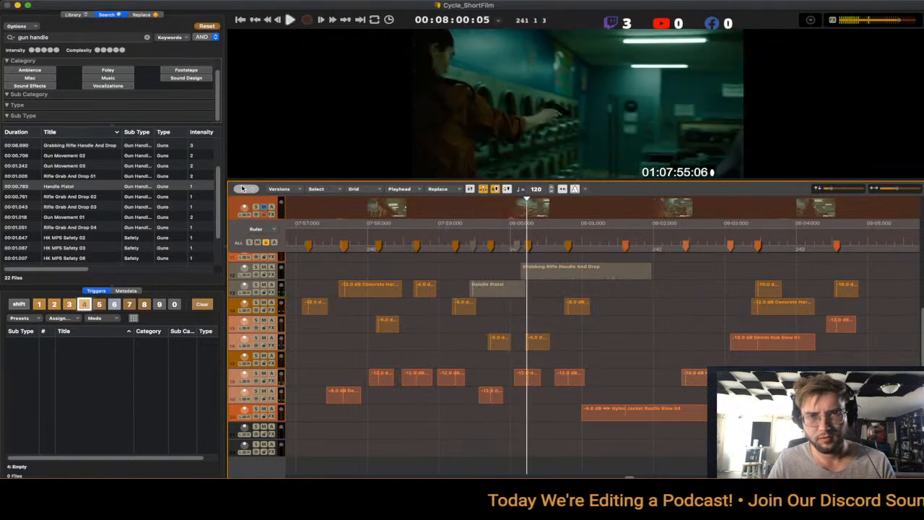
scroll(495, 361, "up", 1)
scroll(495, 361, "up", 1)
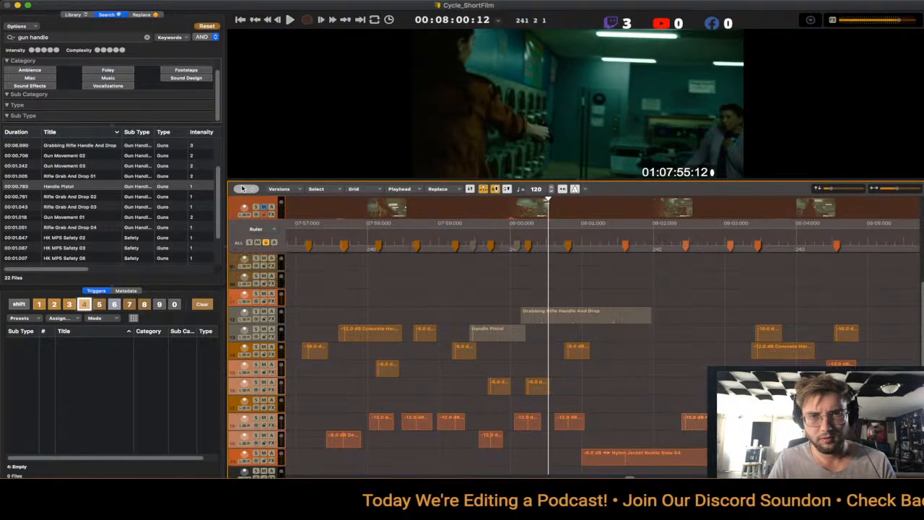
left_click_drag(497, 331, 500, 294)
left_click(462, 274)
key("space")
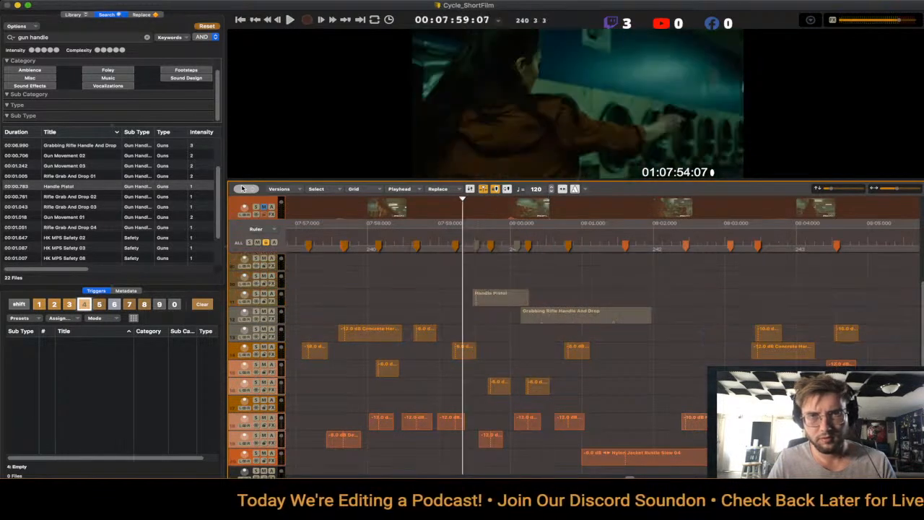
- Audition the gun movement sounds and add Gun Movement 02 on track 10 at about 07:59:17
key("Left")
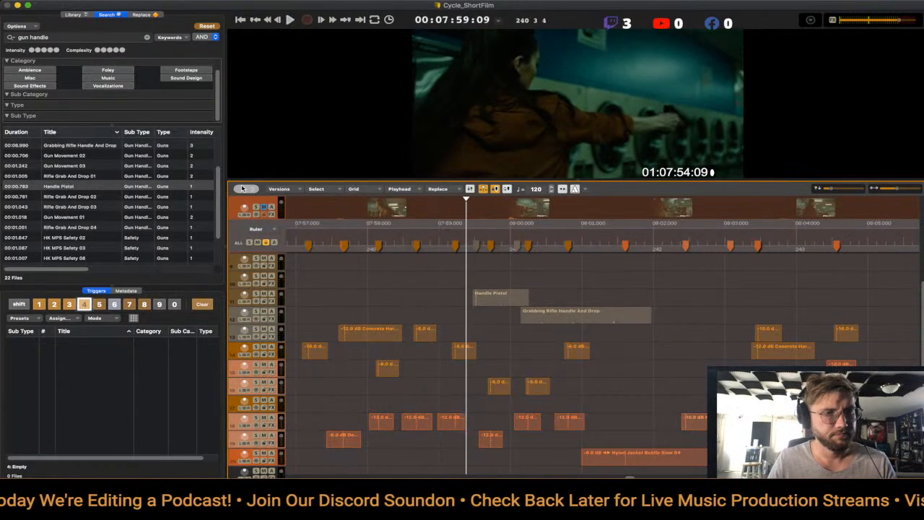
key("Tab")
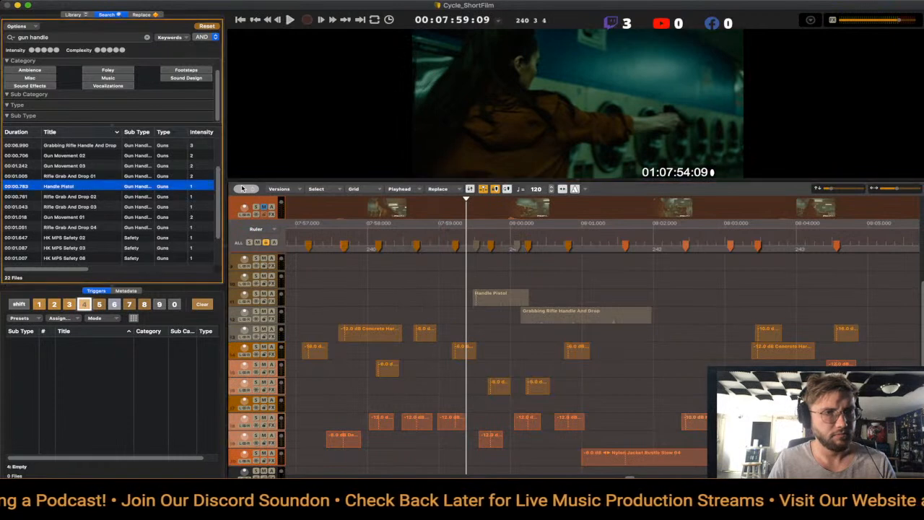
key("Up")
key("Up")
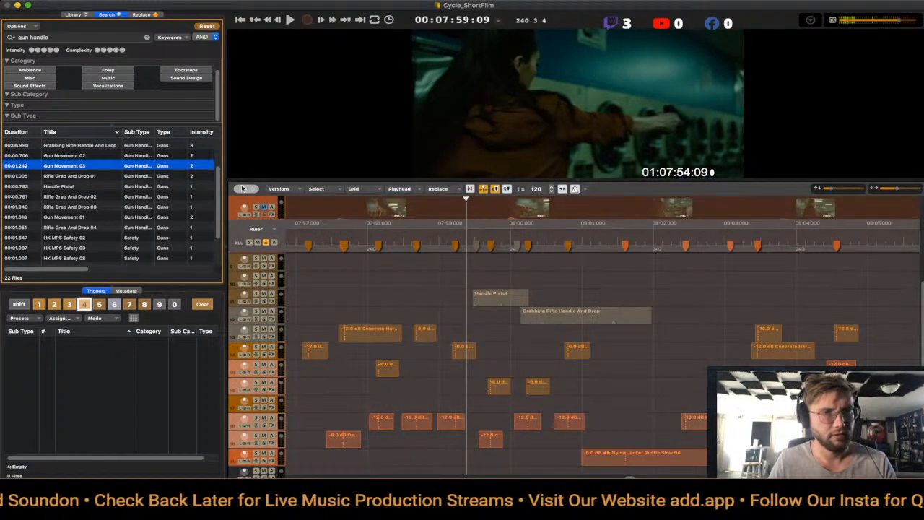
key("Up")
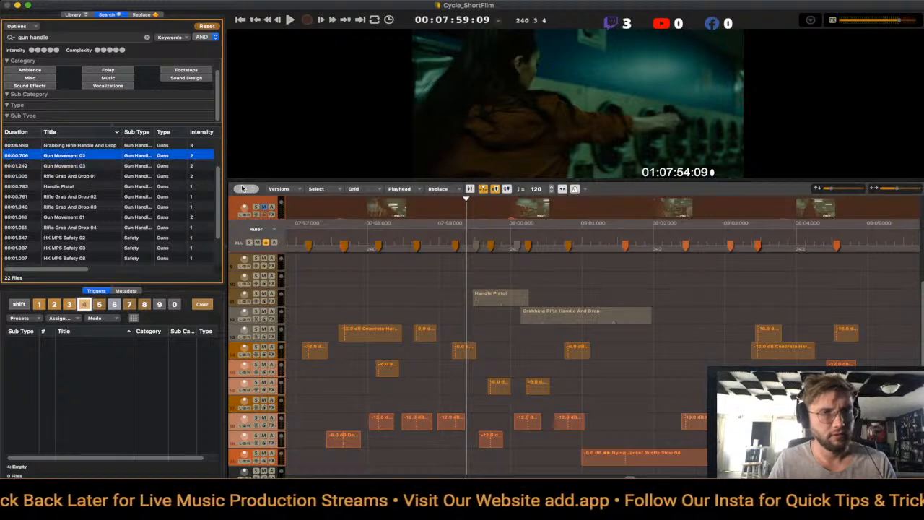
key("space")
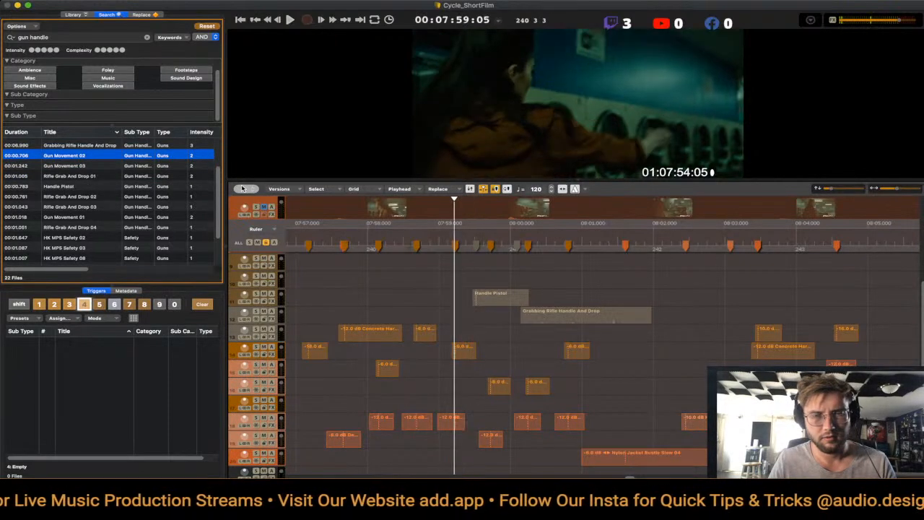
key("Return")
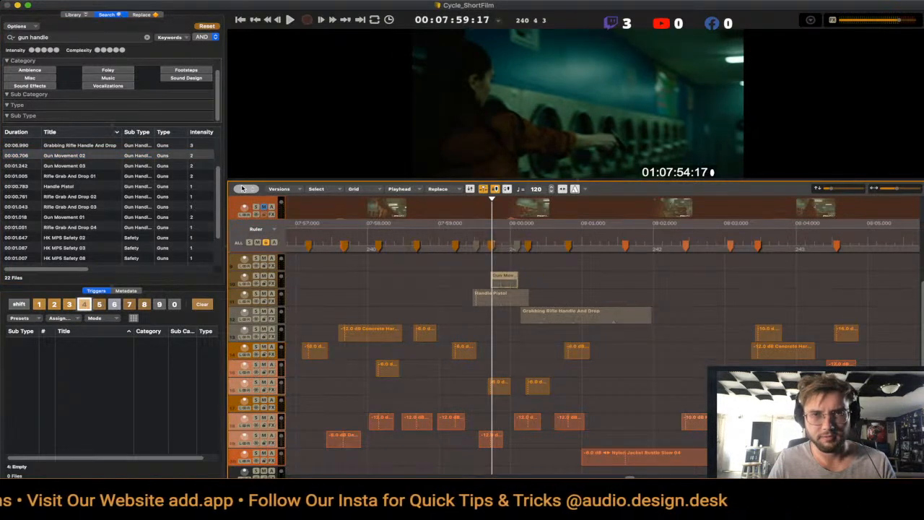
- Nudge the Gun Movement 02 clip earlier to about 07:58:23 and play the section
key("Left")
key("Left")
key("Left")
key("Left")
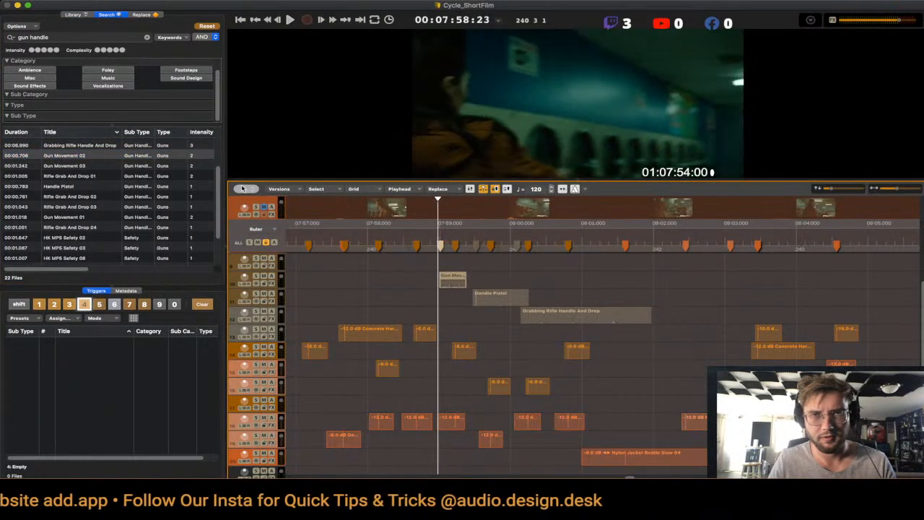
key("space")
key("space")
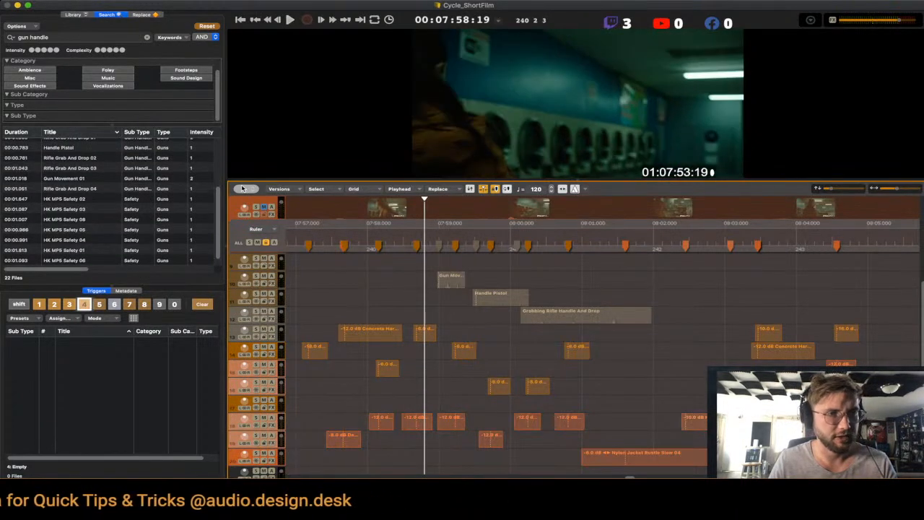
- Audition the gun handling sounds and add Rifle Grab And Drop 04 on track 10 near 08:00:00, with Handle Pistol shifted to about 08:02:10
key("Tab")
key("Down")
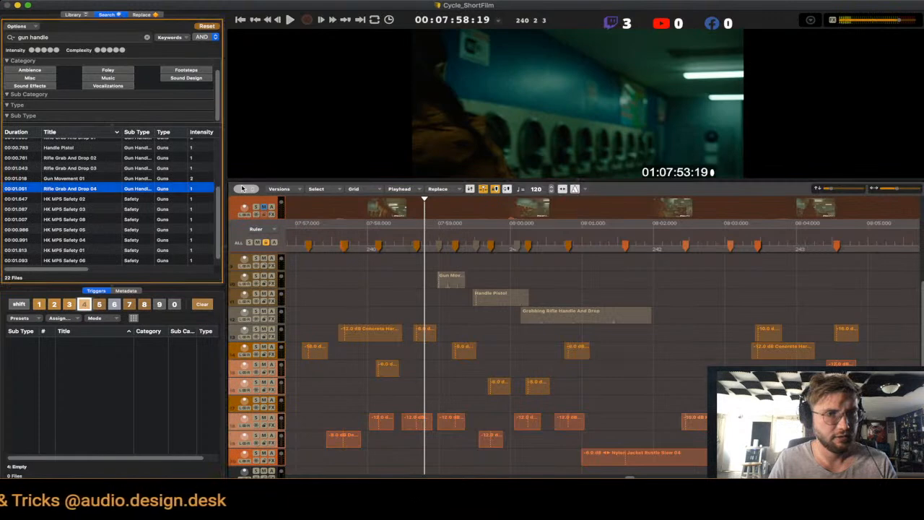
key("Up")
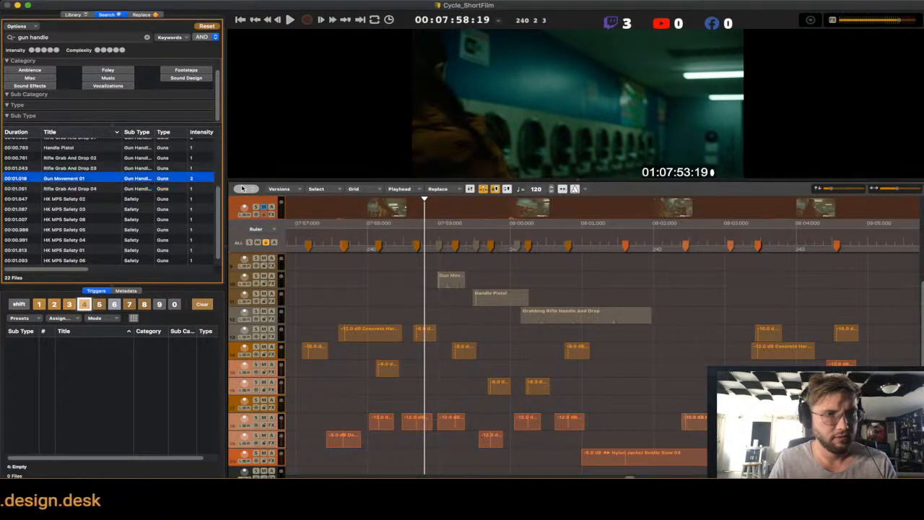
key("Down")
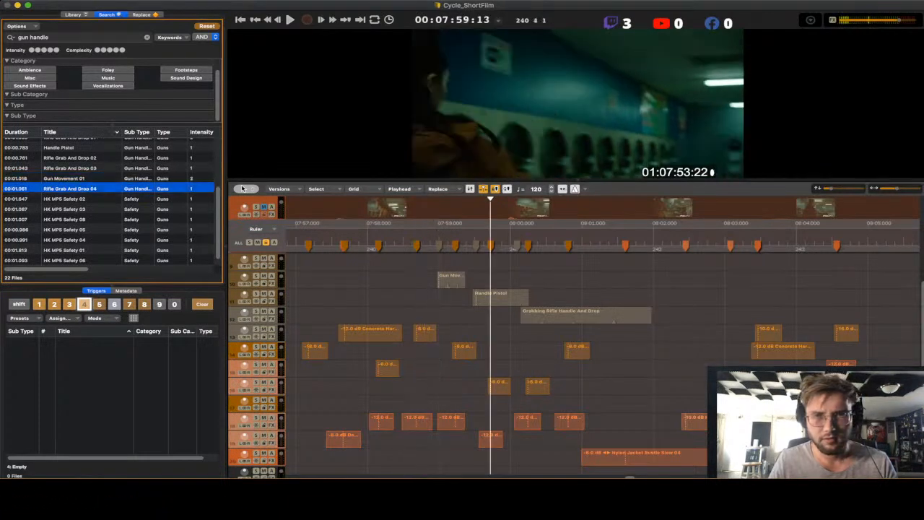
key("Return")
key("super+z")
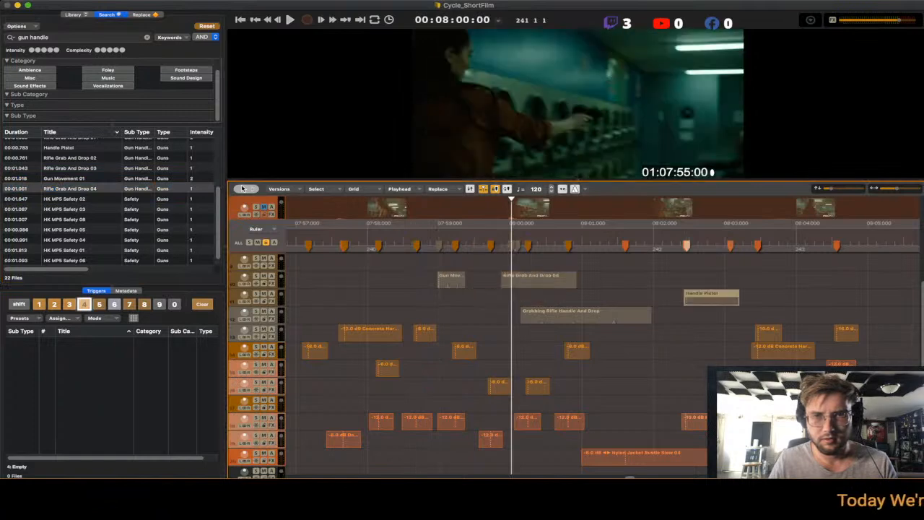
key("super+z")
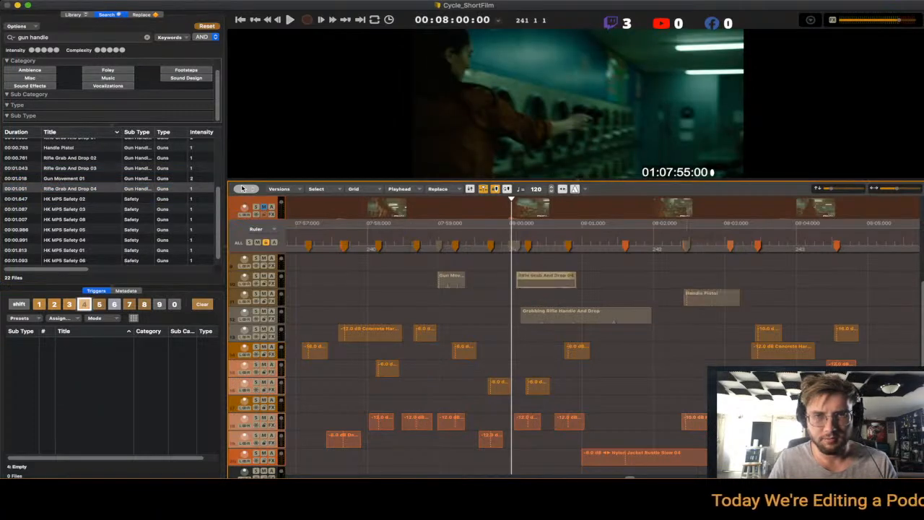
- Move the Rifle Grab And Drop 04 clip to track 11 at about 07:59:15, shorten its end and play the section
left_click_drag(532, 280, 504, 297)
left_click(470, 298)
key("space")
key("space")
key("space")
key("space")
- Shift Grabbing Rifle Handle And Drop earlier to about 07:59:20 and the track 11 rifle grab to about 07:59:08, and replay
left_click_drag(578, 314, 555, 315)
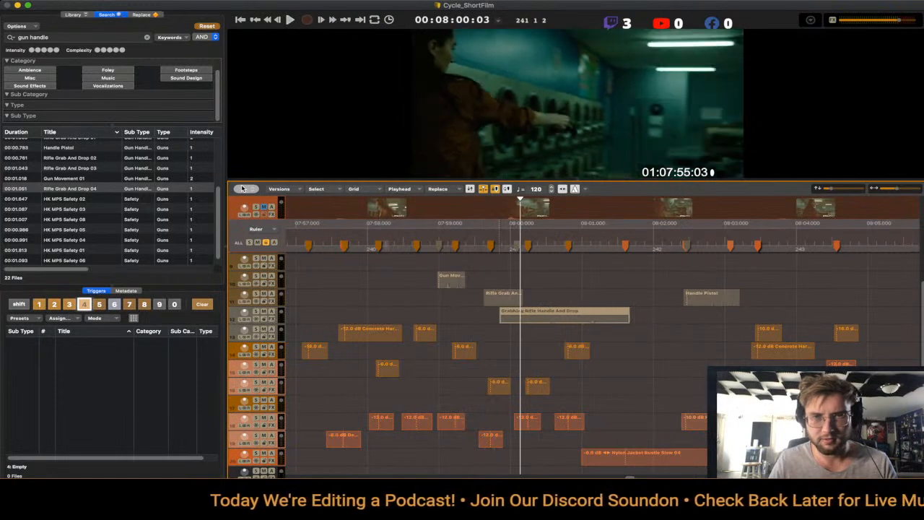
left_click(482, 315)
left_click_drag(503, 297, 484, 298)
key("space")
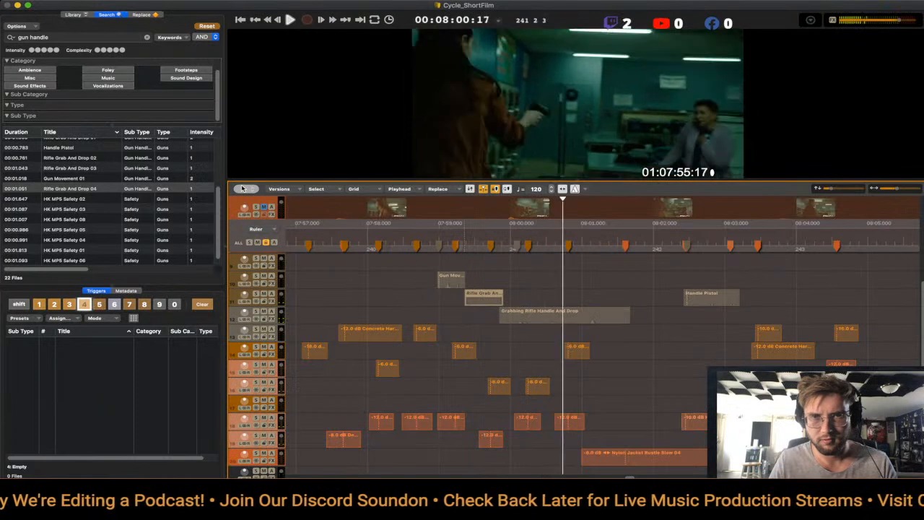
- Nudge the Grabbing Rifle Handle And Drop clip earlier to about 07:59:18, replaying the section to check the timing
left_click_drag(559, 314, 558, 314)
left_click(476, 314)
key("space")
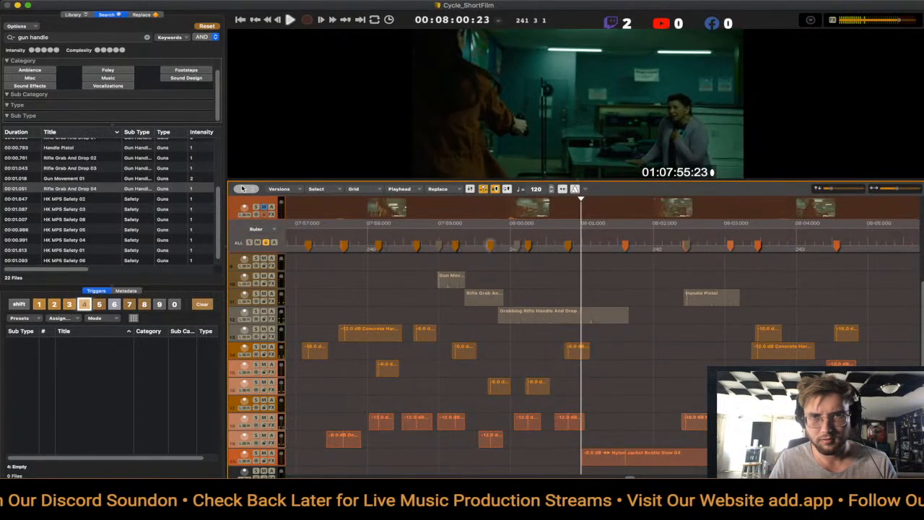
key("space")
left_click_drag(559, 315, 558, 314)
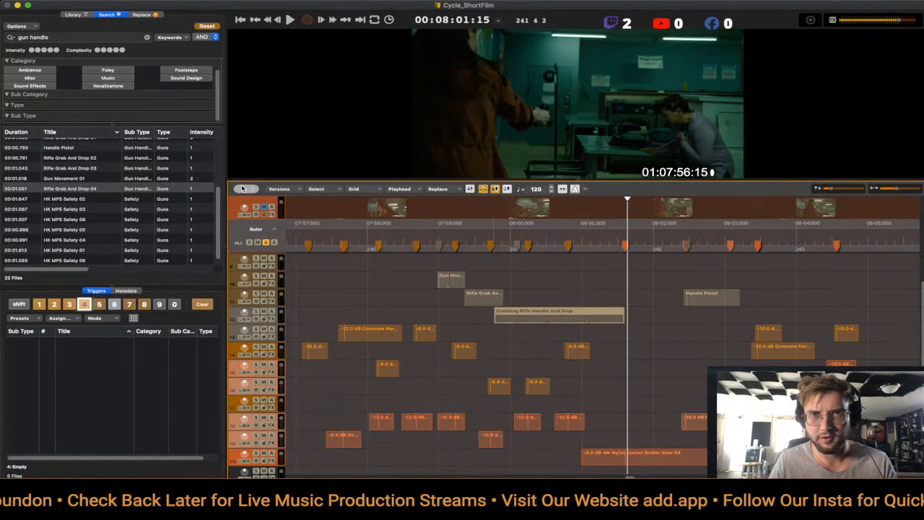
left_click(493, 315)
key("space")
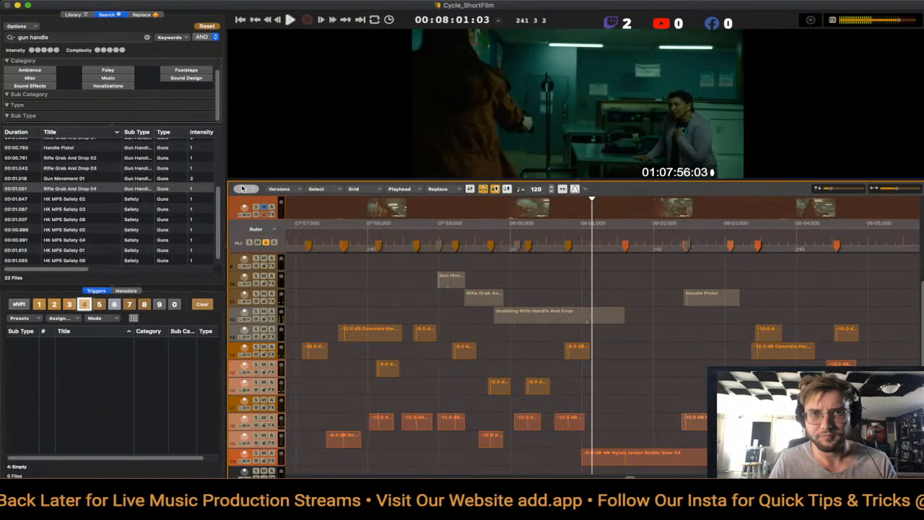
key("space")
key("space")
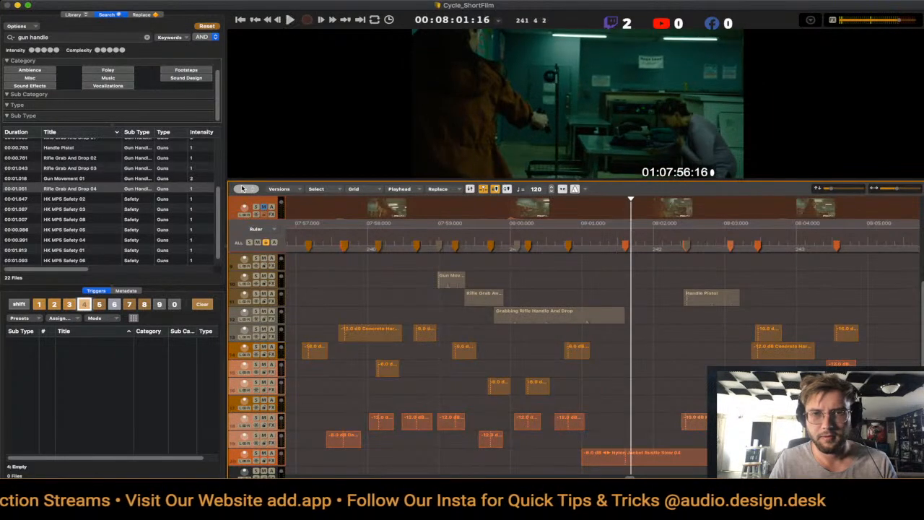
- Trim the end of Grabbing Rifle Handle And Drop to about 08:00:23 and try the Gun Movement clip near 08:01:00 on track 10
left_click_drag(624, 316, 581, 315)
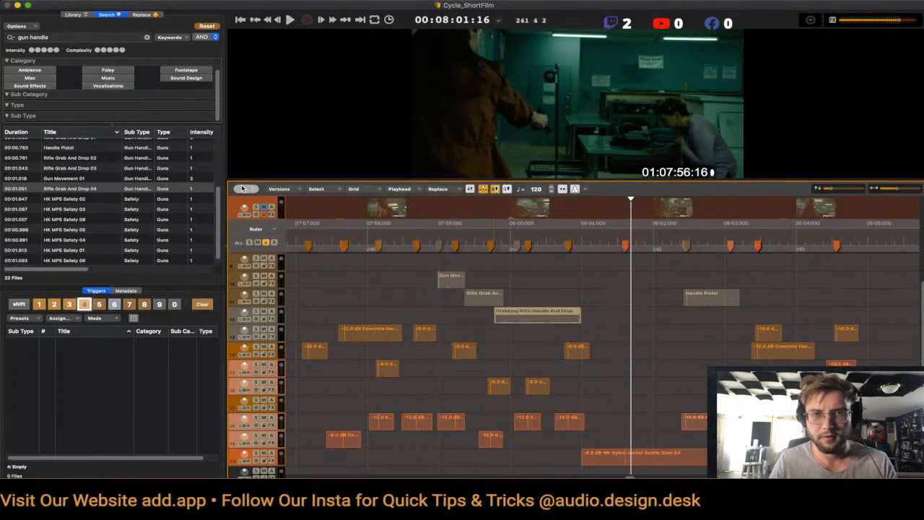
left_click_drag(483, 297, 586, 279)
left_click(559, 279)
key("space")
key("space")
- Set the Gun Movement clip aside at about 08:01:23, and try Handle Pistol near 08:00:23 before parking it at about 08:03:08
left_click_drag(586, 278, 665, 279)
left_click_drag(711, 297, 579, 297)
left_click(555, 298)
key("space")
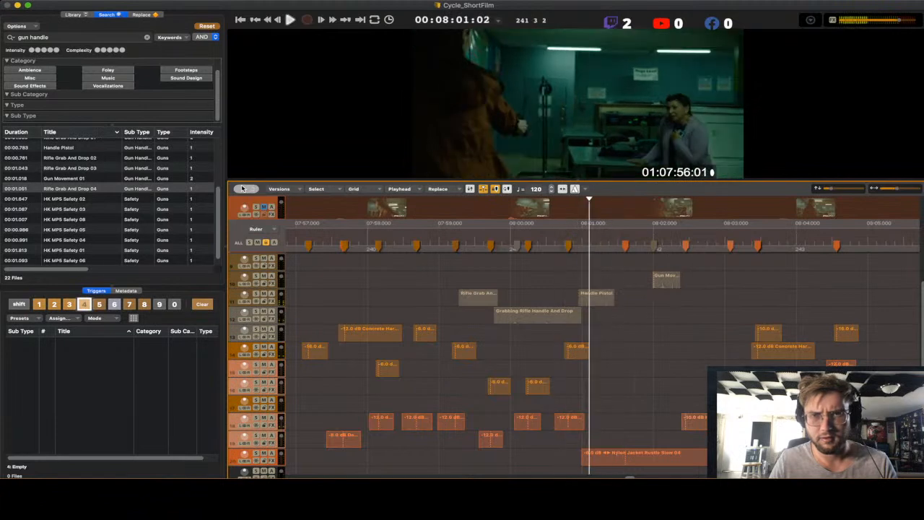
key("space")
left_click(526, 298)
key("space")
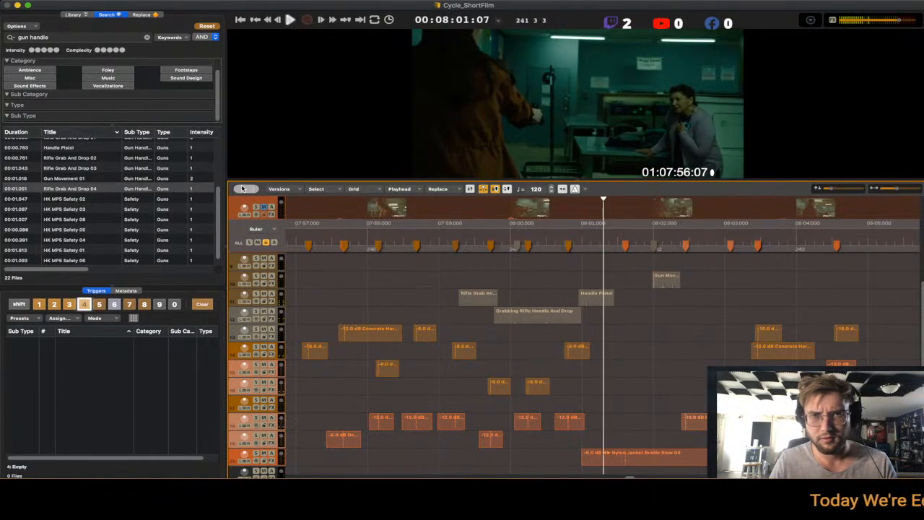
left_click_drag(596, 297, 769, 298)
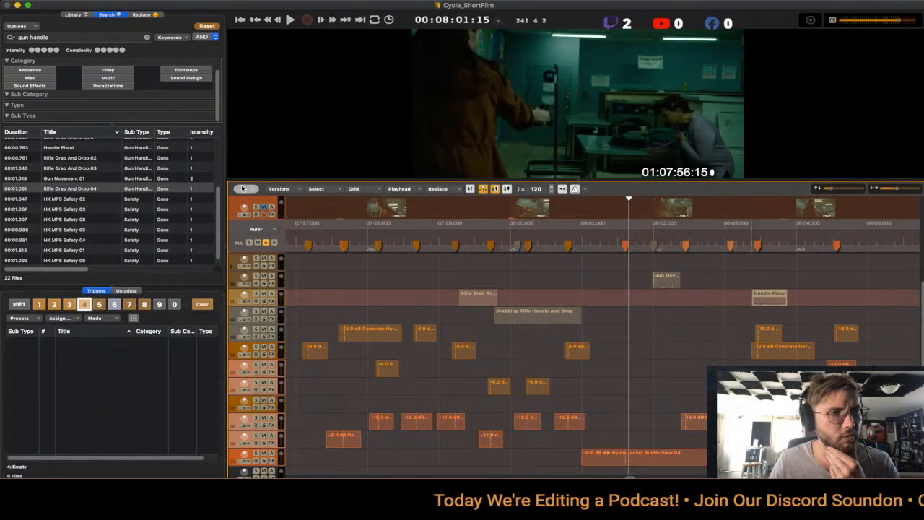
- Audition the rifle grab sounds, add Rifle Grab And Drop 02 on track 10 at about 07:58:19 and play the section
left_click(70, 189)
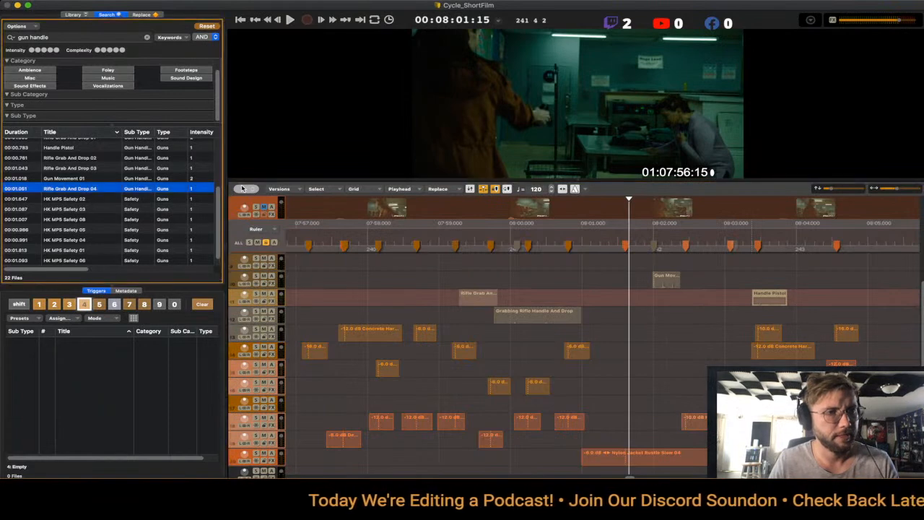
left_click(70, 147)
key("Down")
key("Down")
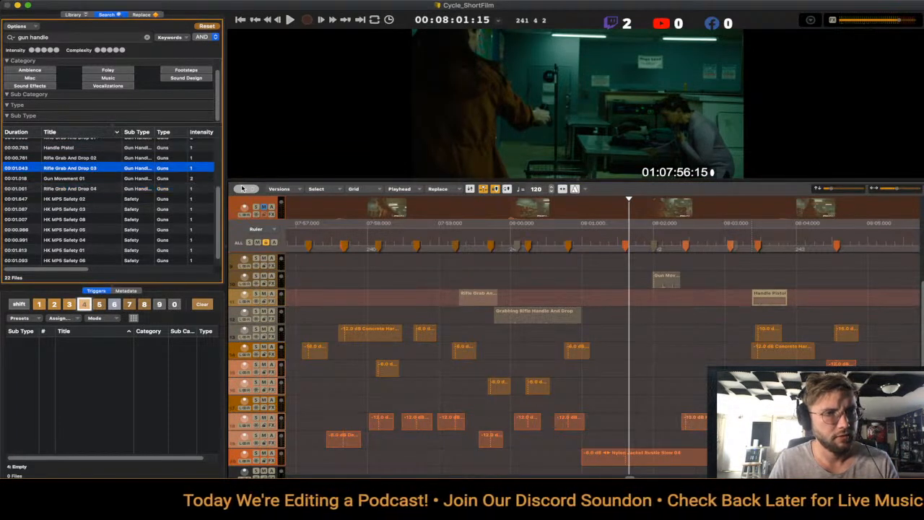
key("Up")
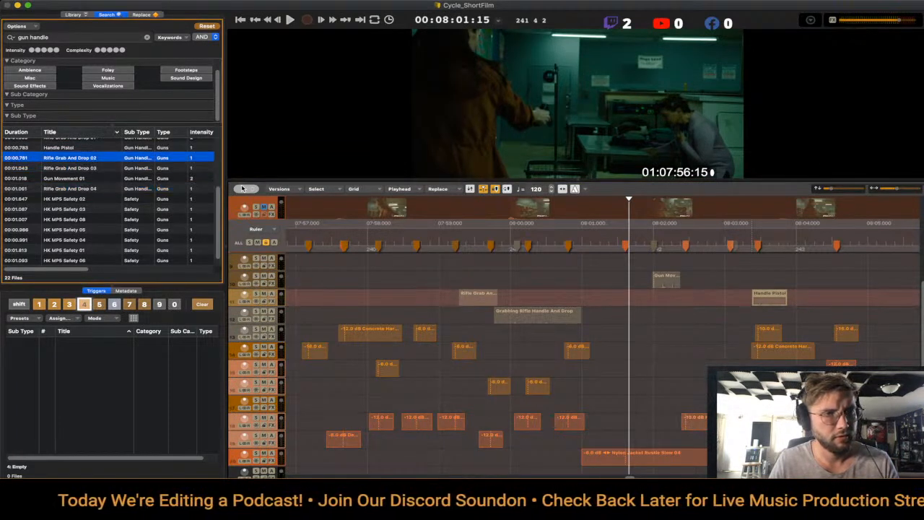
left_click_drag(70, 158, 438, 279)
left_click(408, 279)
key("space")
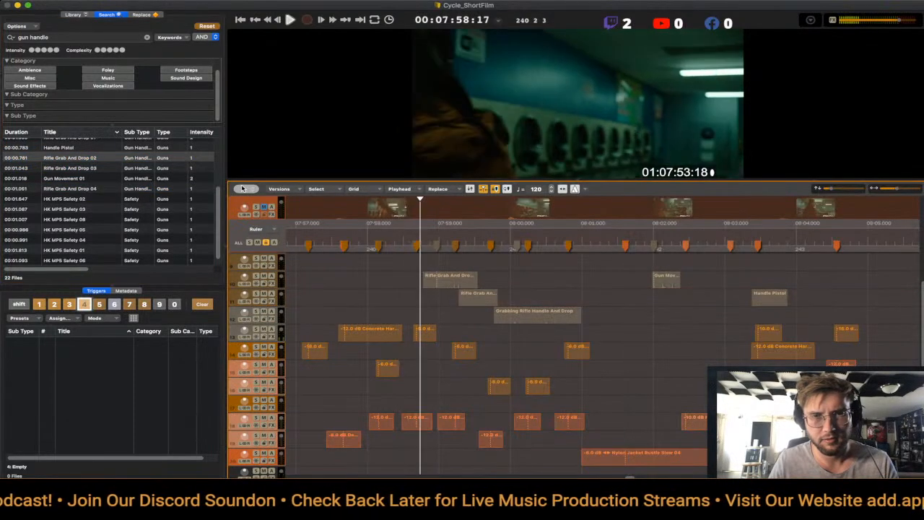
key("space")
key("space")
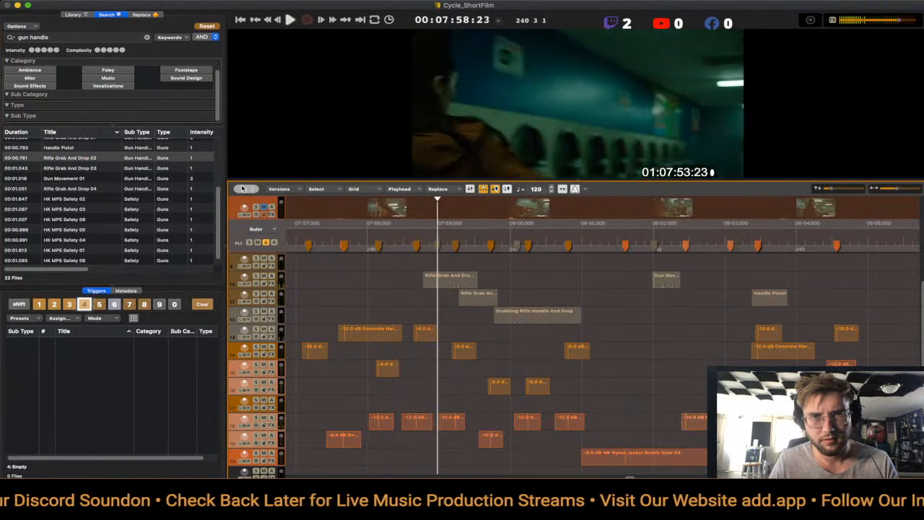
- Nudge the Rifle Grab And Drop 02 clip on track 10 earlier to about 07:58:17 and replay the section
key("space")
key("Left")
key("alt+Left")
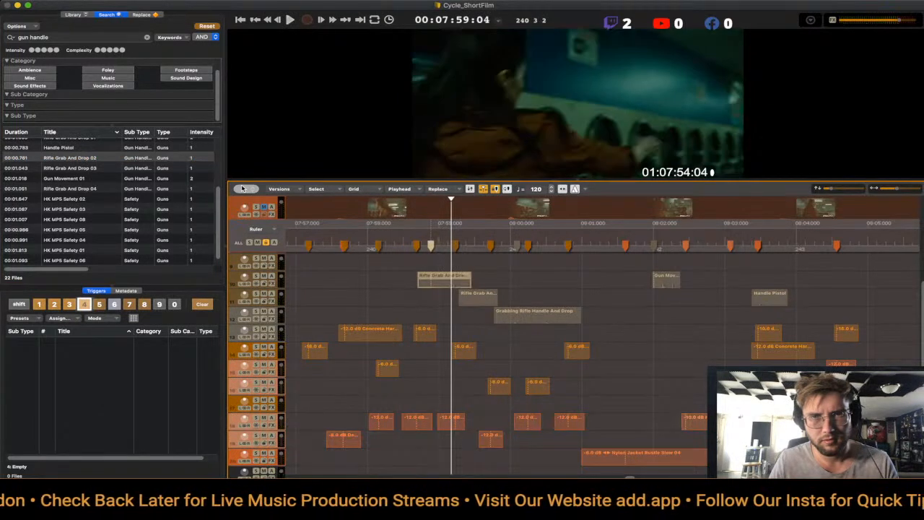
key("space")
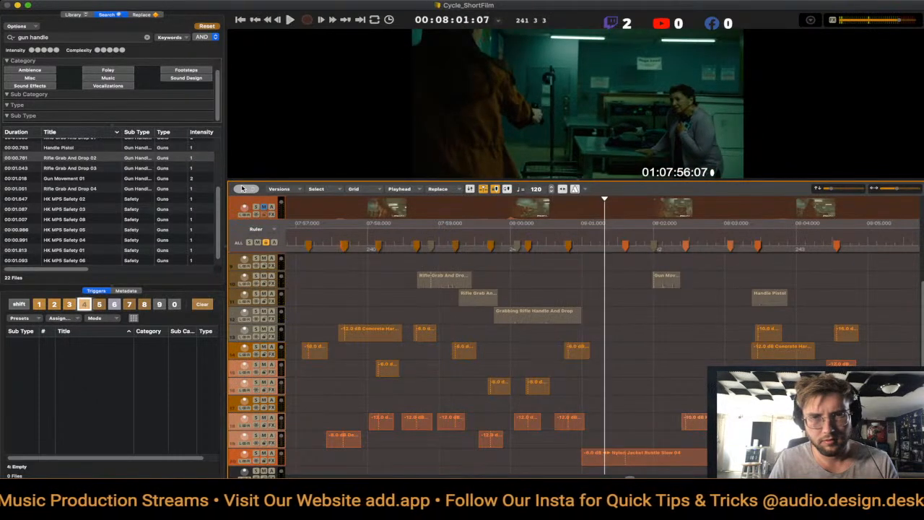
- Shift the track 11 rifle grab clip to about 07:59:09, copy it to about 08:00:22 on the same track and replay the section
left_click(478, 297)
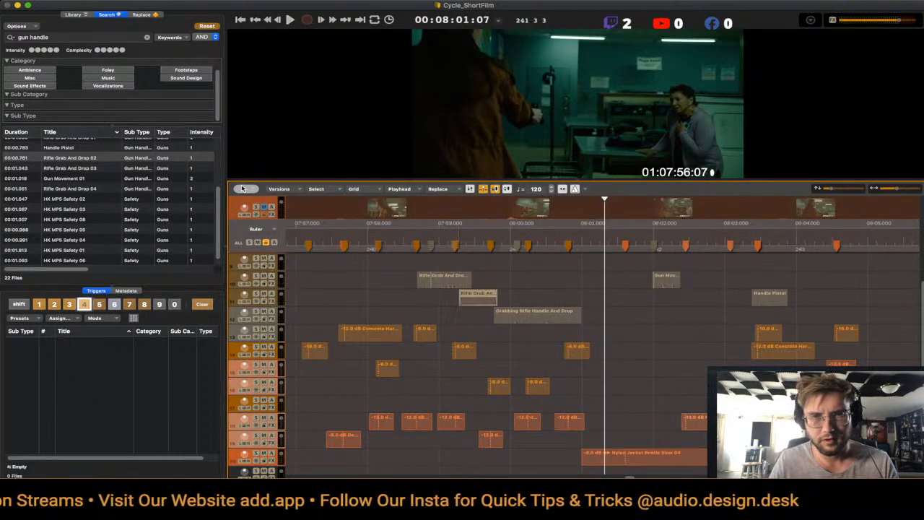
left_click_drag(479, 297, 596, 298)
key("space")
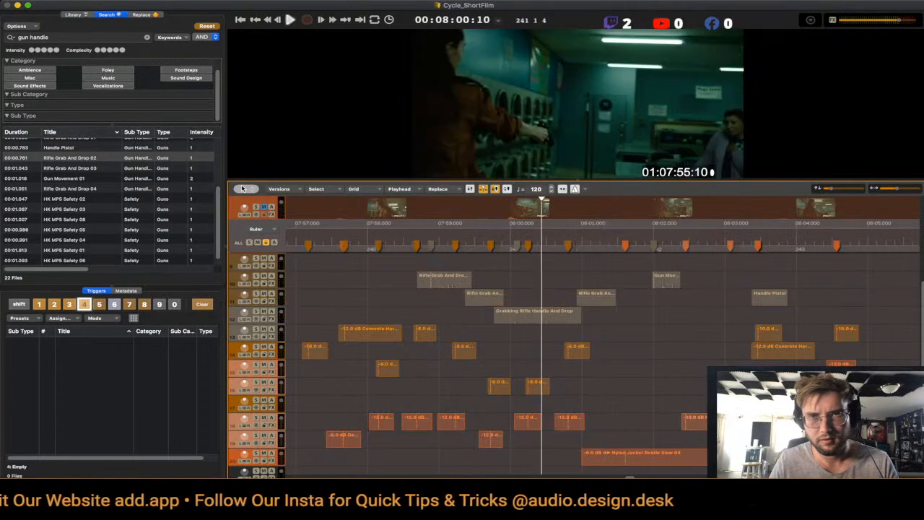
key("space")
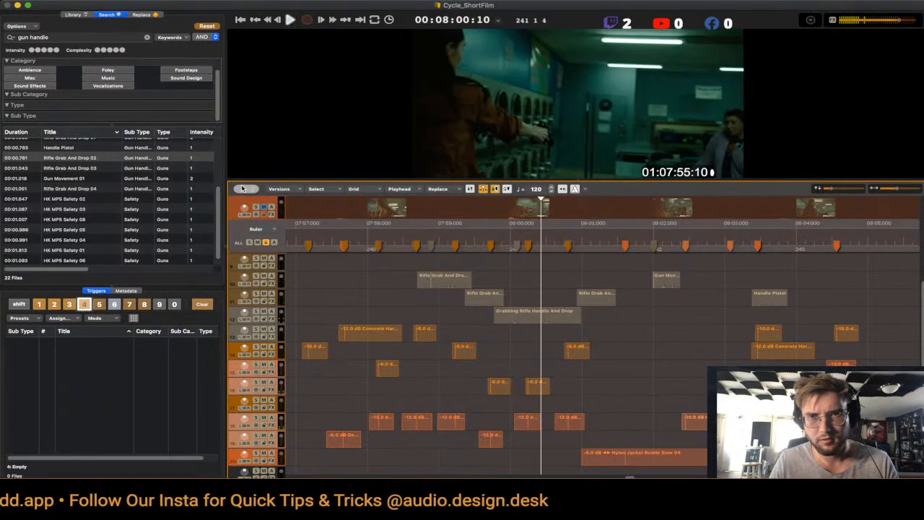
key("space")
key("space")
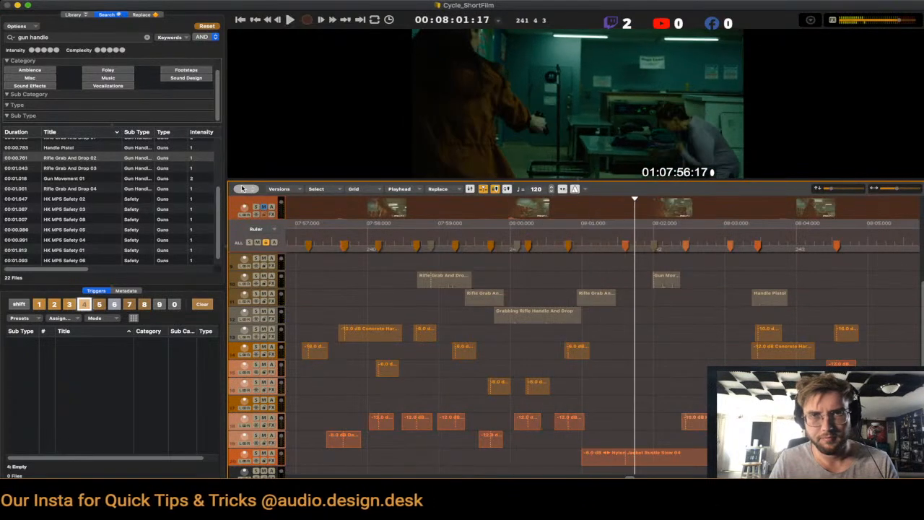
key("space")
key("space")
key("space")
key("space")
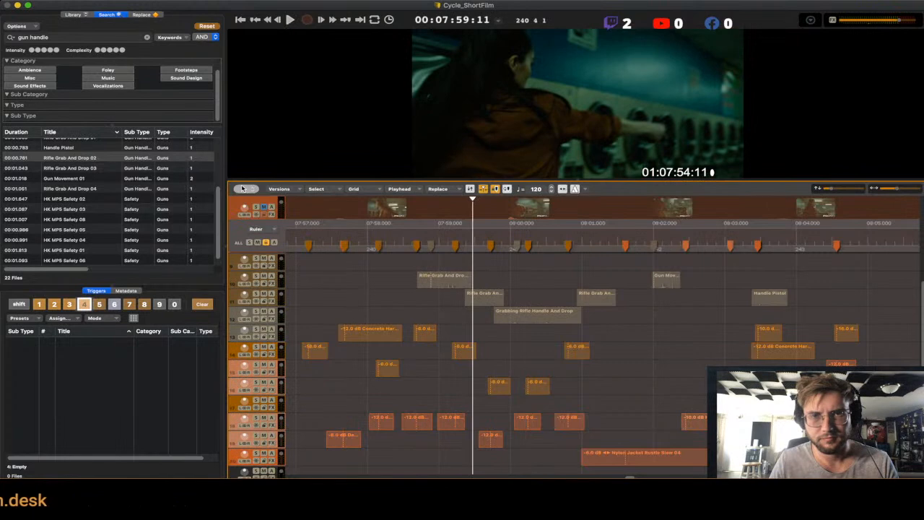
- Trim the start of the first rifle grab clip on track 11, place it at about 07:59:10 and replay the section
left_click_drag(466, 297, 475, 297)
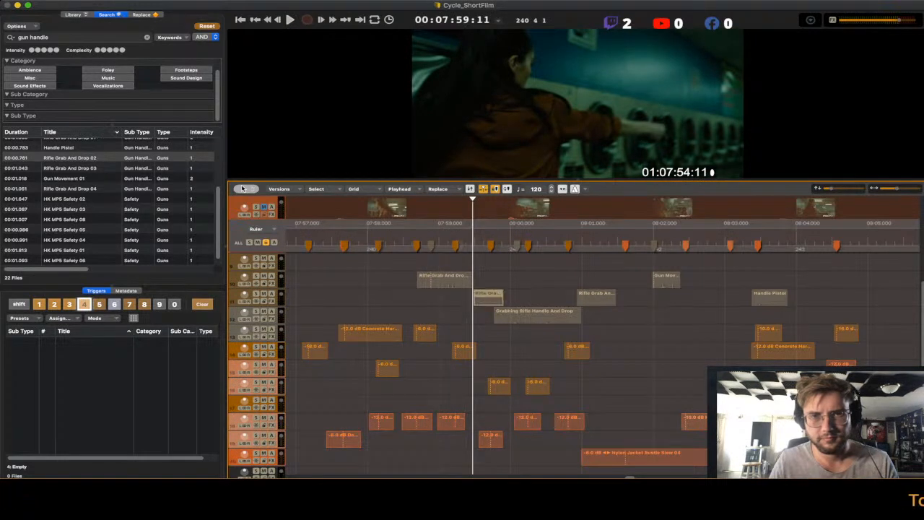
key("space")
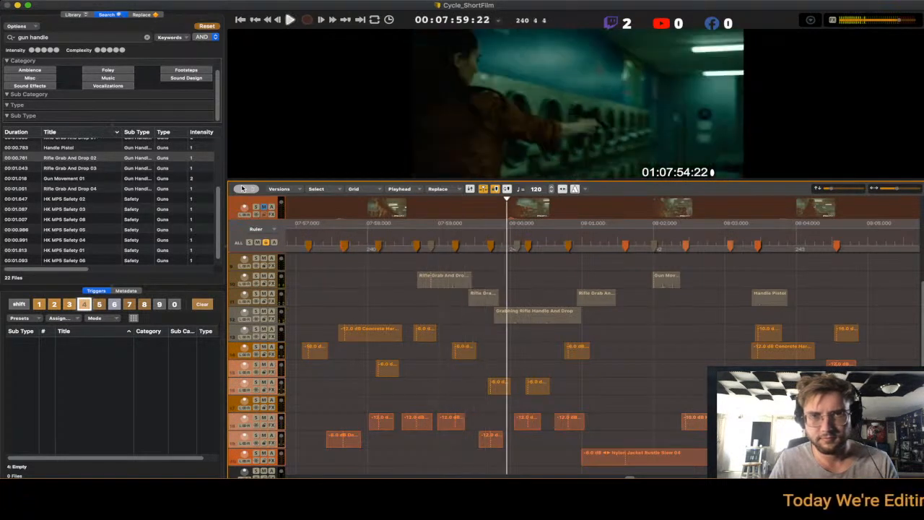
key("space")
key("space")
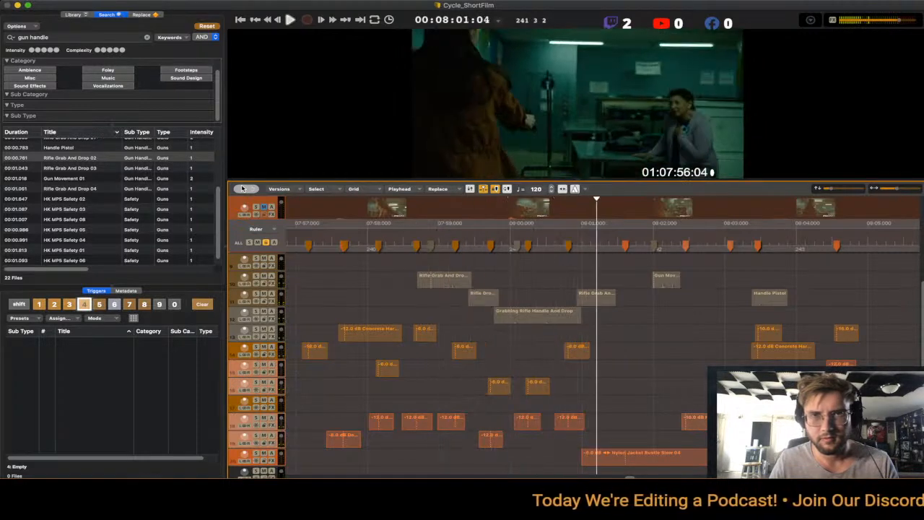
key("space")
- Copy a shortened Grabbing Rifle Handle And Drop clip to about 08:01:09 on track 12, remove the Gun Movement clip and play the section
key("shift+Tab")
left_click_drag(537, 316, 658, 319)
left_click(604, 318)
key("space")
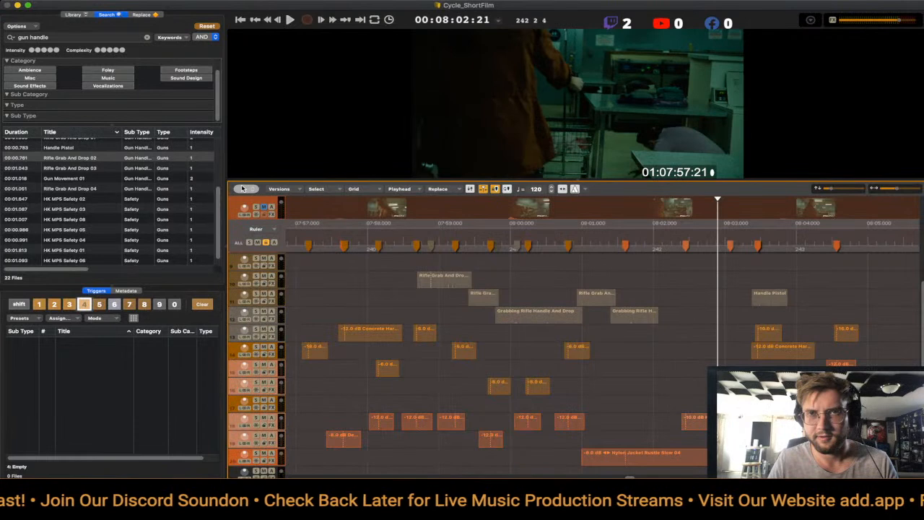
left_click(533, 297)
key("space")
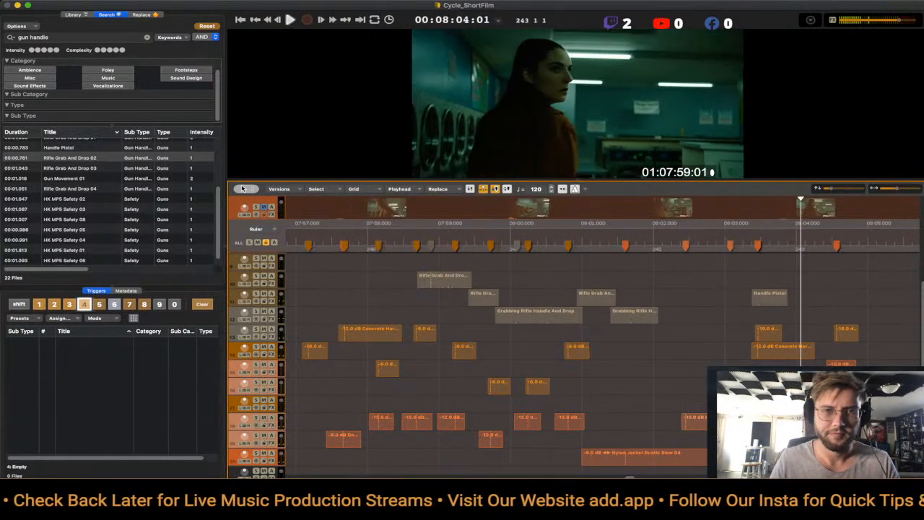
- Remove the Handle Pistol clip, lower the rifle grab clip on track 10 to -6.0 dB and replay the section
left_click(308, 297)
key("space")
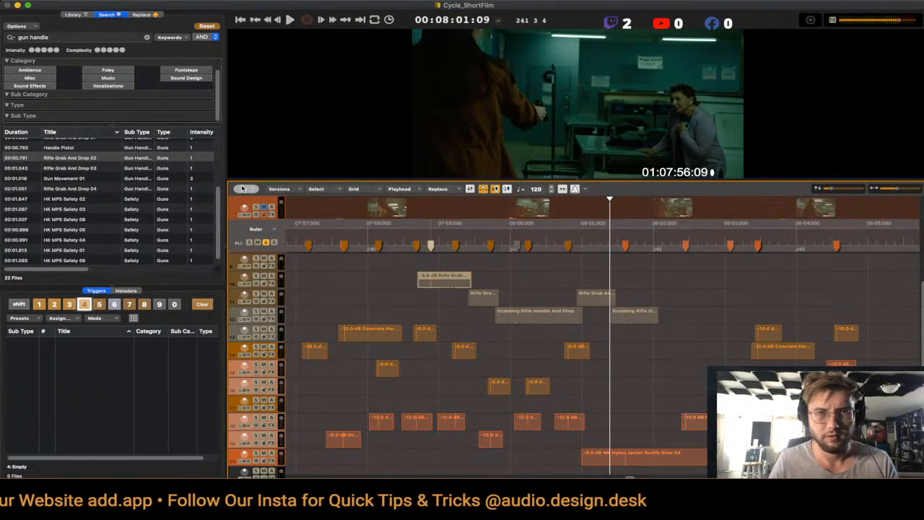
left_click(375, 297)
key("space")
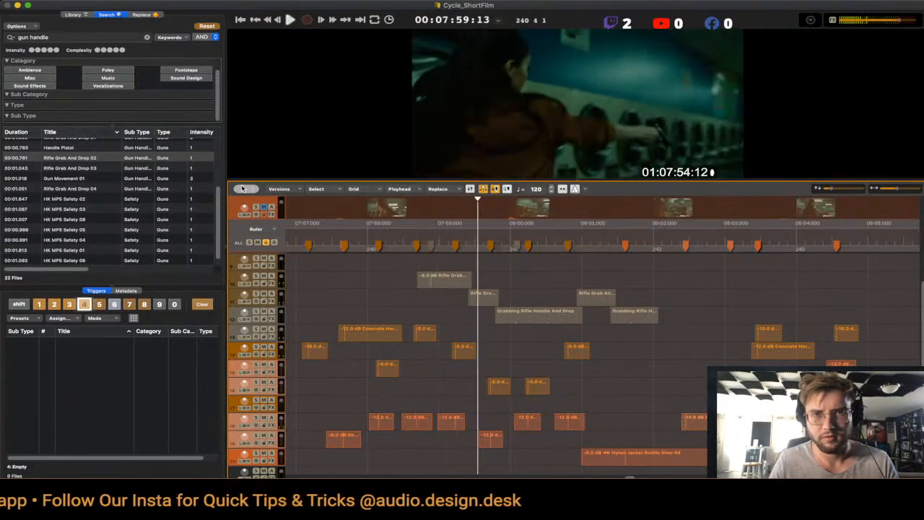
key("space")
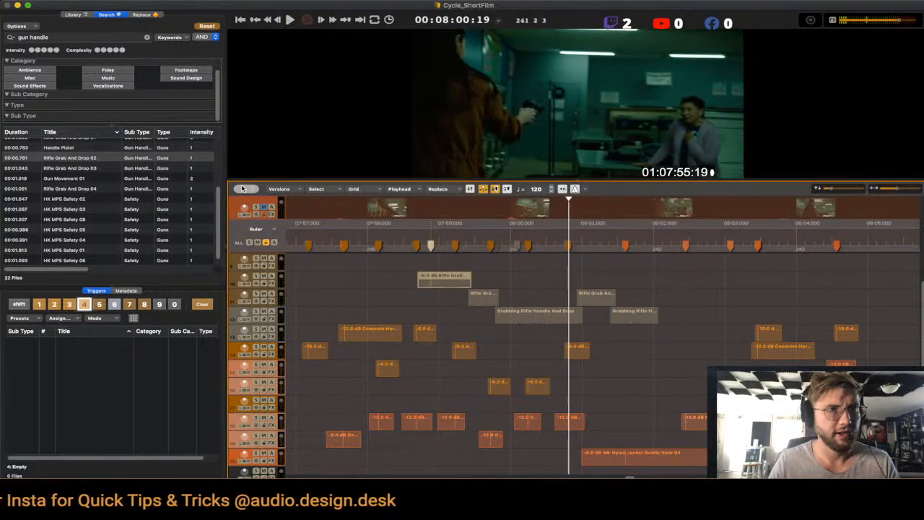
- Search the sound library for "pistol cock" and return focus to the timeline
key("super+f")
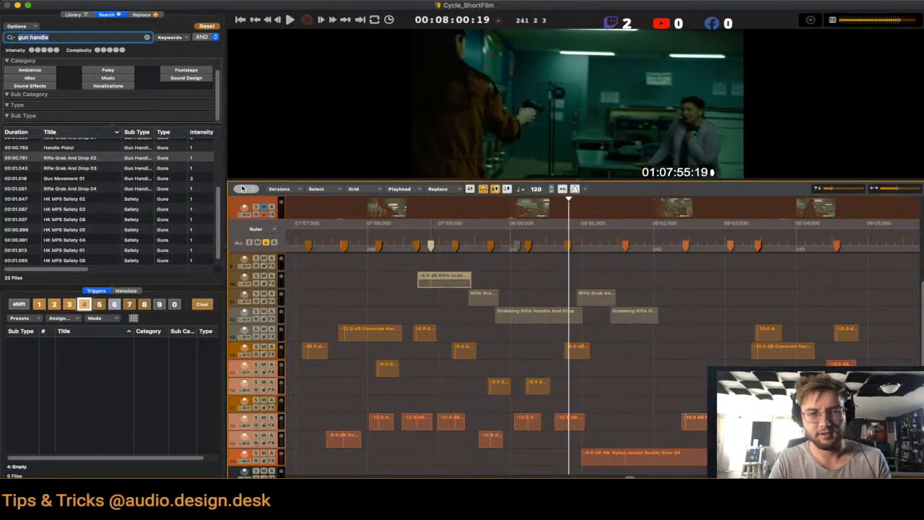
type("pi")
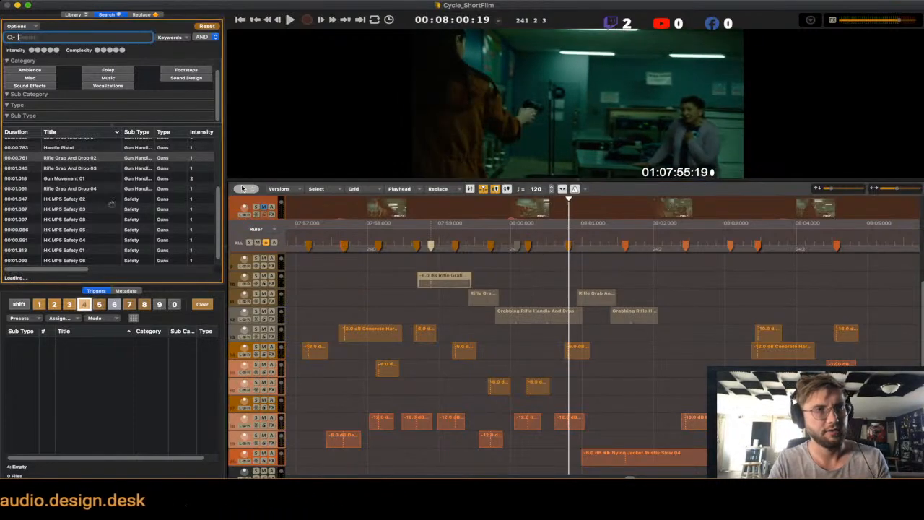
type("stol coc")
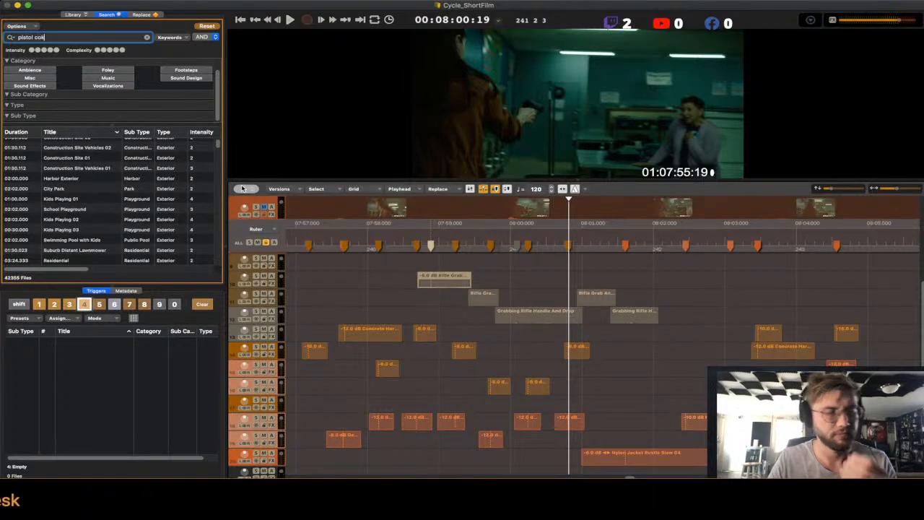
type("k")
key("Return")
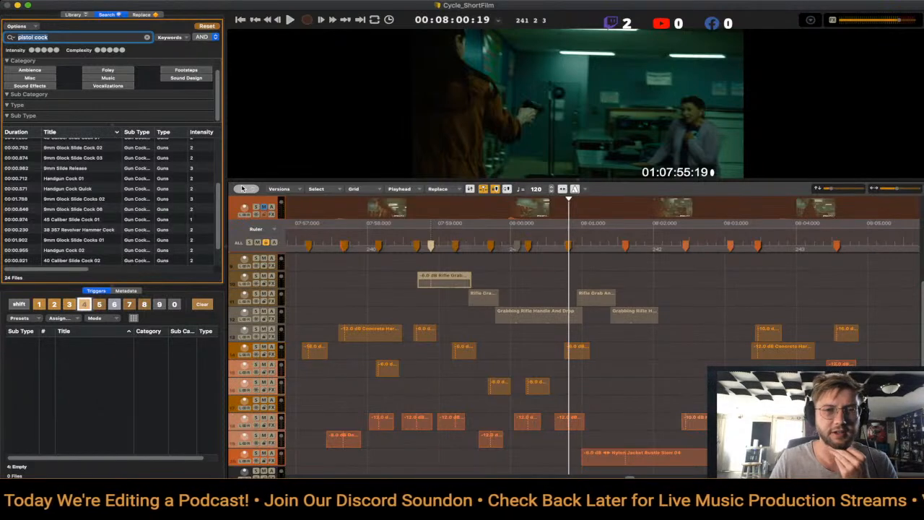
key("Escape")
key("Escape")
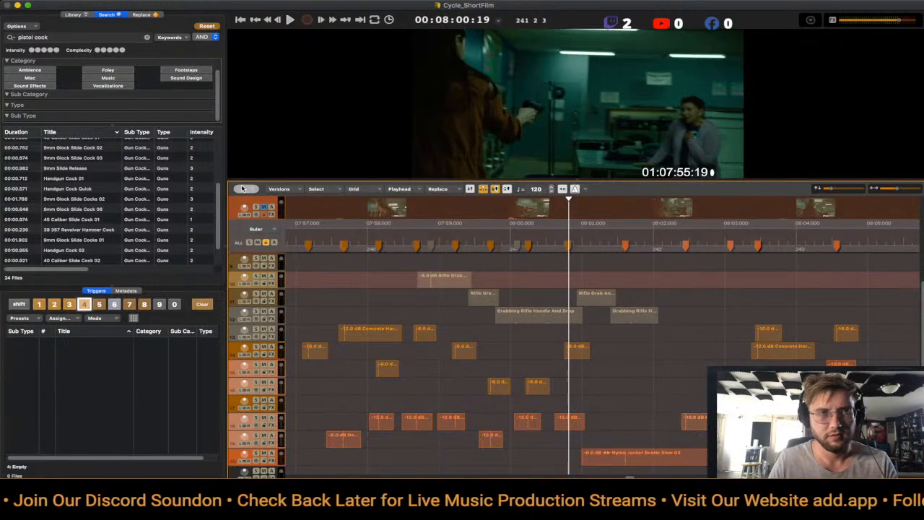
key("Down")
key("Down")
key("Down")
key("Down")
key("Down")
key("Down")
key("Down")
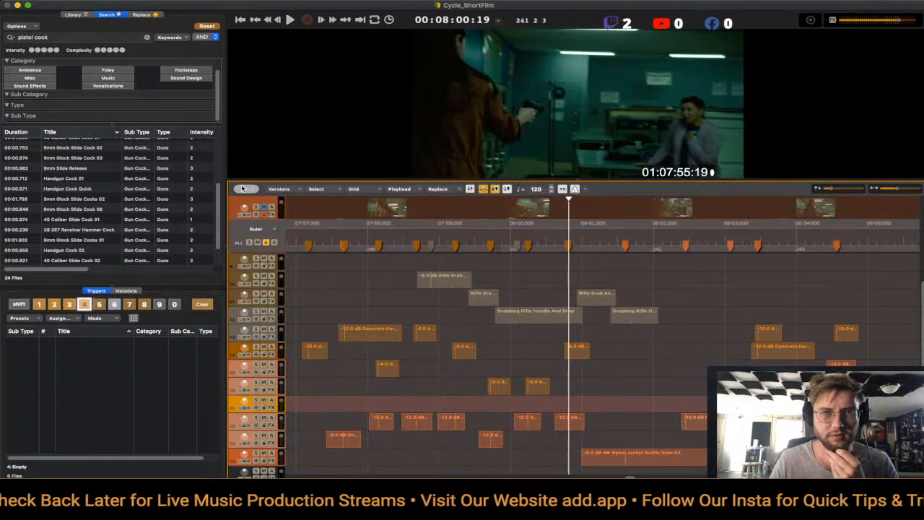
key("super+Tab")
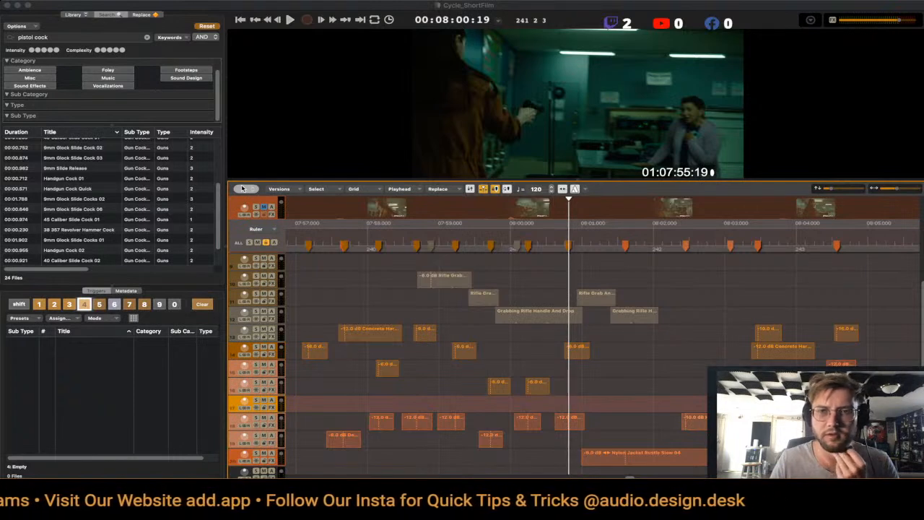
key("super+Tab")
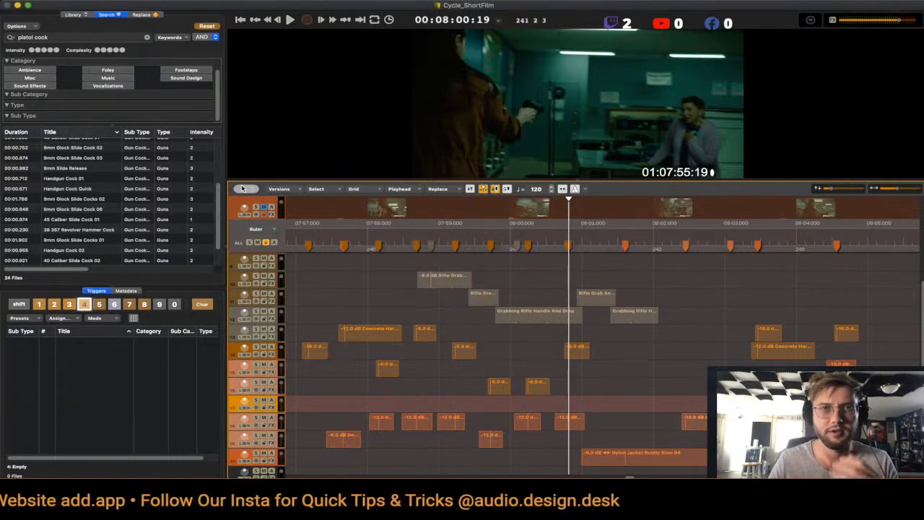
key("super+Tab")
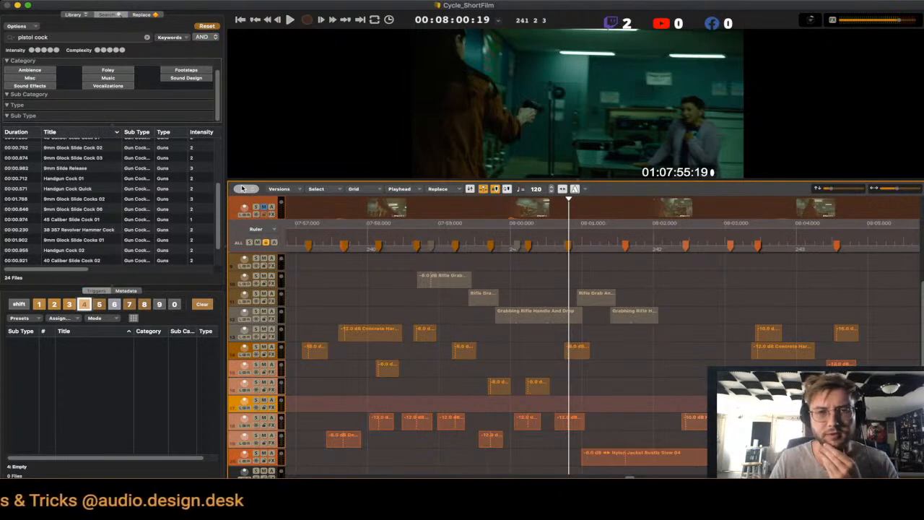
key("super+Tab")
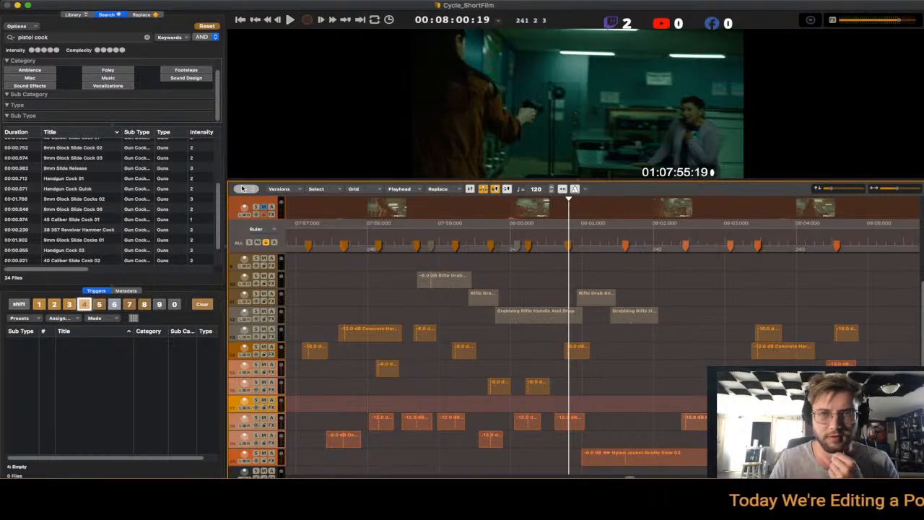
key("super+Tab")
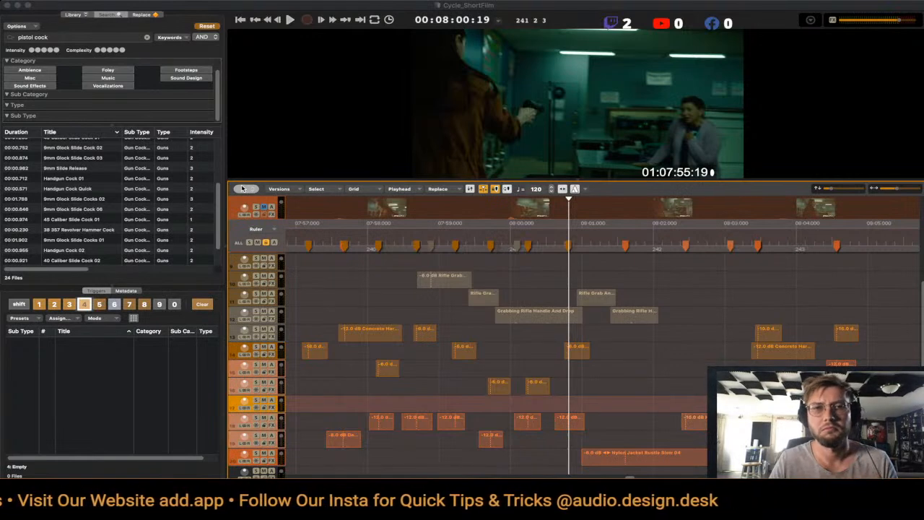
- Lower the four rifle grab and rifle handle clips on tracks 11 and 12 to -4.0 dB and replay the section
left_click(242, 189)
key("Left")
key("space")
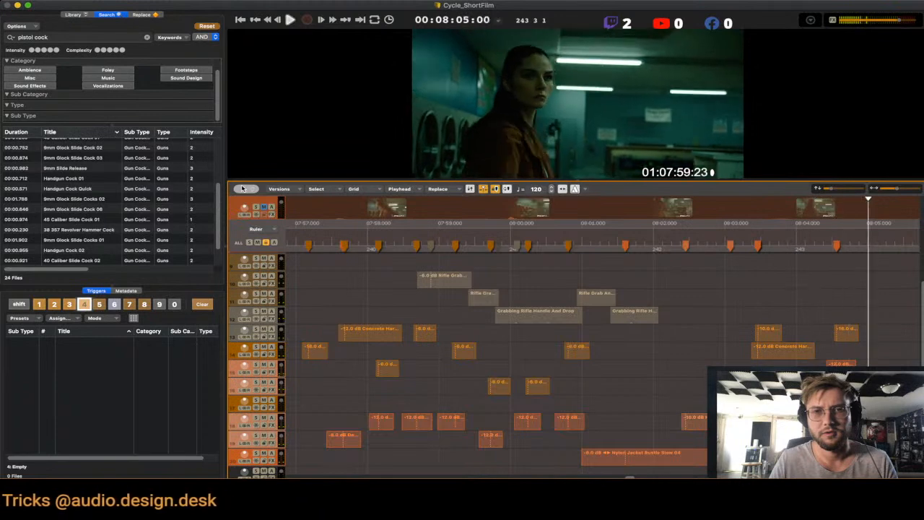
left_click_drag(656, 332, 470, 300)
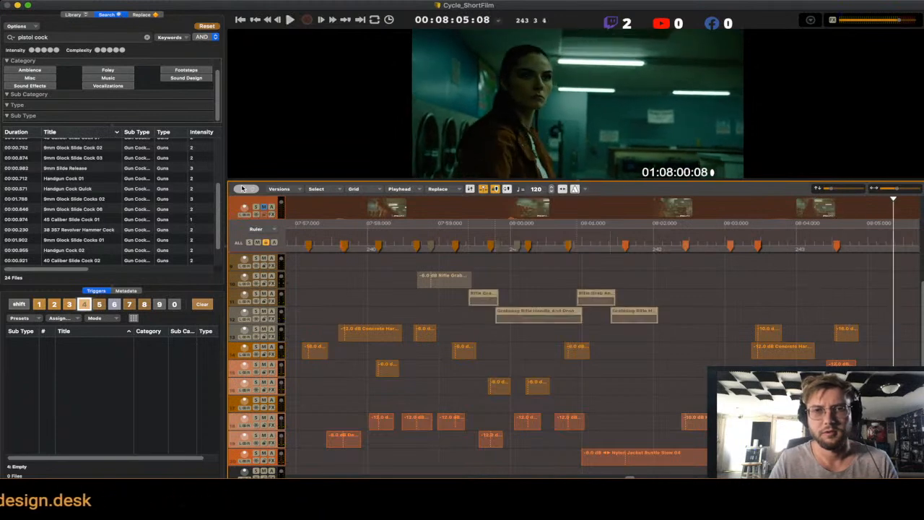
key("minus")
key("minus")
left_click(417, 297)
key("space")
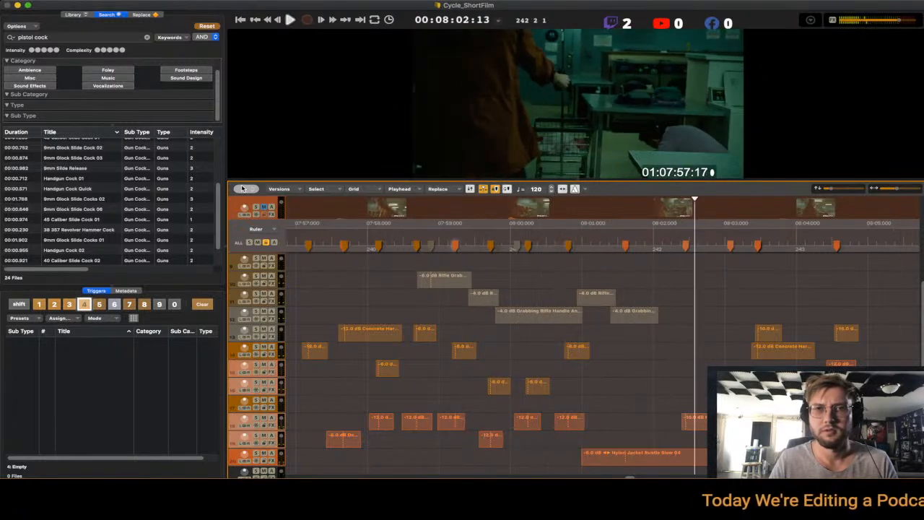
key("space")
key("space")
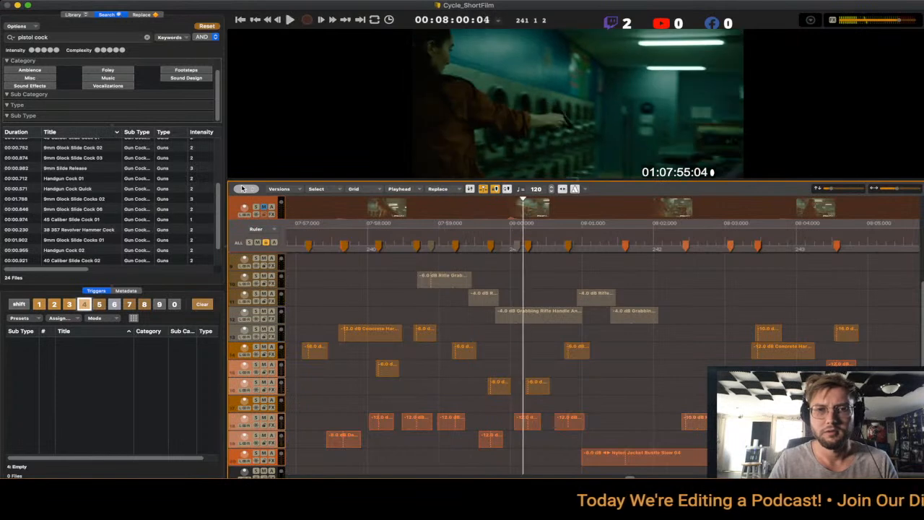
- Remove the level reduction from the first rifle grab clip on track 11, lengthen it to span about 07:59:08 to 07:59:21, and replay
key("space")
key("space")
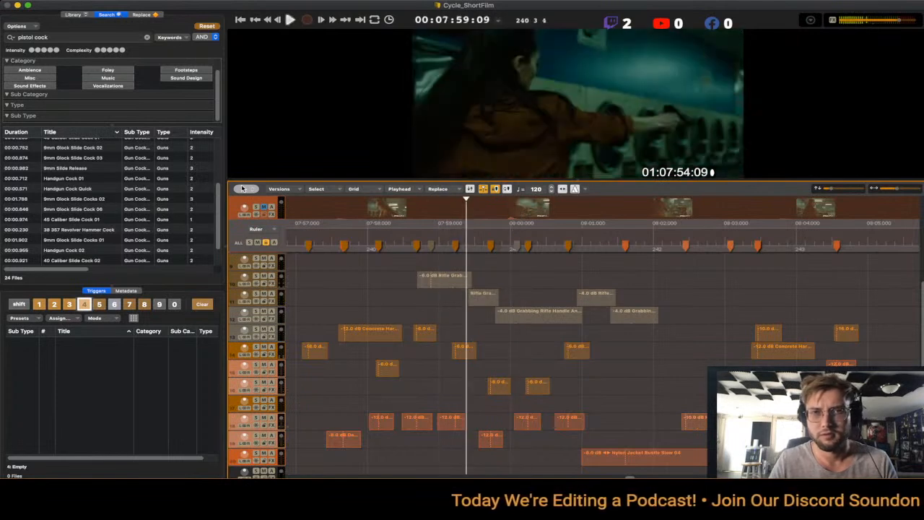
key("space")
key("space")
key("space")
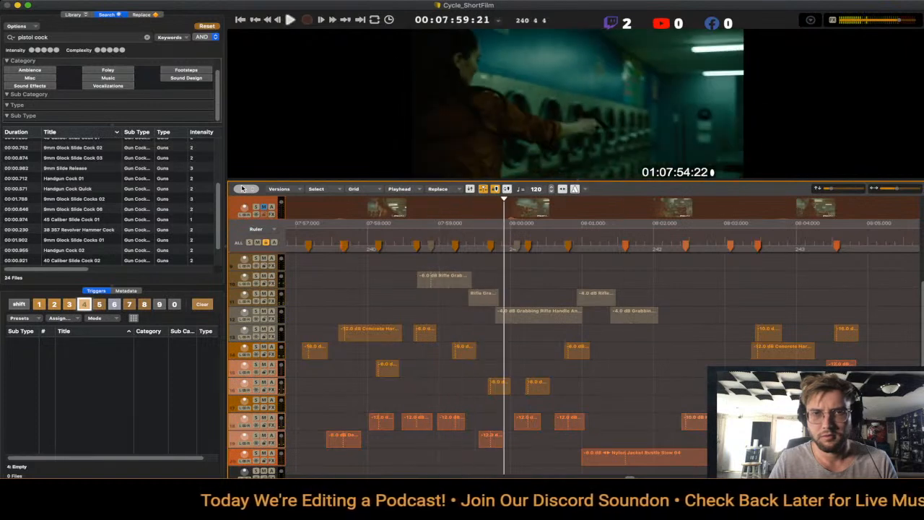
mouse_move(469, 298)
left_mouse_down()
mouse_move(458, 298)
mouse_move(480, 297)
left_mouse_up()
key("space")
key("space")
key("space")
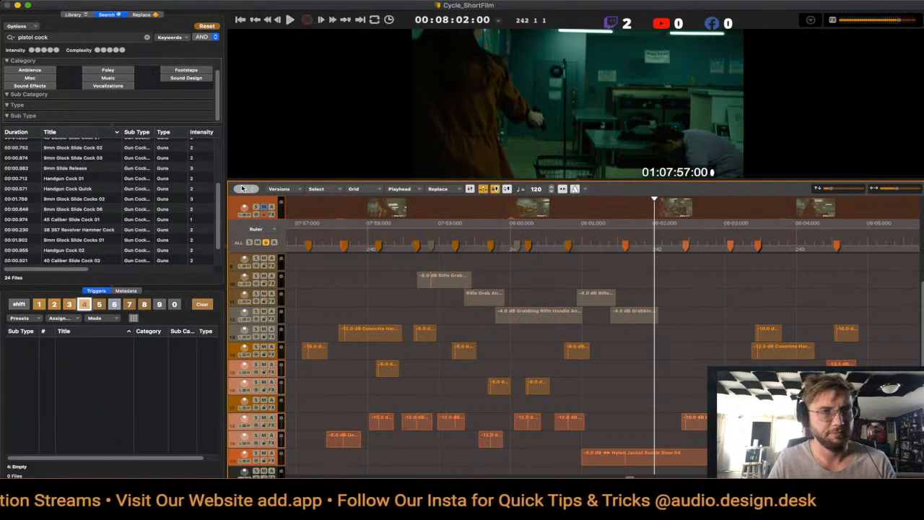
- Add Handgun Cock 02 on track 9 and nudge it to start at about 07:58:21
left_click(64, 250)
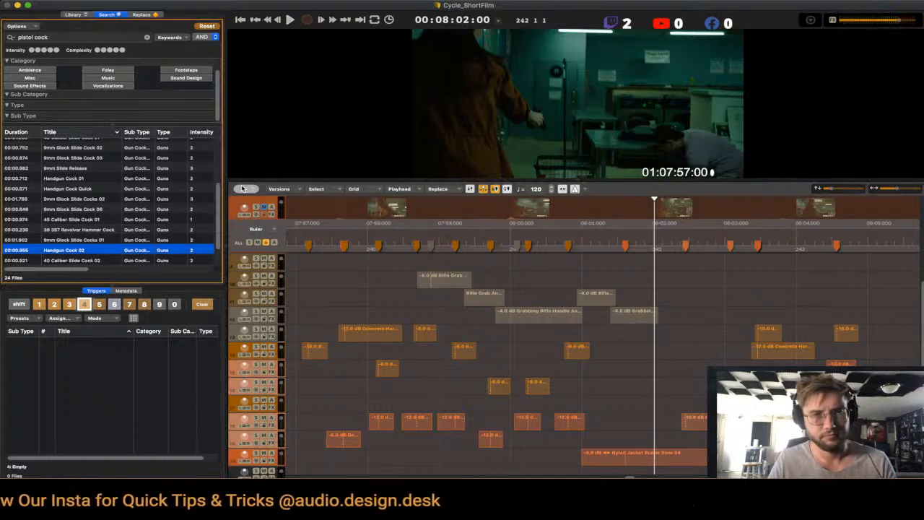
key("Left")
key("Right")
key("Return")
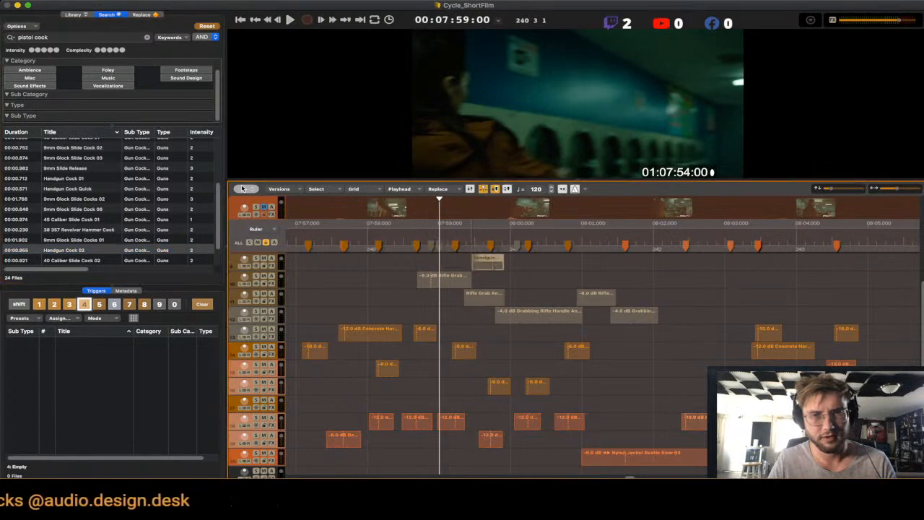
key("comma")
key("comma")
key("comma")
key("comma")
key("comma")
key("comma")
key("comma")
key("comma")
key("comma")
key("comma")
key("comma")
key("comma")
key("comma")
key("comma")
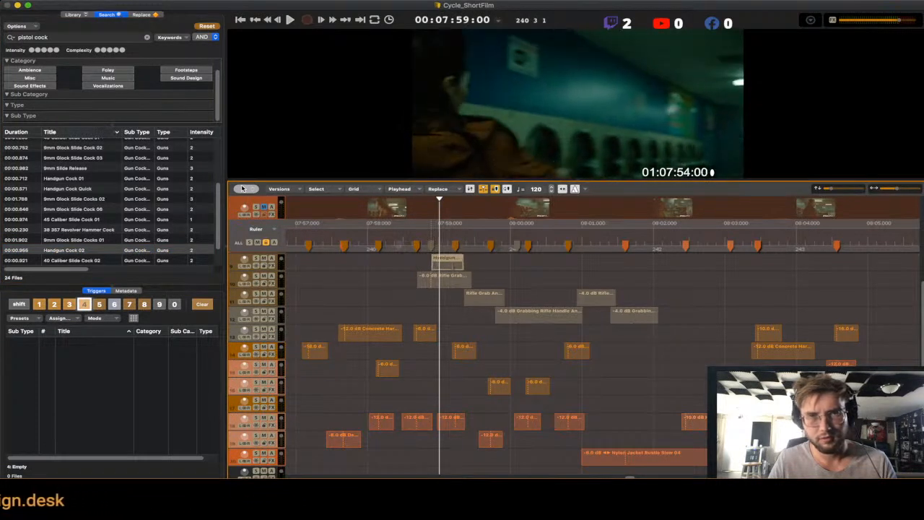
- Replay the section and nudge the first rifle grab clip on track 11 to start at about 07:59:07
key("Left")
key("space")
key("space")
key("Right")
key("Right")
key("Right")
key("Right")
key("Right")
key("Right")
key("Right")
key("Right")
key("Right")
key("Right")
key("Right")
key("Right")
key("Right")
key("Right")
key("Right")
key("Right")
key("Right")
key("Right")
key("Right")
key("Right")
key("Right")
key("Right")
key("Right")
key("Right")
key("Right")
key("Right")
key("Right")
key("Right")
key("Right")
key("Right")
key("Right")
key("Right")
key("Right")
key("Right")
key("Right")
key("Right")
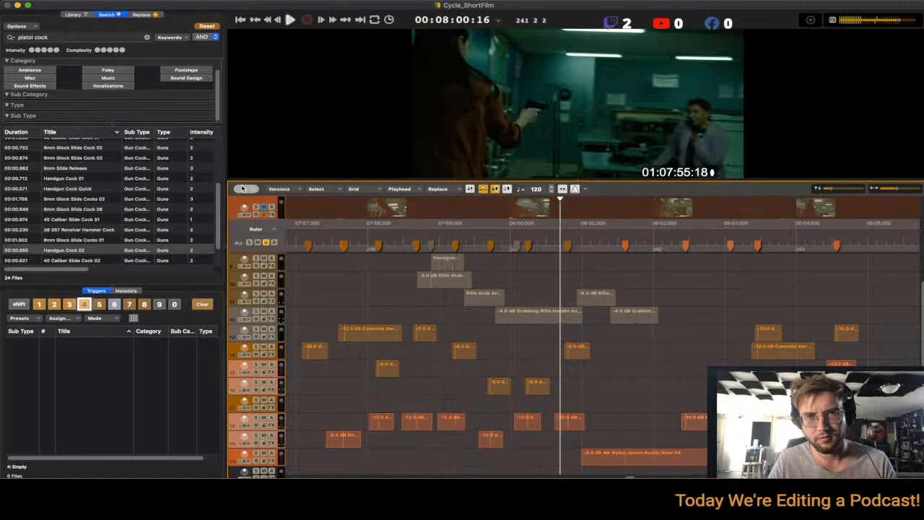
key("alt+Left")
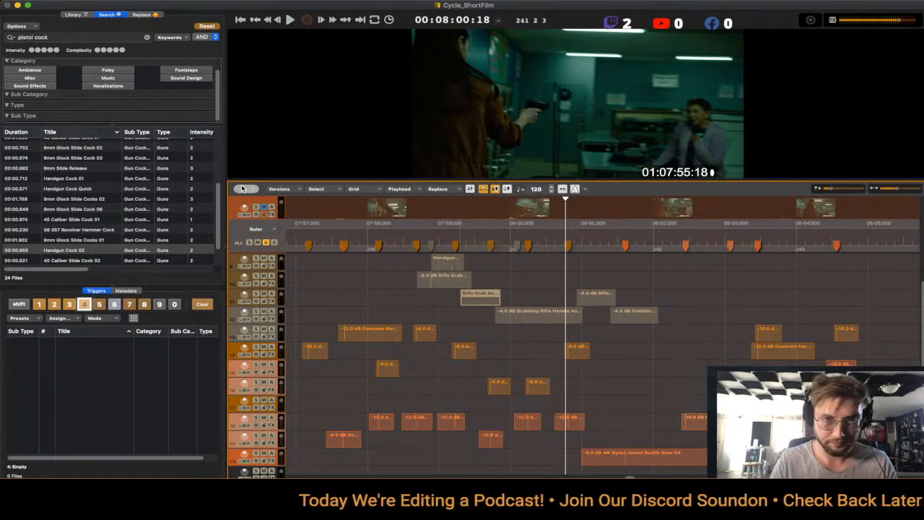
- Replay the section, then lower the handgun cock clip on track 9 to -6.0 dB and the track 10 rifle grab clip to -8.0 dB
key("Left")
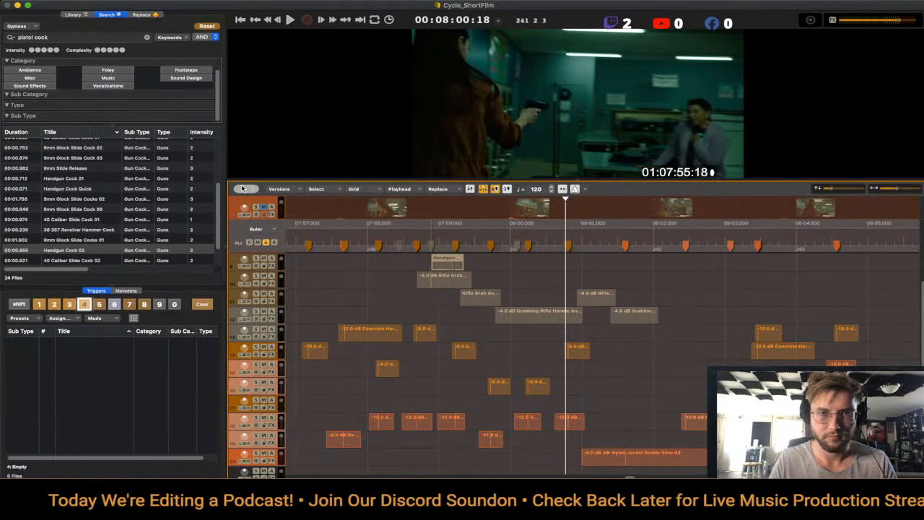
key("space")
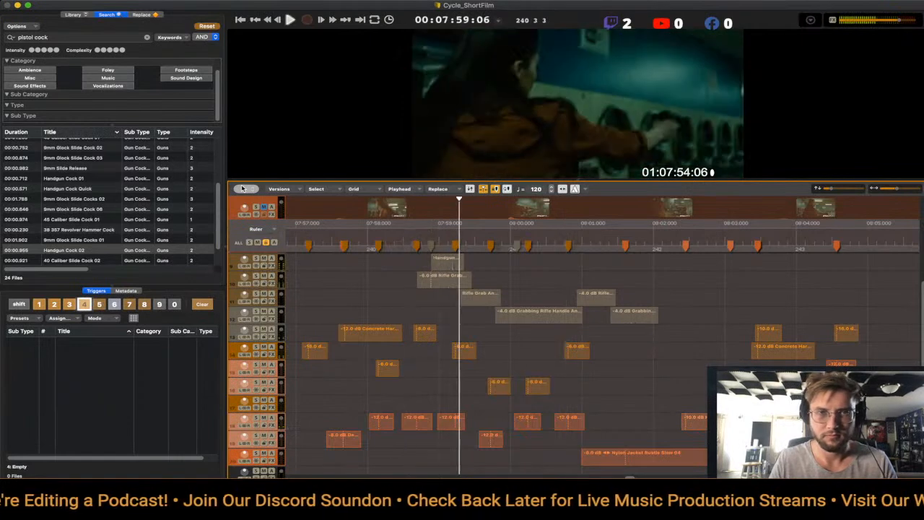
key("Left")
key("Down")
key("Down")
key("shift+Up")
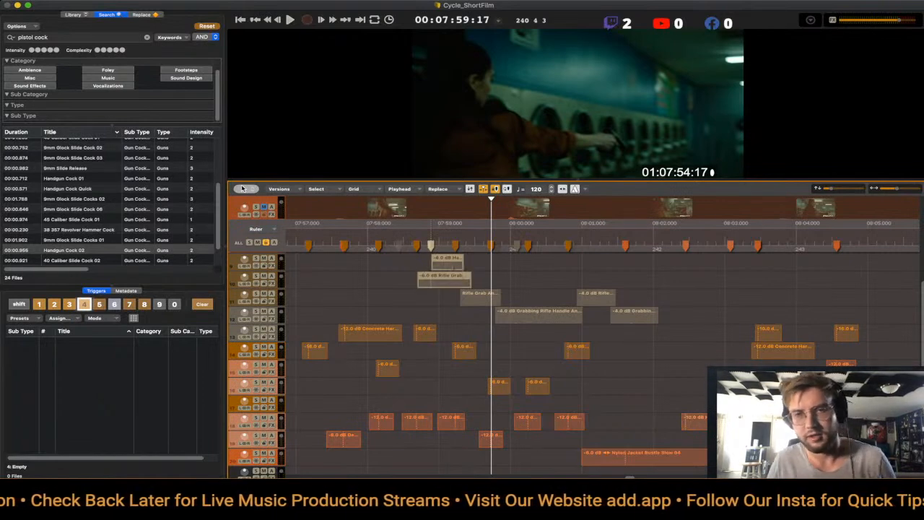
key("Down")
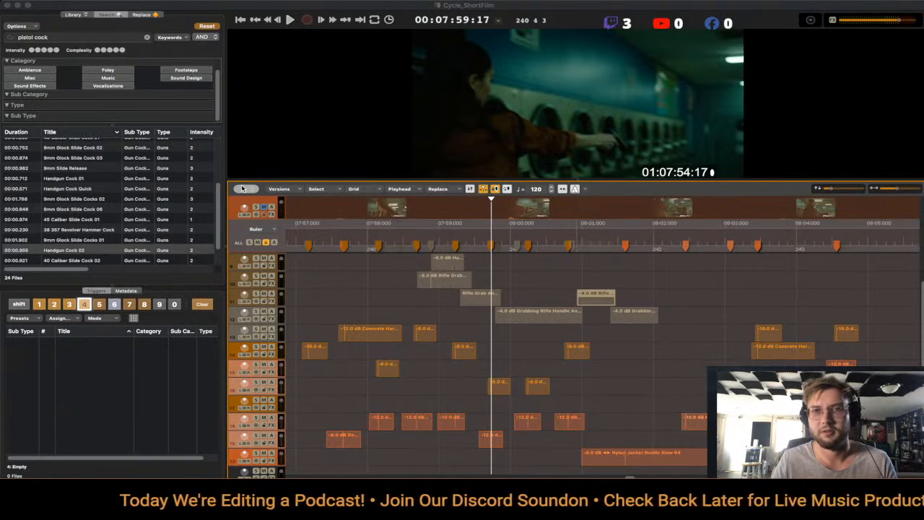
- Play the section from about 07:57:10 to review the gun handling balance, then return the playhead to 07:56:23
left_click(242, 188)
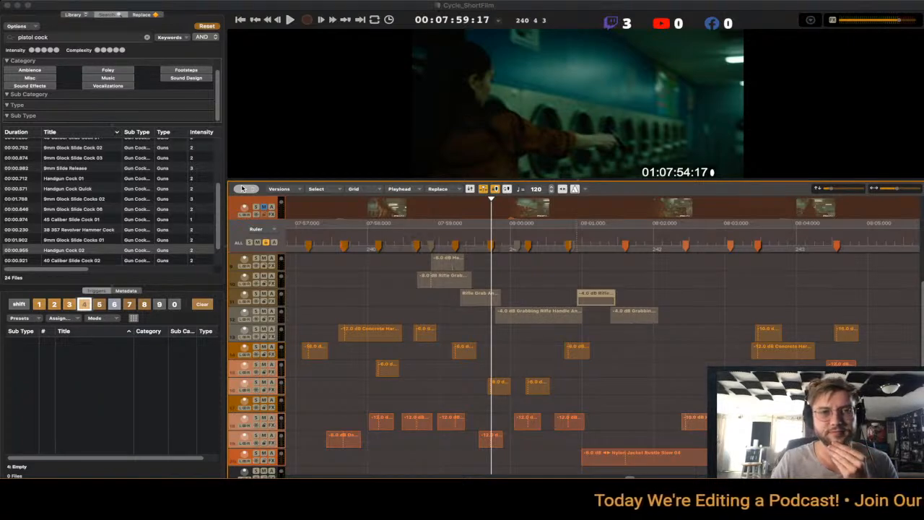
left_click(327, 296)
left_click(327, 296)
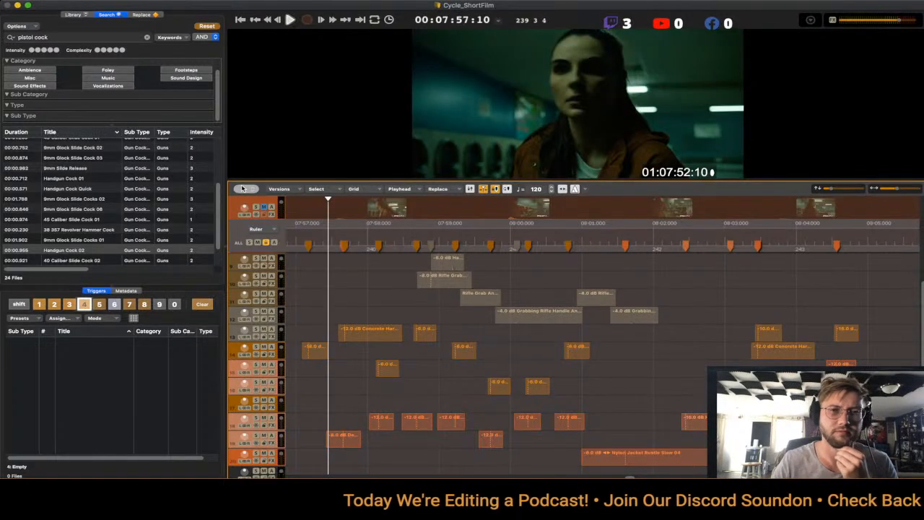
key("space")
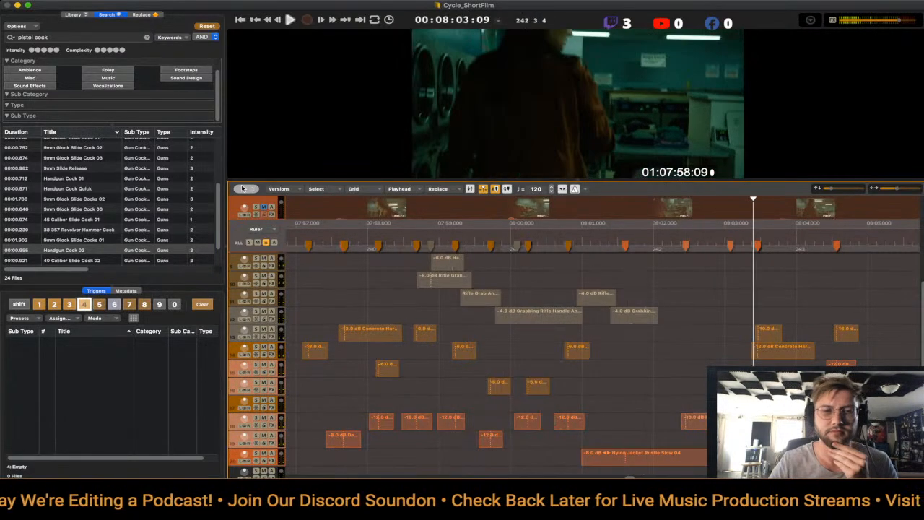
key("space")
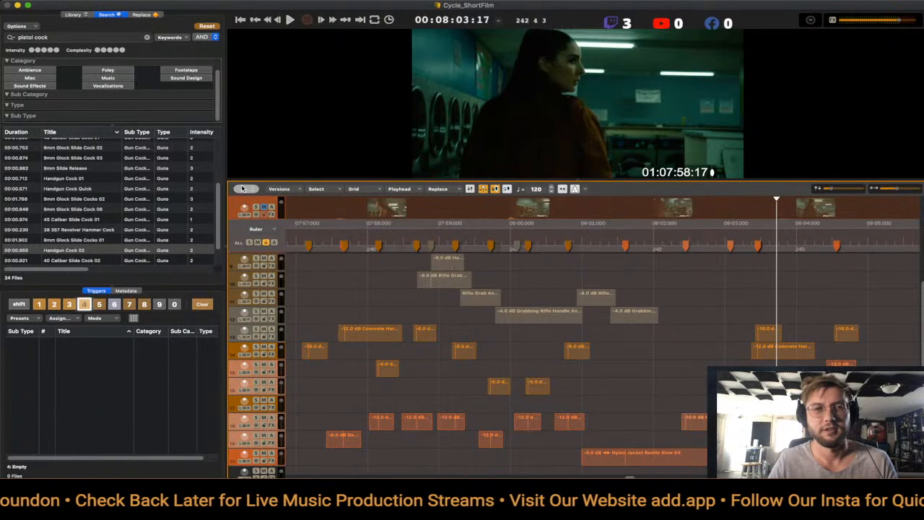
key("Return")
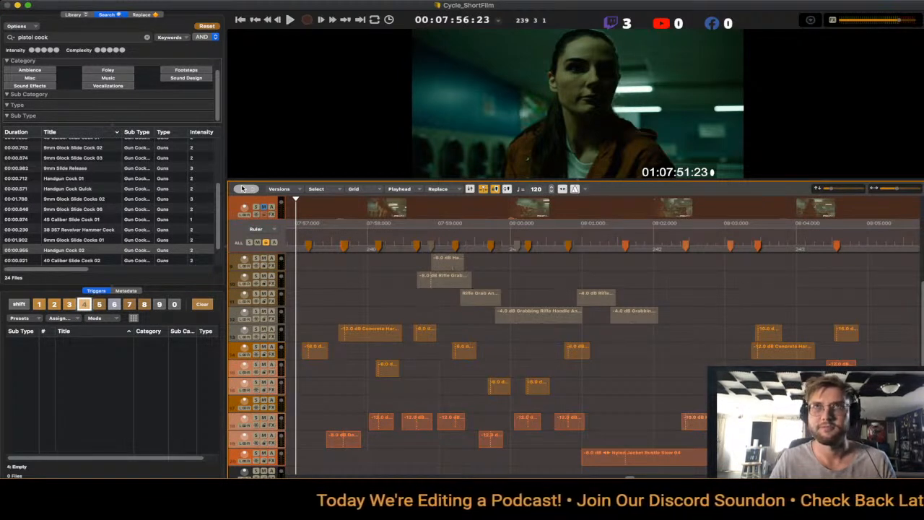
key("Down")
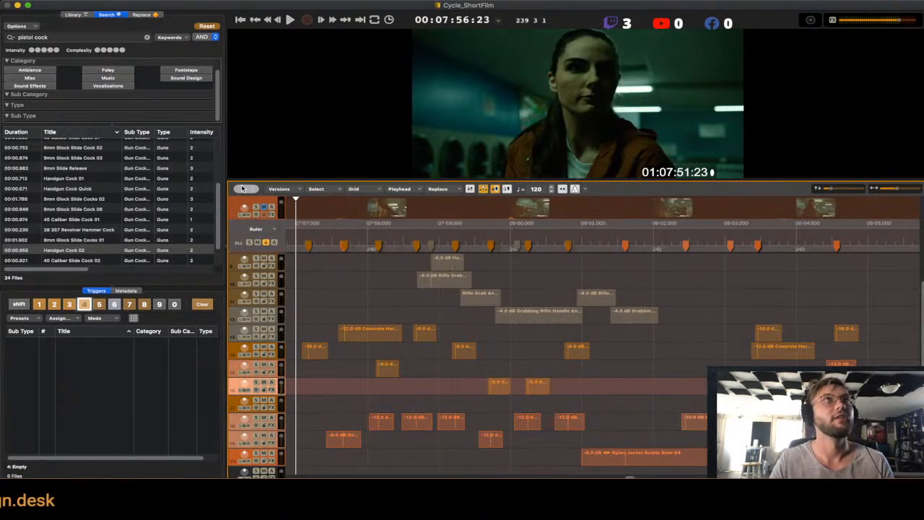
key("super+Tab")
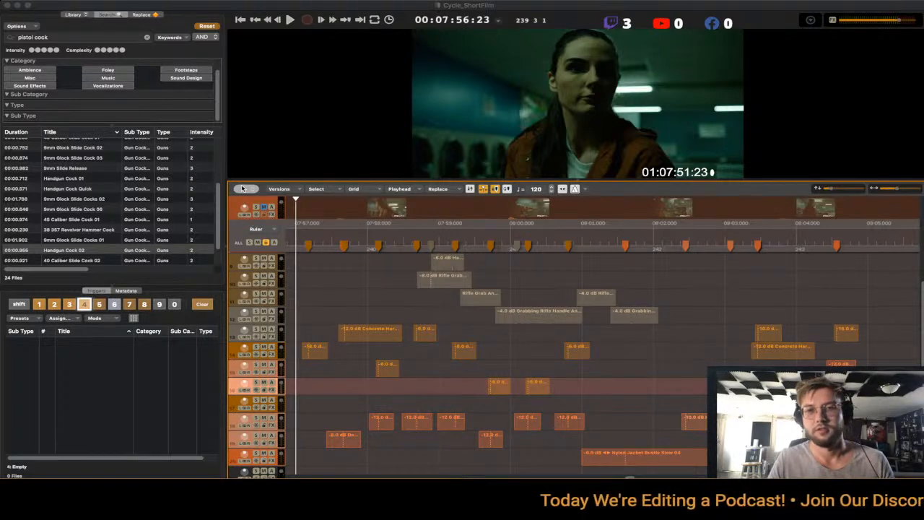
left_click(243, 189)
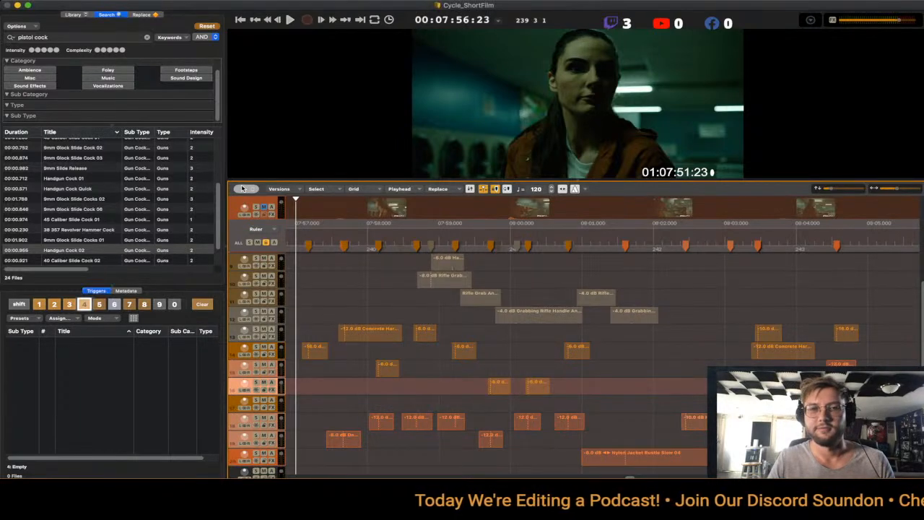